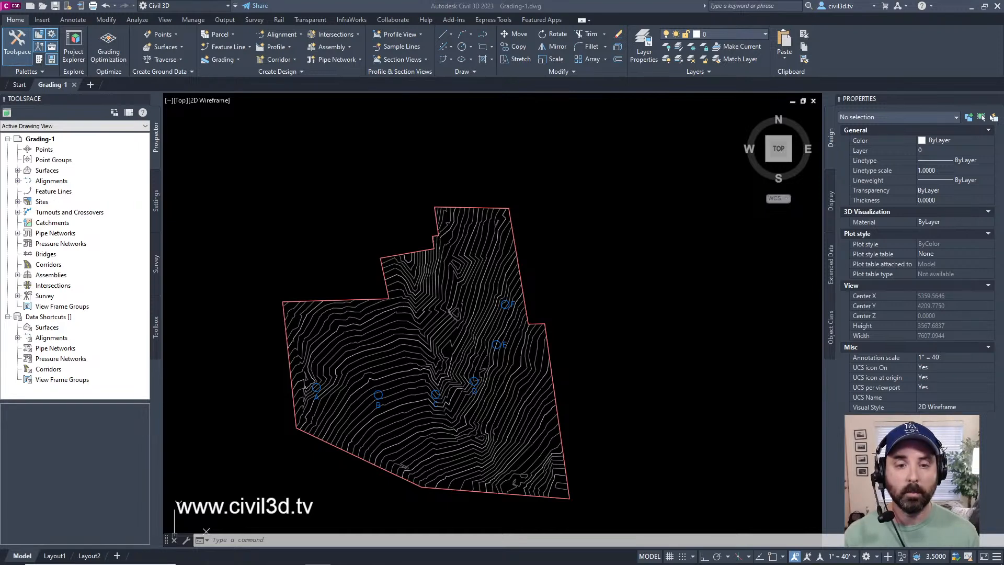
Step: Switch to the web browser and look through the civil3d.tv home page
key(alt+Tab)
key(Tab)
key(Tab)
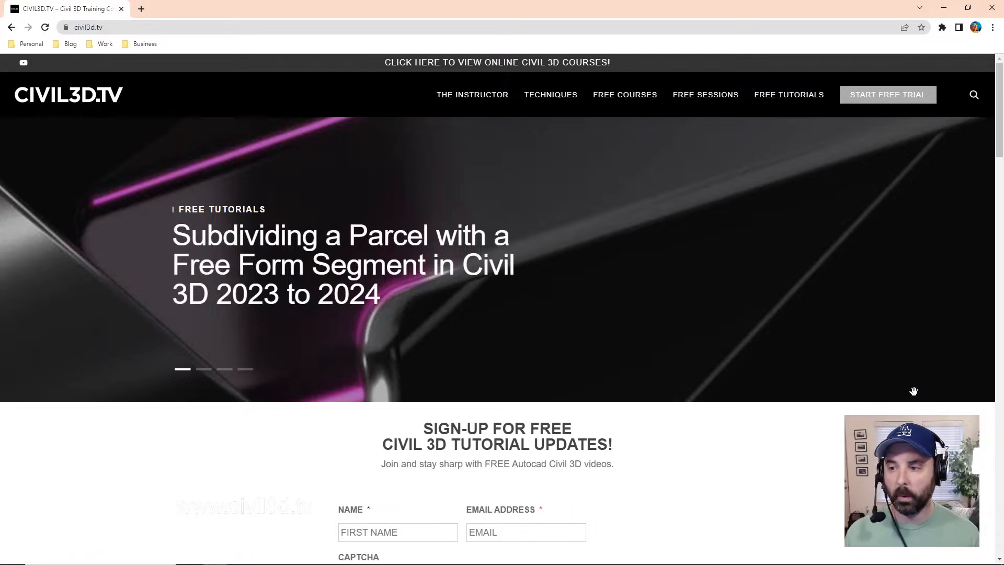
scroll(912, 392, down, 4)
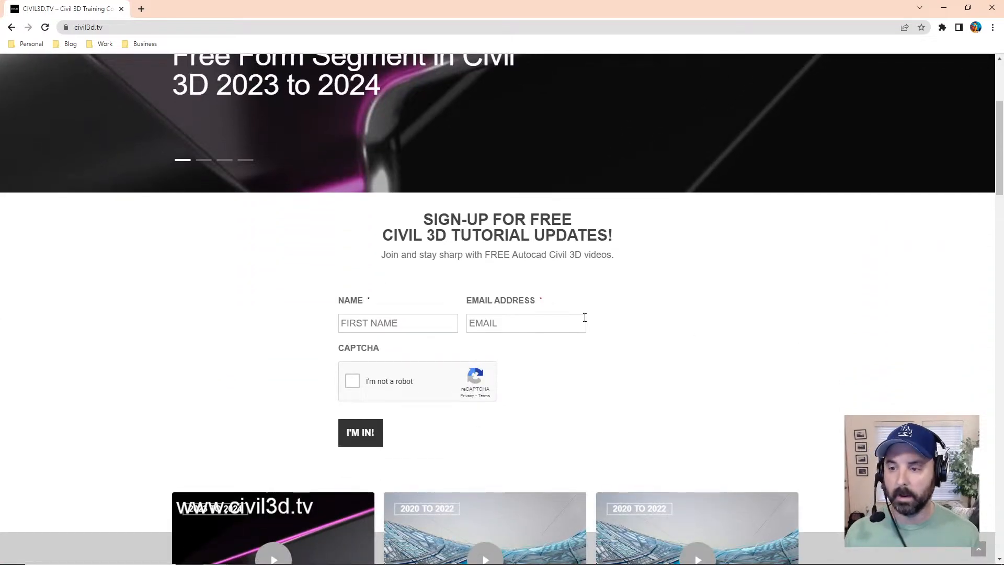
scroll(948, 340, down, 6)
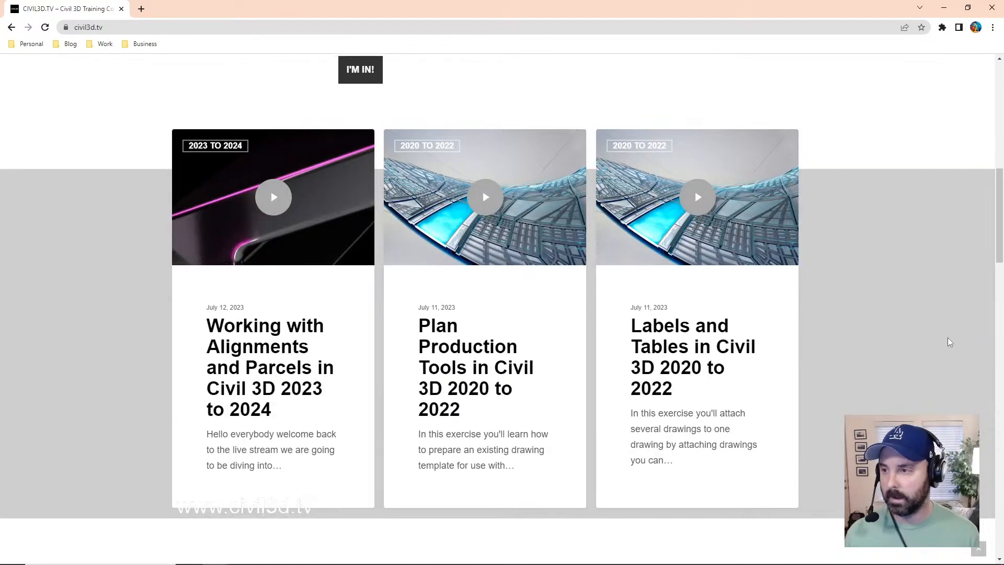
scroll(948, 337, up, 10)
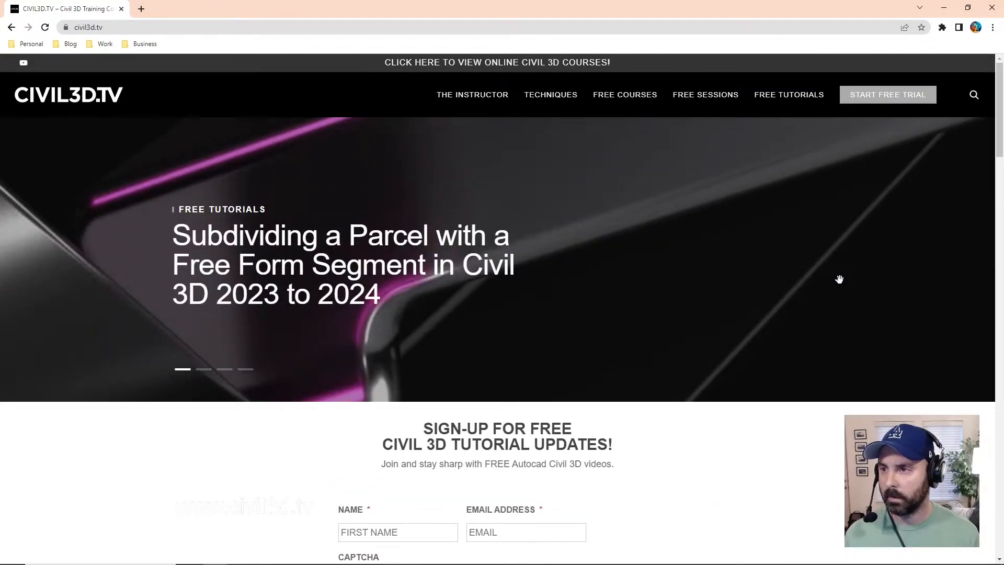
Step: Open the Civil 3D 2020 to 2022 free sessions and view the Adding and Managing Points session page
mouse_move(715, 99)
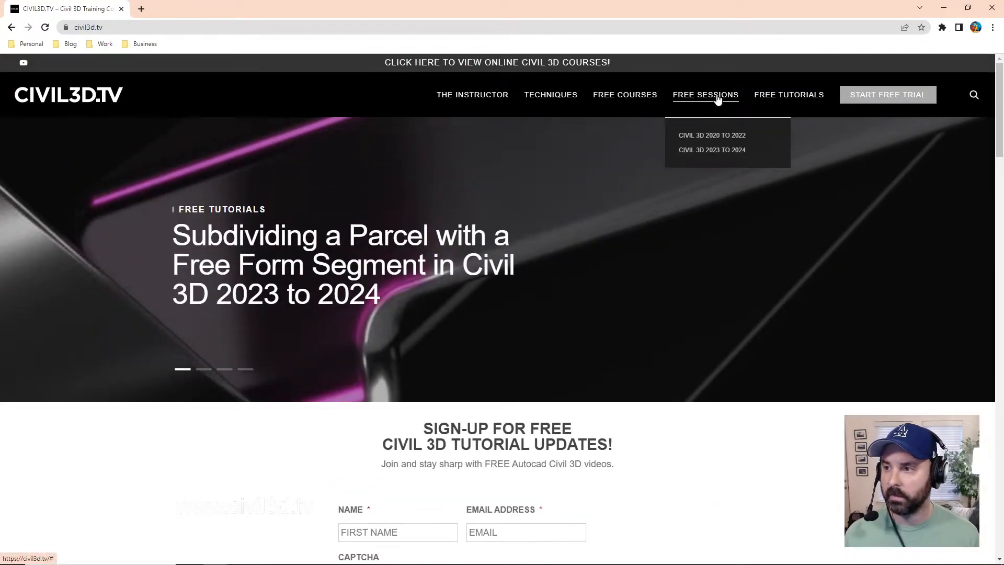
click(740, 142)
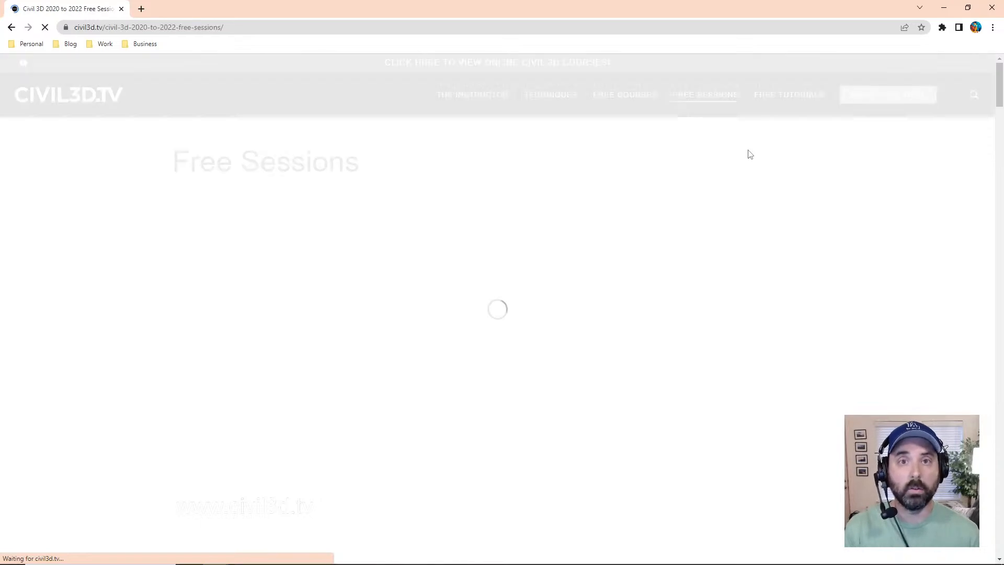
scroll(761, 266, down, 5)
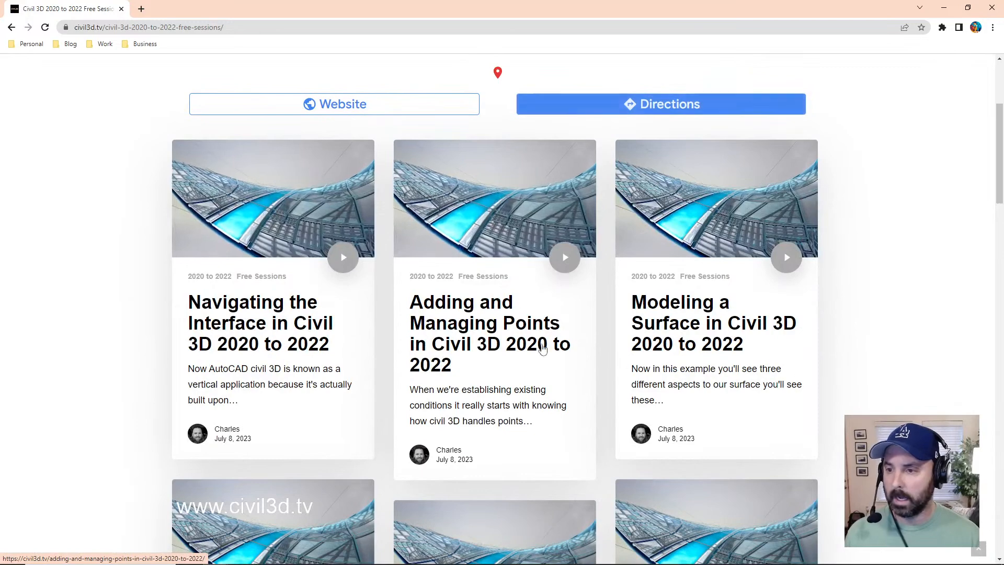
click(496, 327)
click(580, 190)
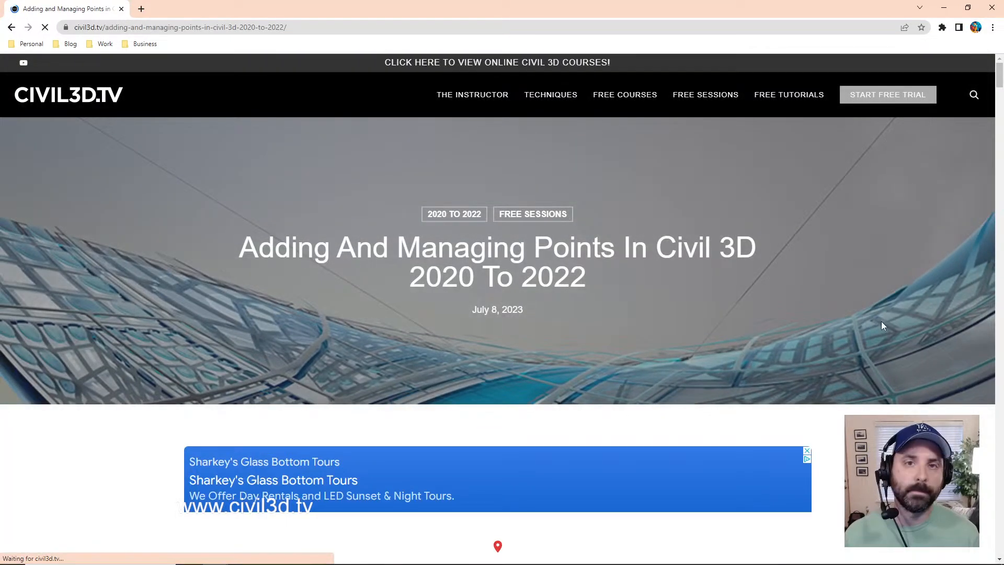
scroll(907, 326, down, 4)
scroll(907, 326, down, 4)
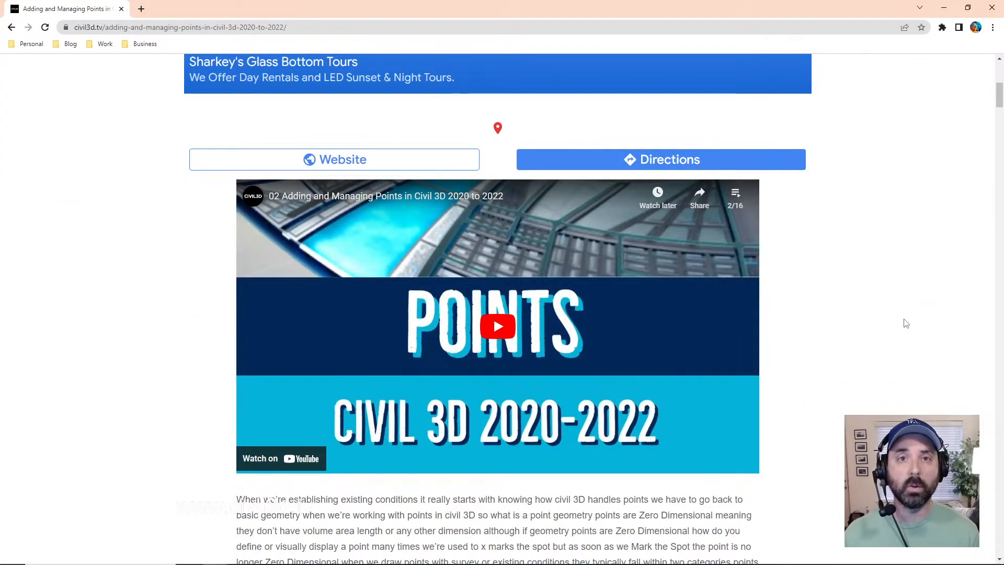
scroll(900, 337, up, 8)
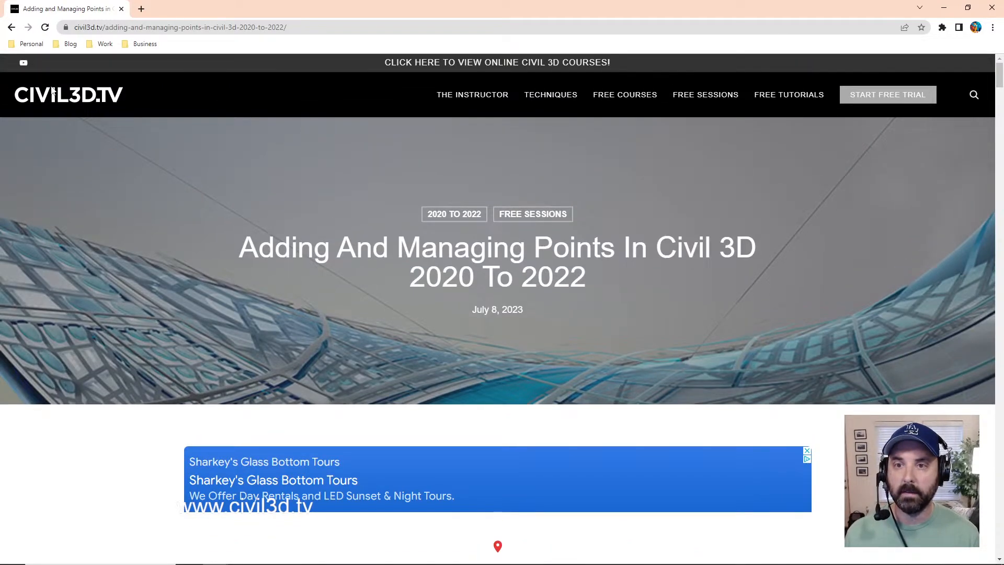
Step: Return to the civil3d.tv home page and switch back to the Grading-1 drawing in Civil 3D
click(78, 99)
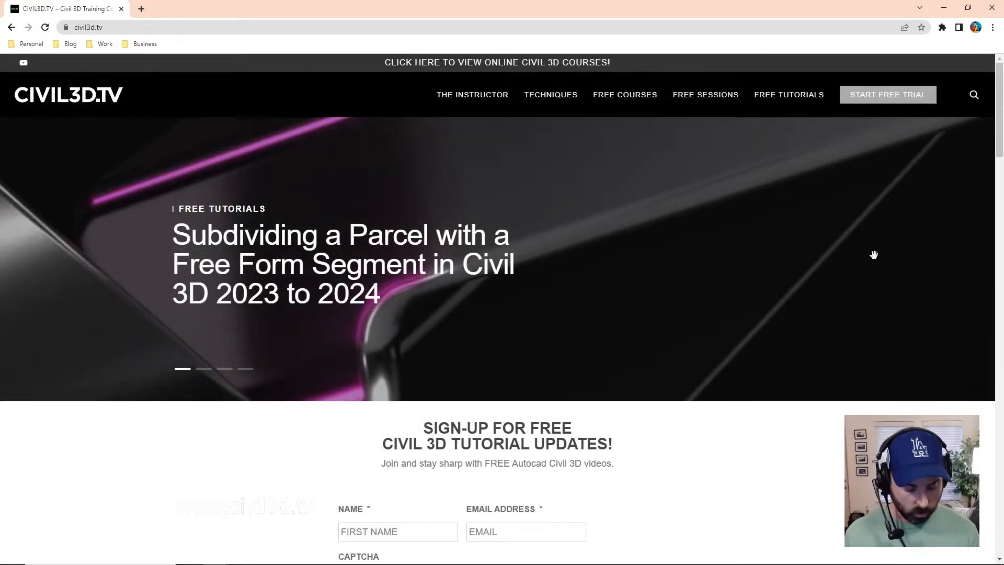
key(alt+Tab)
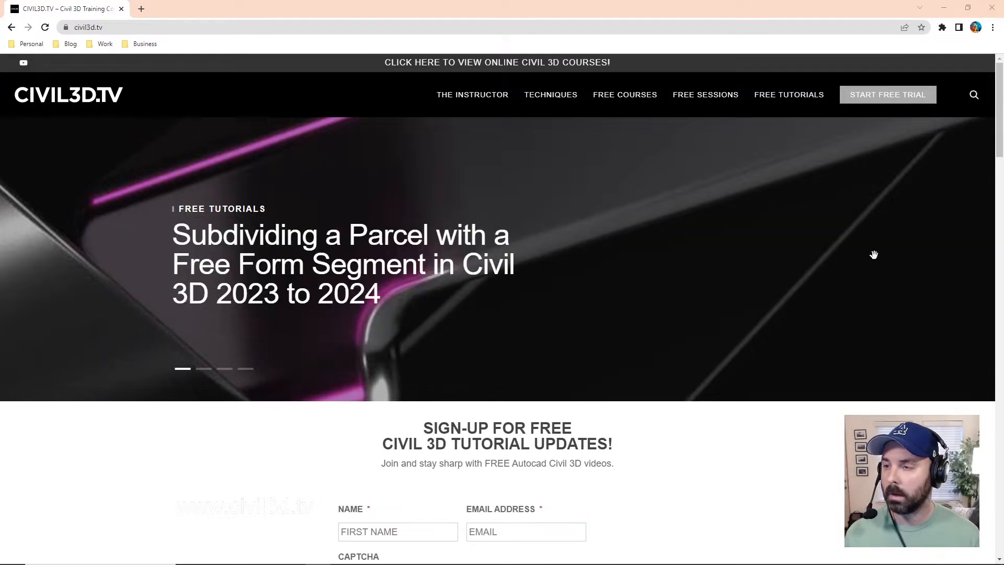
key(alt+Tab)
key(alt+Tab)
key(alt+Tab)
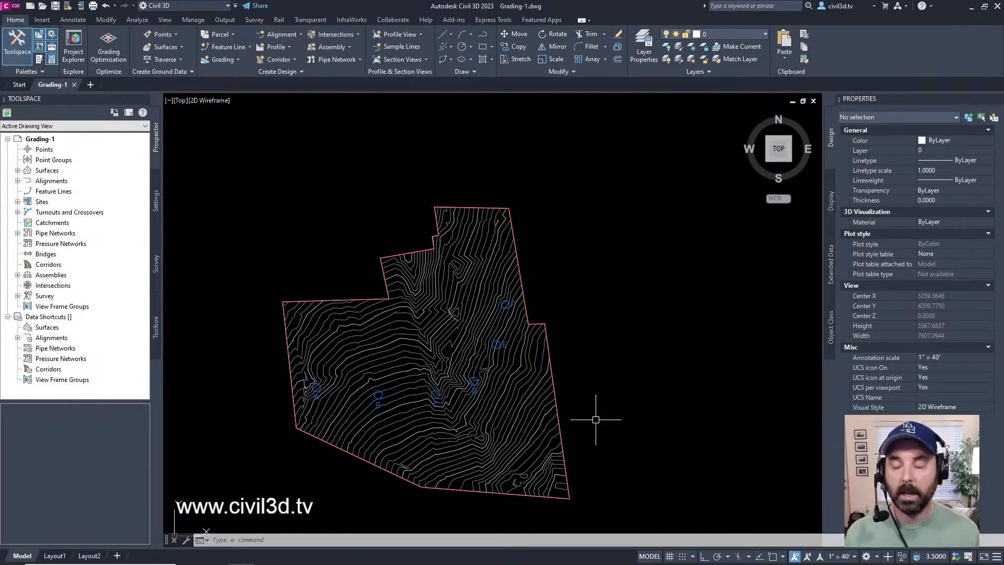
middle_drag(520, 431, 578, 407)
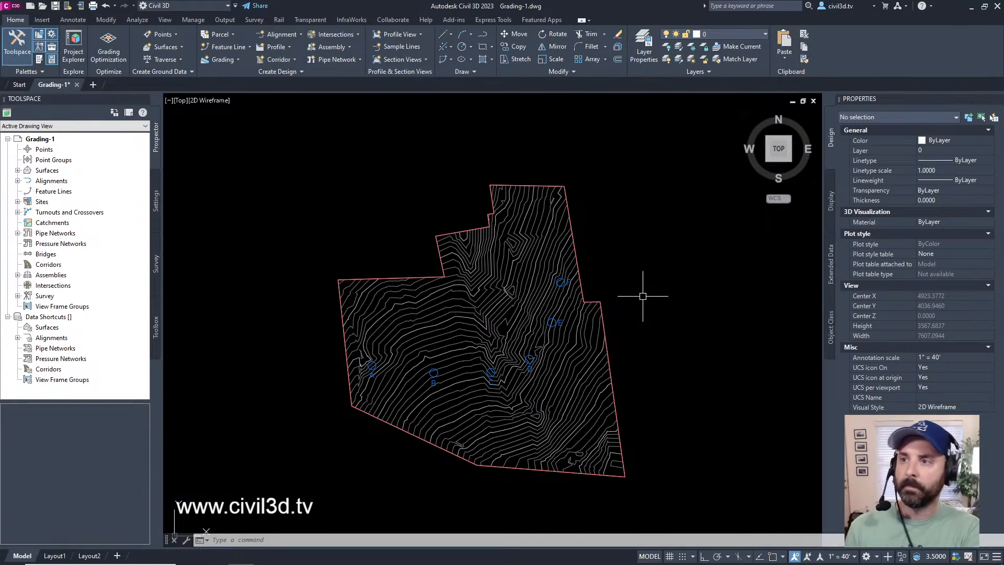
scroll(538, 410, up, 2)
scroll(538, 410, down, 2)
scroll(513, 367, up, 2)
middle_drag(512, 367, 515, 367)
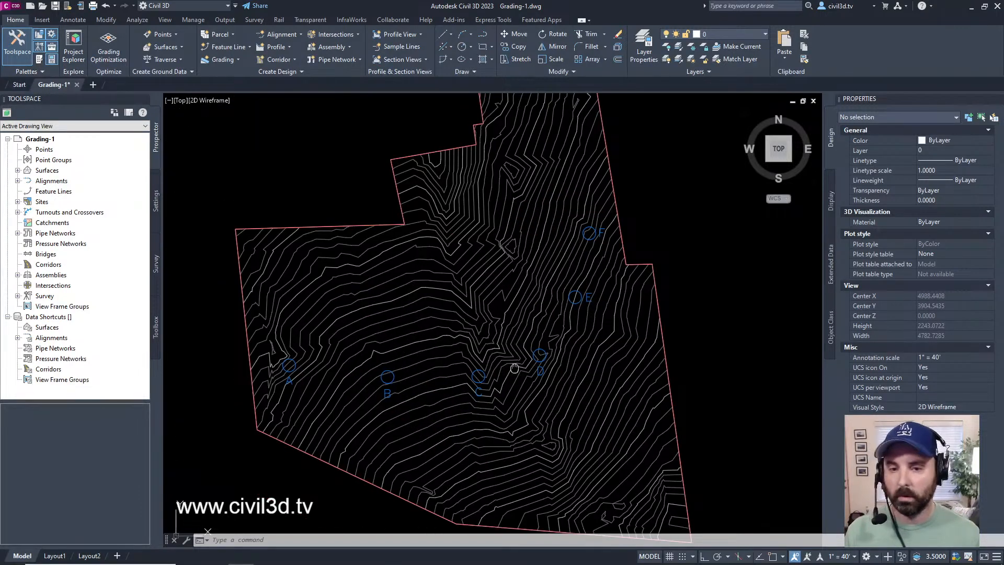
key(alt+Tab)
key(alt+Tab)
key(alt+Tab)
key(Escape)
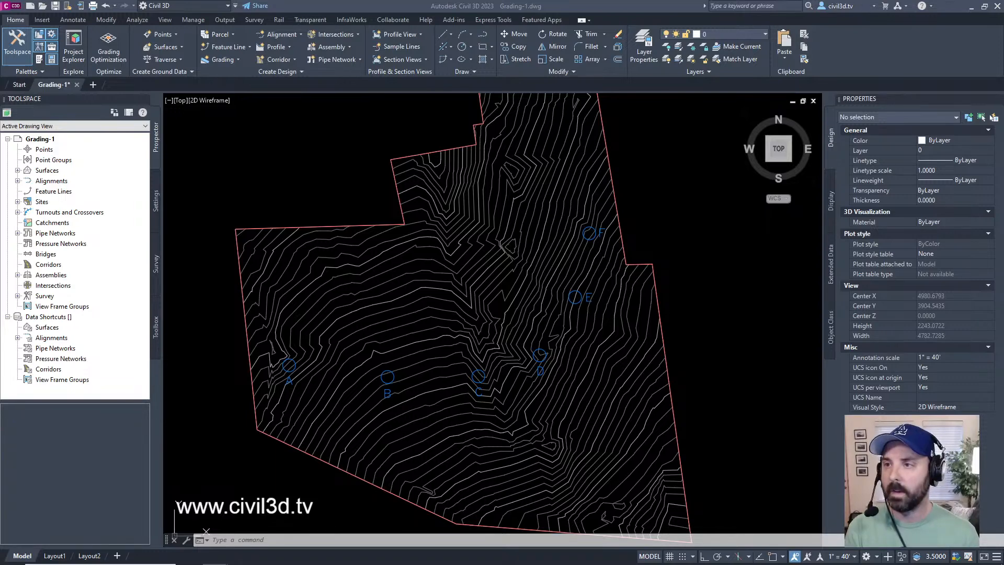
click(644, 5)
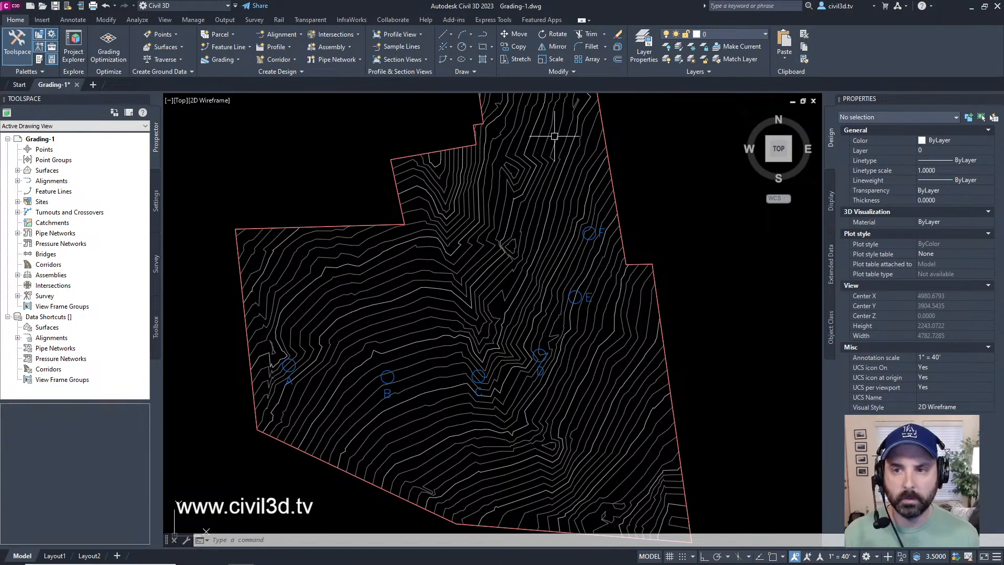
Step: Open the feature settings for Grading from the drawing's settings tree
click(155, 218)
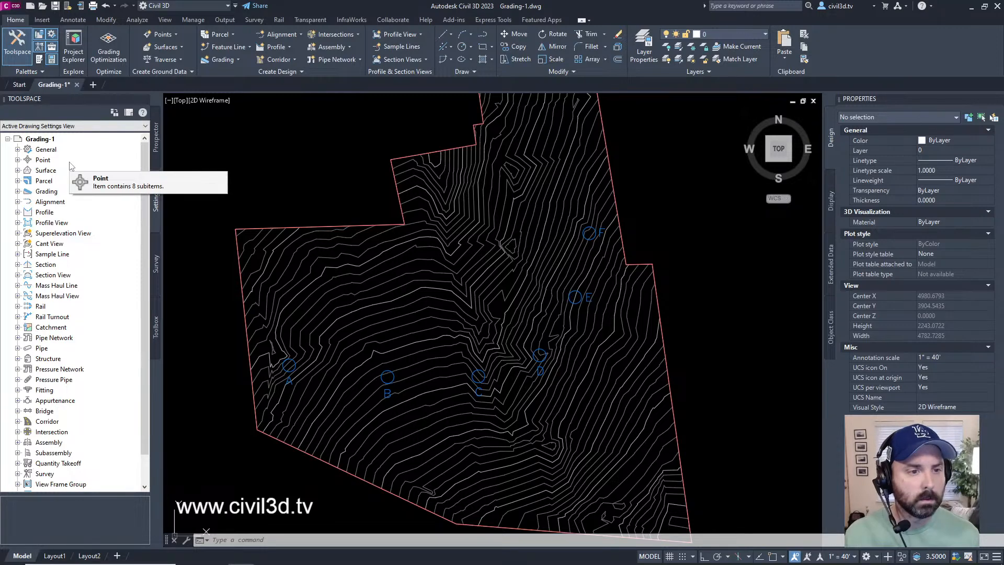
click(46, 192)
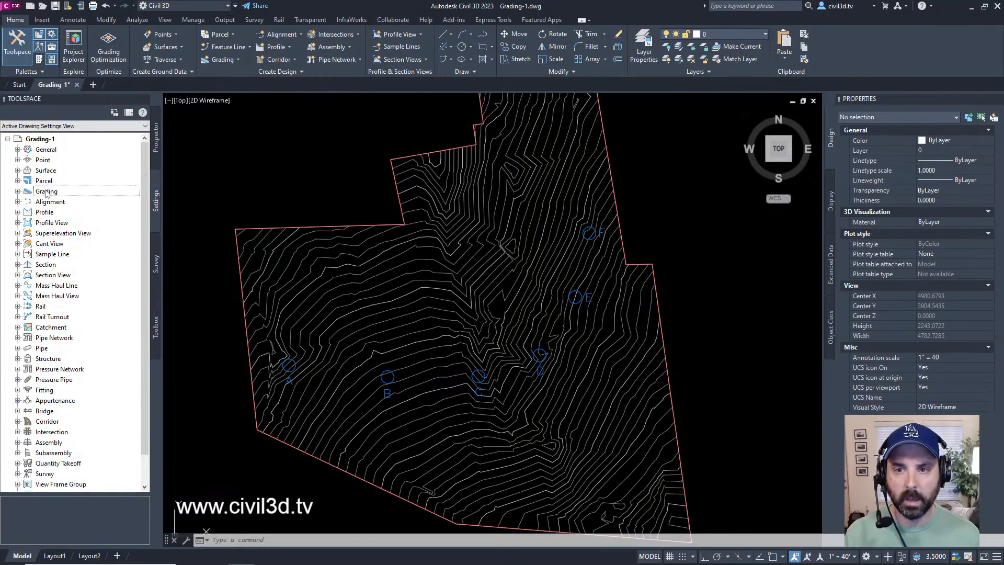
click(18, 191)
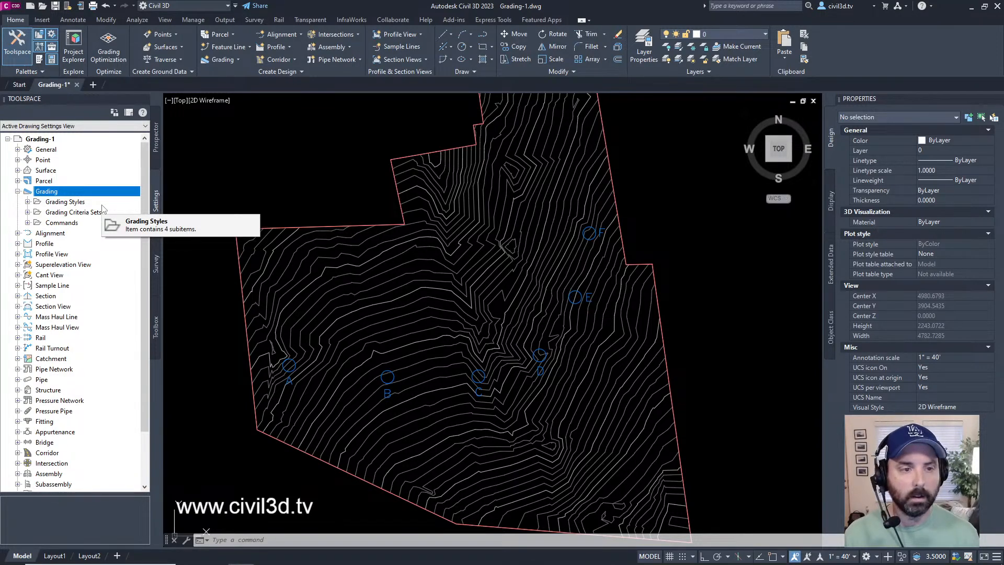
right_click(51, 194)
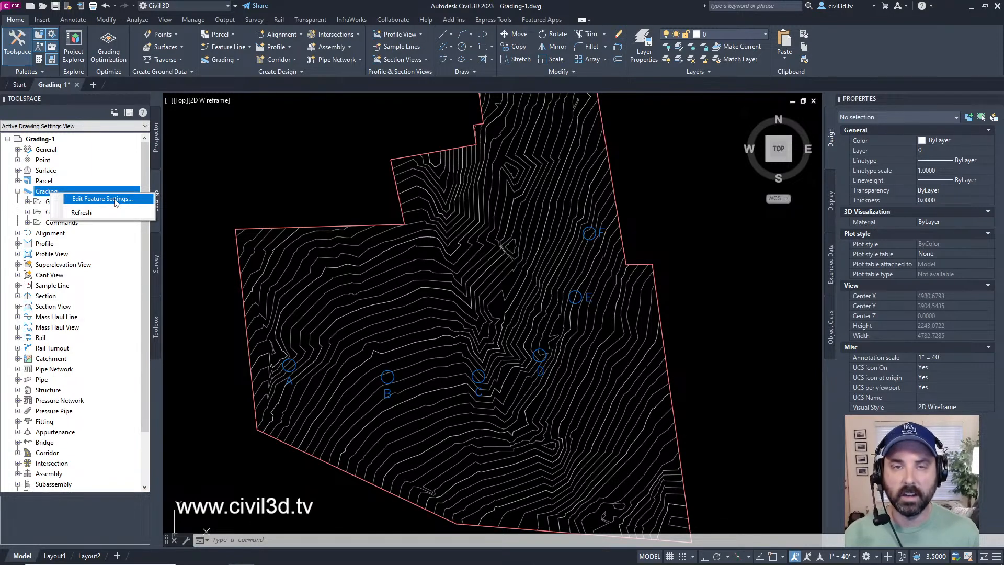
click(103, 199)
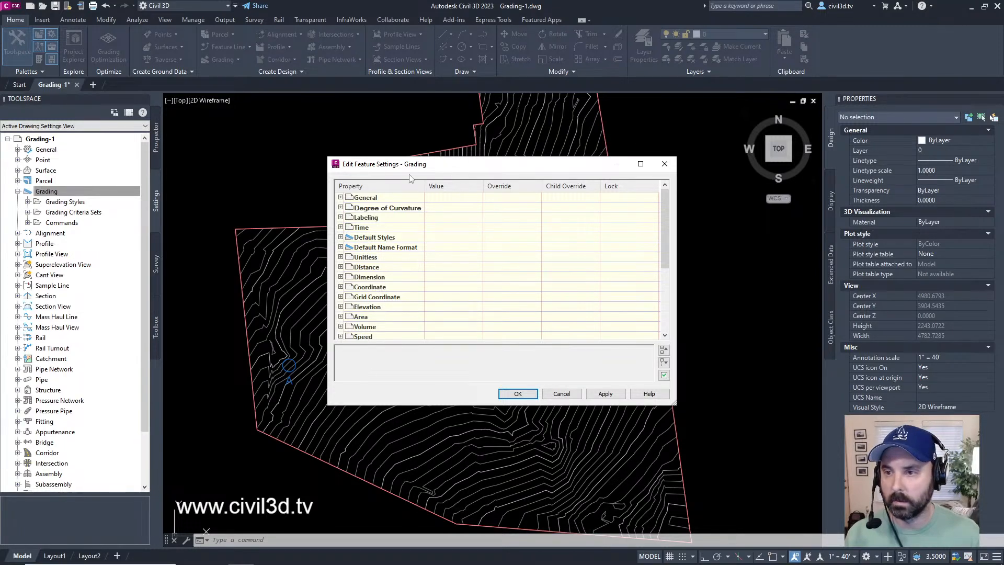
Step: Expand the General group of the grading feature settings and enlarge the dialog and its Property column
click(341, 197)
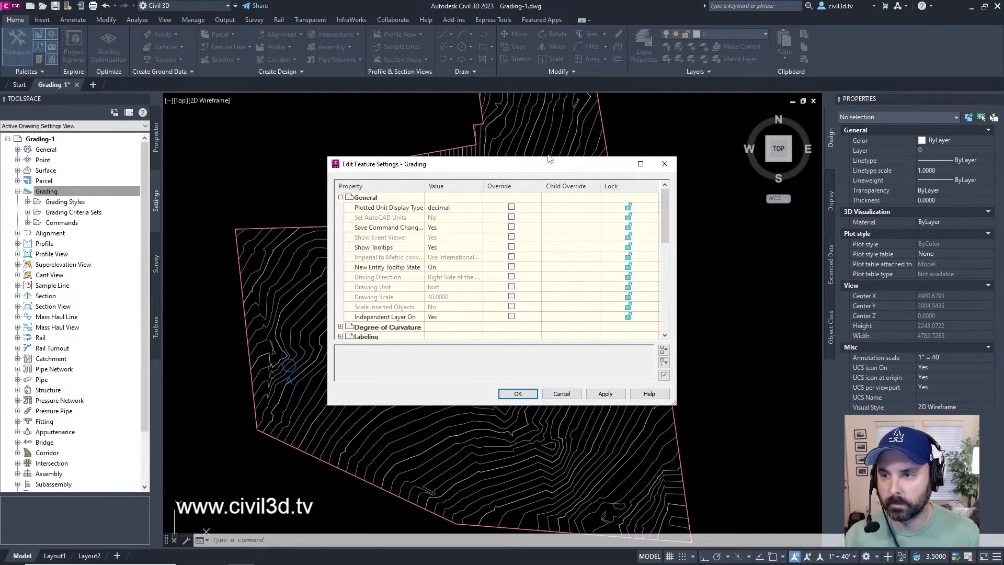
drag(424, 187, 474, 187)
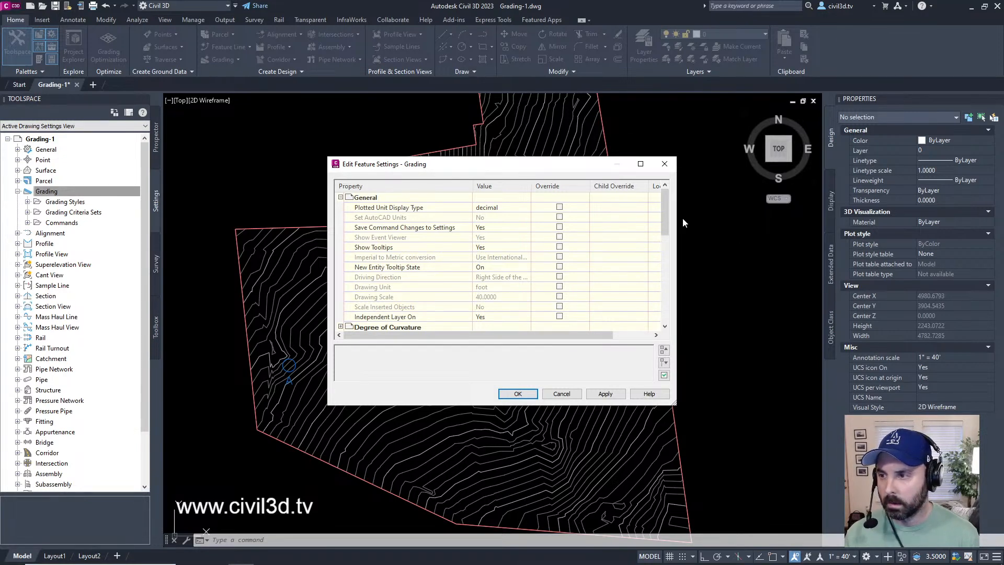
drag(675, 406, 727, 504)
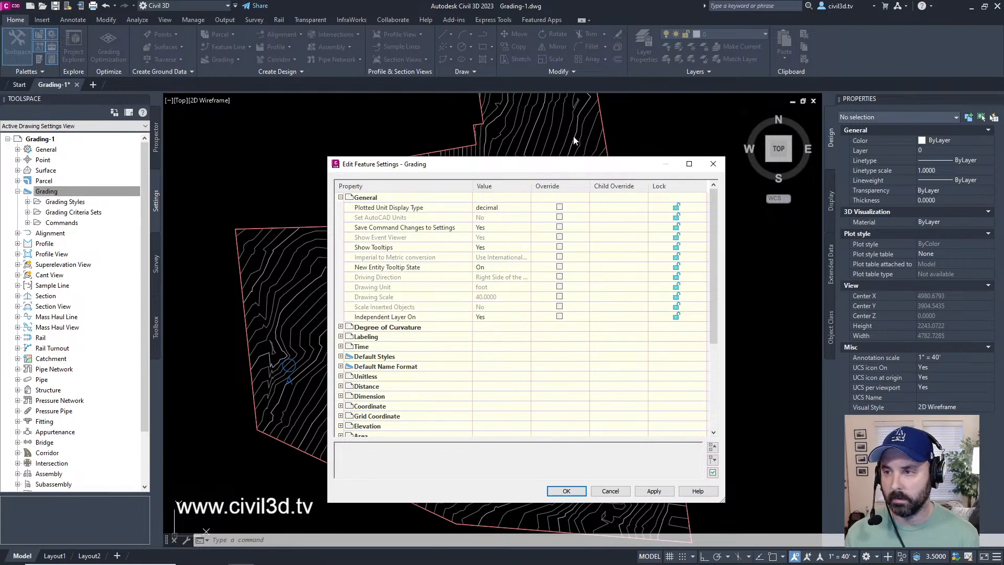
drag(564, 168, 548, 126)
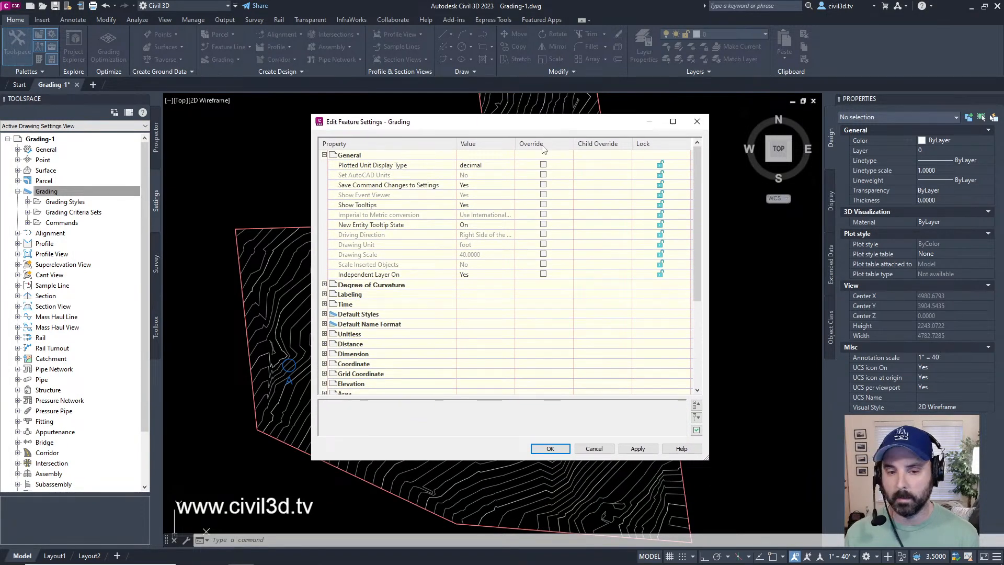
drag(709, 459, 730, 518)
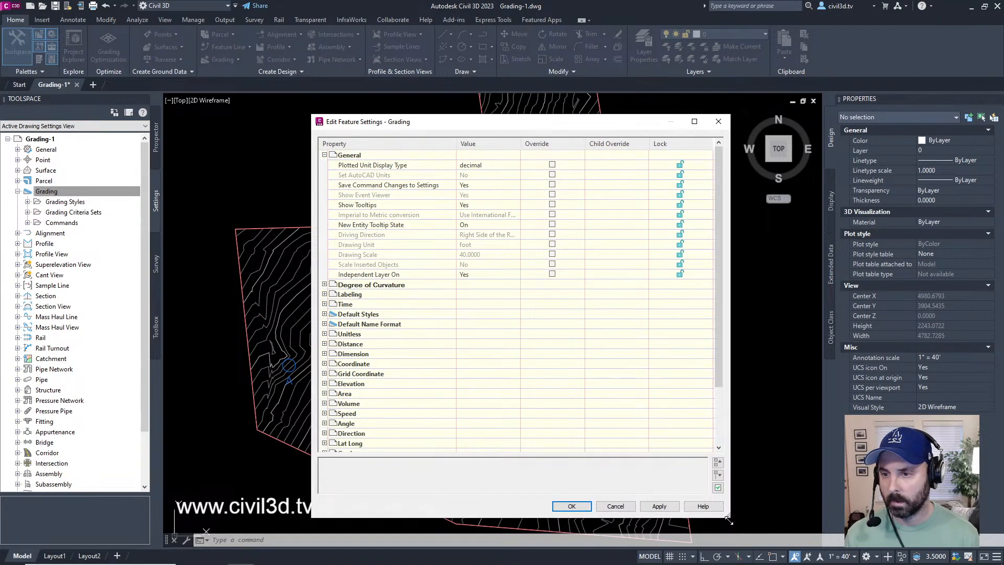
drag(569, 129, 560, 105)
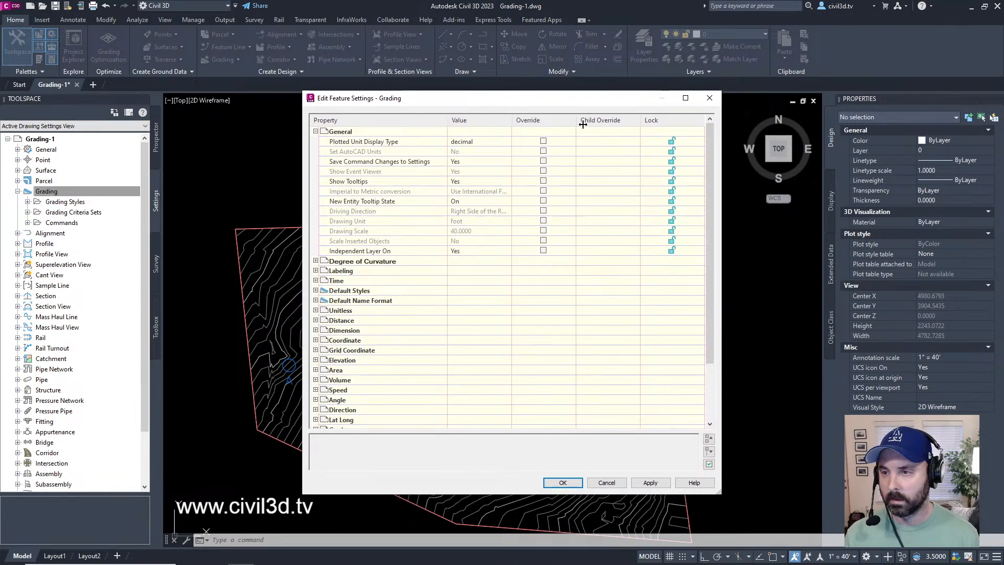
drag(722, 496, 729, 506)
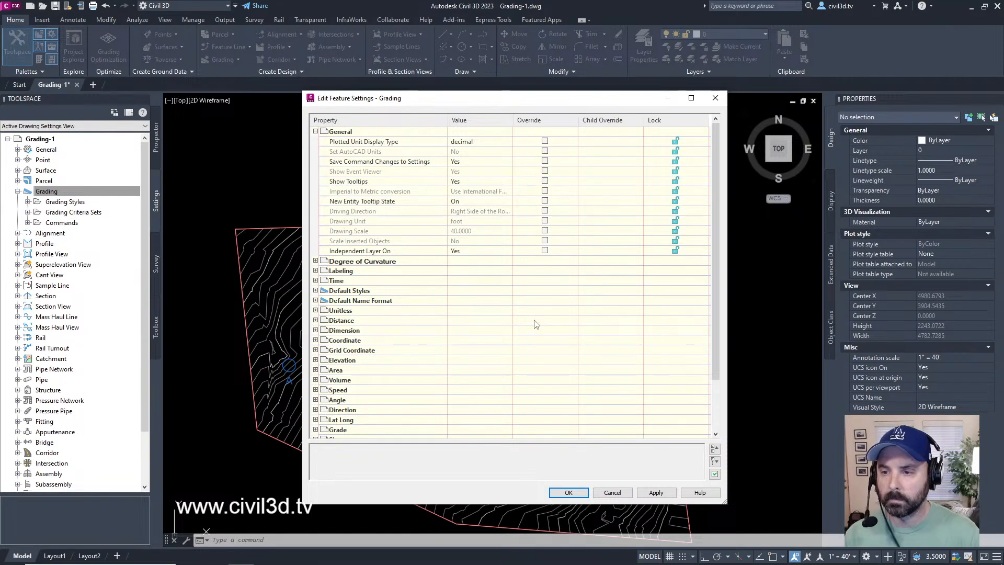
Step: Expand the Grade/Slope group of the grading feature settings and set its precision to 2
scroll(458, 321, down, 2)
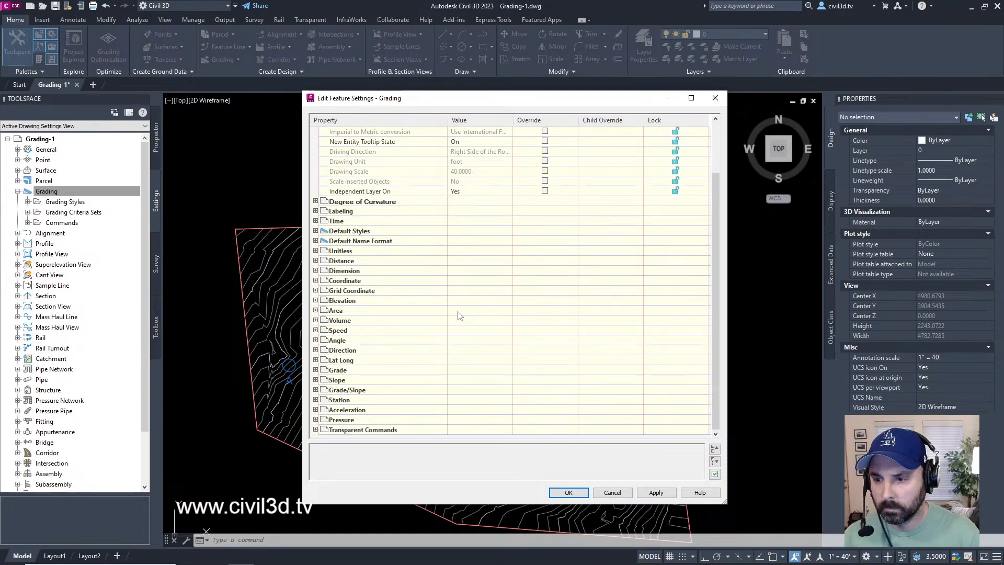
scroll(471, 348, up, 2)
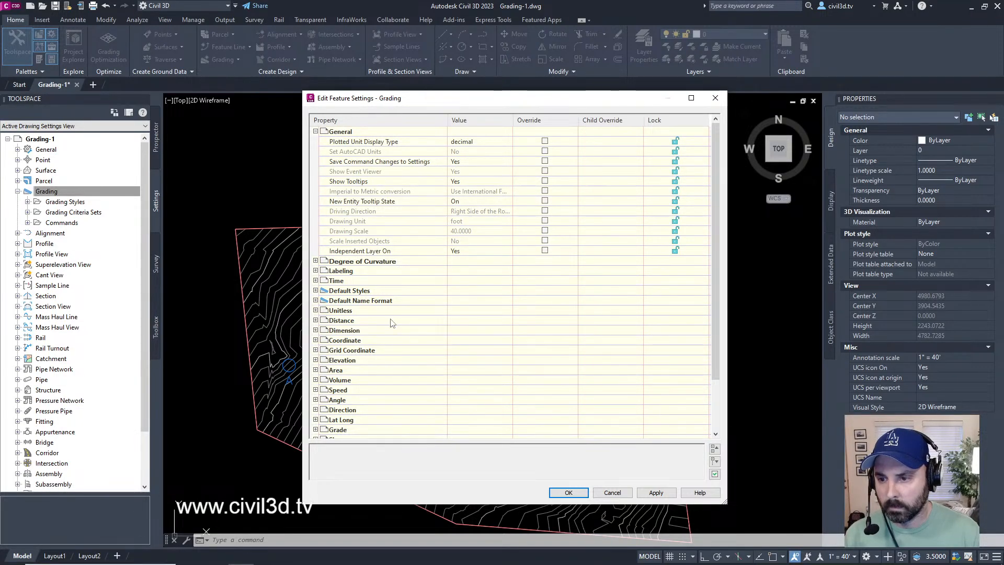
scroll(393, 362, down, 2)
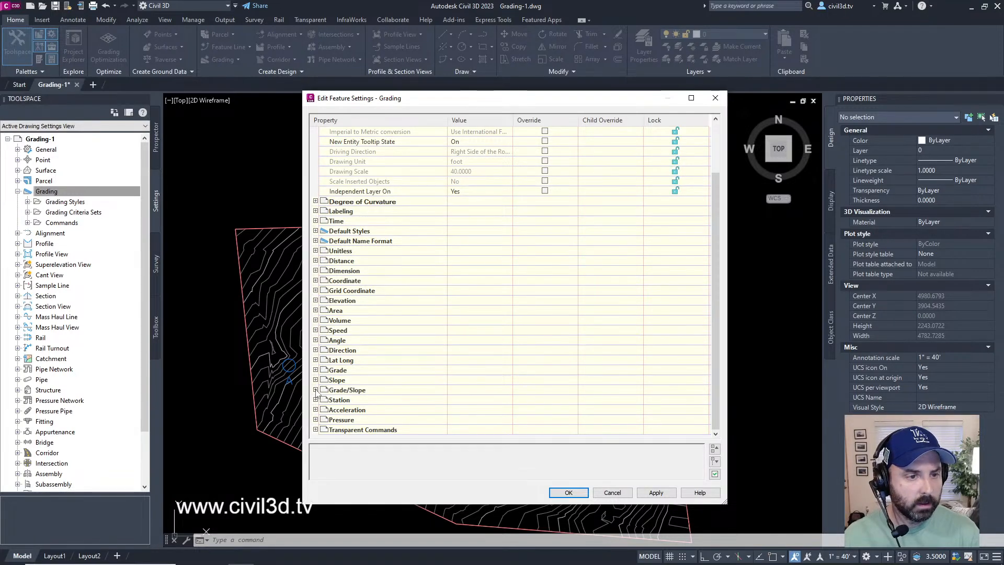
click(315, 390)
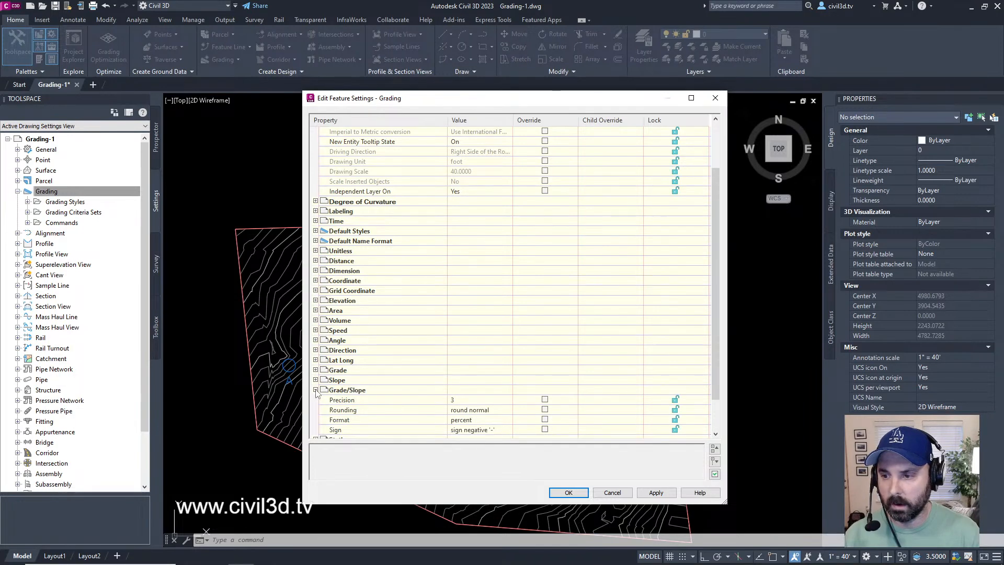
scroll(455, 337, down, 2)
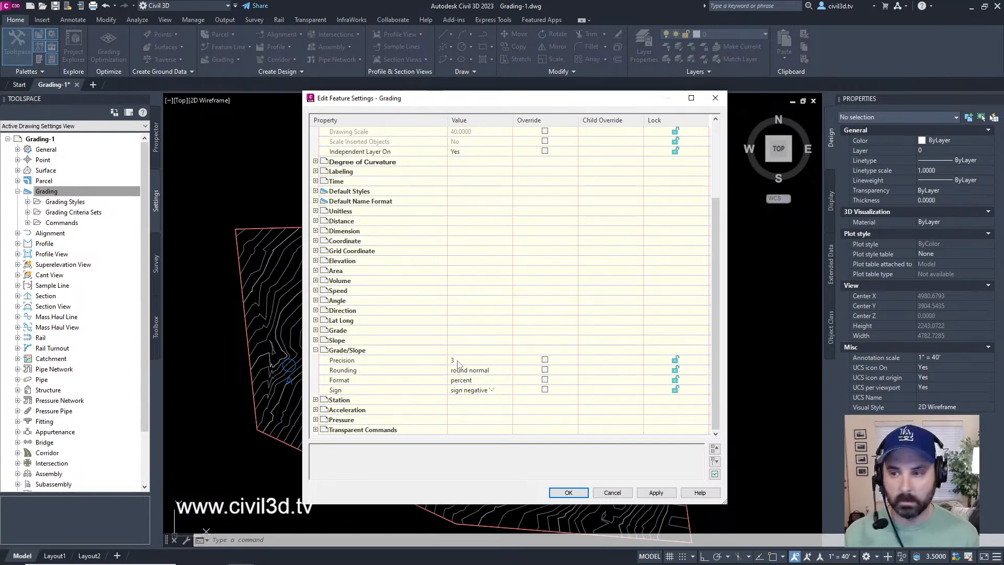
click(458, 361)
text(2)
drag(475, 359, 299, 343)
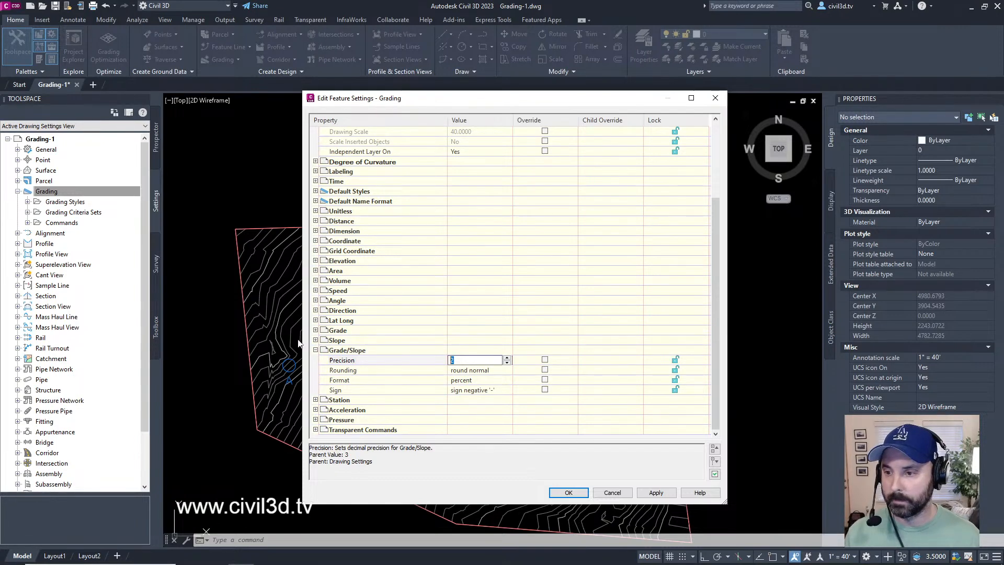
Step: Set the Grade/Slope precision to 3 and accept the grading feature settings
text(3)
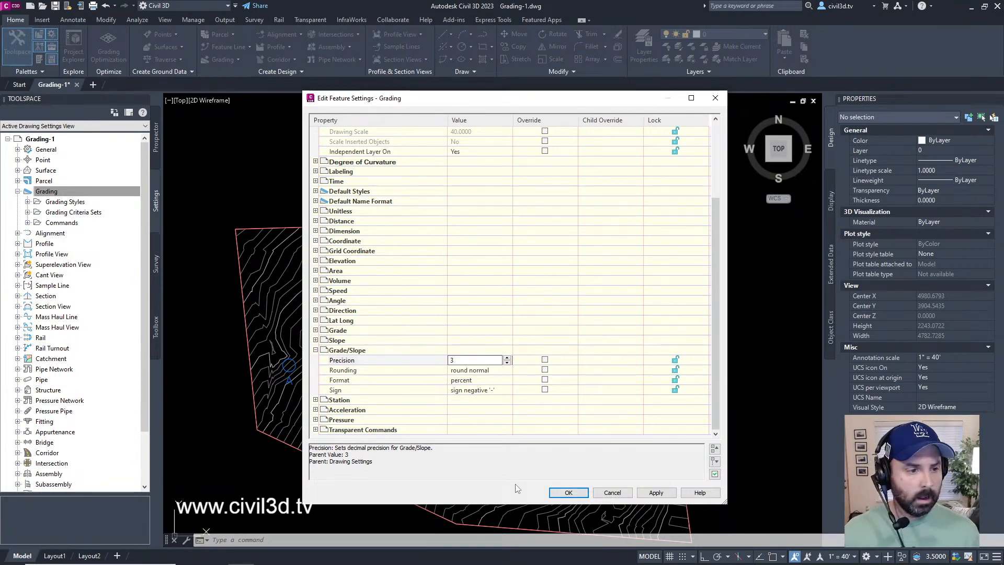
click(569, 493)
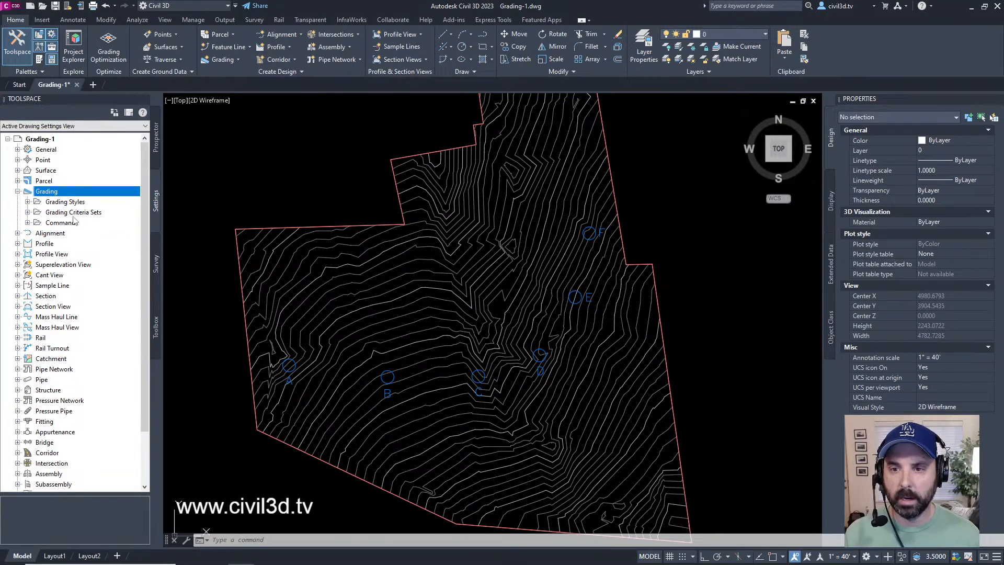
Step: Create a new grading criteria set named "Ditch Critera Set" under Grading Criteria Sets
click(28, 212)
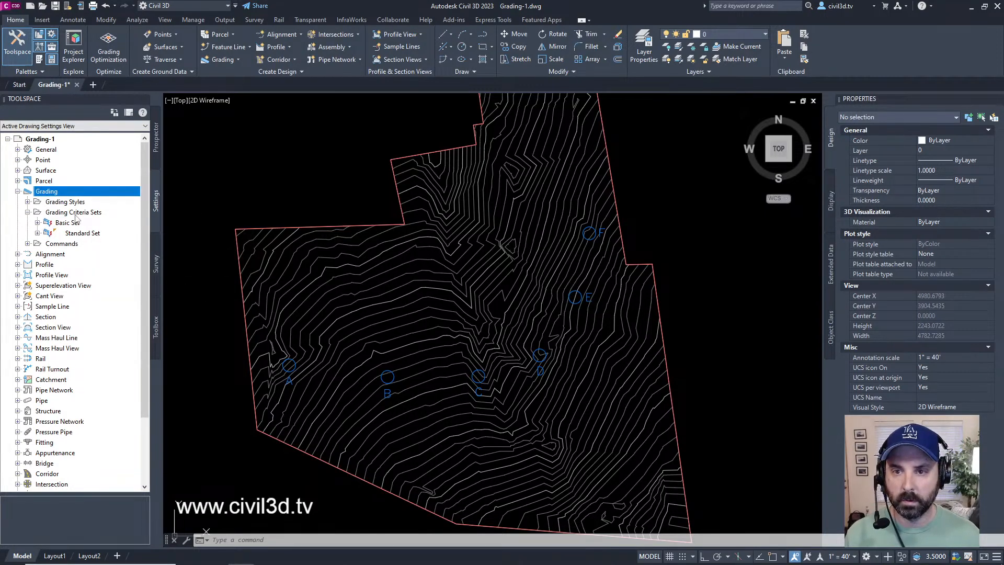
right_click(75, 214)
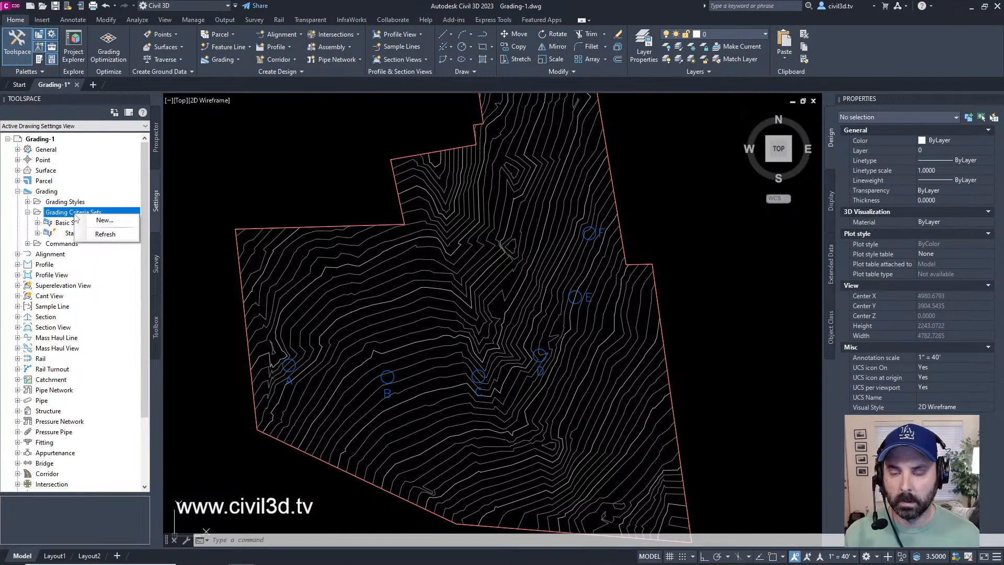
click(99, 220)
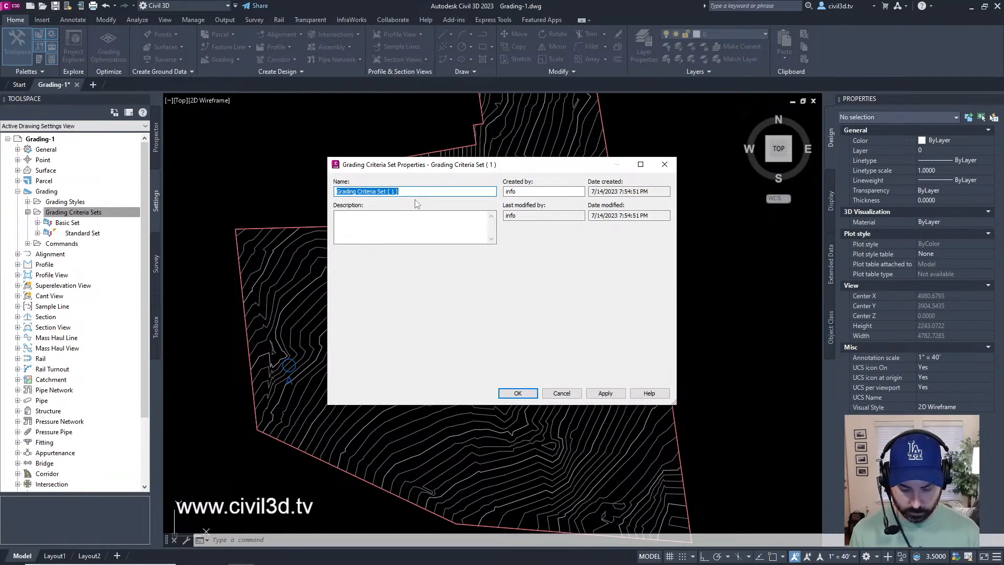
text(Ditch )
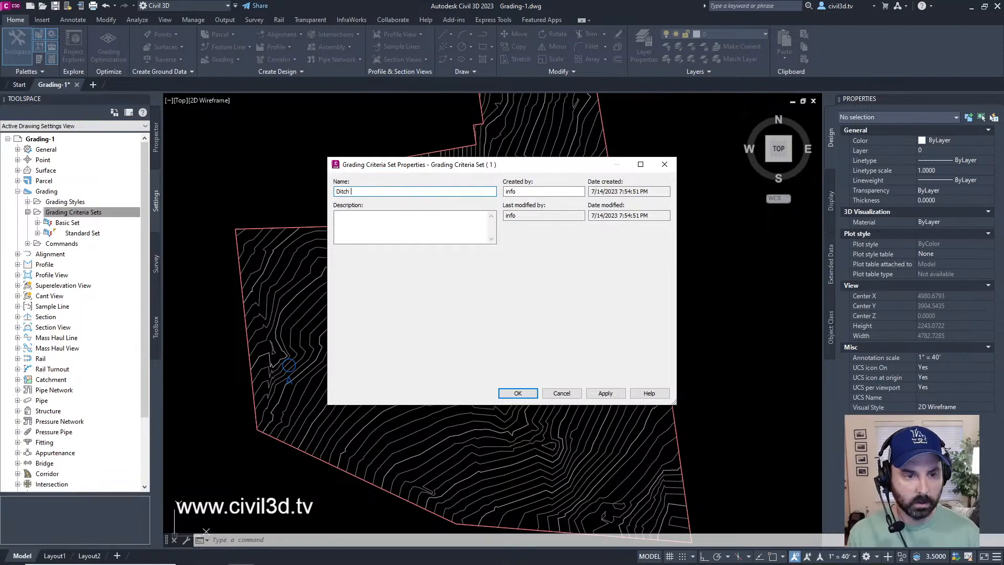
text(Critera Set)
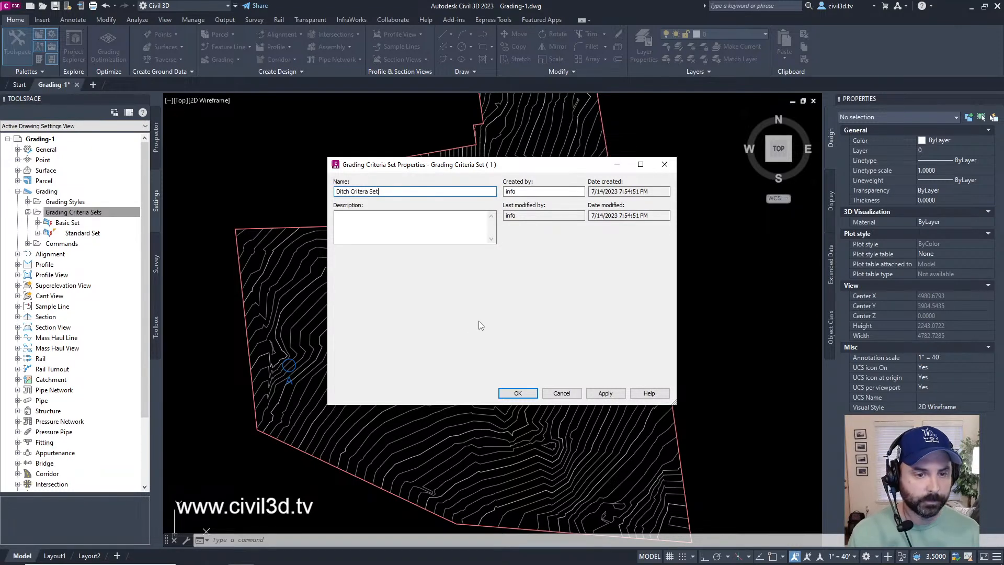
click(380, 218)
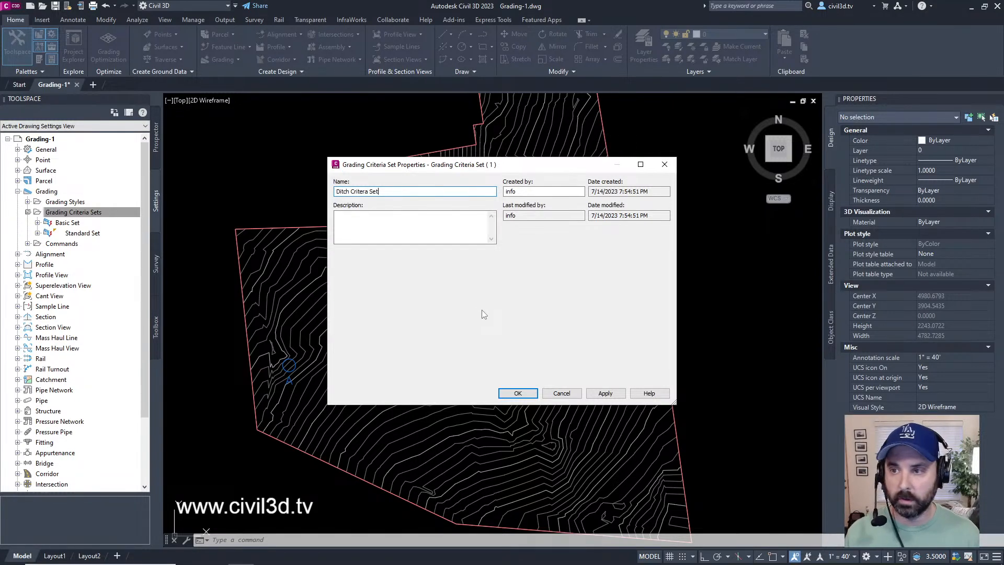
click(517, 393)
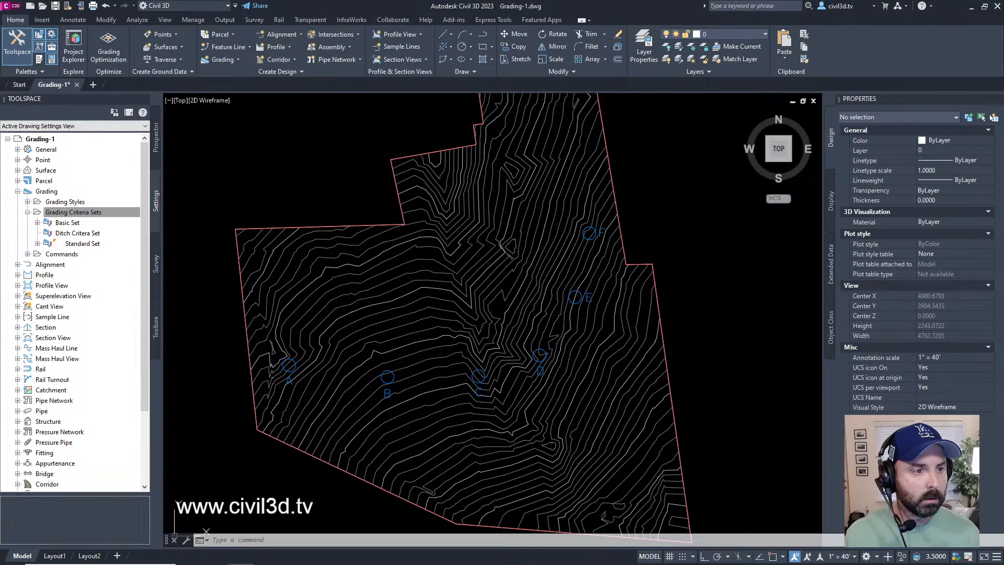
Step: Add a new grading criteria to the Ditch Critera Set and name it "Distance @ -6%"
click(90, 233)
right_click(93, 239)
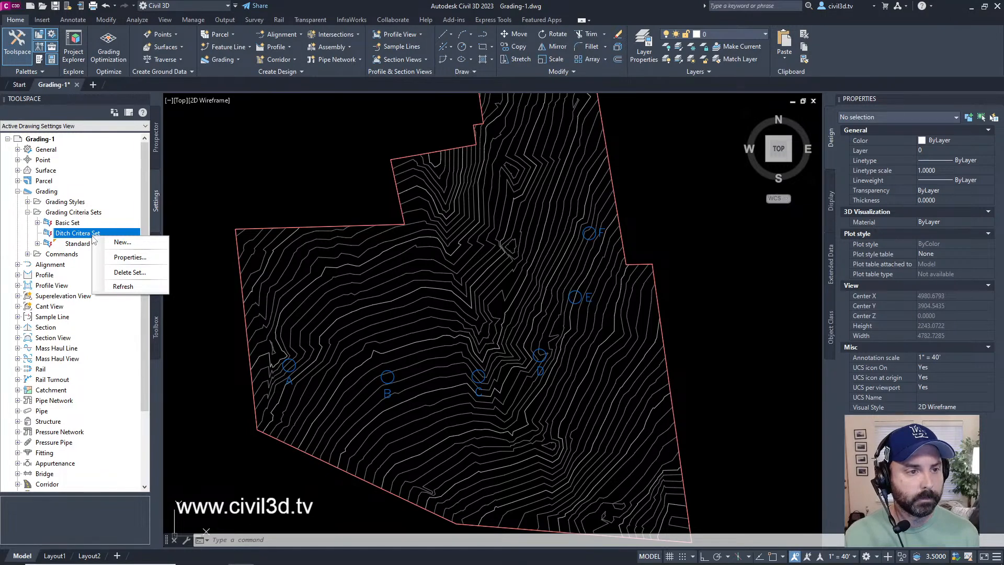
click(123, 242)
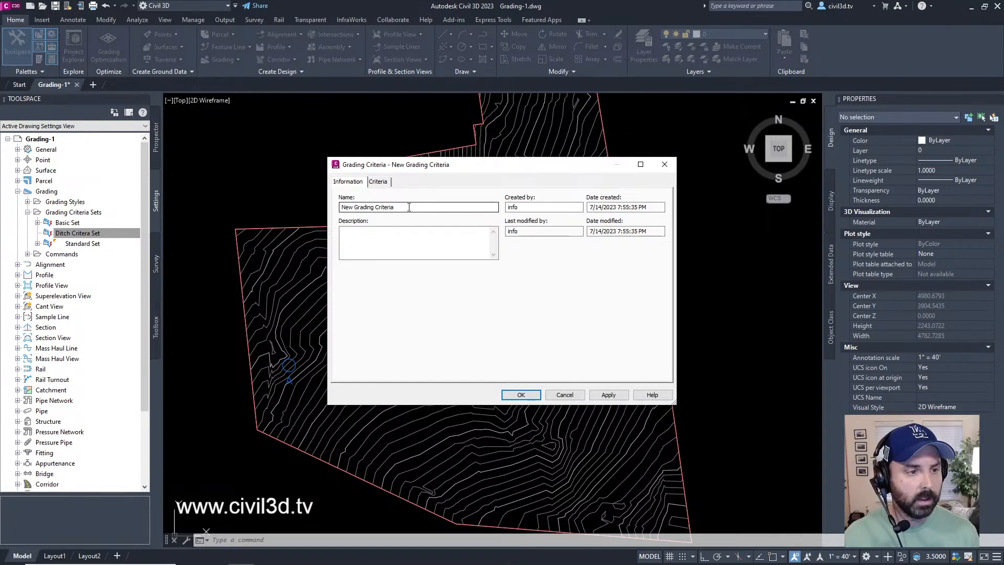
drag(410, 206, 334, 208)
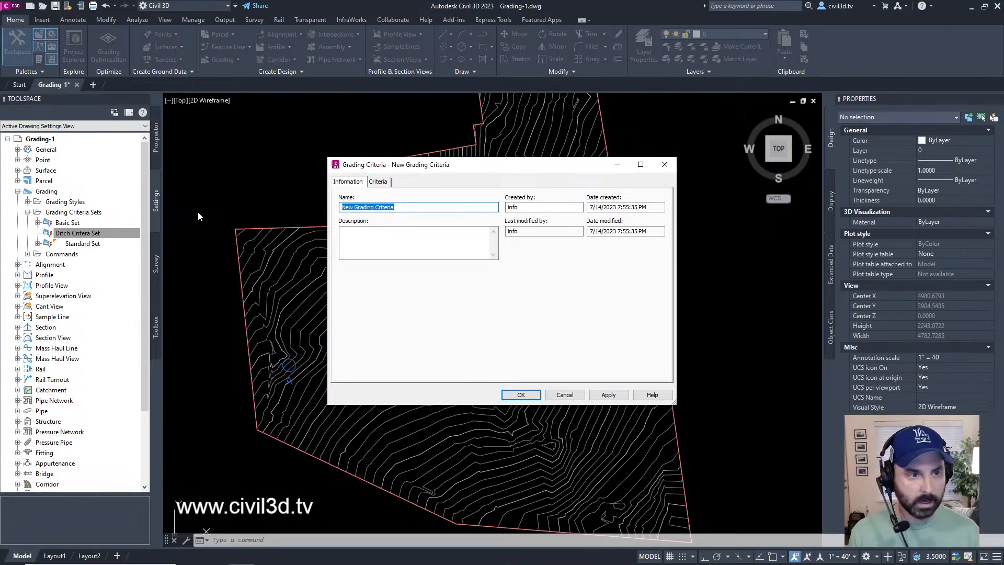
text(Distanc)
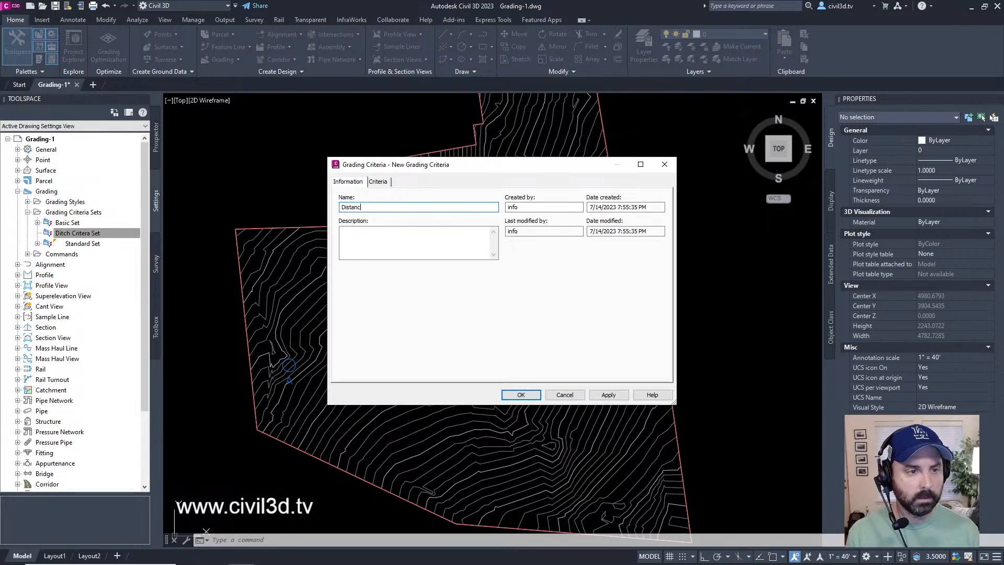
text(e @)
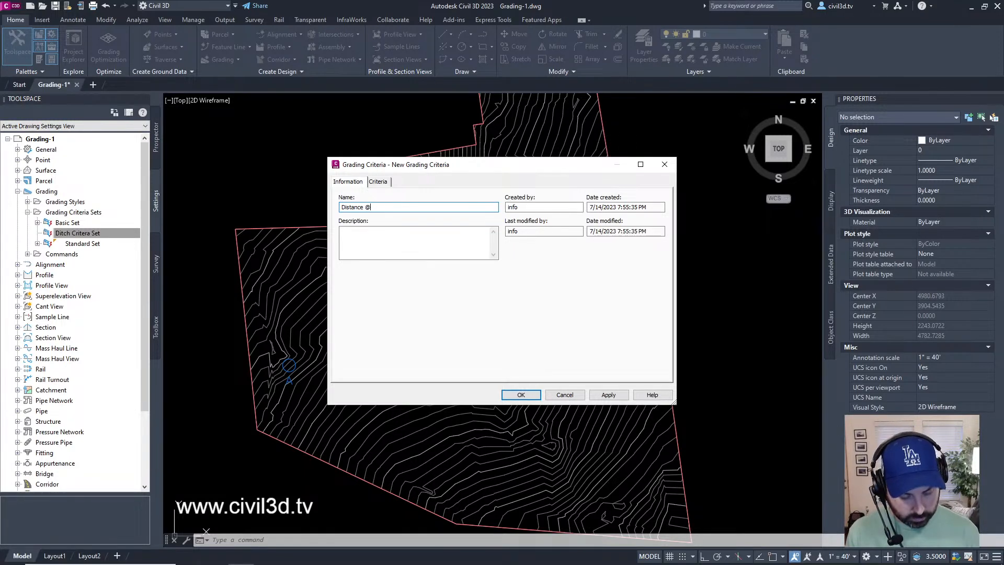
text( -)
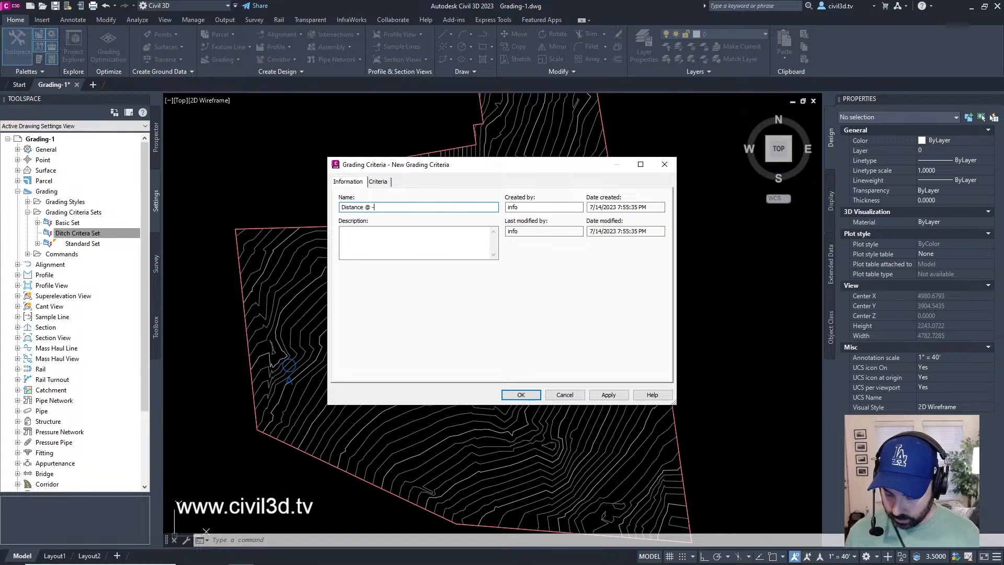
text(6%)
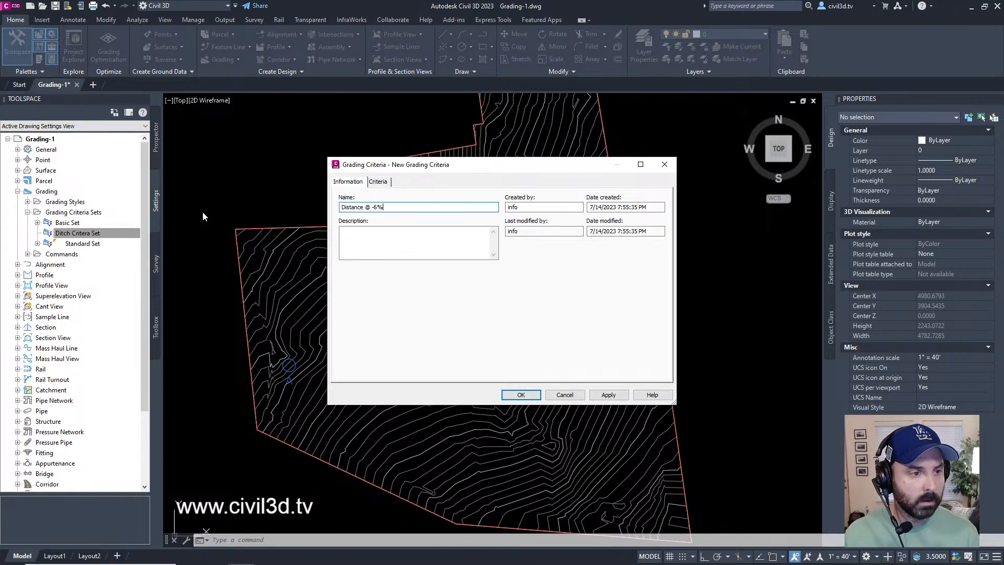
Step: Set the grading method's distance to 10' for the "Distance @ -6%" criteria
click(381, 184)
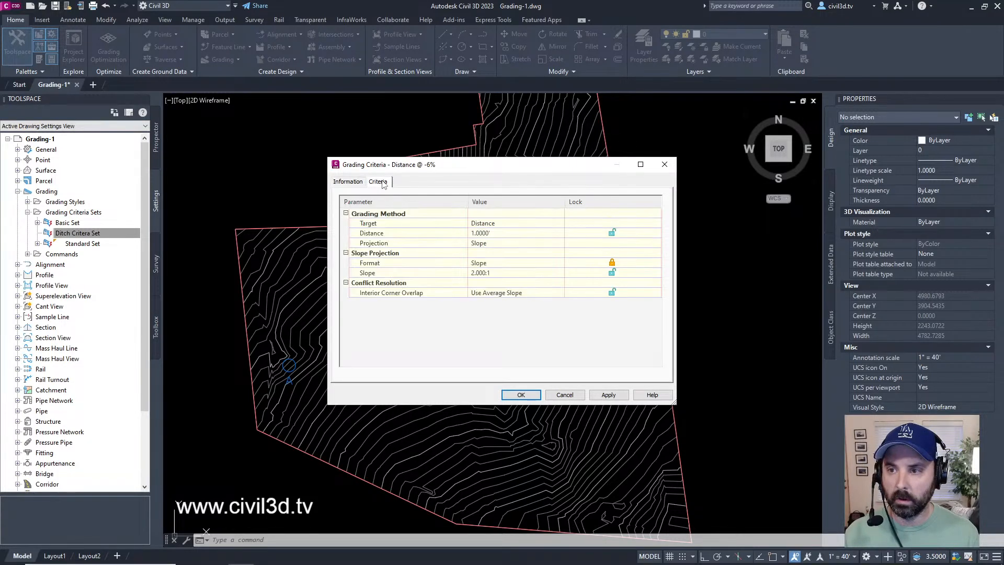
click(498, 234)
text(10)
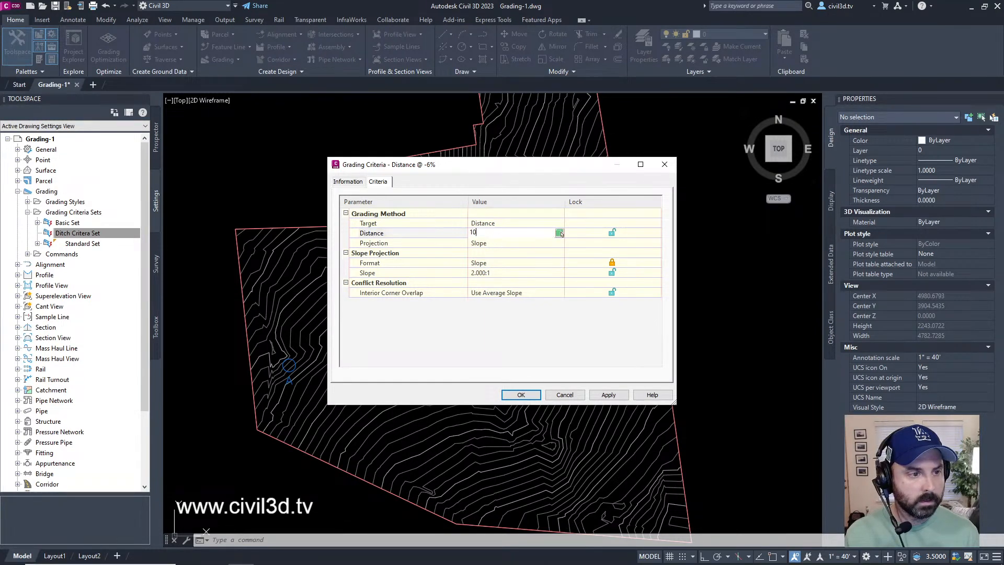
key(Return)
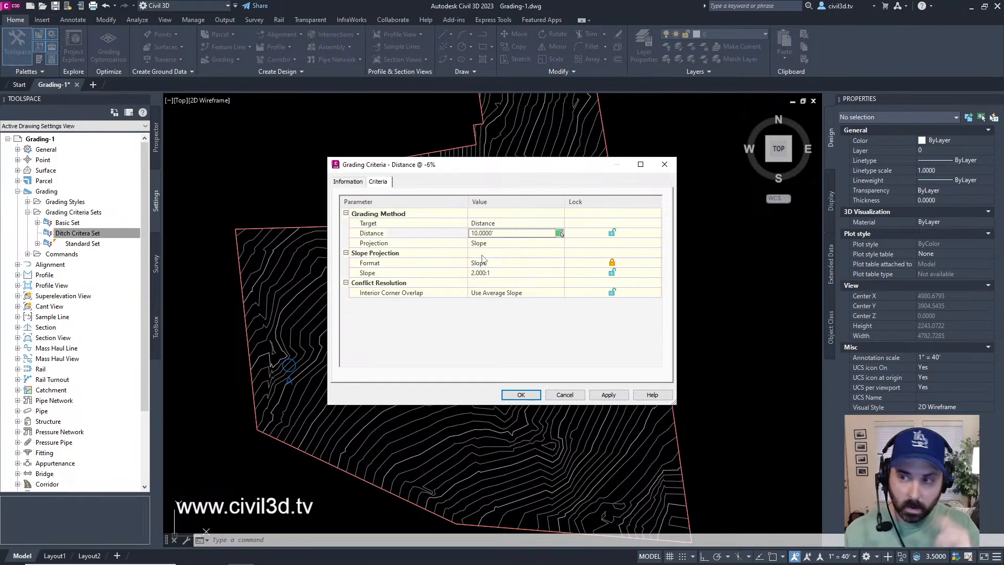
Step: Set the slope projection format to Grade with a locked grade of -6%, and accept the criteria
click(497, 263)
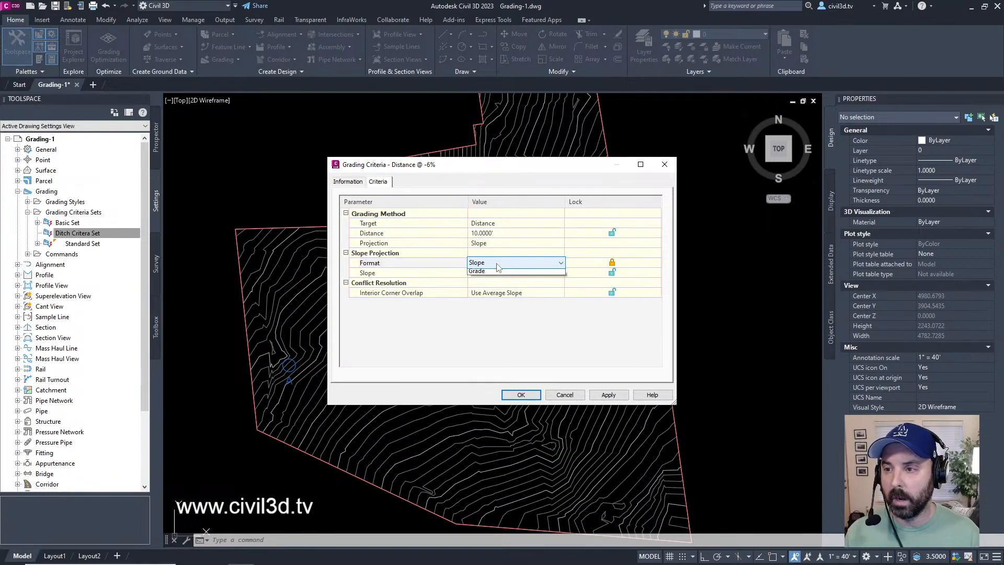
click(490, 280)
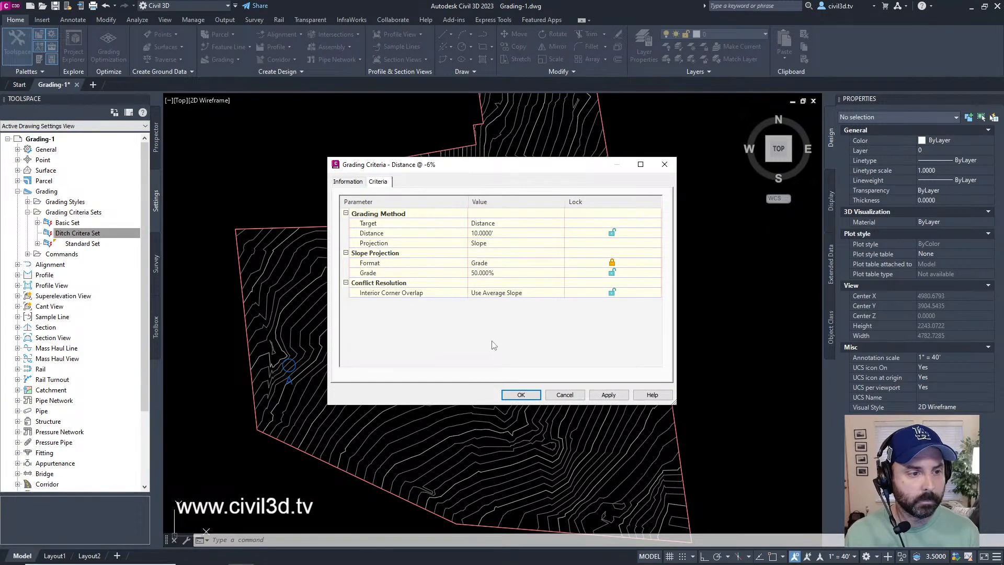
click(494, 272)
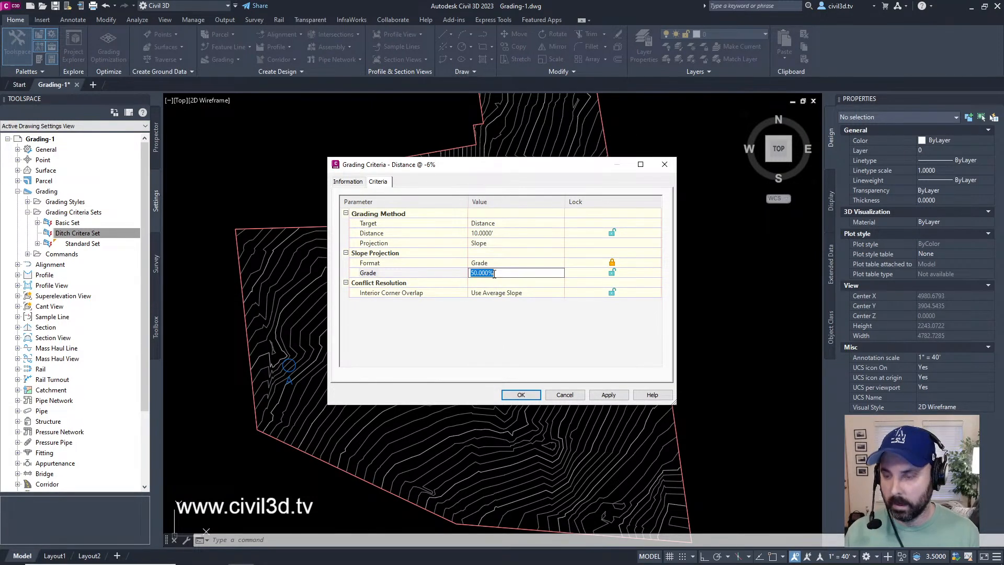
text(-6)
click(407, 332)
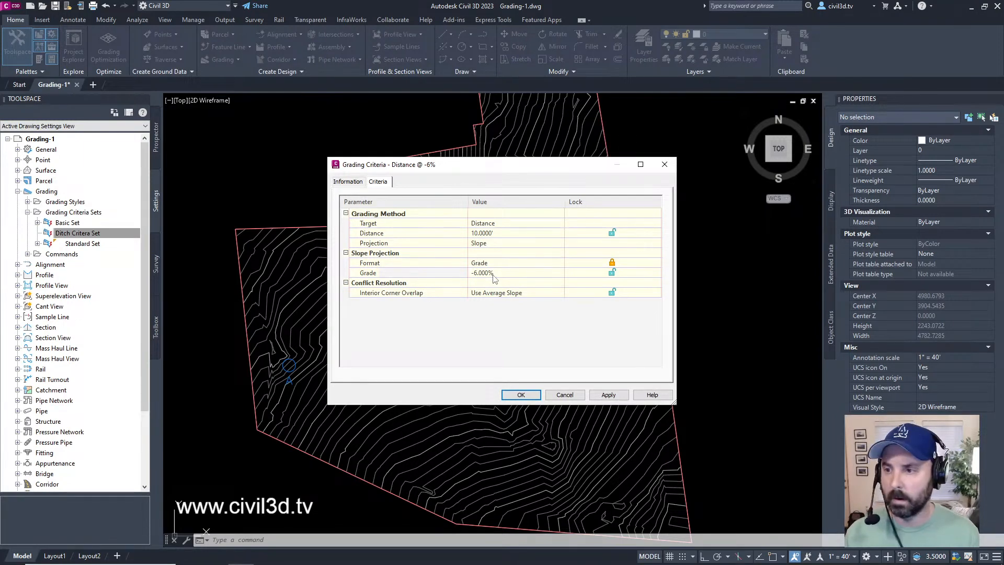
click(612, 272)
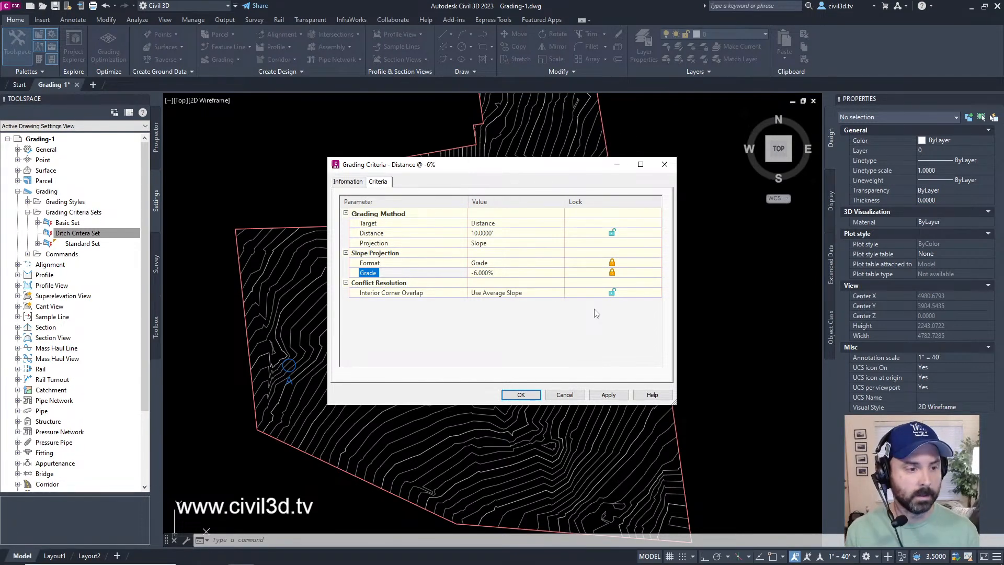
click(521, 395)
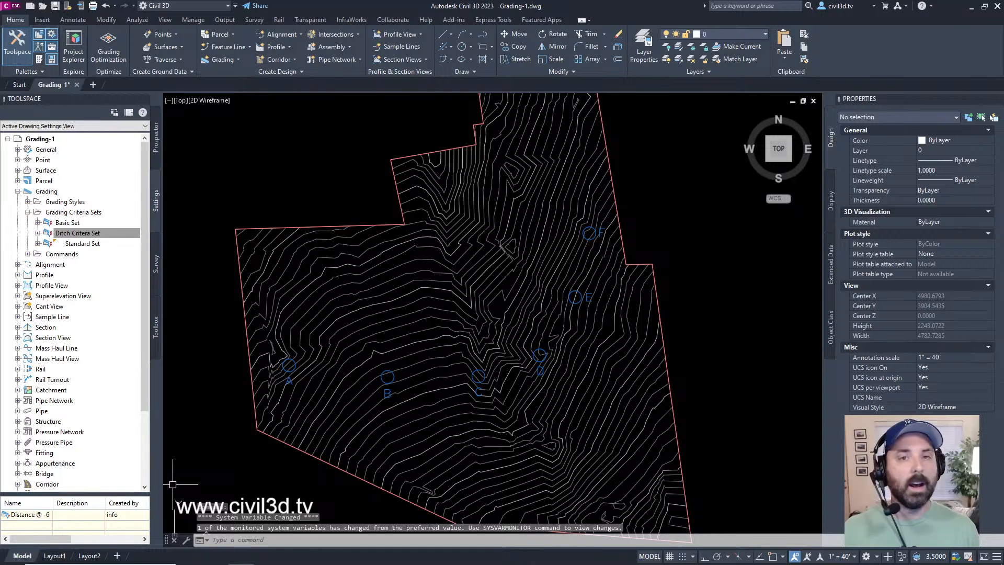
Step: Create another grading criteria set named "Surface @ 4-1 Slope" under Grading Criteria Sets
click(88, 212)
right_click(81, 215)
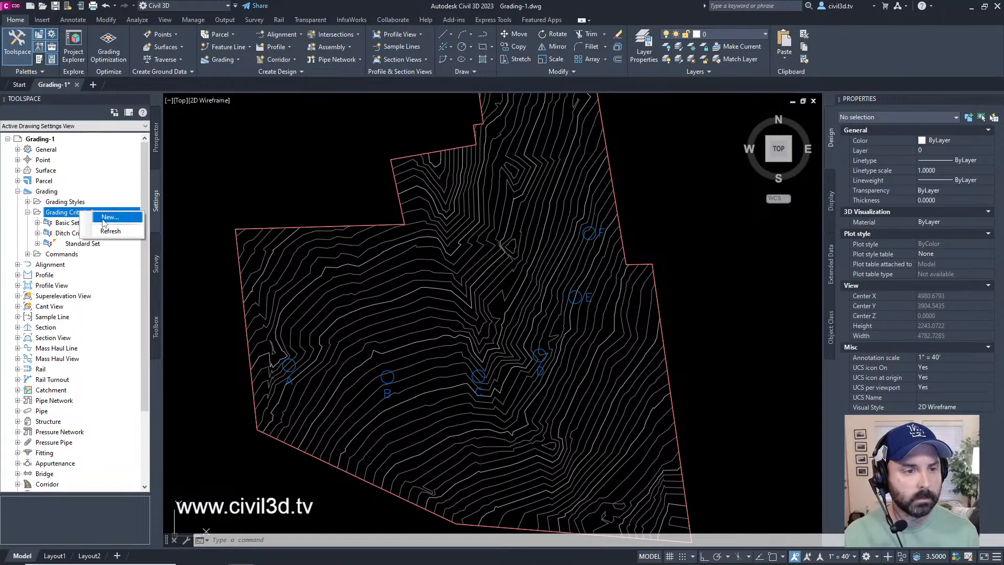
click(104, 219)
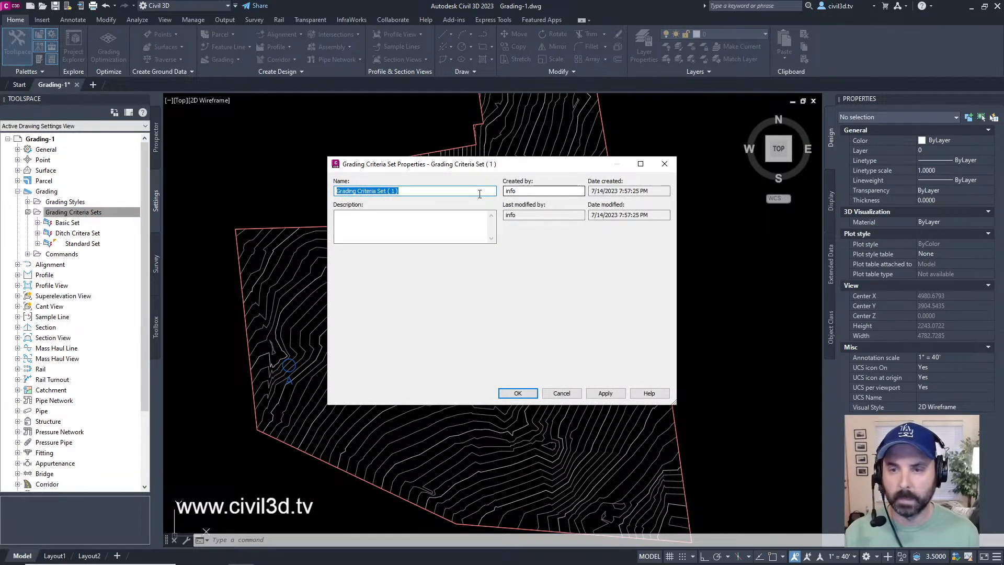
text(S)
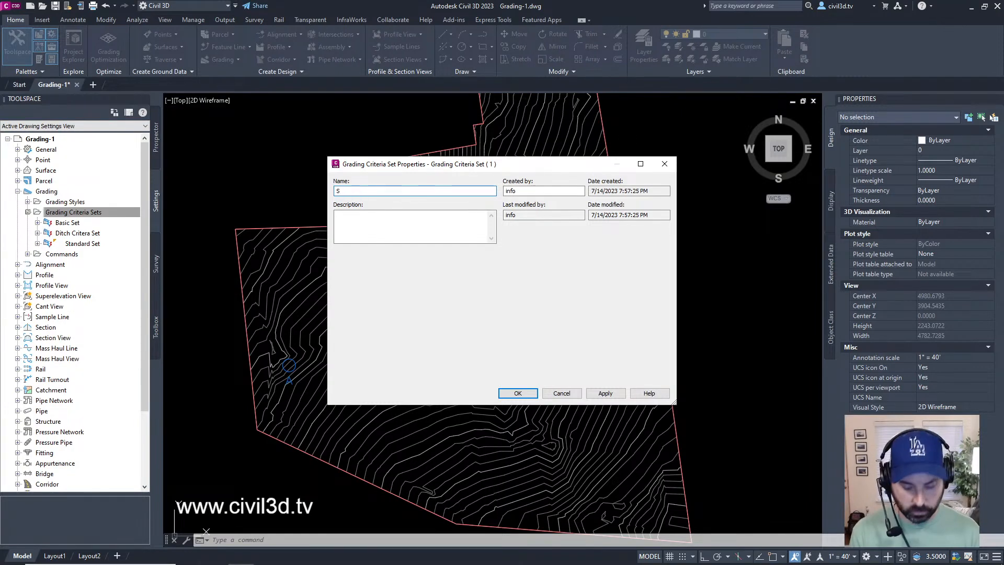
text(urface )
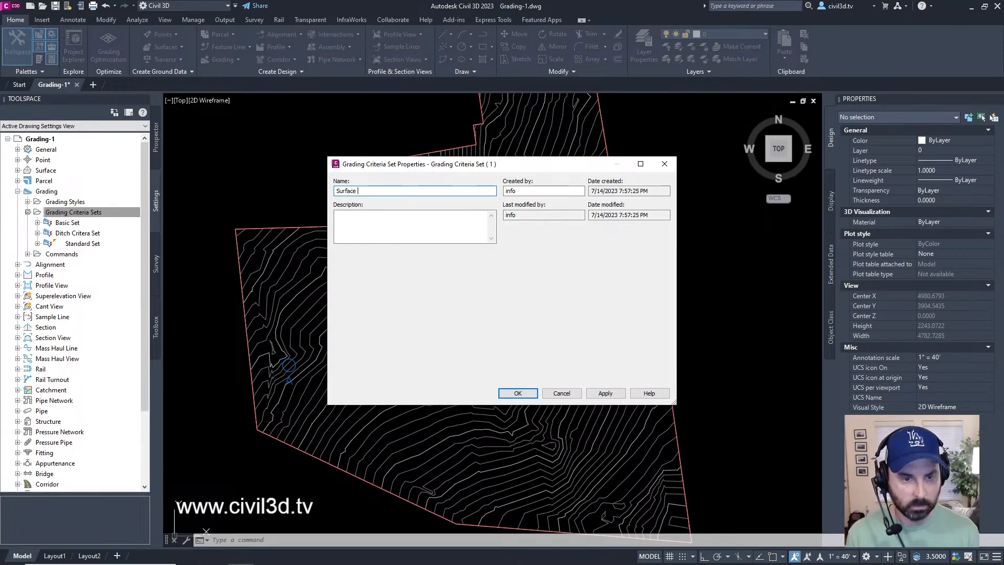
text(@ 4-1 )
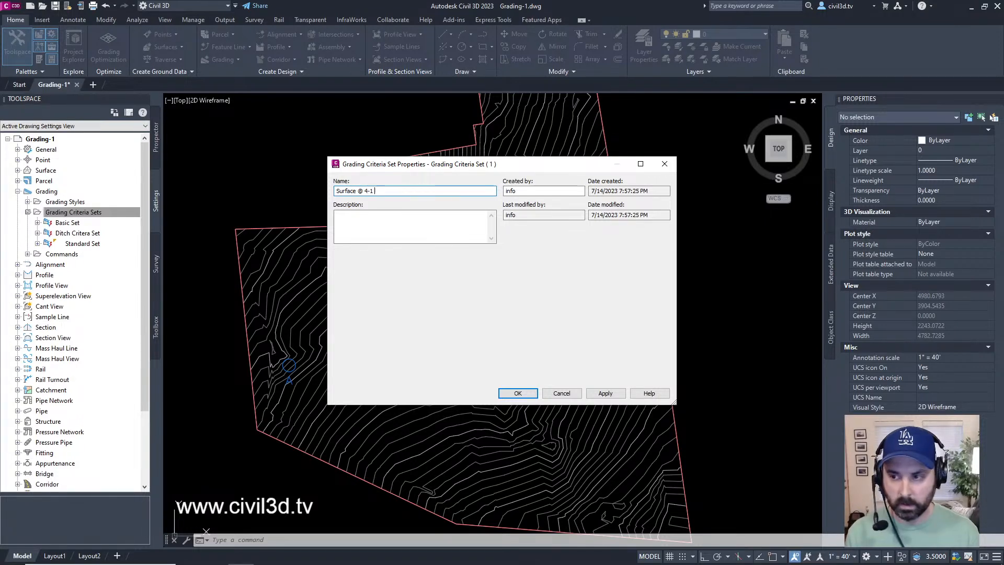
text(Slope)
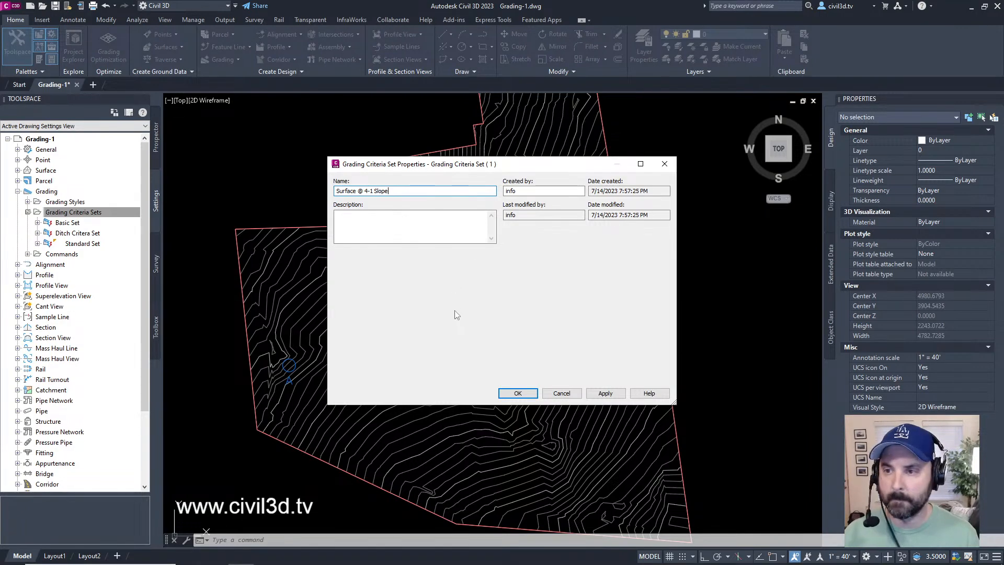
click(517, 393)
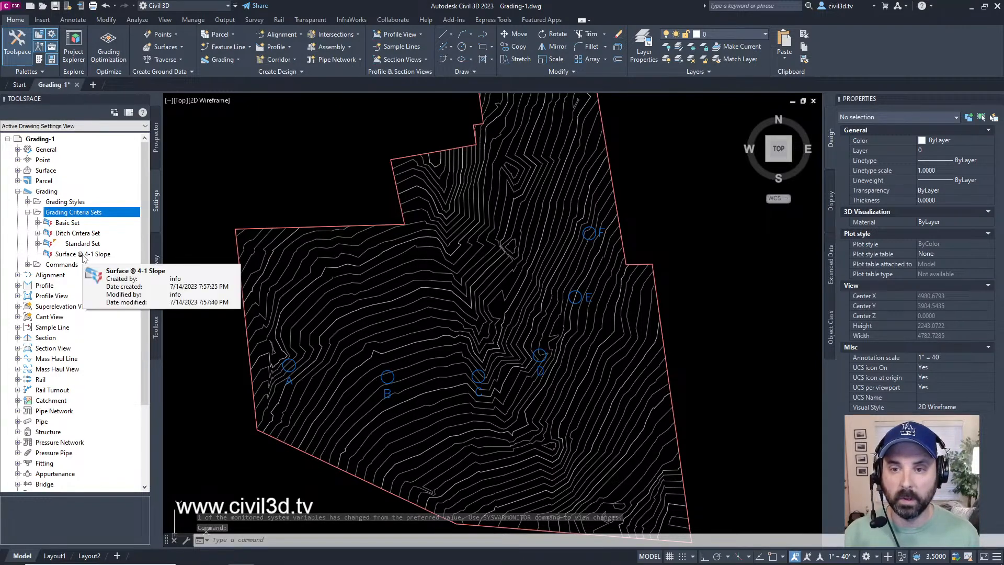
click(83, 255)
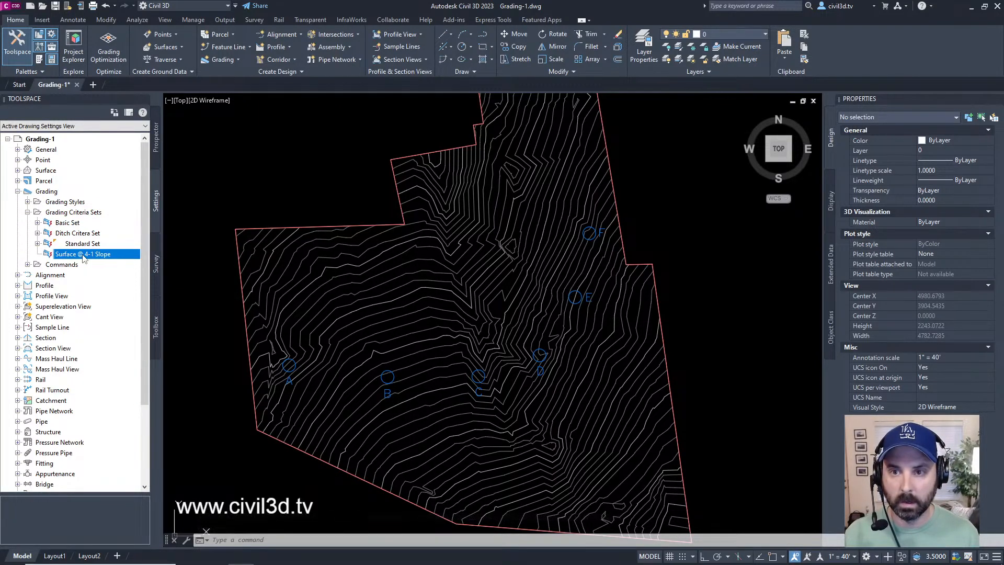
right_click(83, 257)
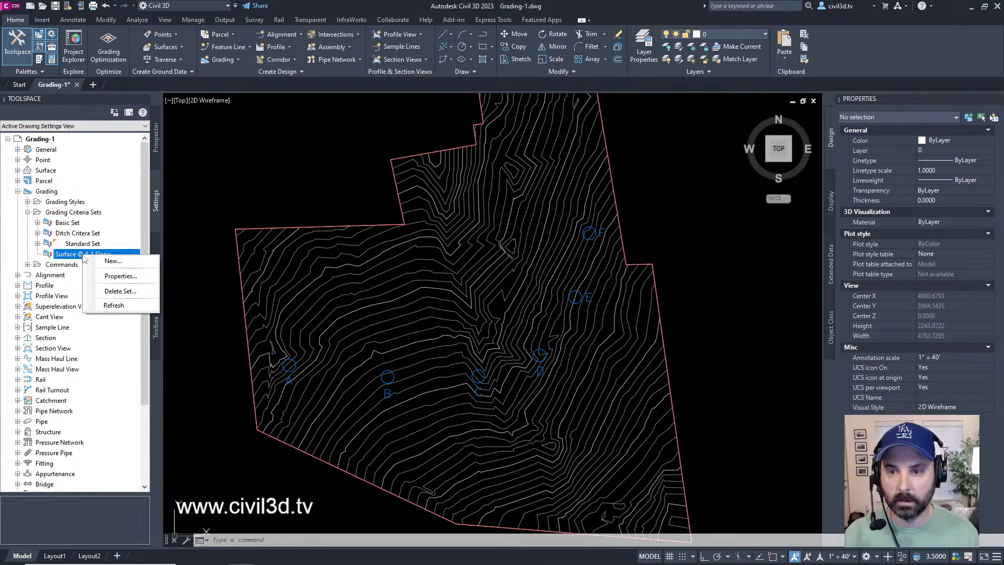
click(103, 262)
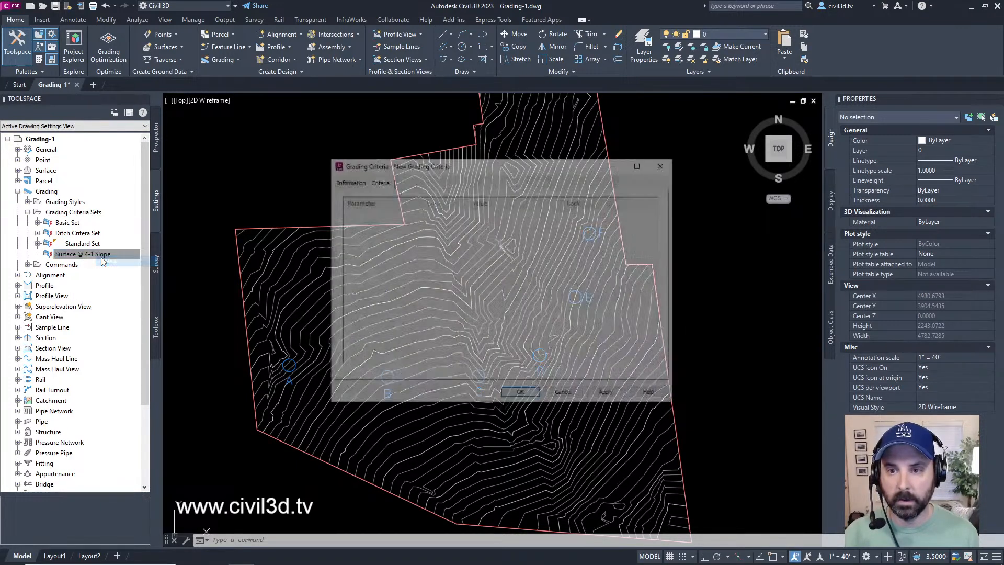
click(347, 181)
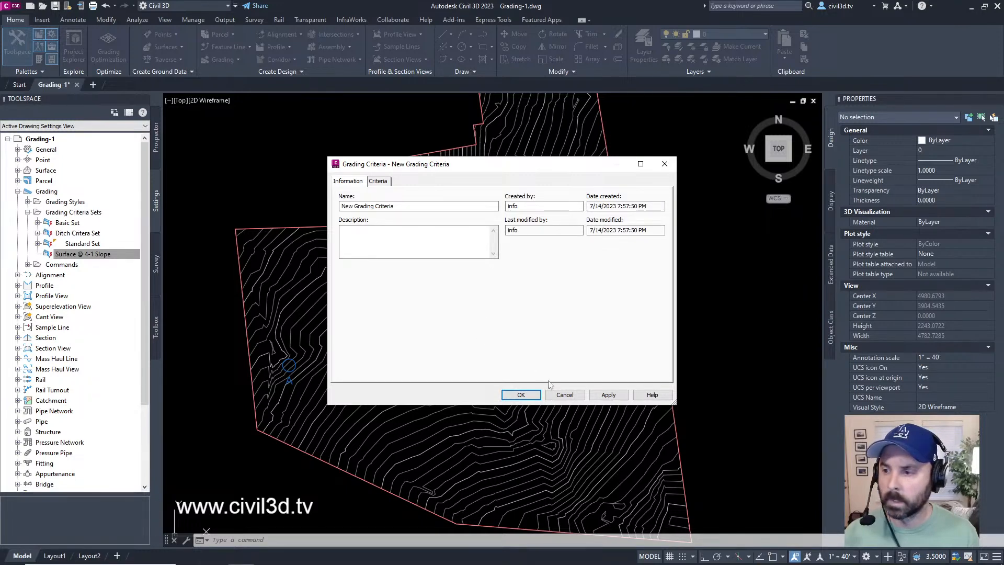
click(569, 395)
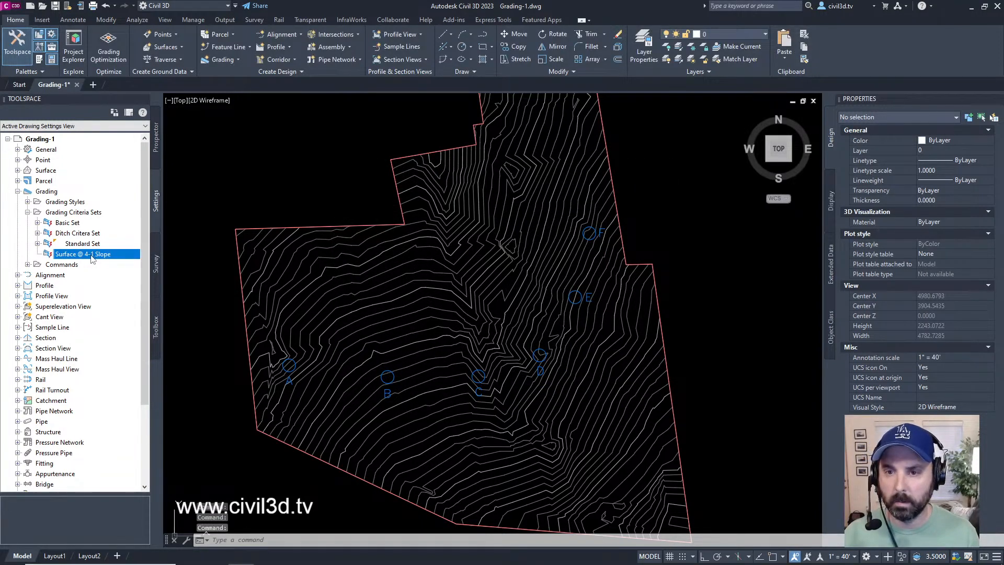
right_click(93, 256)
click(135, 277)
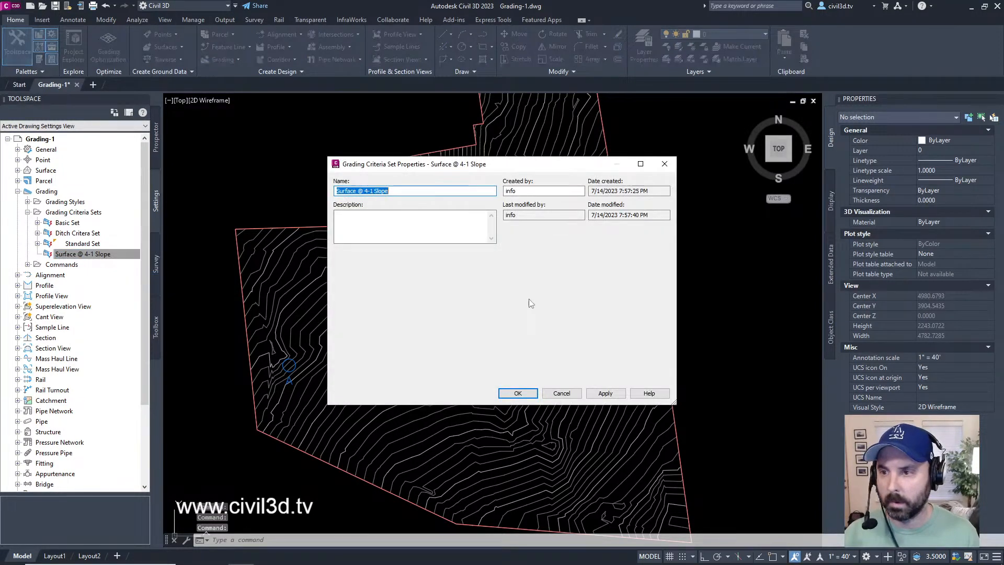
click(562, 393)
right_click(118, 255)
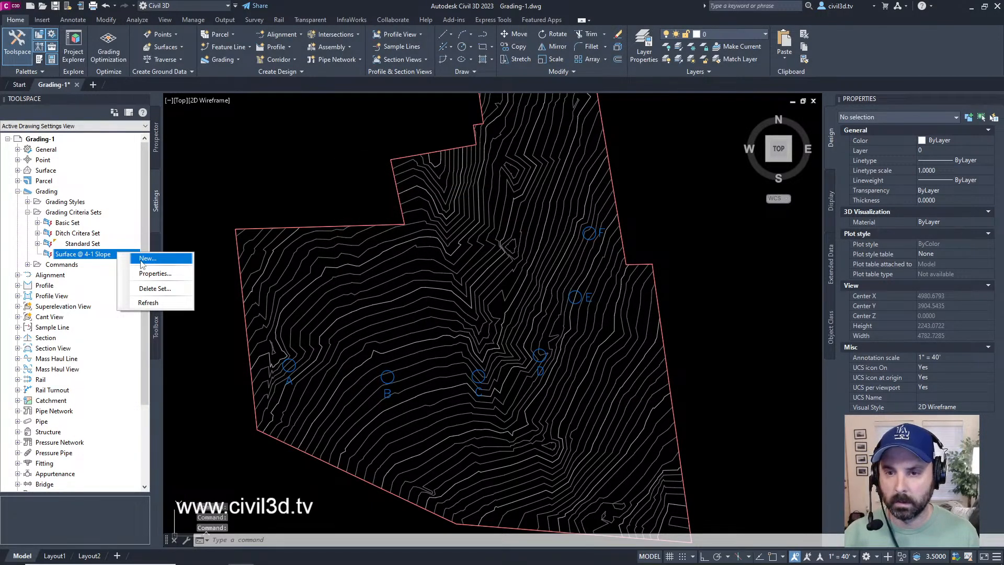
click(147, 258)
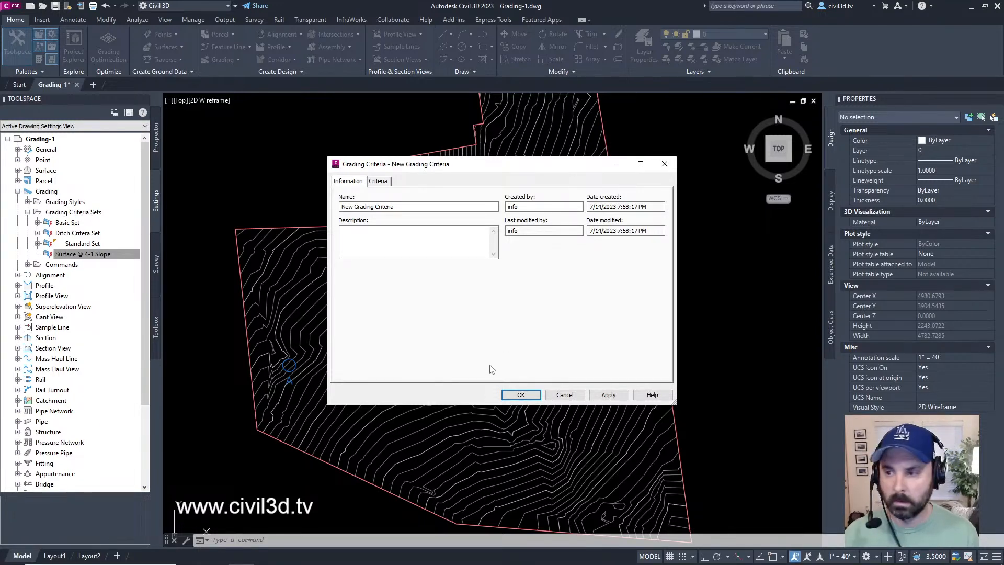
click(569, 394)
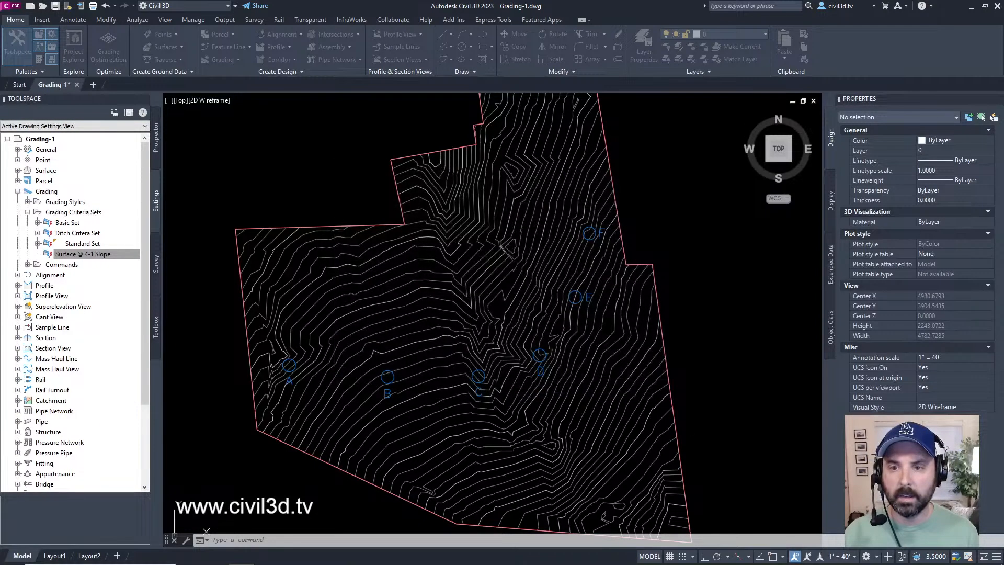
Step: Delete the "Surface @ 4-1 Slope" set from the Grading Criteria Sets
right_click(88, 256)
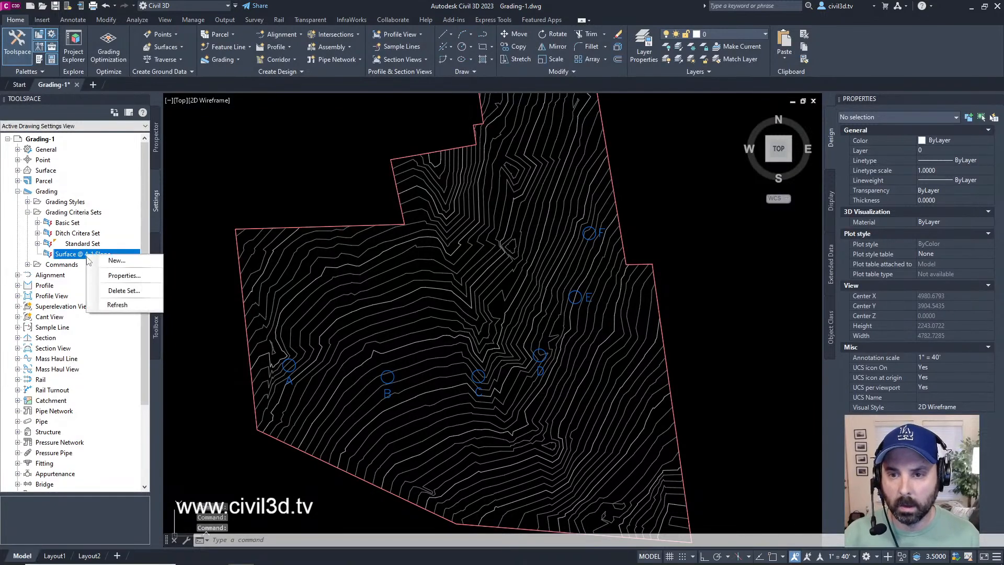
click(131, 291)
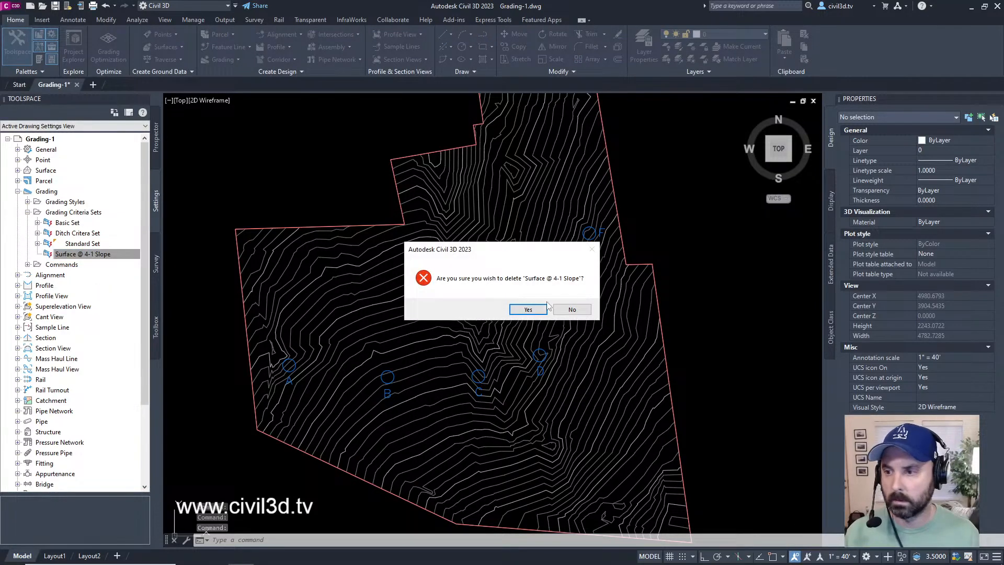
click(528, 309)
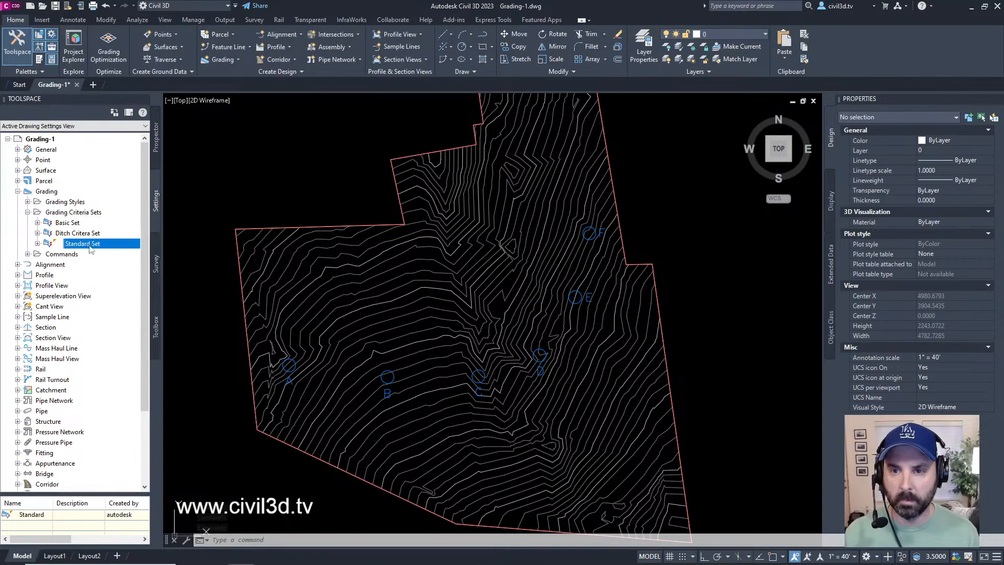
Step: Add a new grading criteria to the Ditch Critera Set and name it "Surface @ 4-1 Slope"
click(73, 233)
click(38, 233)
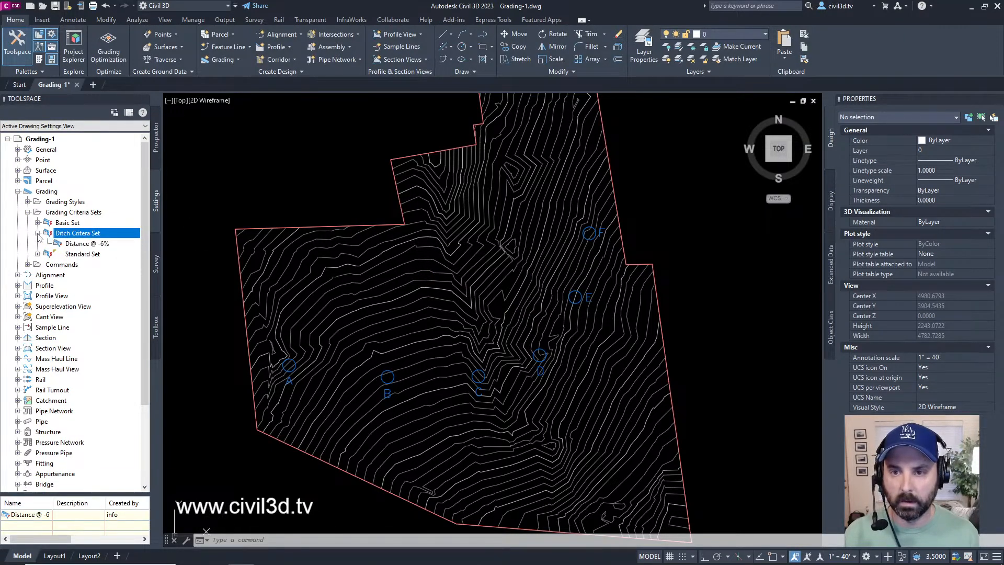
right_click(94, 238)
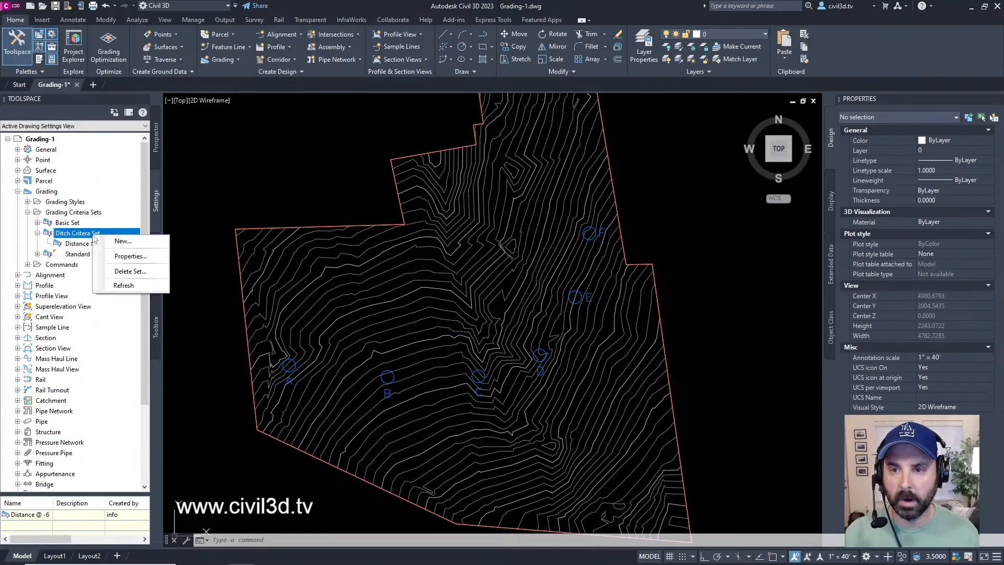
click(122, 241)
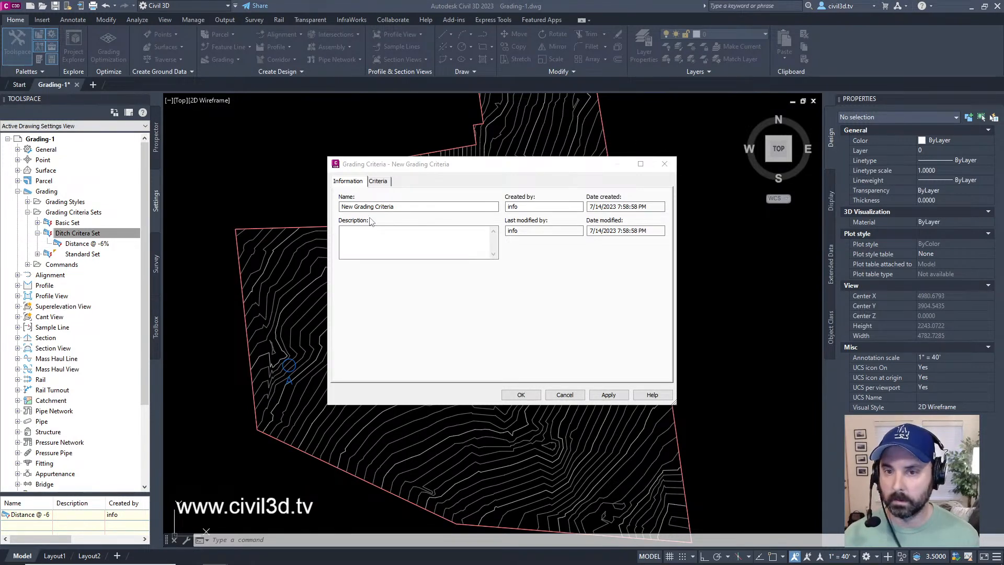
click(420, 201)
drag(412, 208, 89, 223)
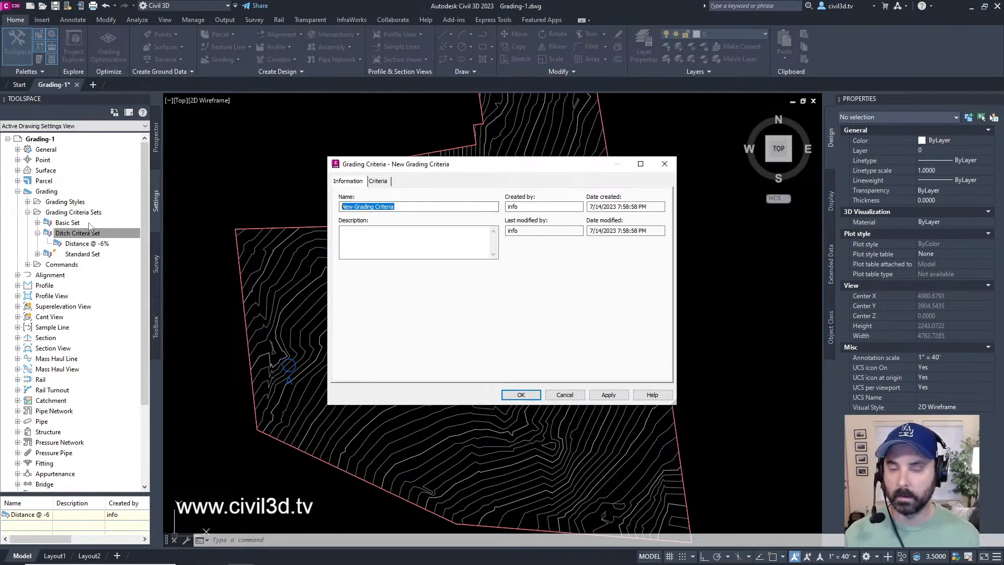
text(Surface)
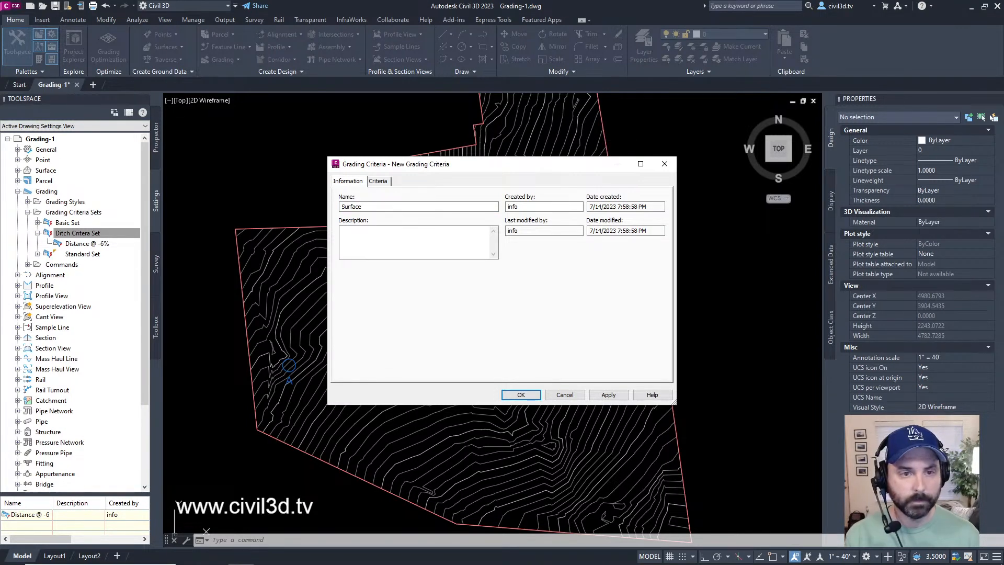
text( @ 4-1 Slope)
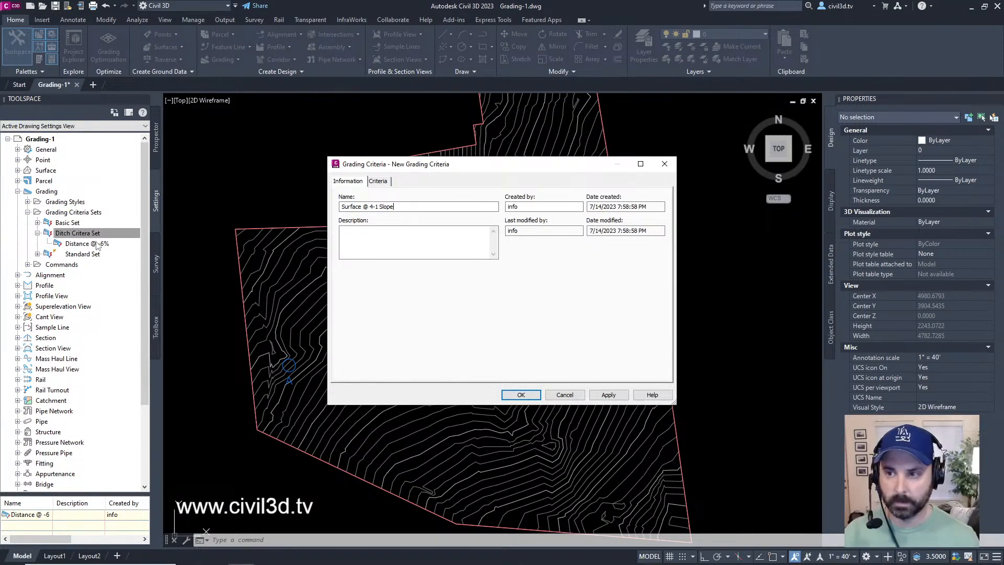
Step: Set the grading method's target to Surface for the "Surface @ 4-1 Slope" criteria
click(379, 181)
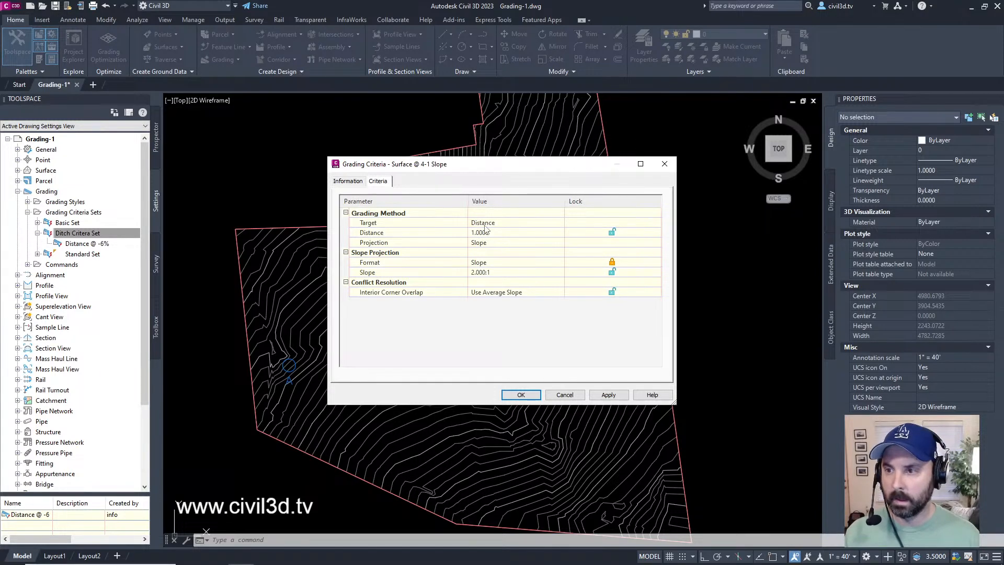
click(501, 224)
click(506, 224)
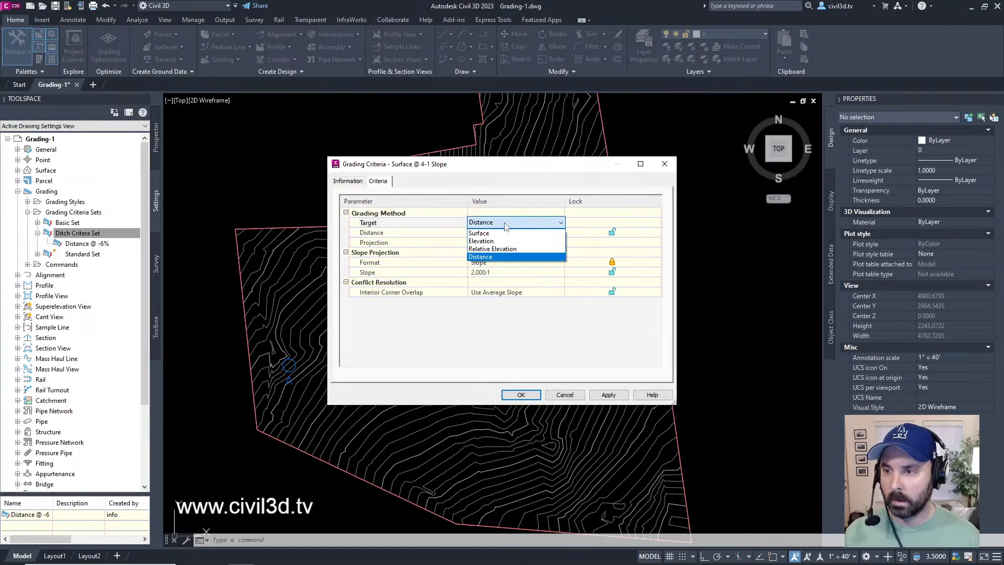
click(491, 234)
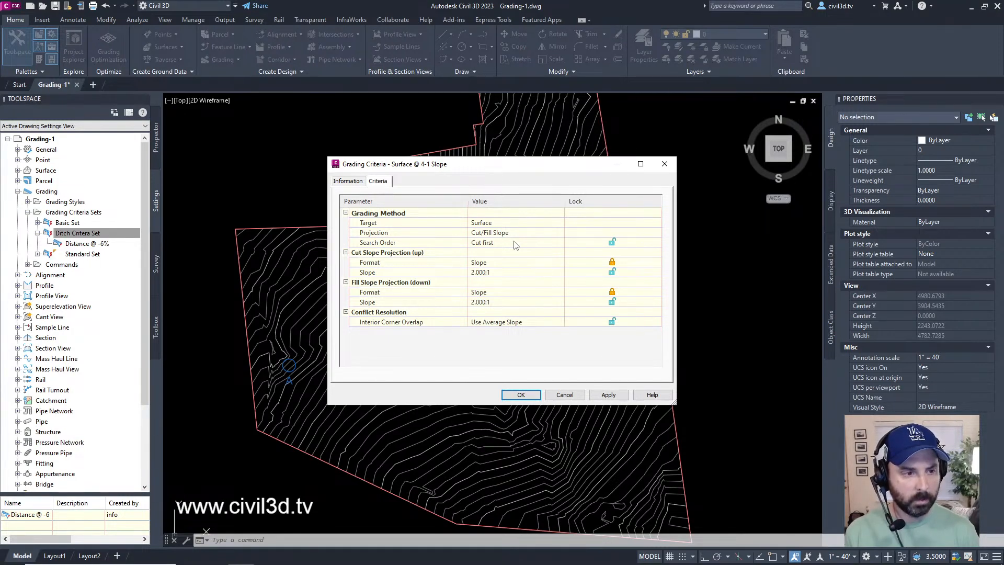
Step: Set both the cut and fill slope projections to a 4:1 slope, and accept the criteria
click(494, 272)
text(4)
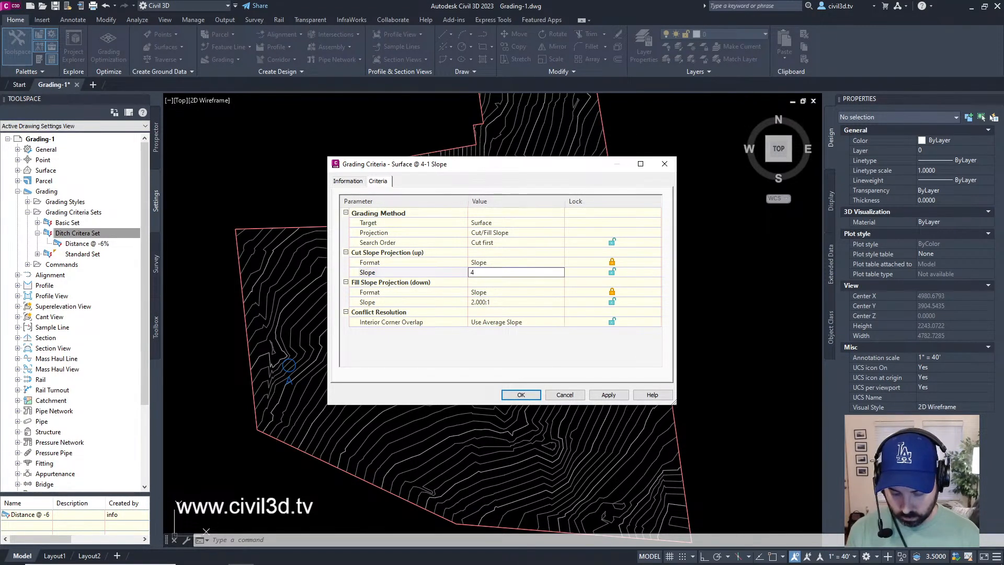
text(.000:1)
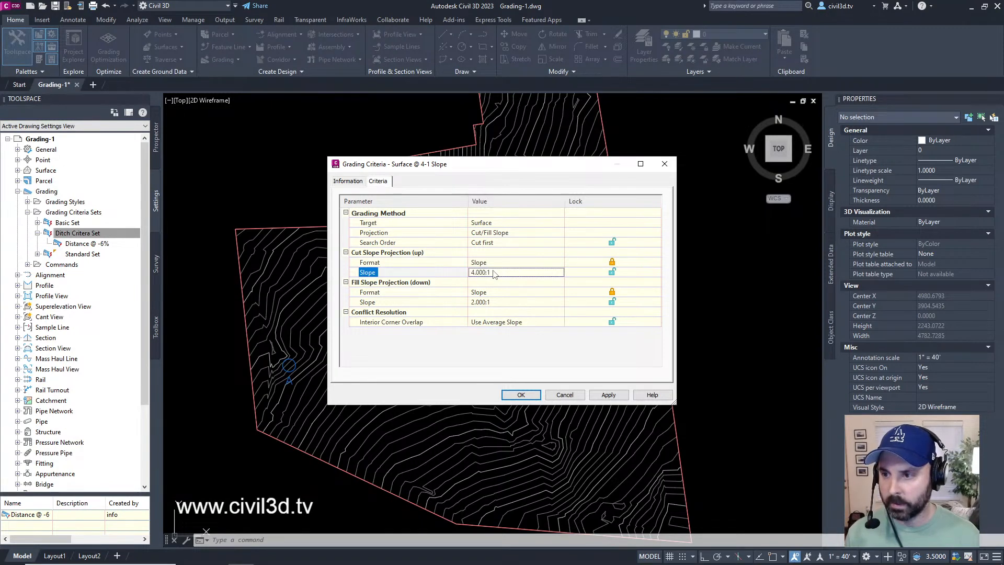
click(497, 303)
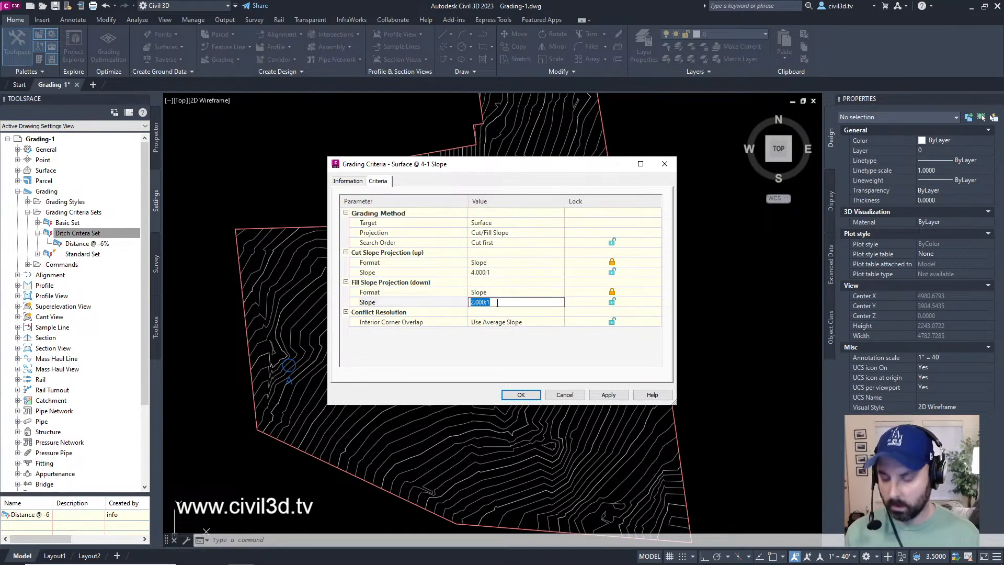
text(4.000)
text(:)
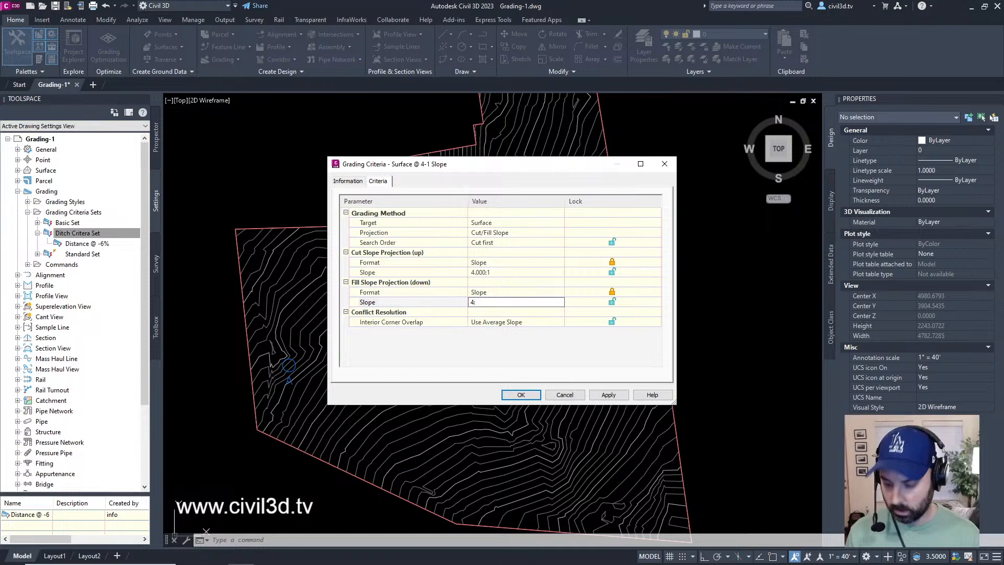
text(1)
key(Return)
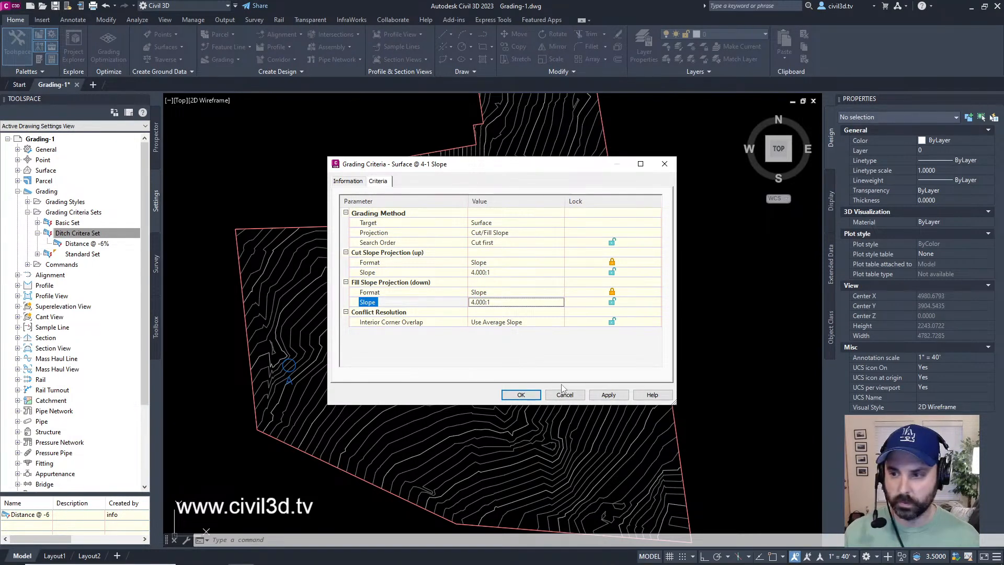
click(521, 395)
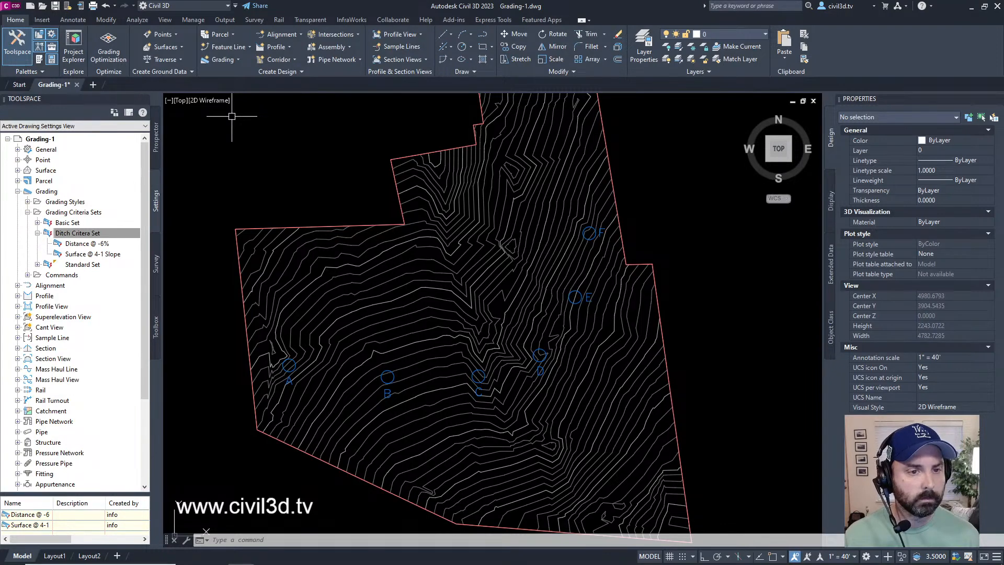
Step: Add a new grading criteria to the Ditch Critera Set and name it "Relative Elevation @ 3-1 Slope"
click(105, 233)
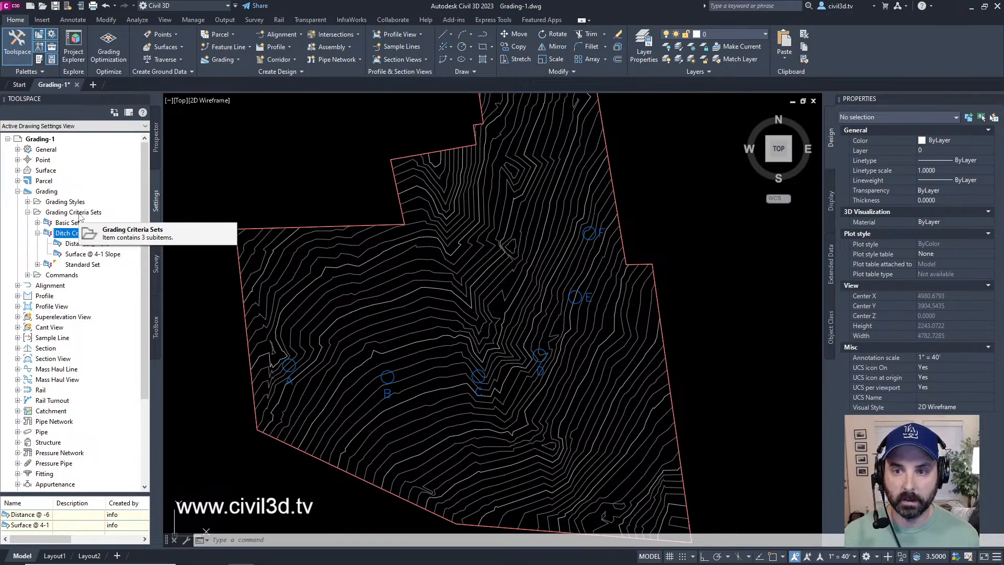
right_click(93, 234)
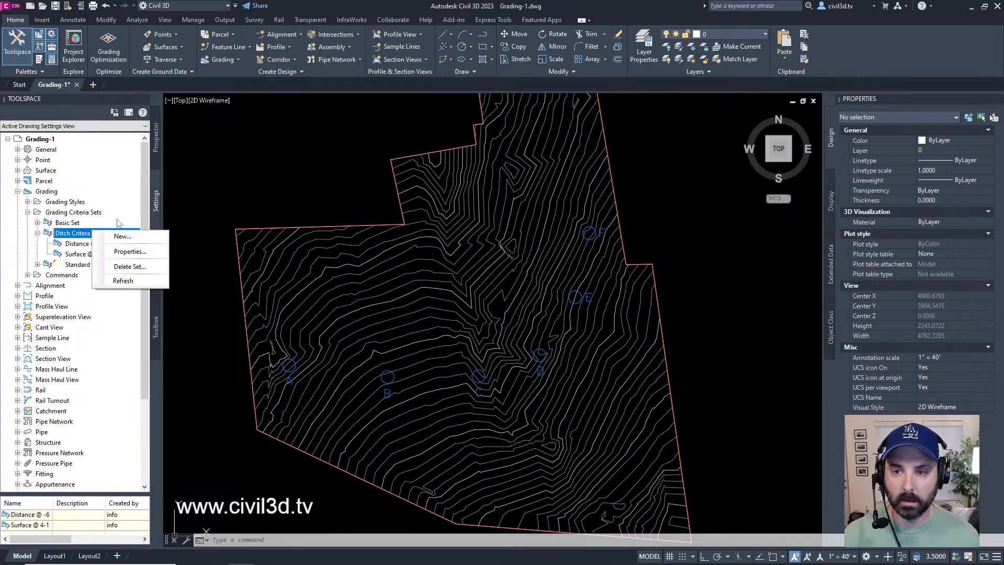
click(125, 237)
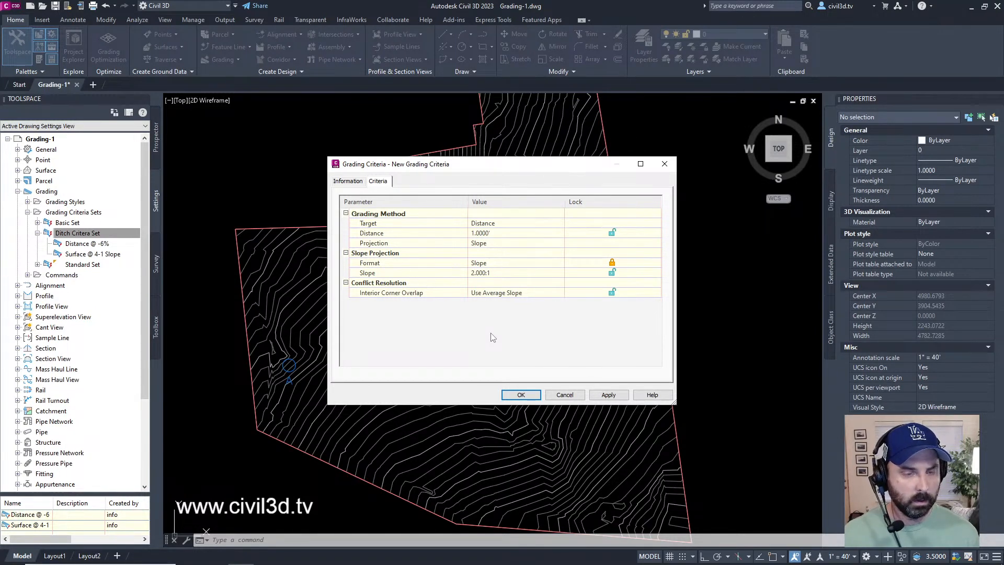
click(347, 181)
click(414, 206)
drag(414, 207, 207, 207)
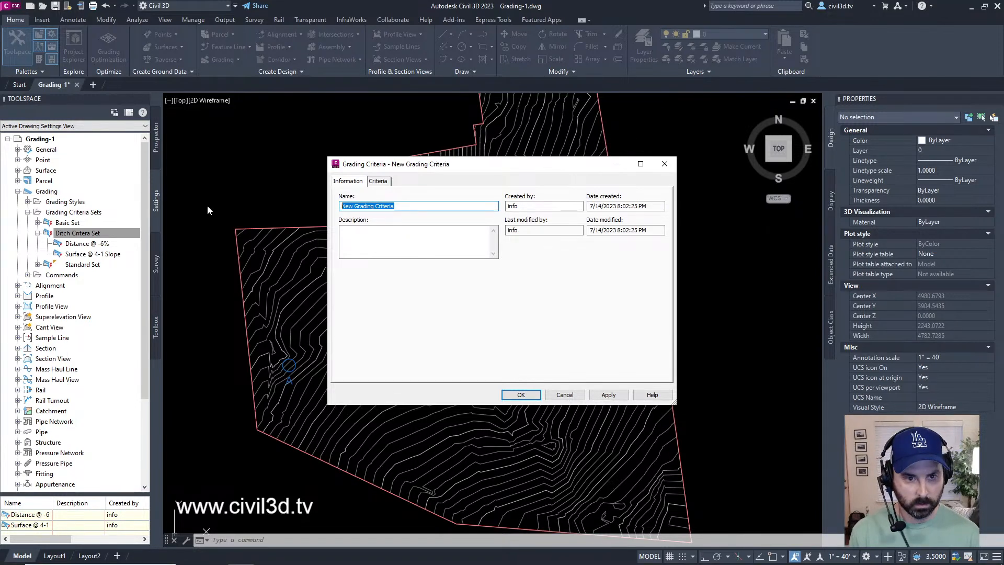
text(Relav)
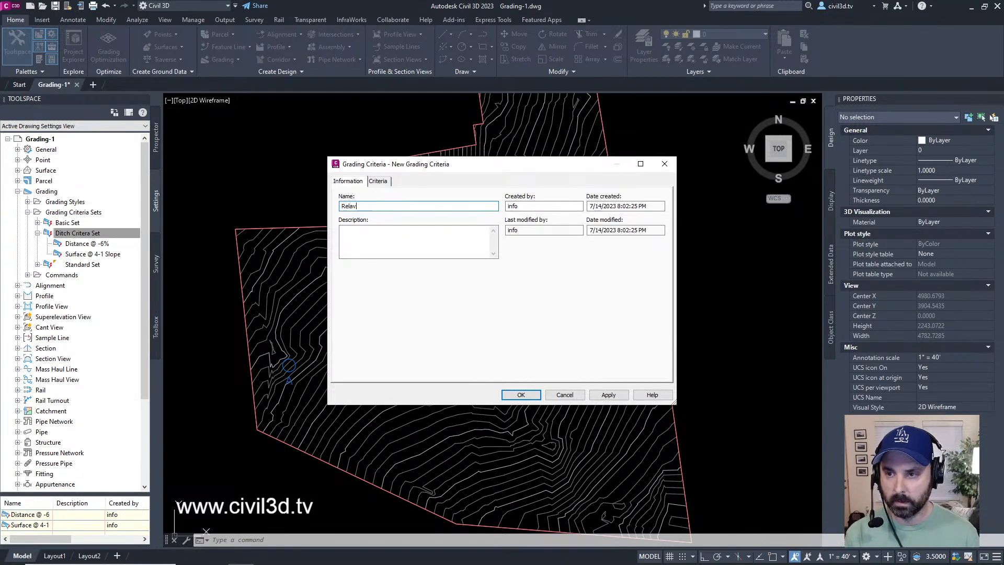
key(BackSpace)
text(ti)
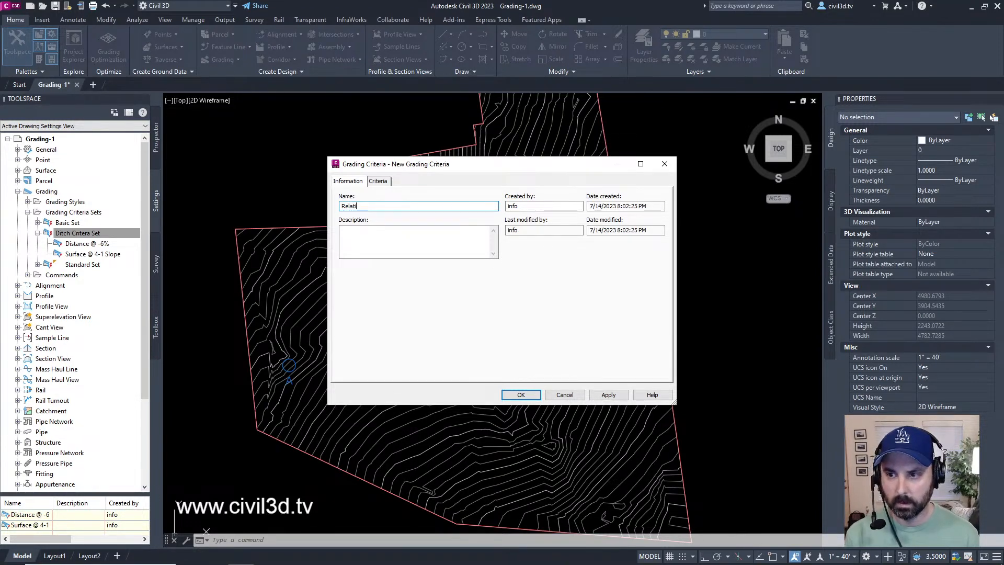
text(ve Ele)
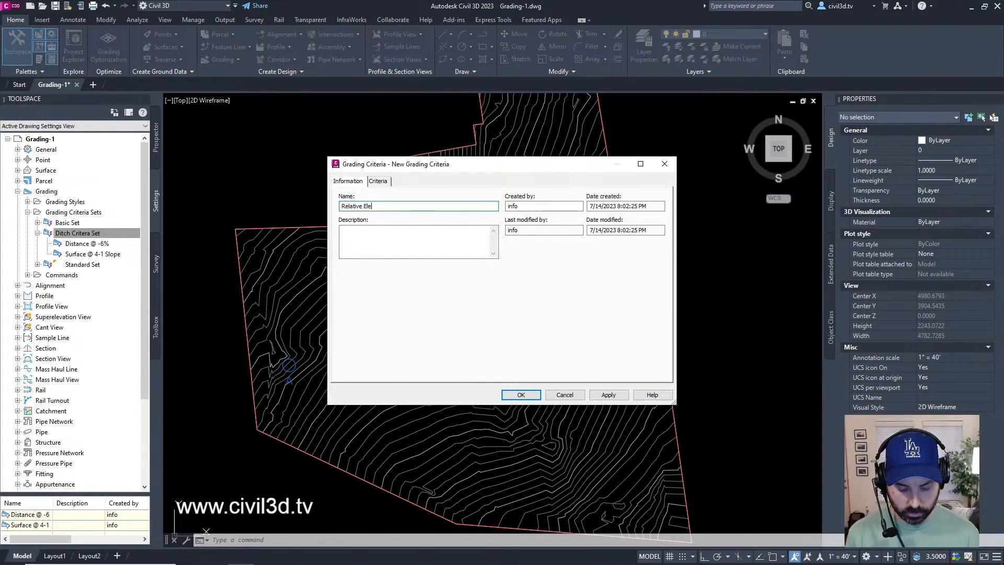
text(vation @ 3-)
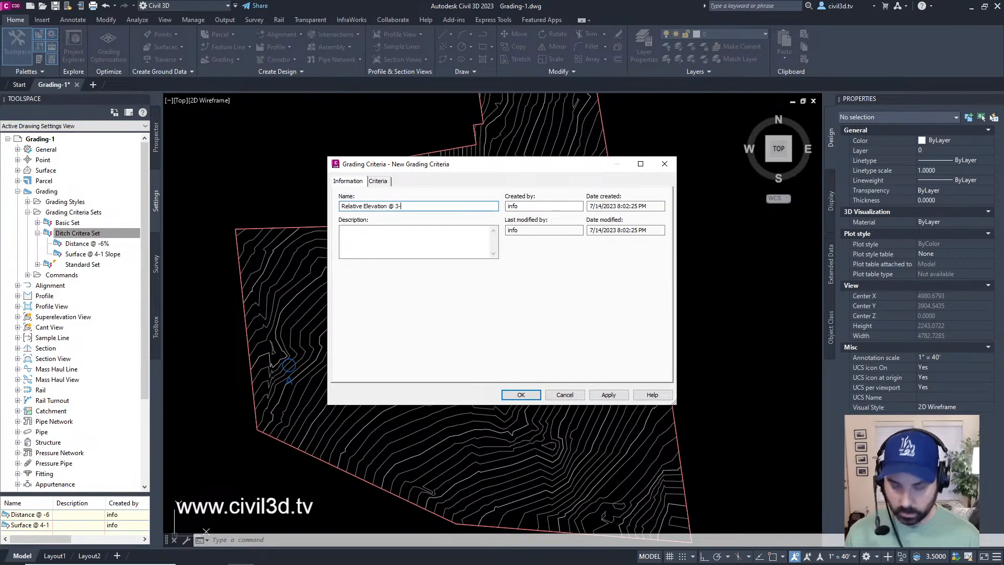
text(1 Slop)
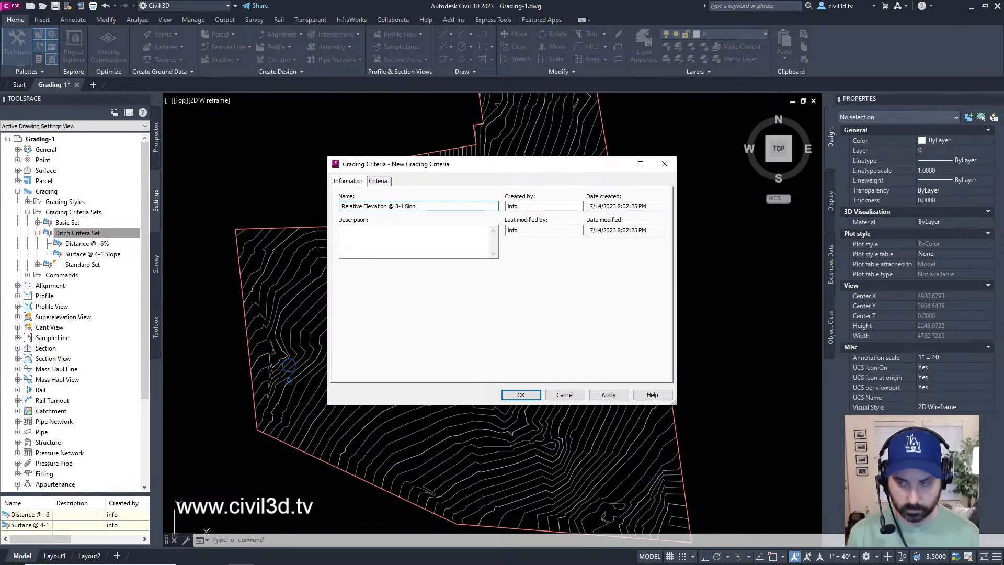
text(e)
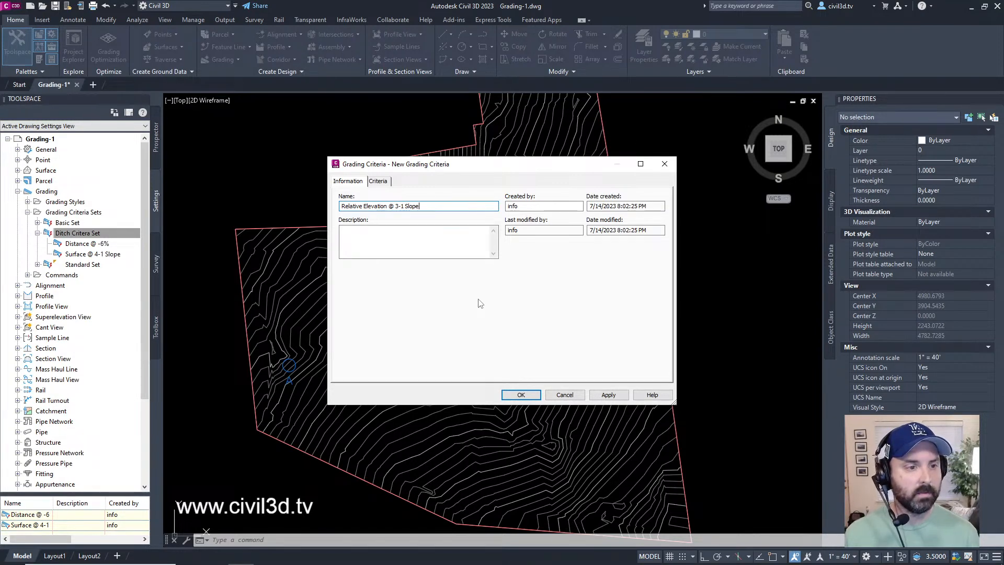
Step: Set the criteria's grading method target to Relative Elevation, with a relative elevation of -3'
click(380, 182)
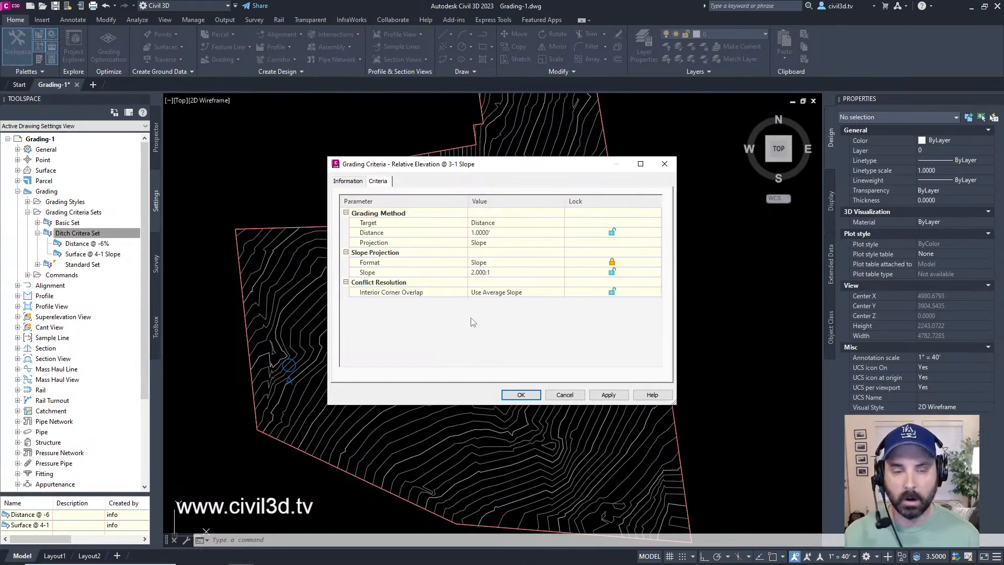
click(505, 223)
click(506, 223)
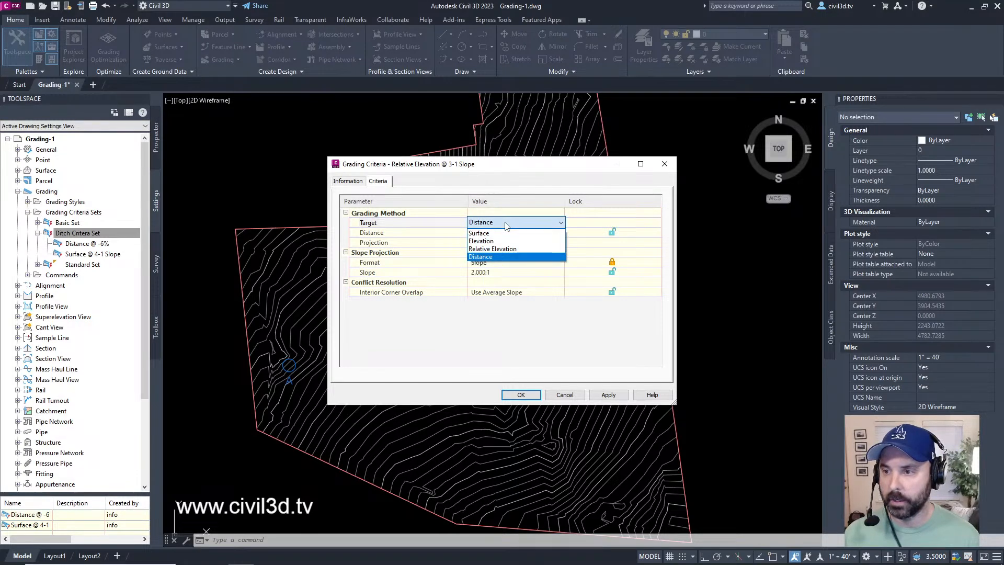
click(508, 250)
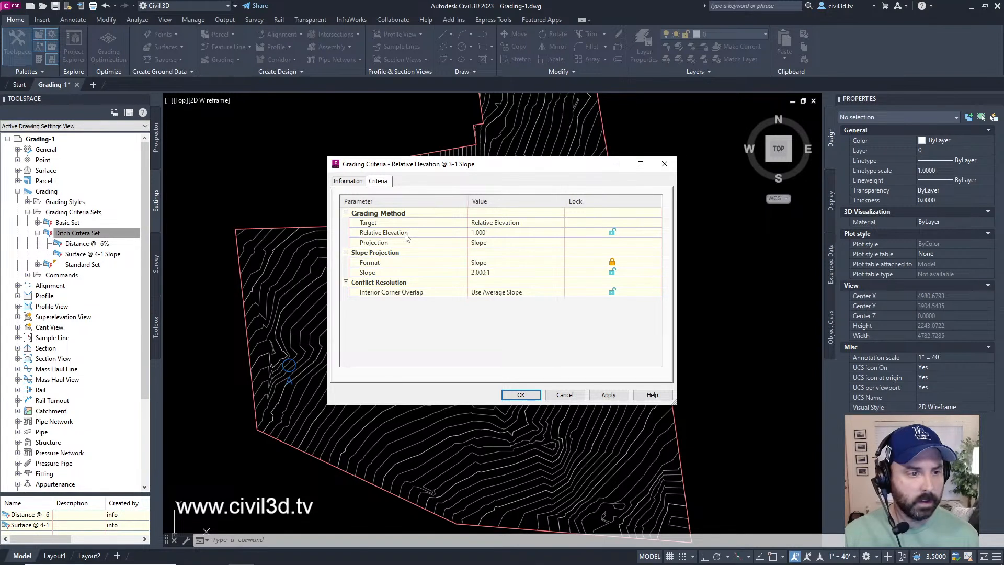
click(493, 232)
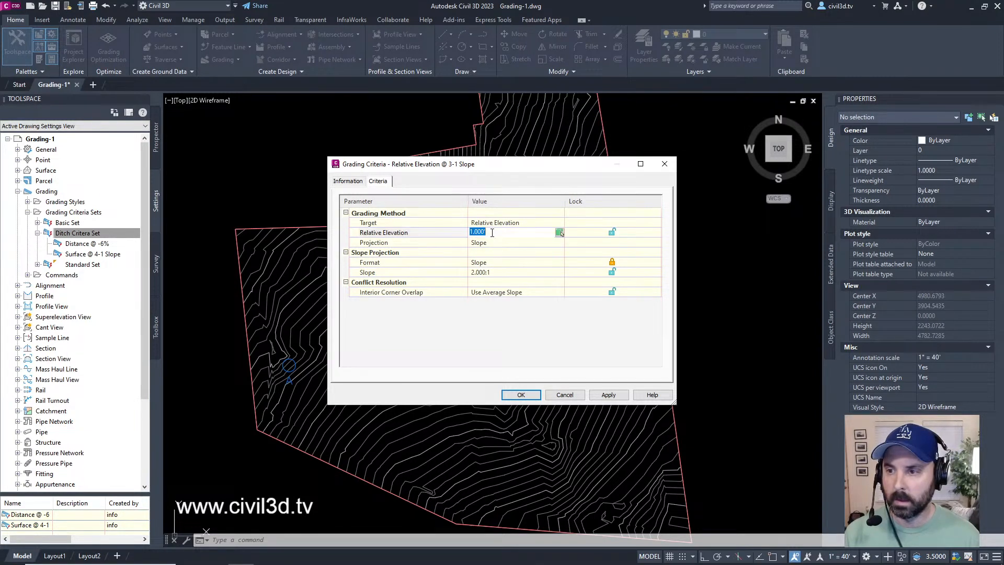
text(-3)
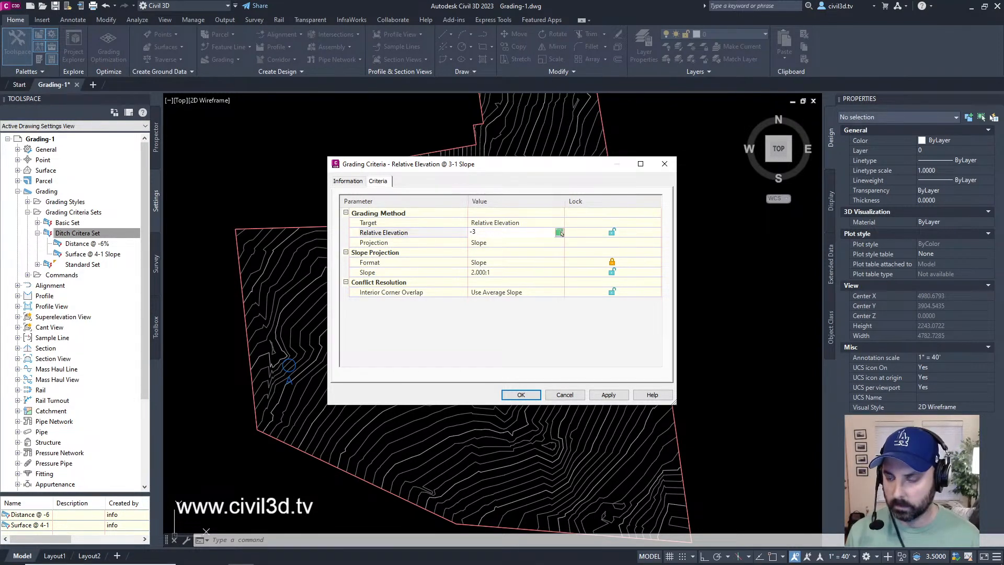
key(Return)
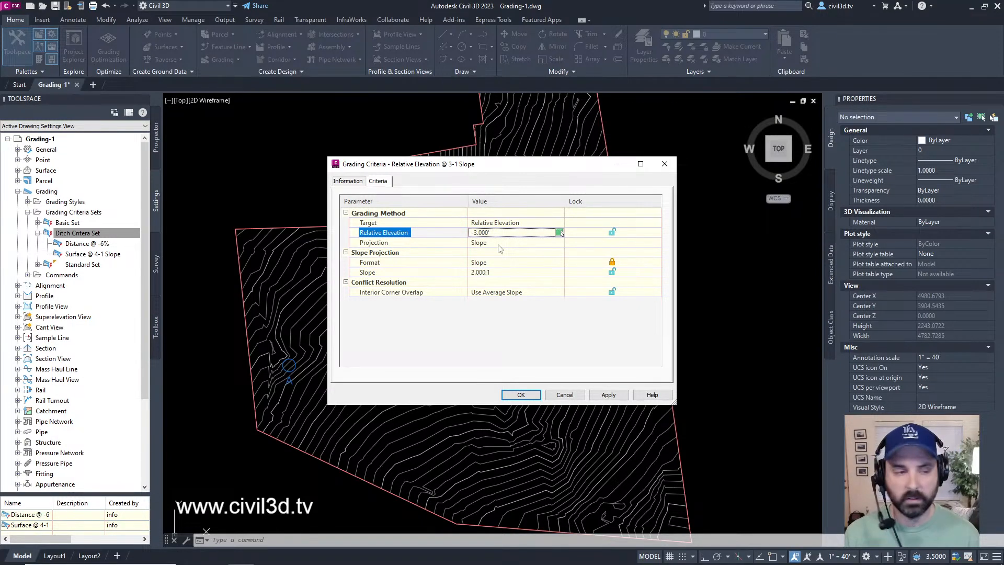
Step: Set the slope projection of the "Relative Elevation @ 3-1 Slope" criteria to 3:1 and accept the criteria
click(497, 272)
text(3:1)
key(Return)
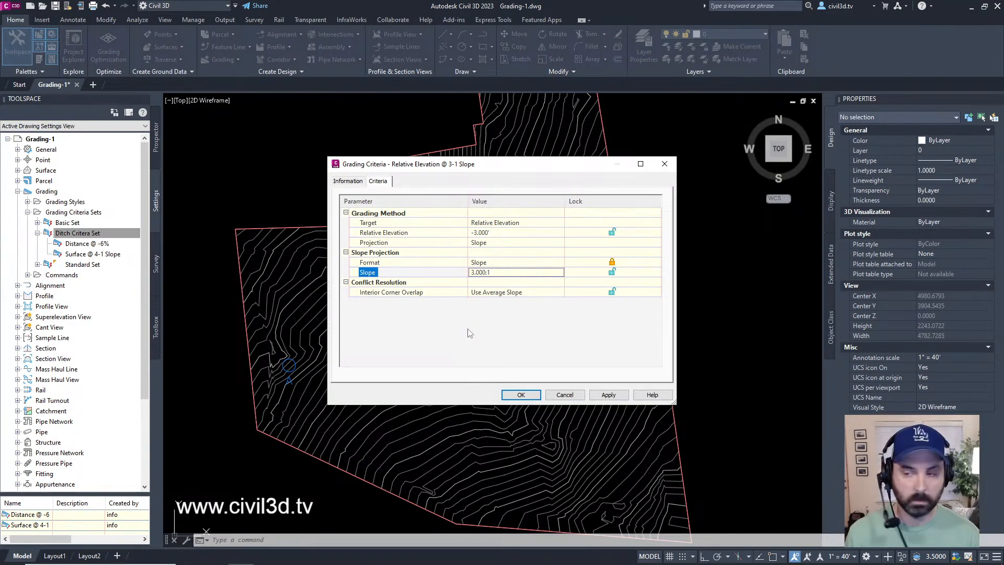
click(527, 396)
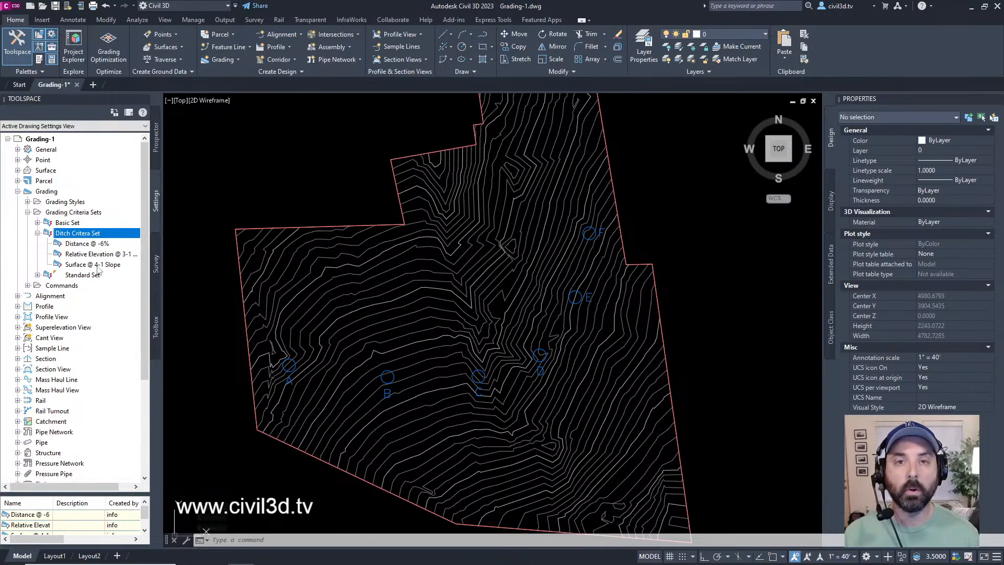
Step: Collapse the Grading Criteria Sets and create a new grading style named "Ditch" under Grading Styles
click(38, 233)
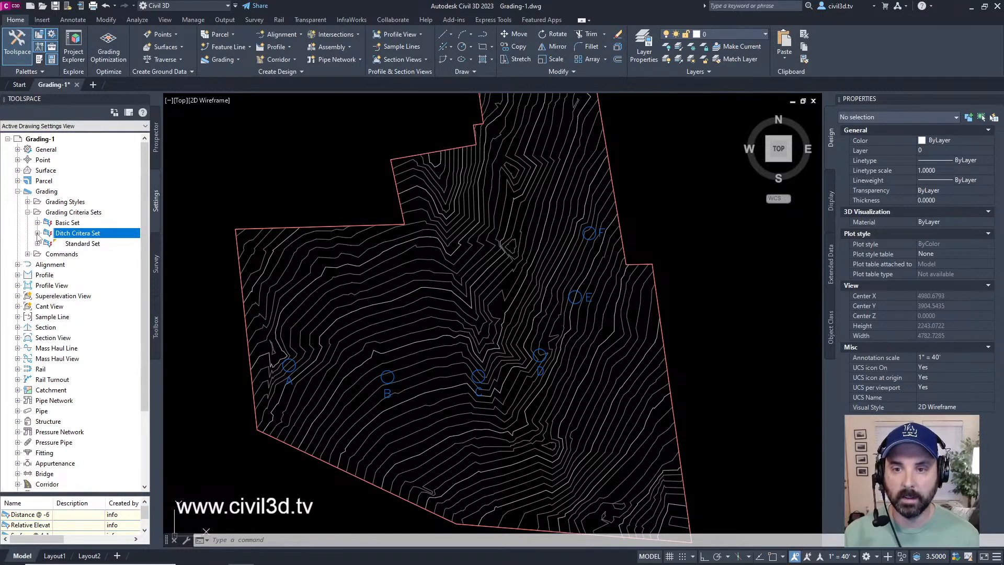
click(38, 233)
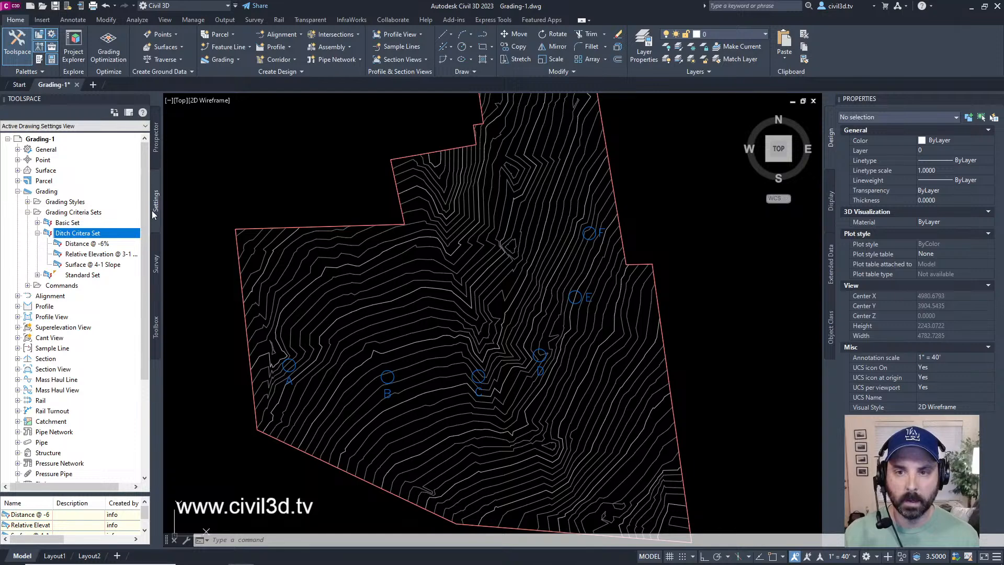
click(27, 212)
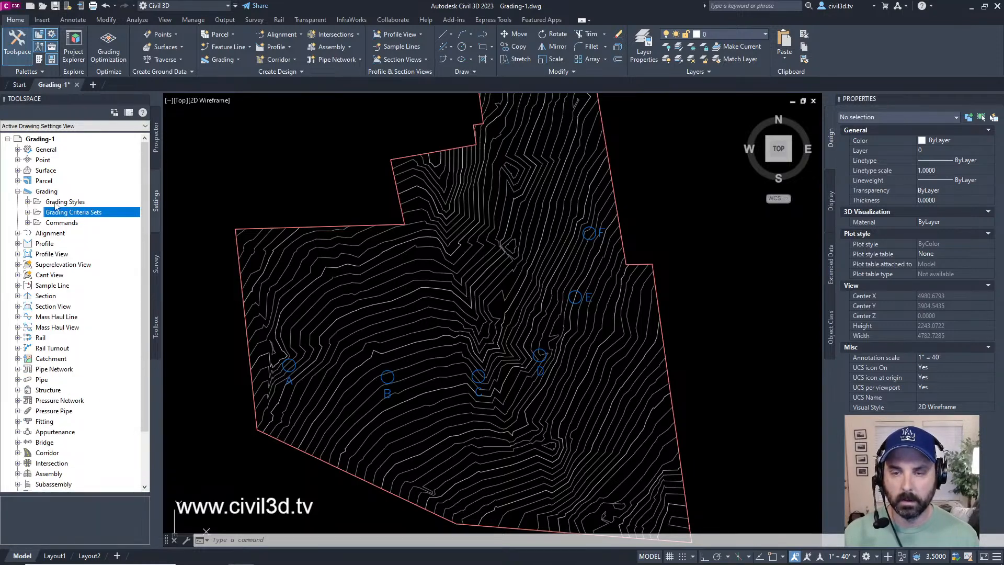
click(33, 203)
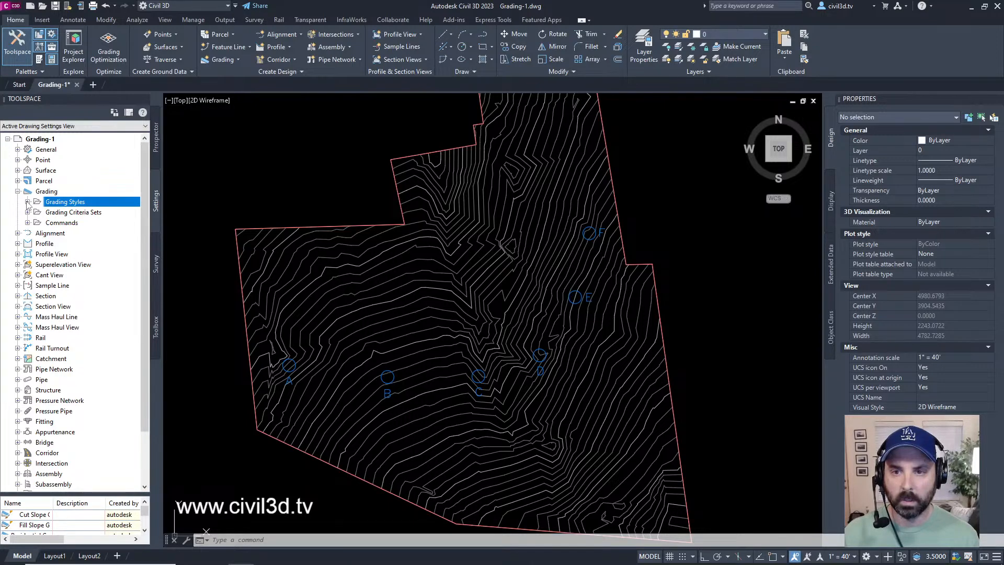
click(28, 202)
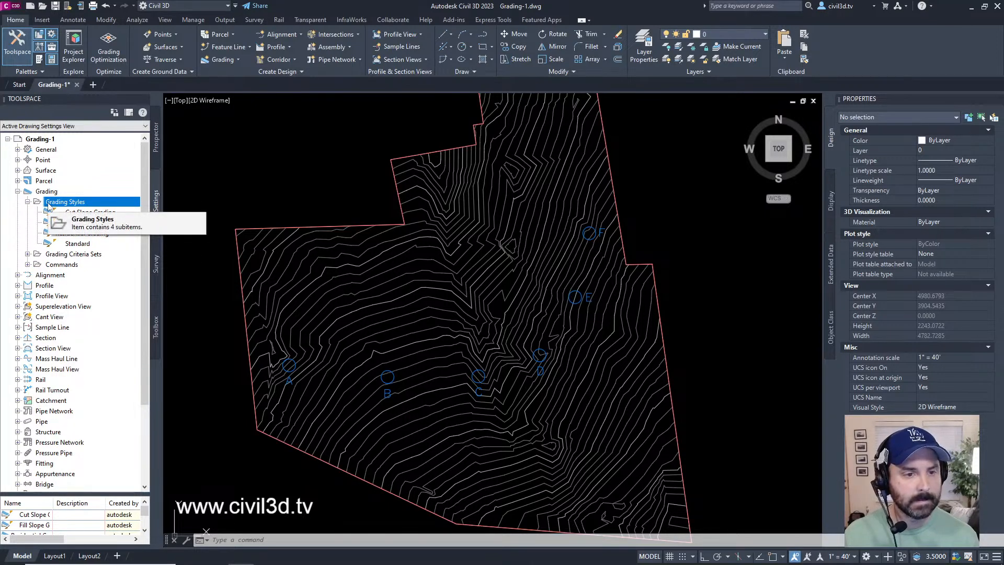
right_click(106, 203)
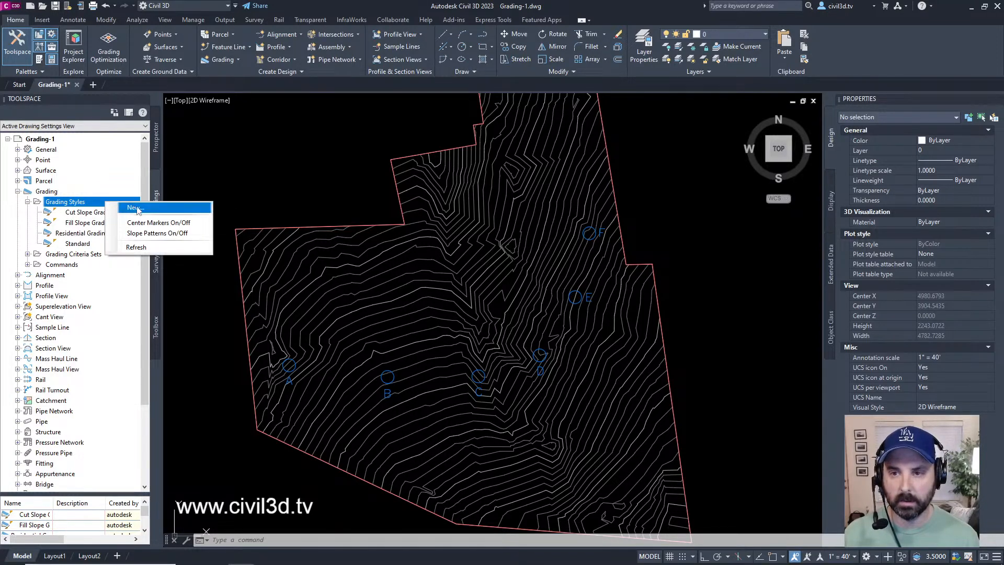
click(149, 208)
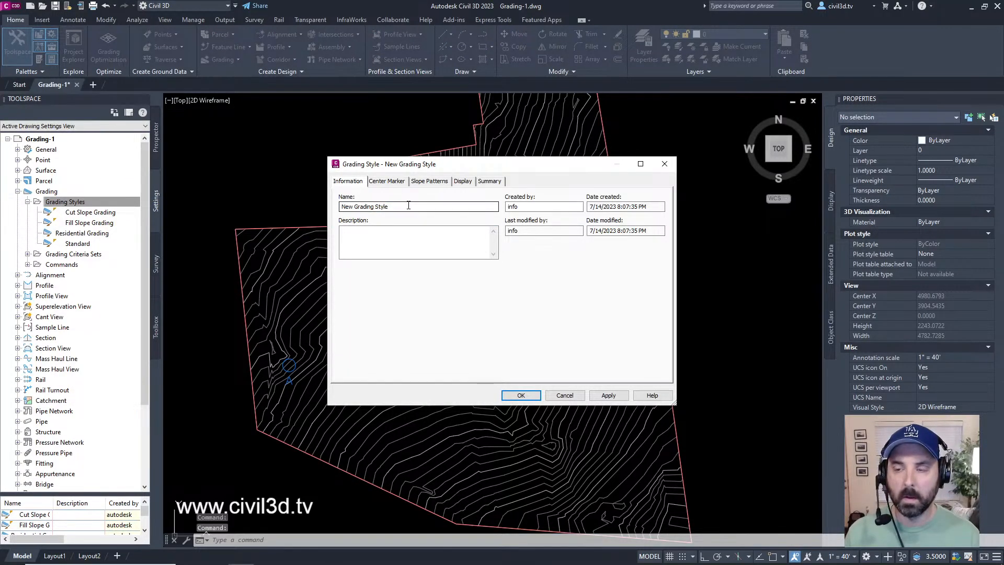
drag(403, 207, 271, 193)
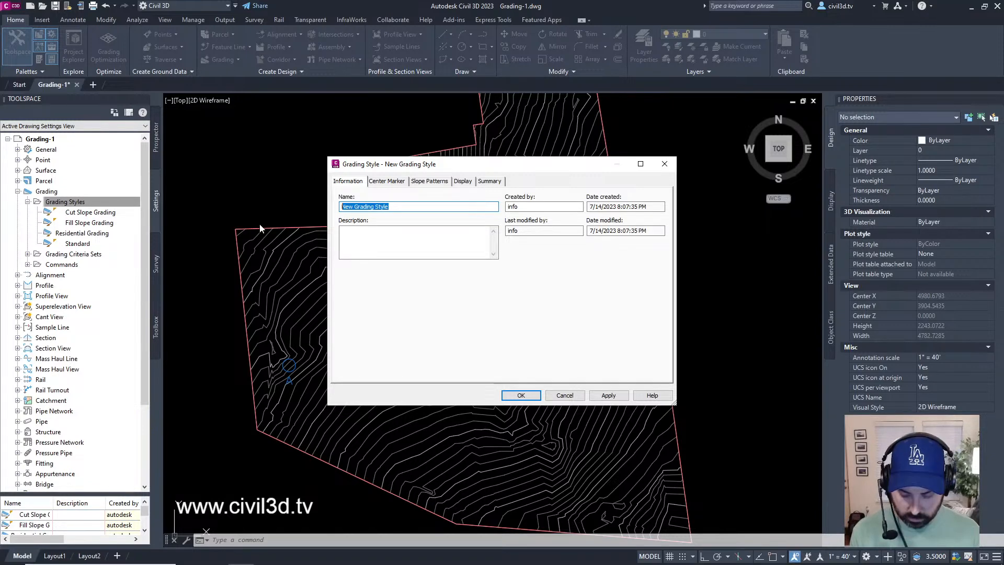
text(Ditch)
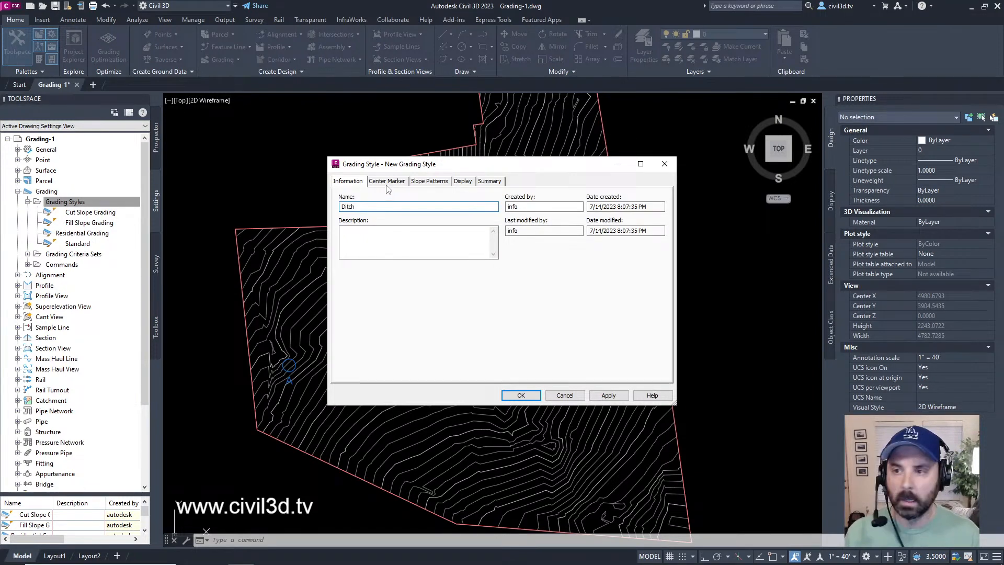
Step: Set the Daylight Line color to red in the Ditch style's plan display and accept the style
click(466, 183)
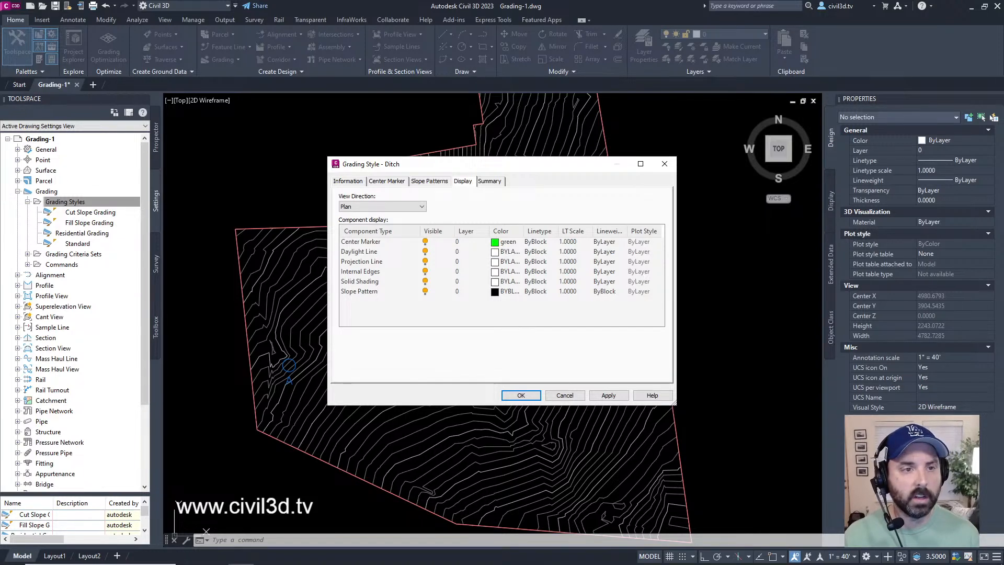
click(352, 253)
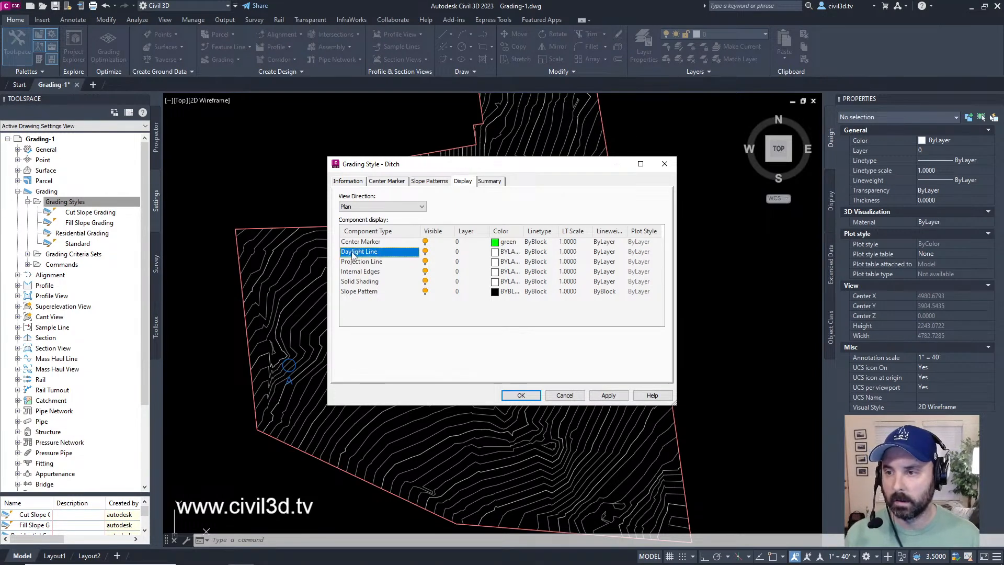
click(495, 253)
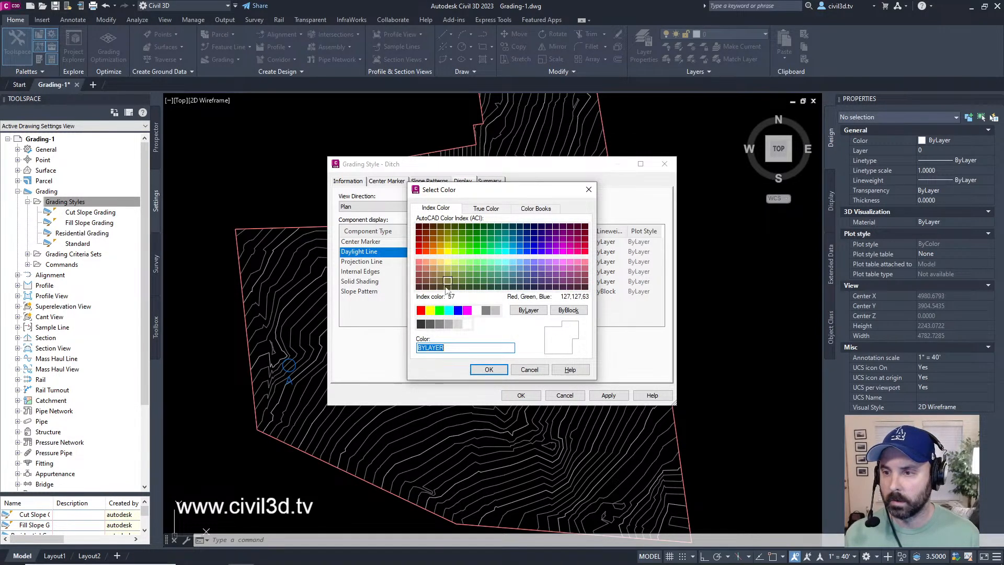
click(422, 310)
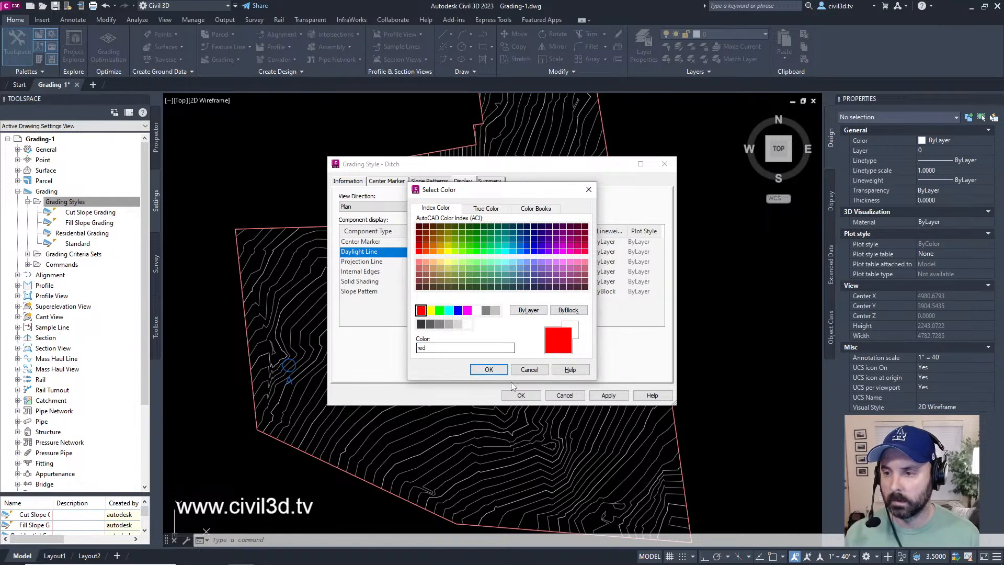
click(494, 371)
drag(541, 167, 793, 210)
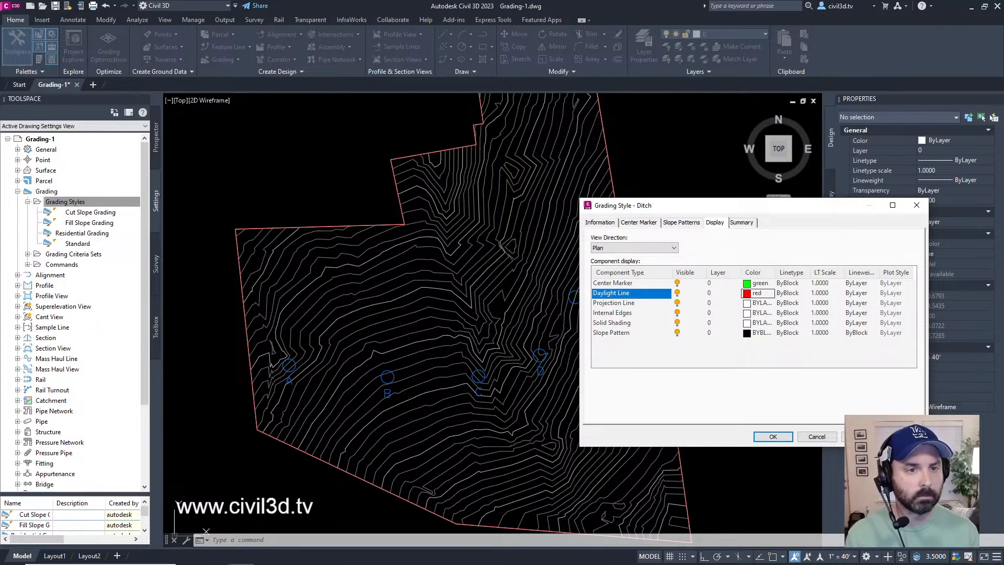
click(776, 437)
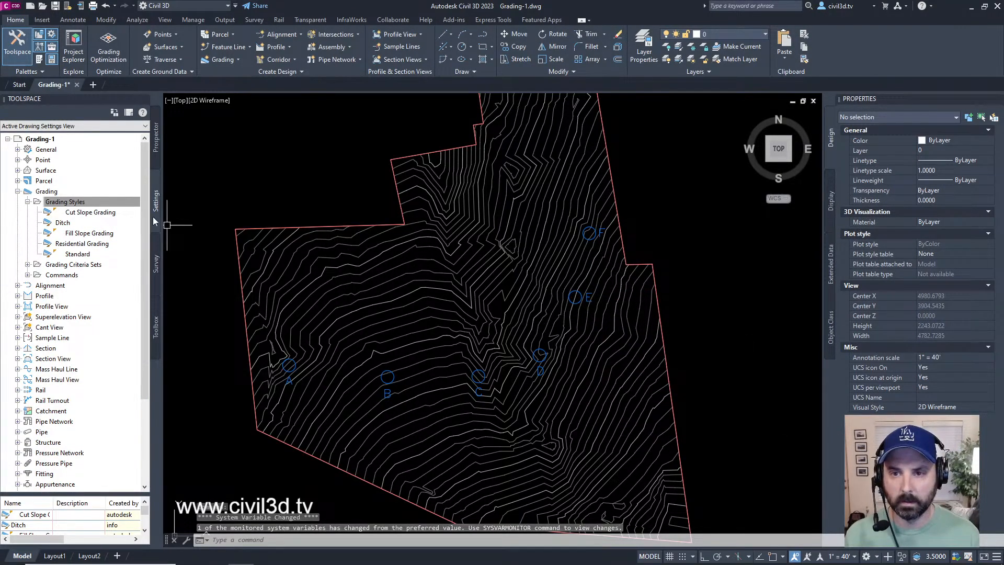
Step: Edit the Ditch grading style and enable its slope pattern with the Basic pattern
click(63, 223)
right_click(63, 225)
click(74, 232)
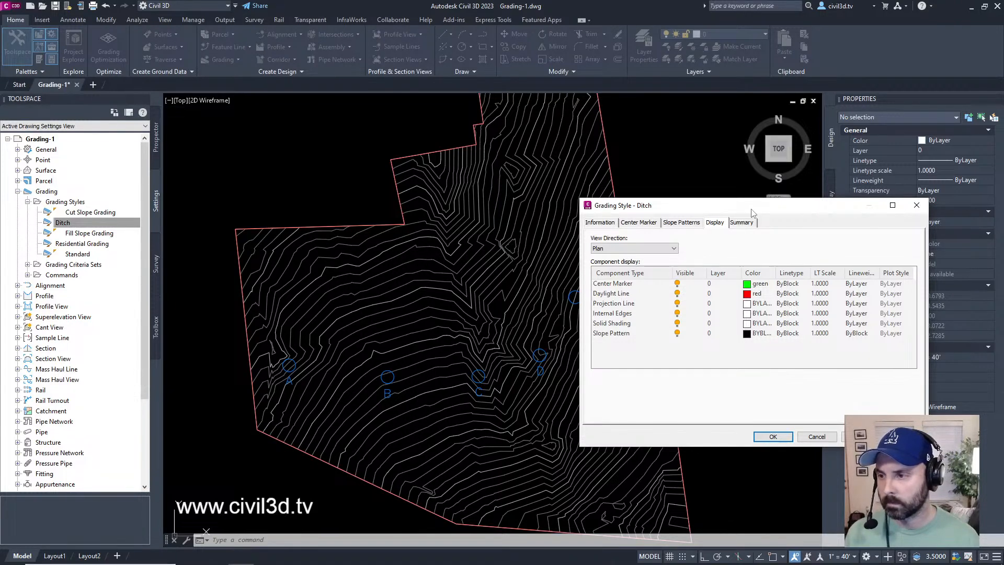
click(616, 337)
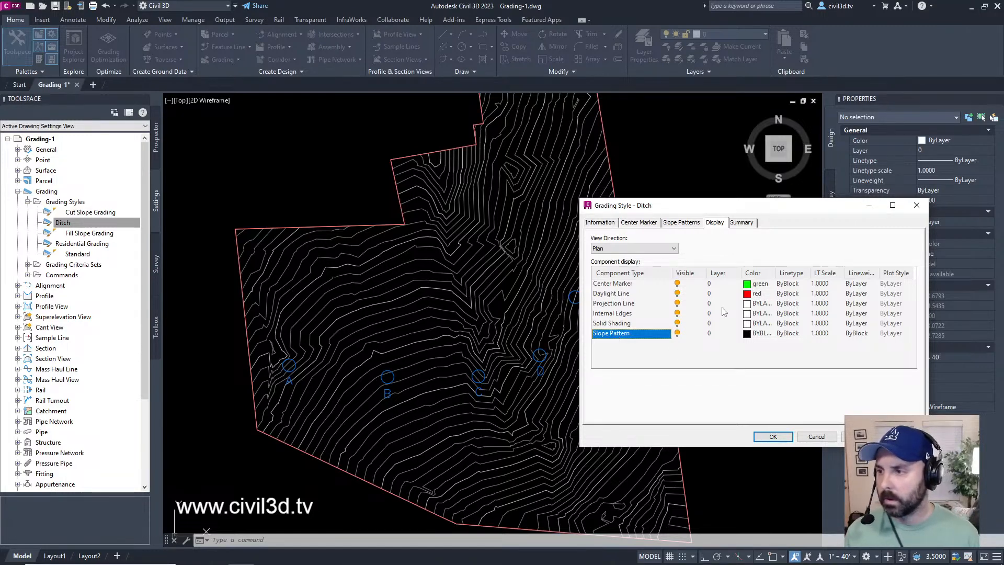
click(680, 224)
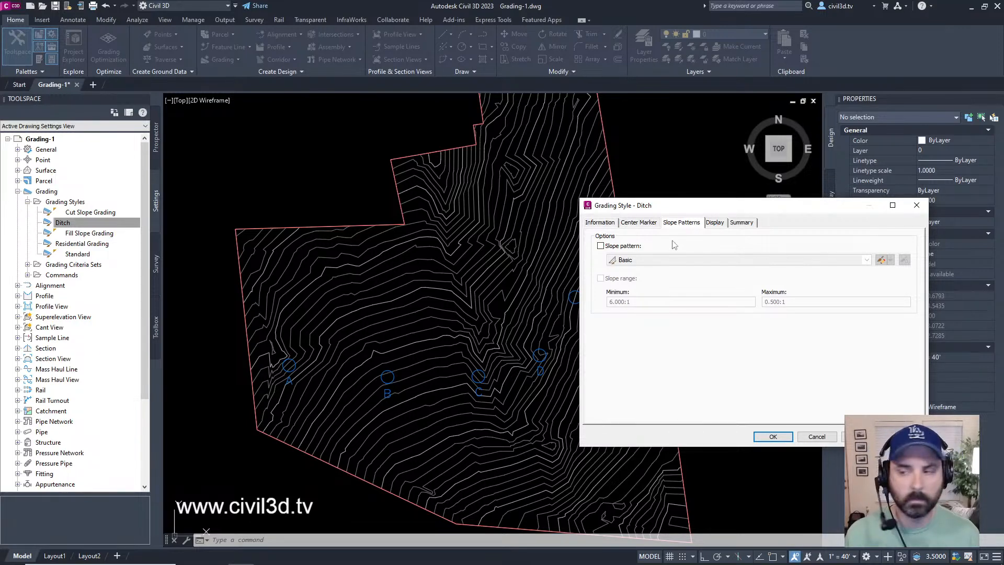
click(601, 246)
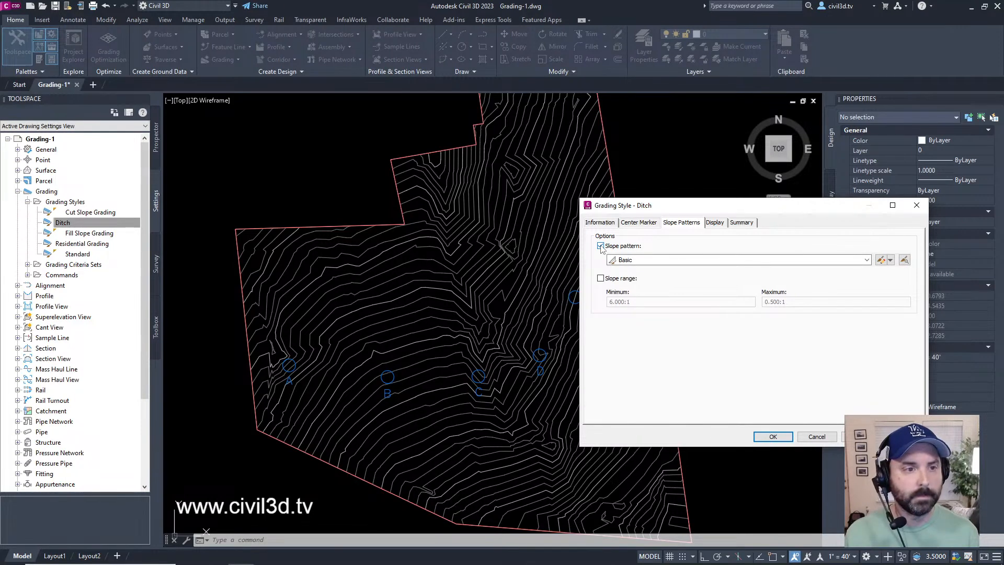
click(645, 261)
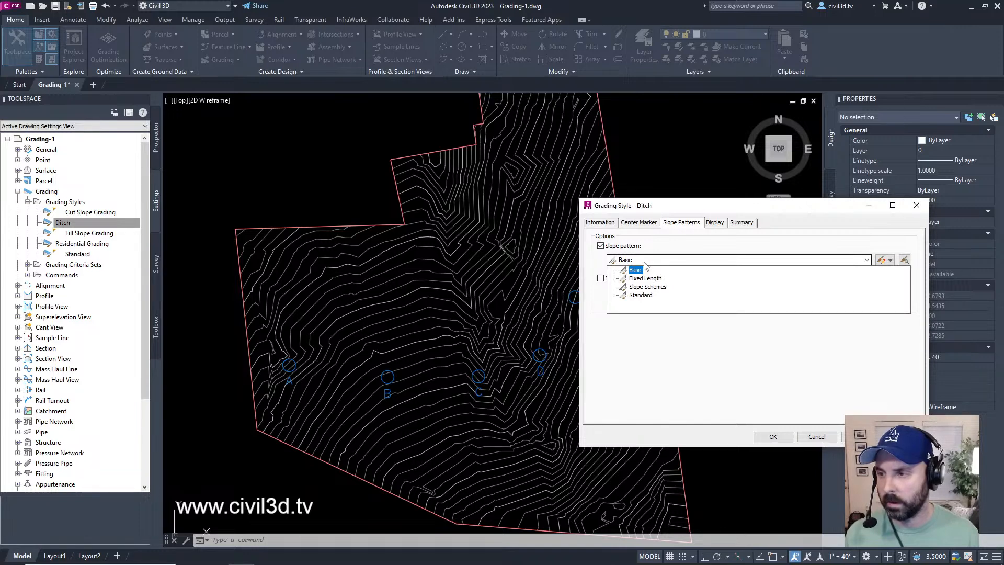
click(644, 265)
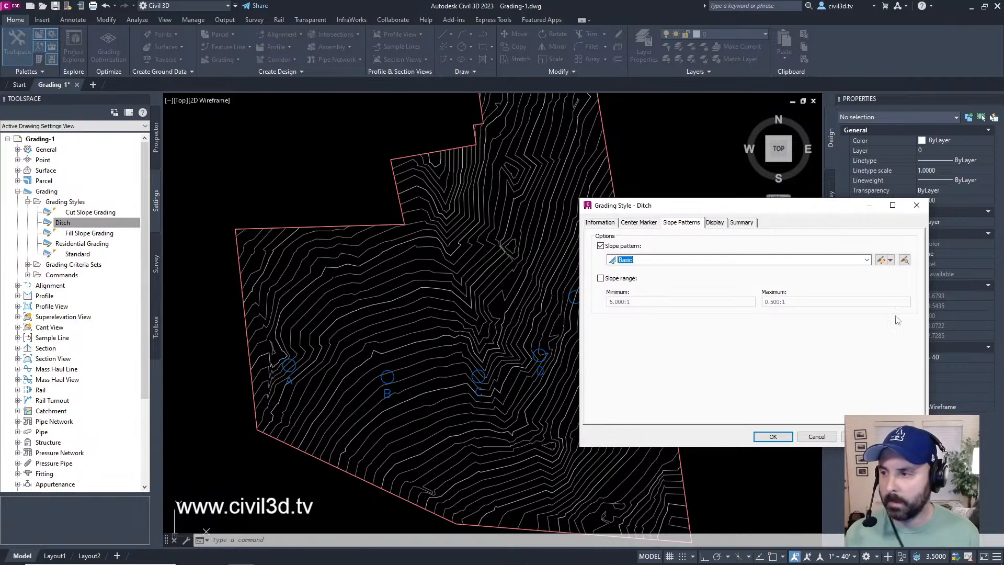
Step: Copy the Basic slope pattern as a new slope pattern style named "Ditch Slope"
click(890, 260)
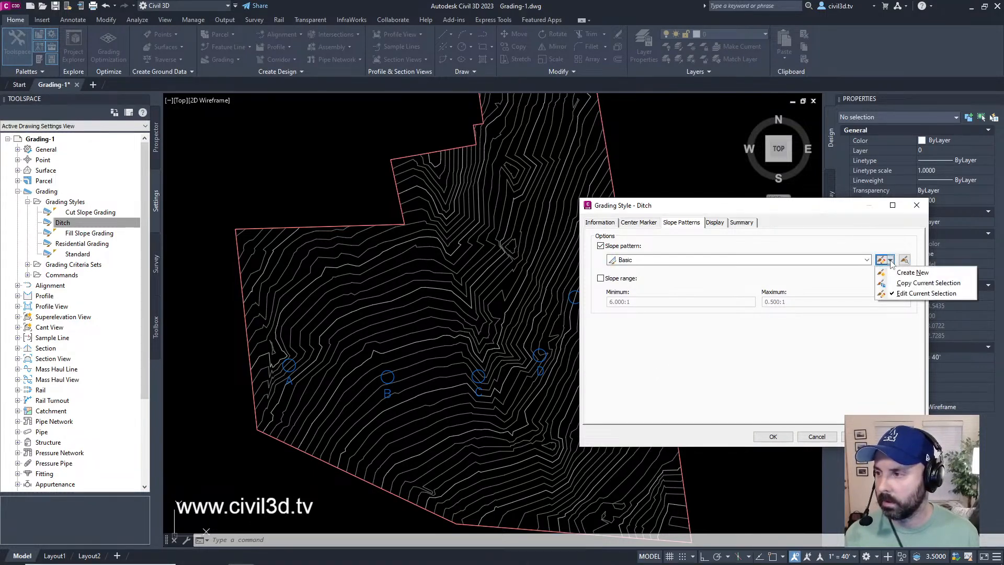
click(942, 282)
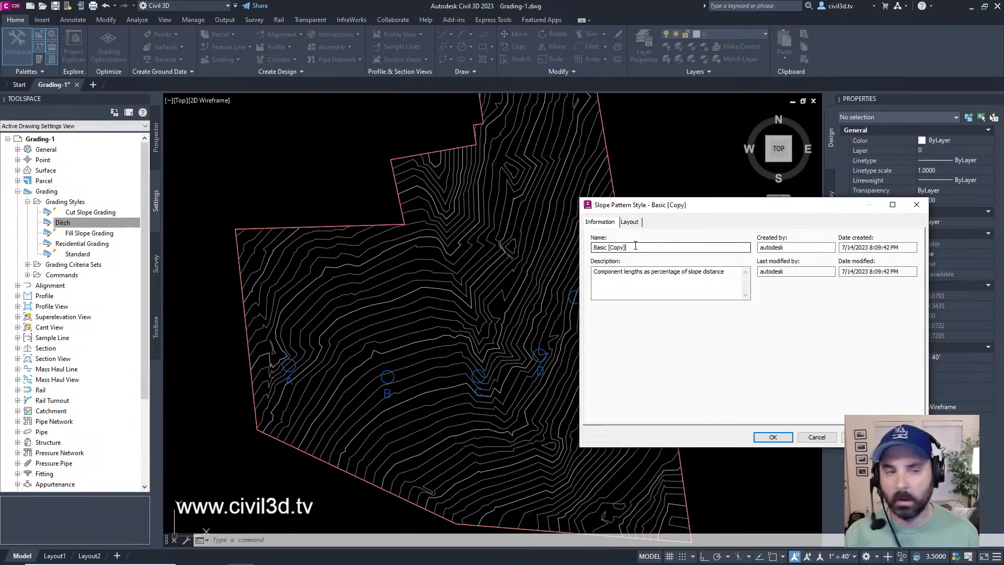
click(636, 246)
key(ctrl+a)
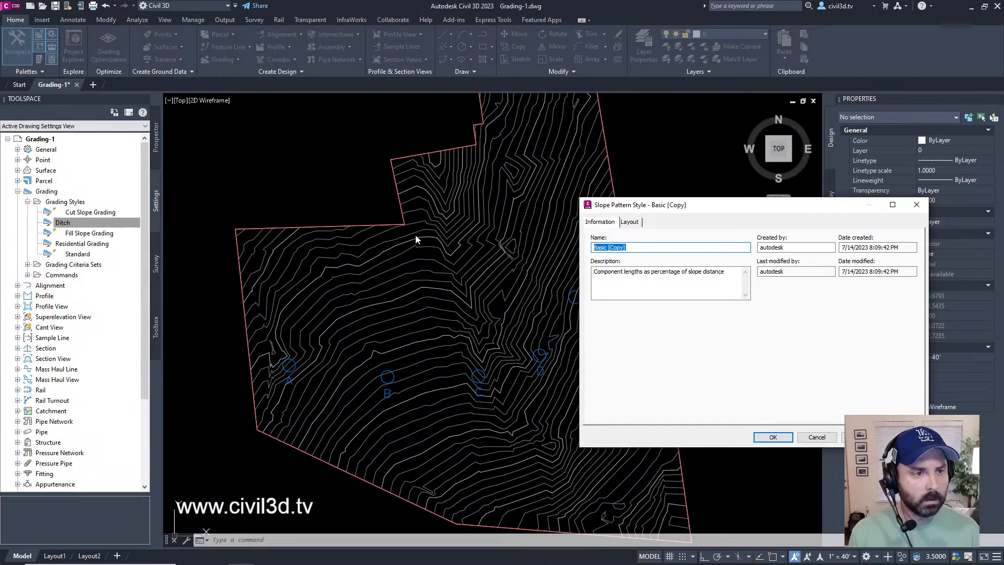
text(Ditch S)
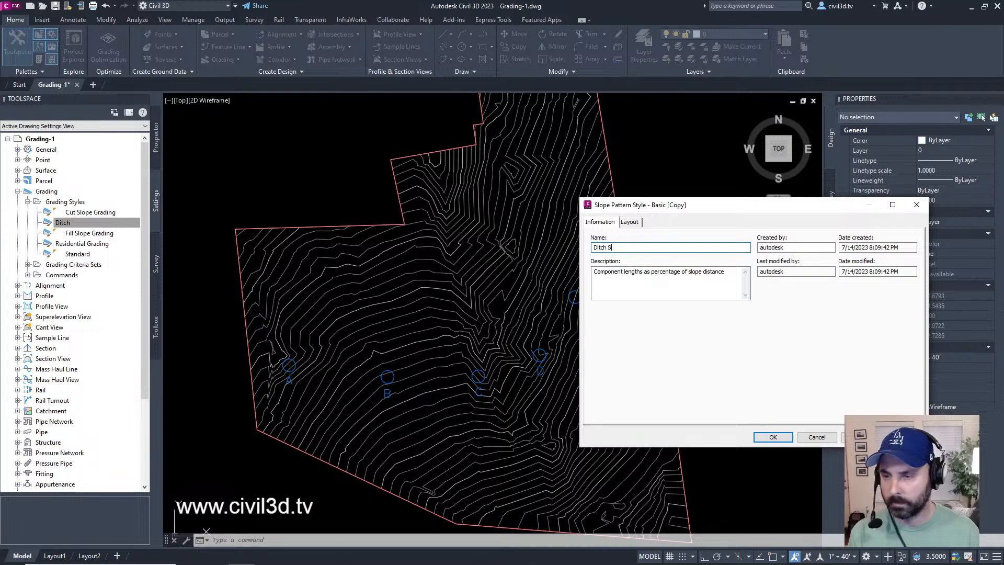
text(lope)
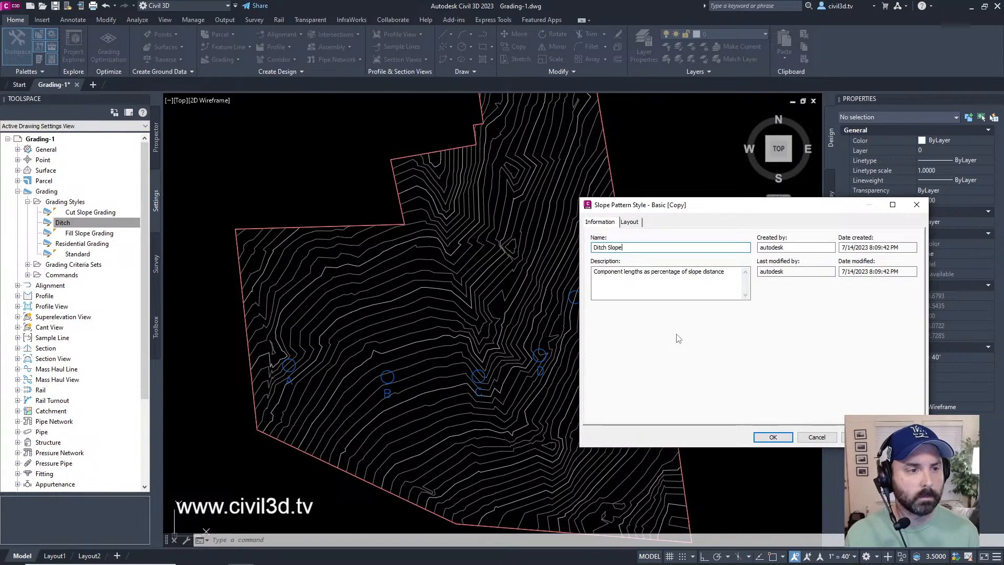
Step: Set the slope line symbol type of Component 2 in the Ditch Slope pattern layout to None
click(630, 223)
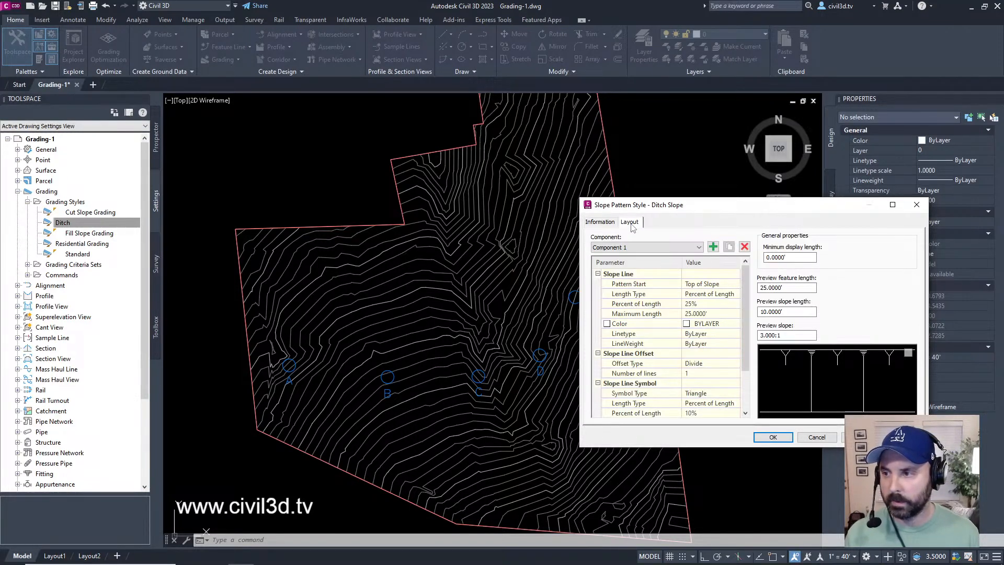
drag(713, 210, 458, 143)
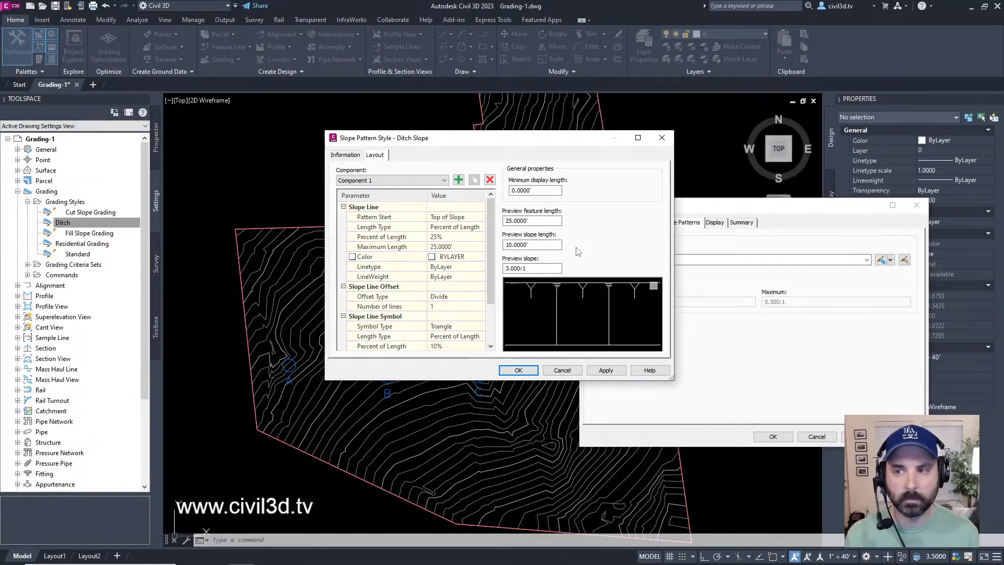
click(400, 180)
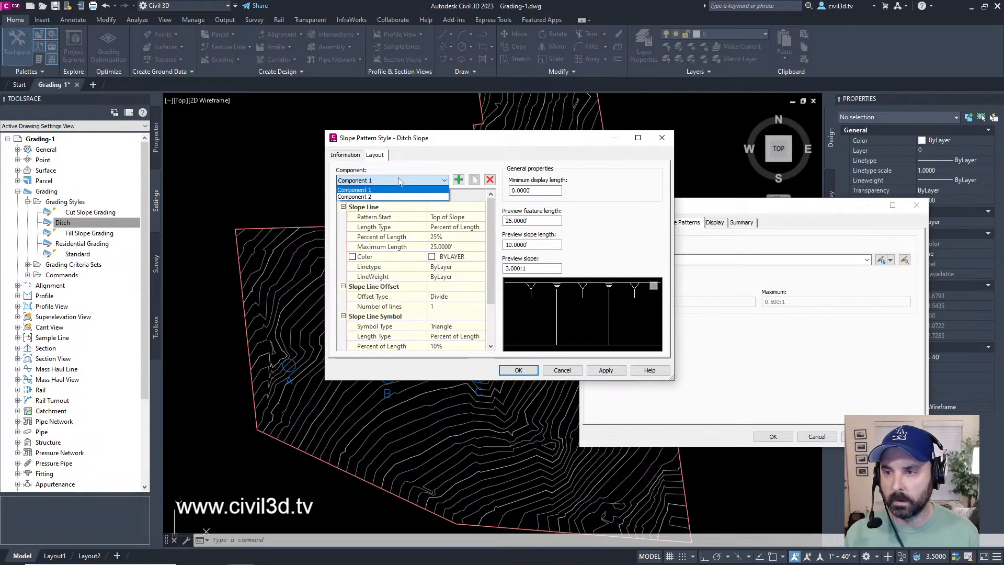
click(366, 197)
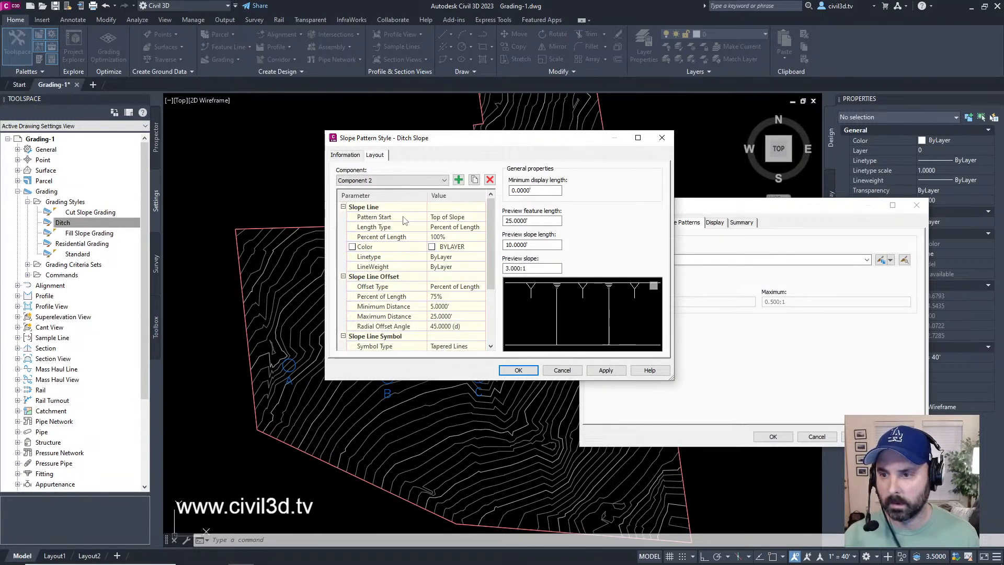
scroll(400, 246, down, 1)
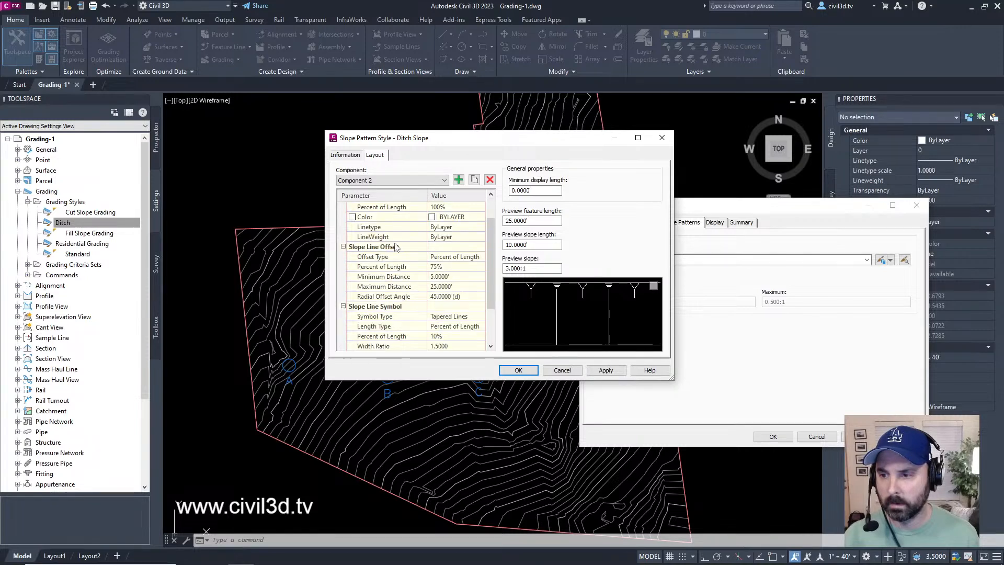
scroll(403, 296, down, 2)
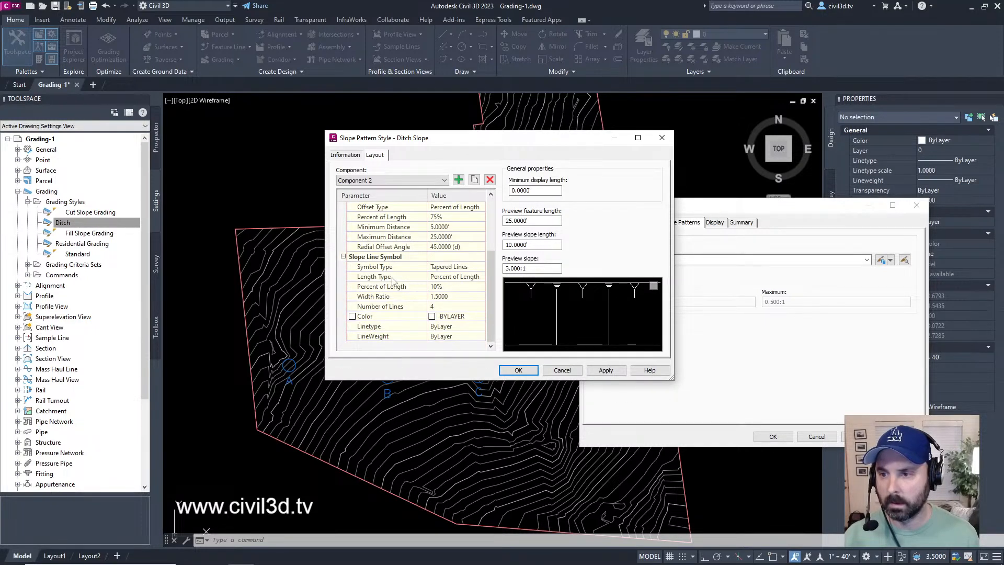
click(471, 269)
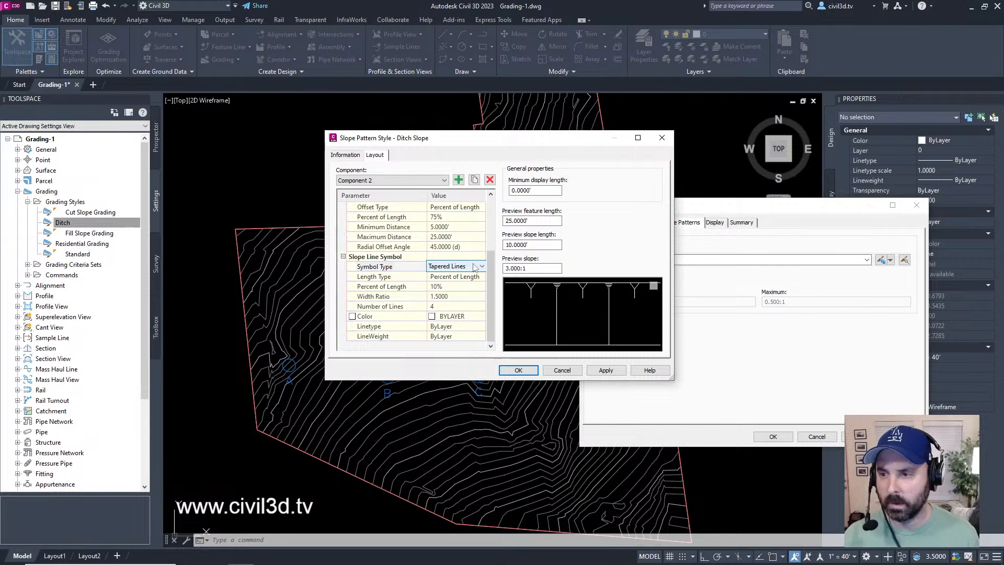
click(474, 267)
click(454, 278)
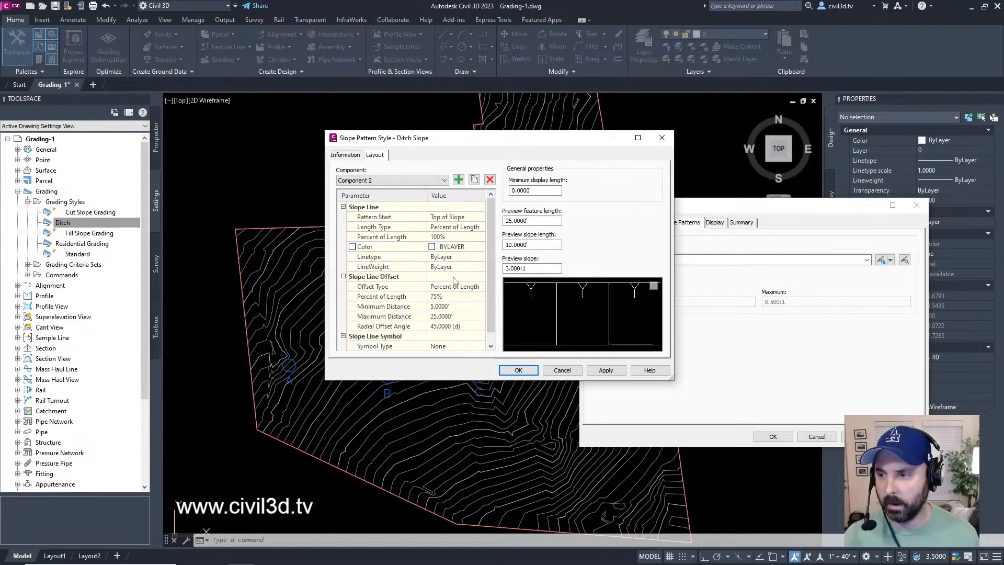
Step: Try Tapered Lines as Component 2's slope line symbol type and return it to None
scroll(453, 286, down, 1)
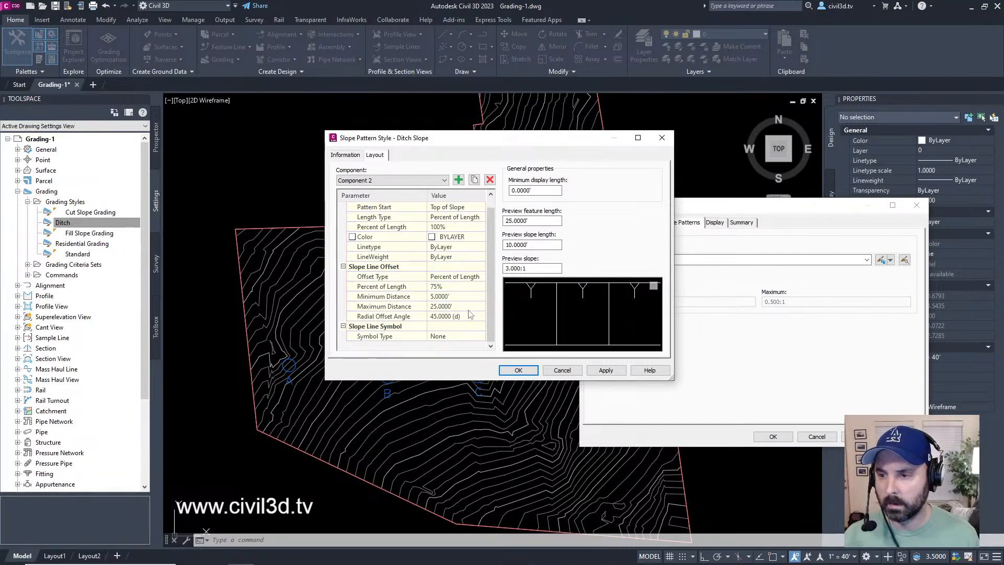
click(453, 336)
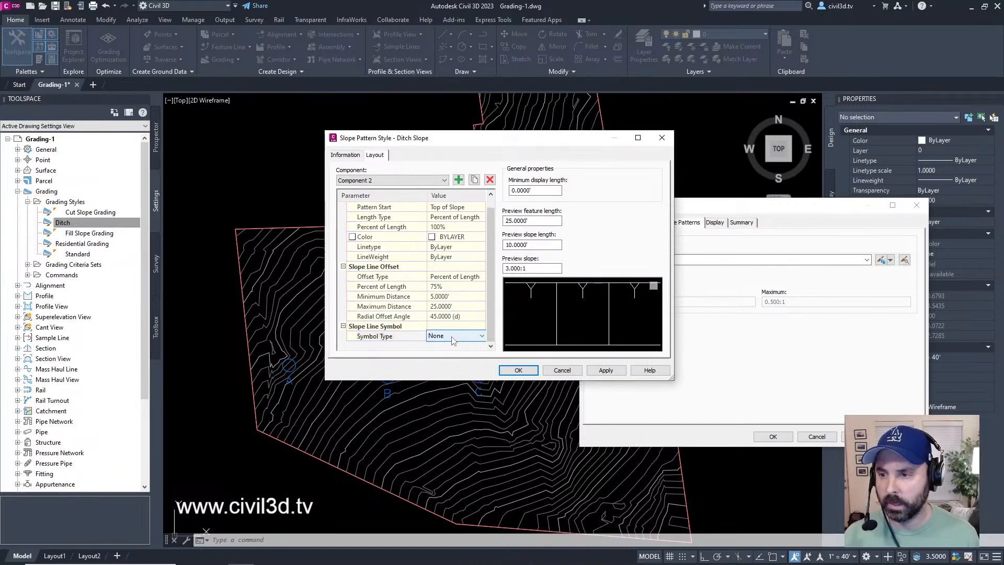
click(453, 339)
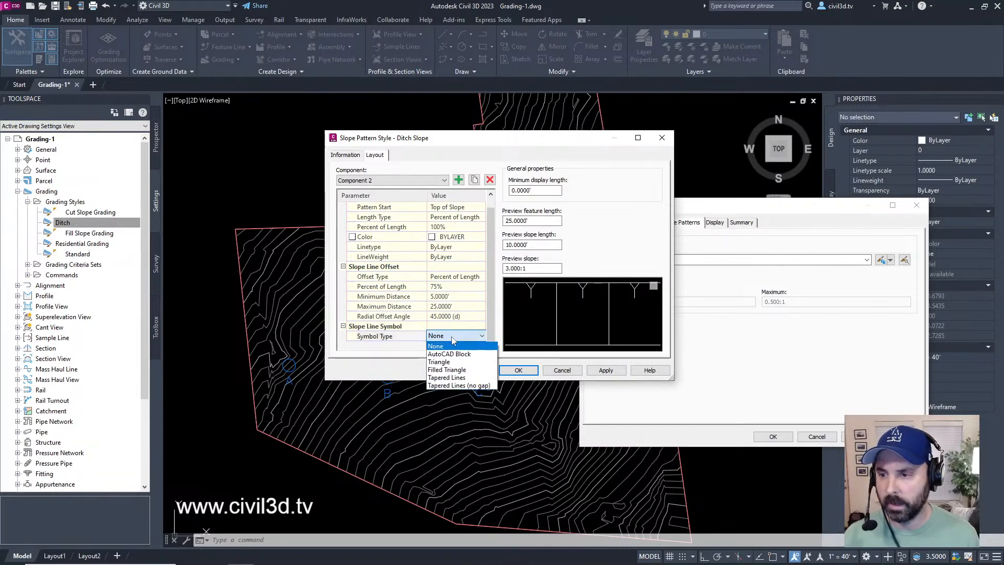
click(463, 378)
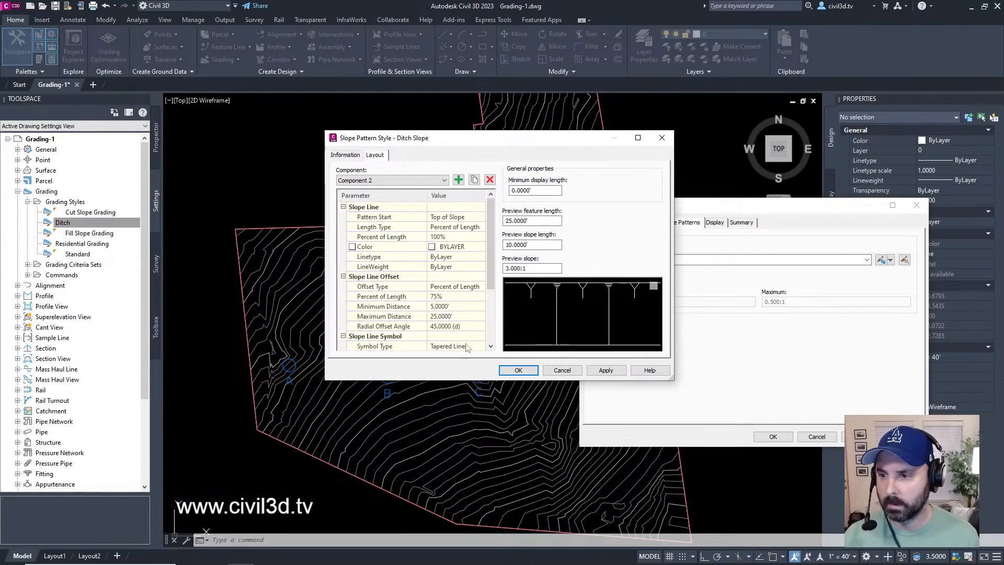
click(460, 349)
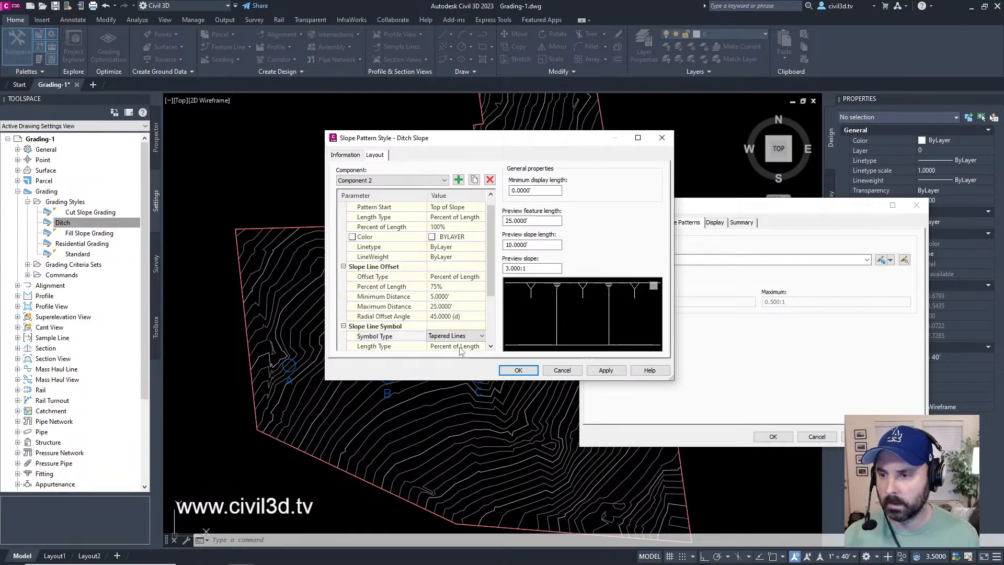
click(455, 337)
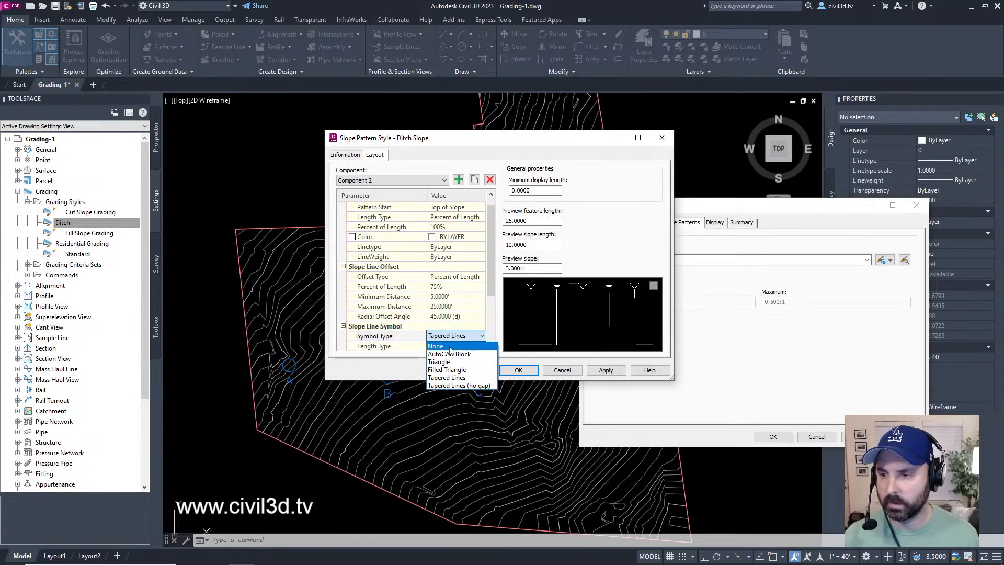
click(450, 344)
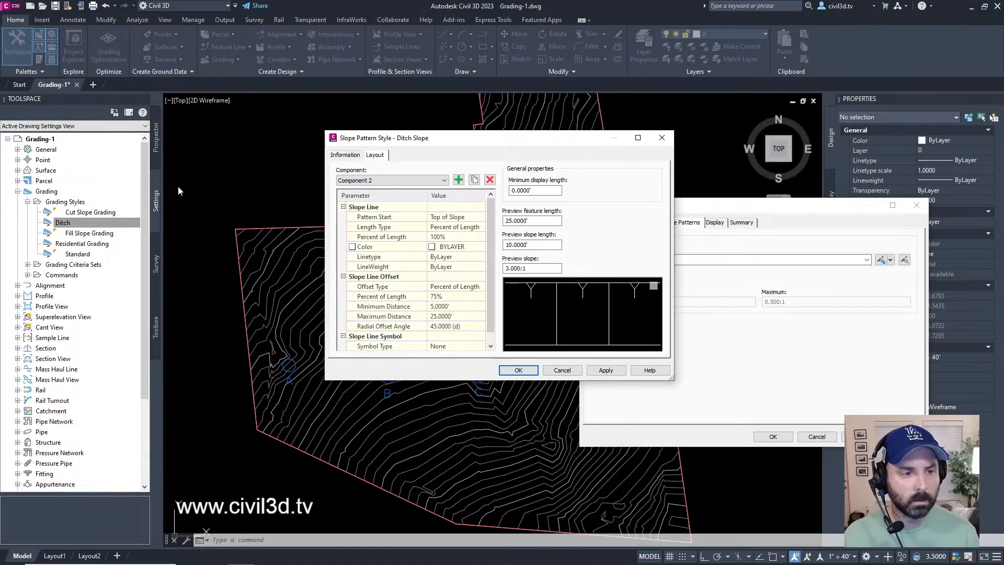
Step: Accept the Ditch Slope pattern style, select it as the Ditch grading style's slope pattern, and accept the grading style
click(518, 370)
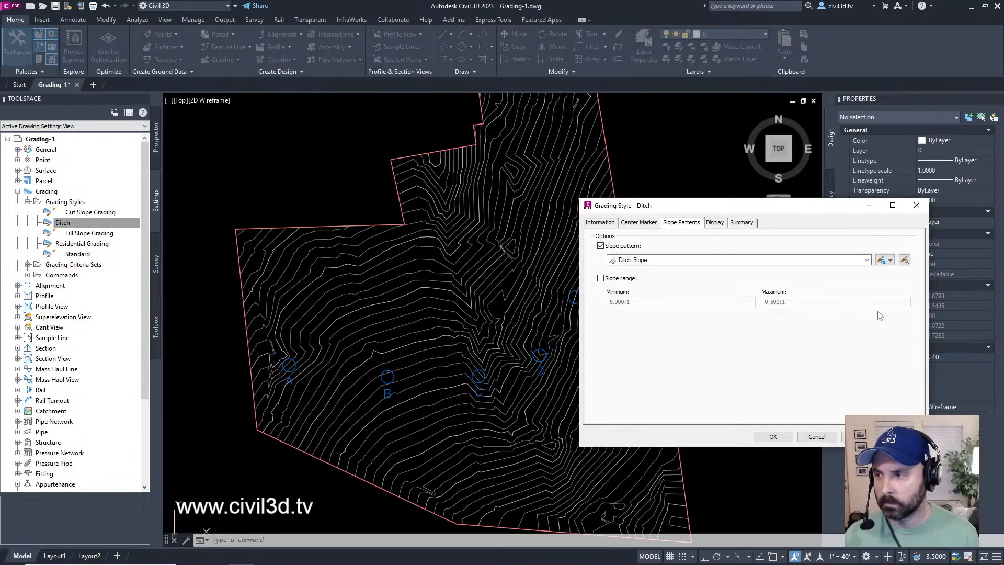
click(867, 259)
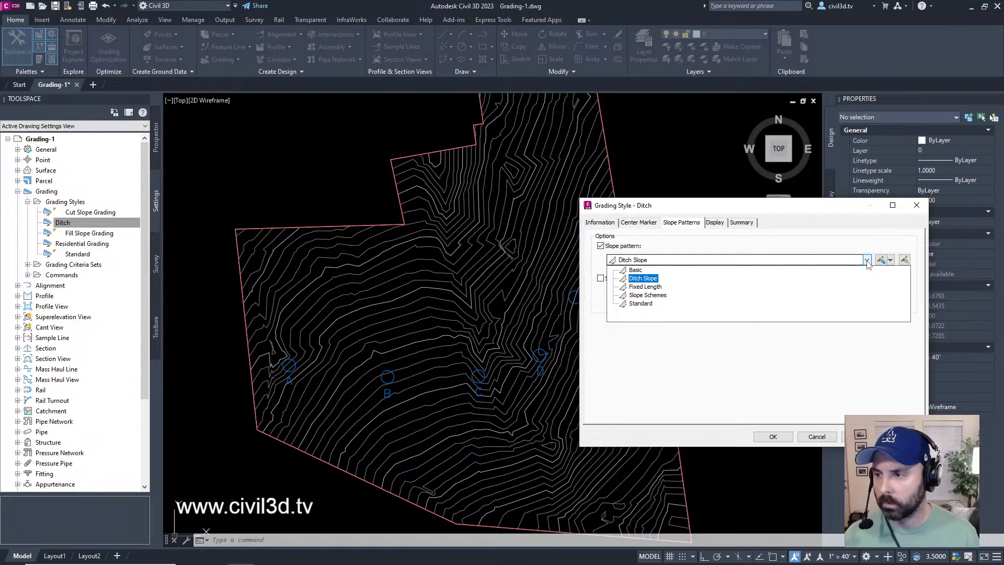
click(644, 279)
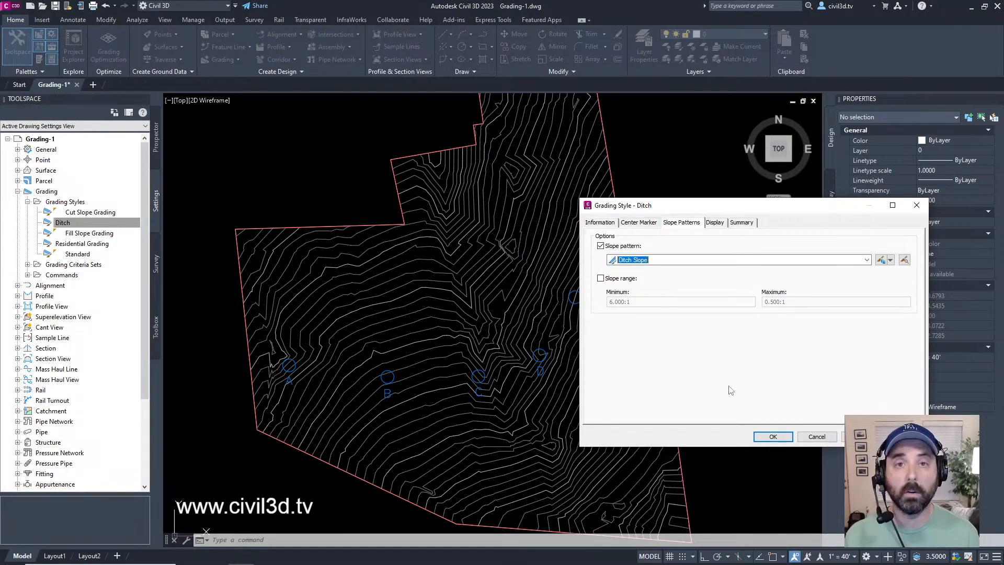
click(772, 436)
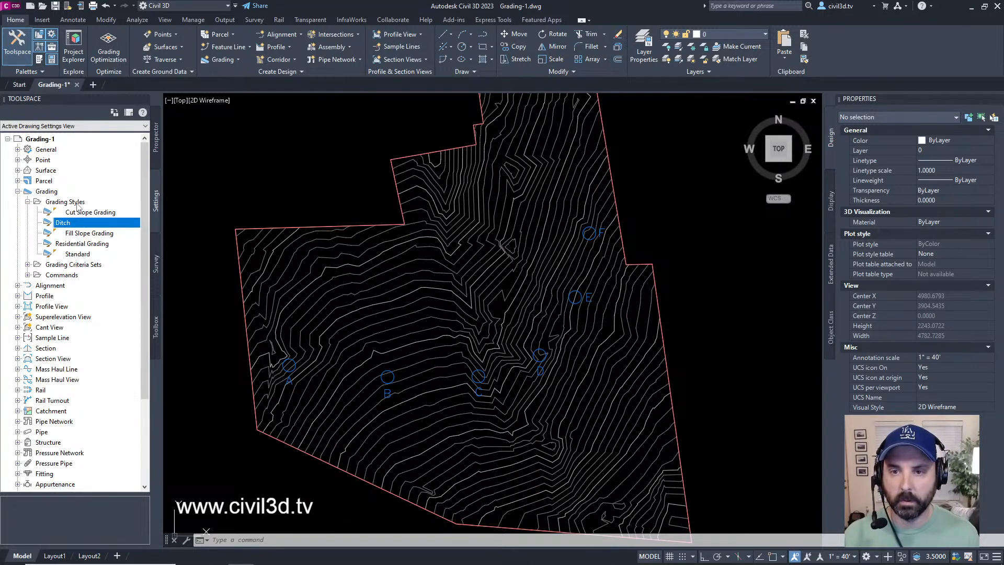
Step: Expand the Grading Criteria Sets and select the "Distance @ -6%" criteria in the Ditch Critera Set
click(28, 265)
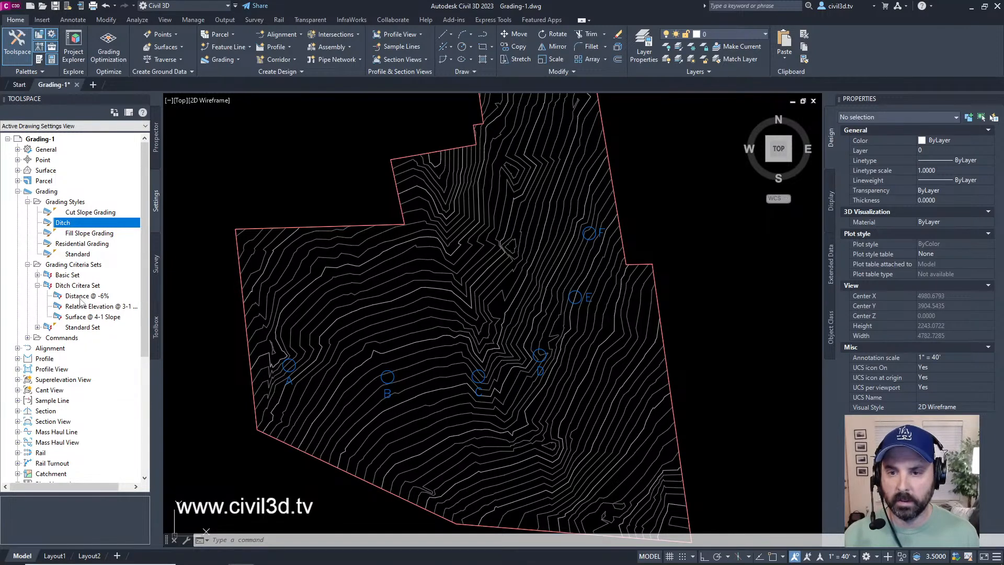
click(85, 295)
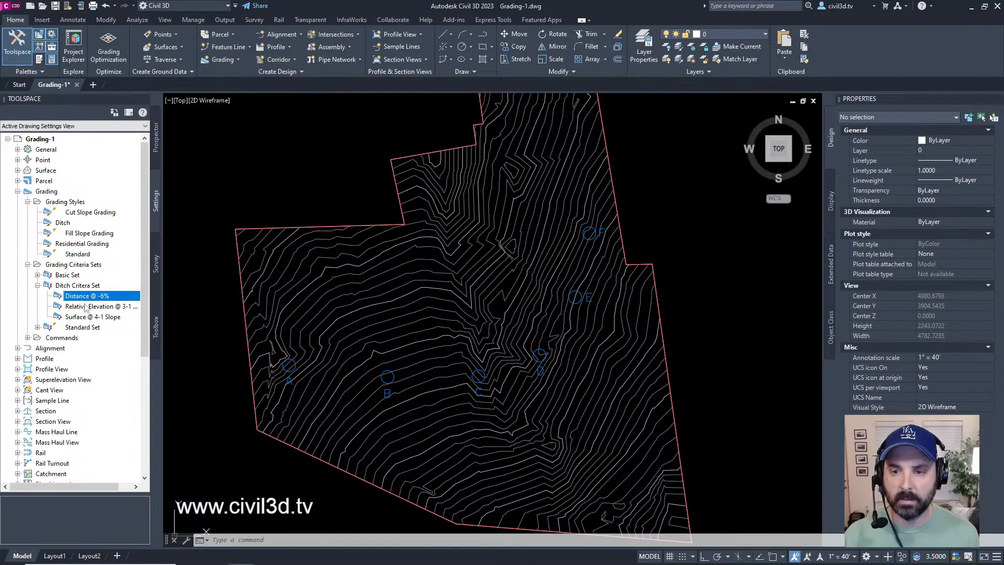
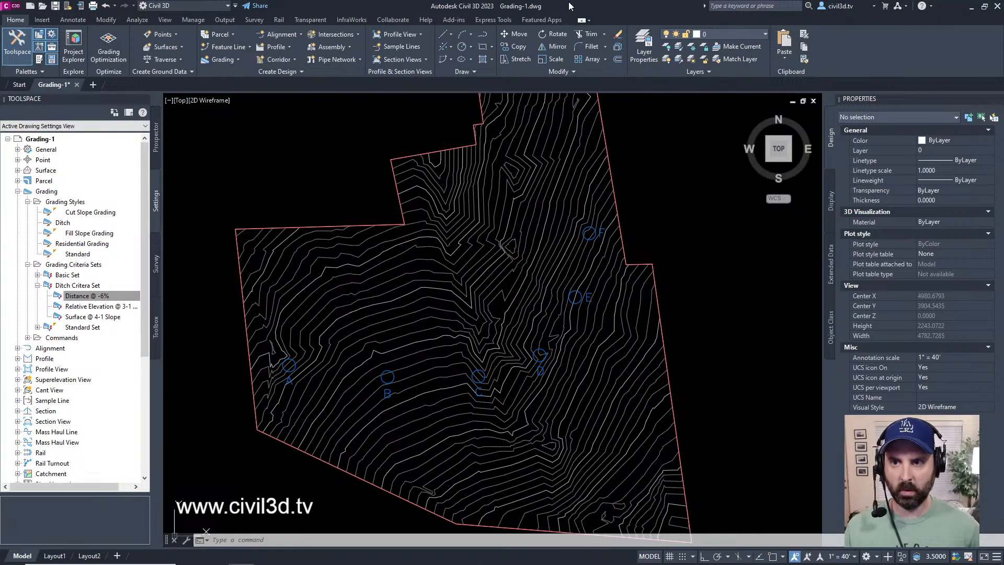
mouse_move(590, 238)
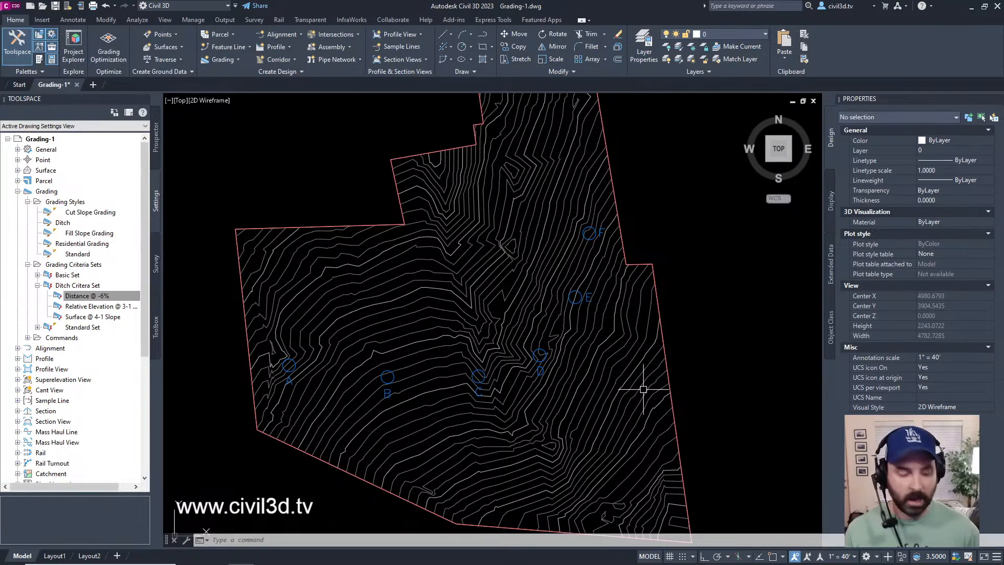
key(alt+Tab)
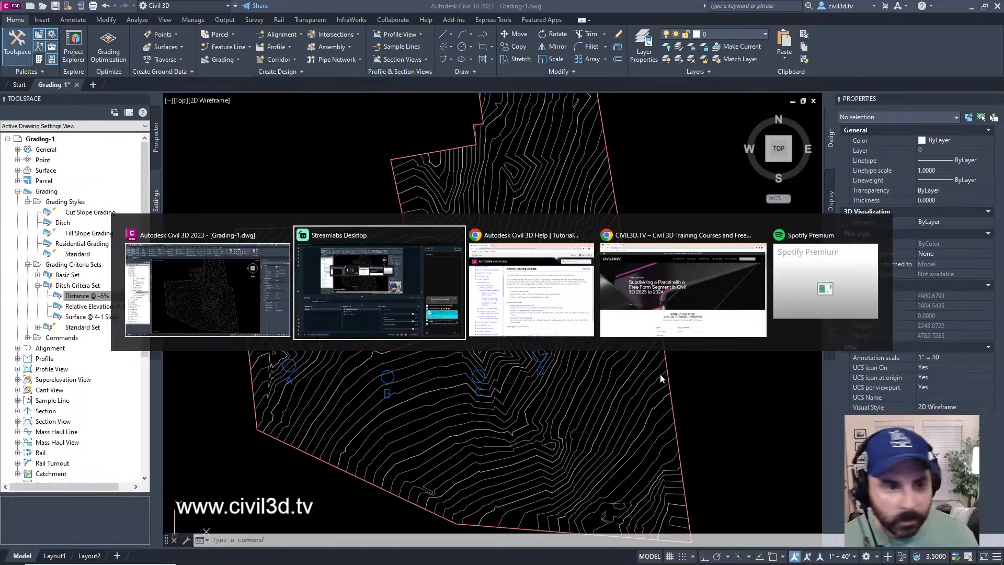
key(Escape)
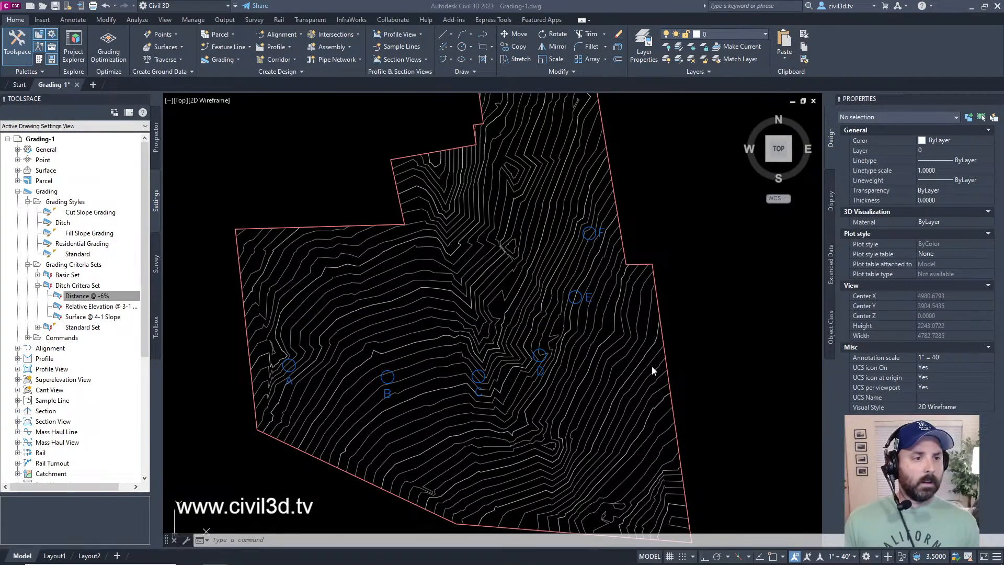
click(573, 2)
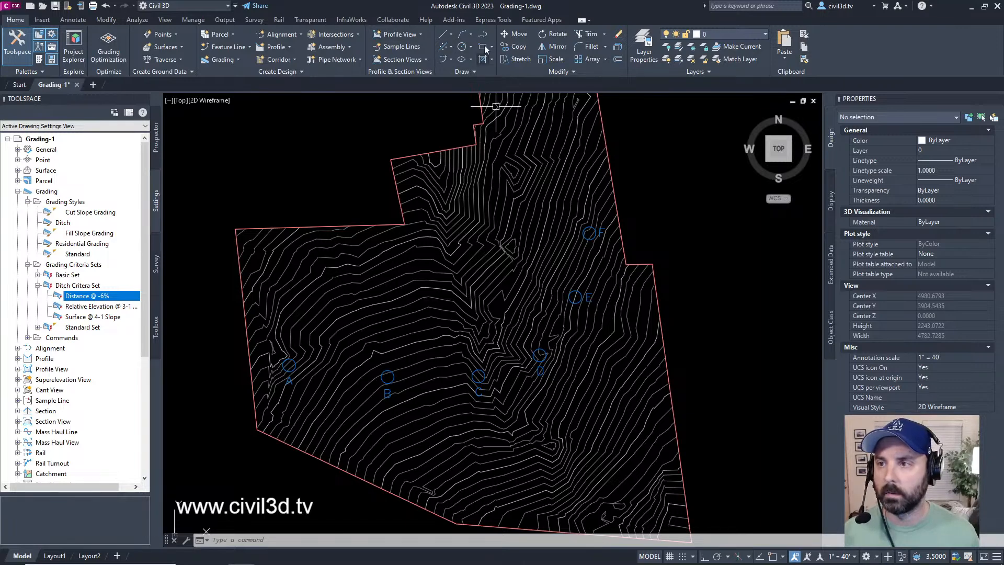
Step: Draw a line from the center of circle A to the center of circle B
click(450, 35)
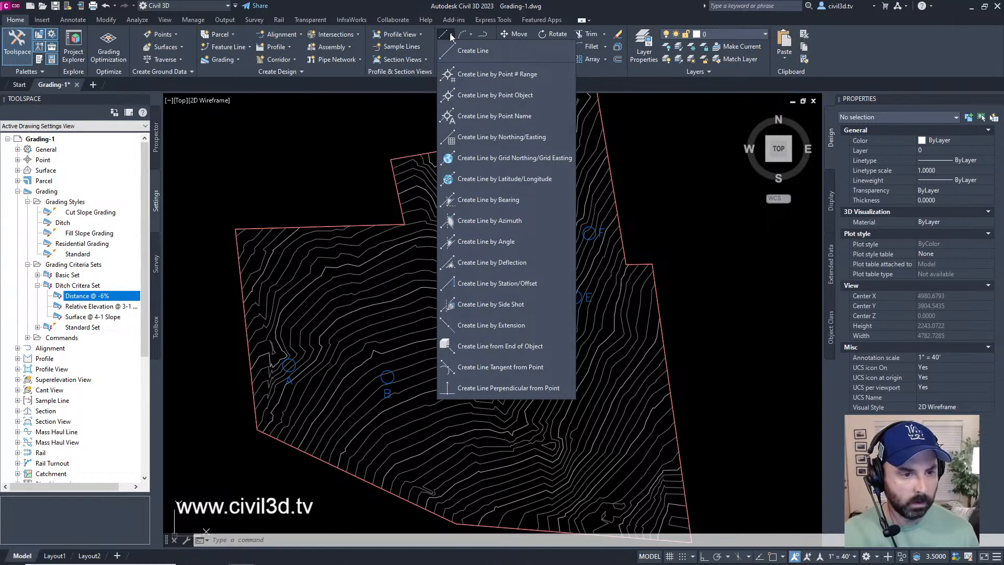
click(497, 52)
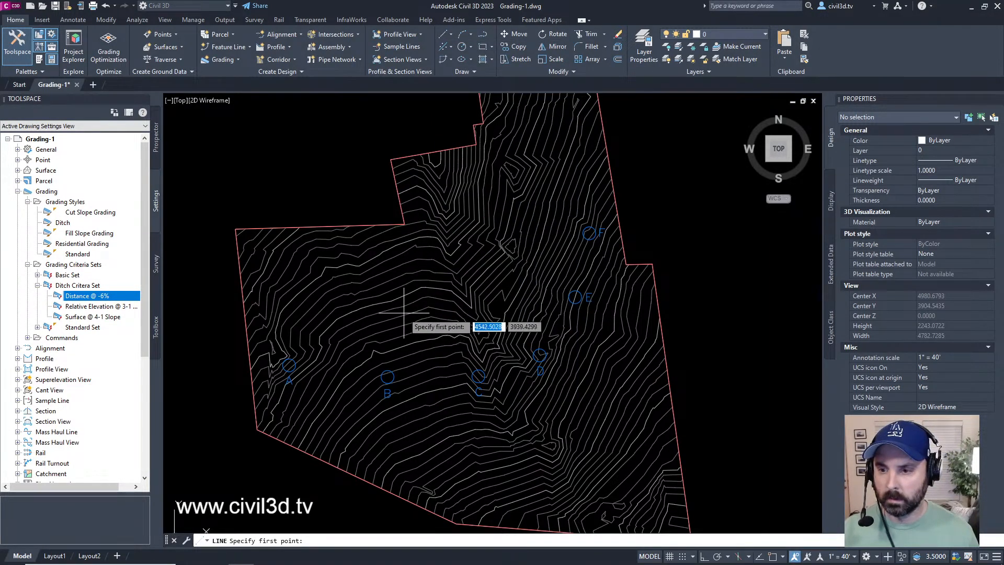
scroll(394, 326, up, 5)
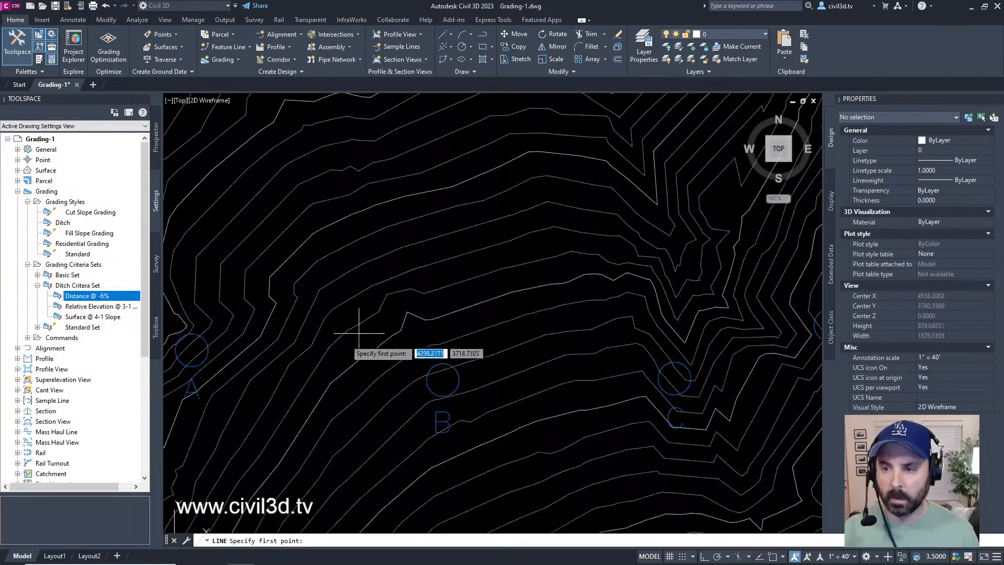
middle_drag(277, 336, 334, 314)
text(cen)
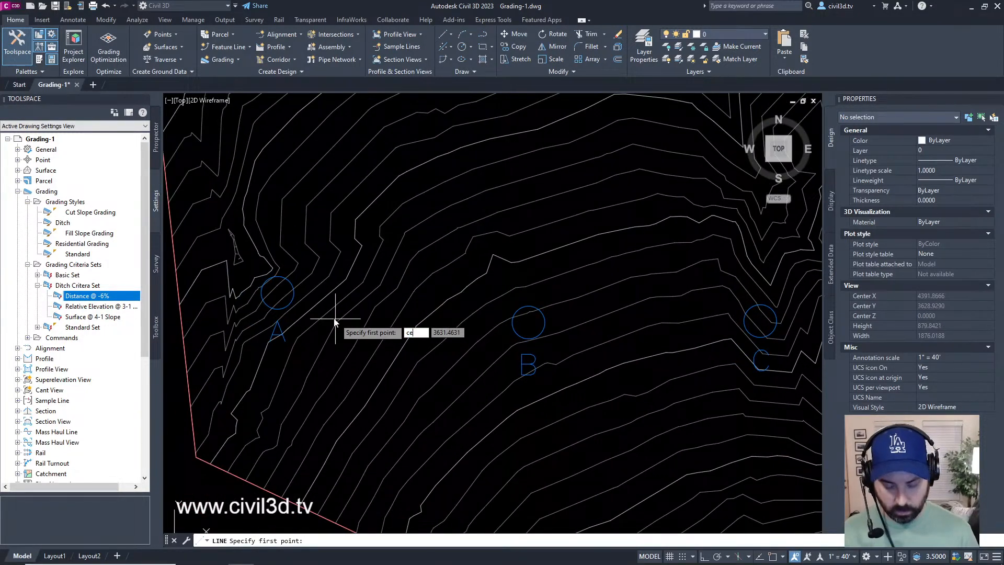
key(Return)
click(277, 293)
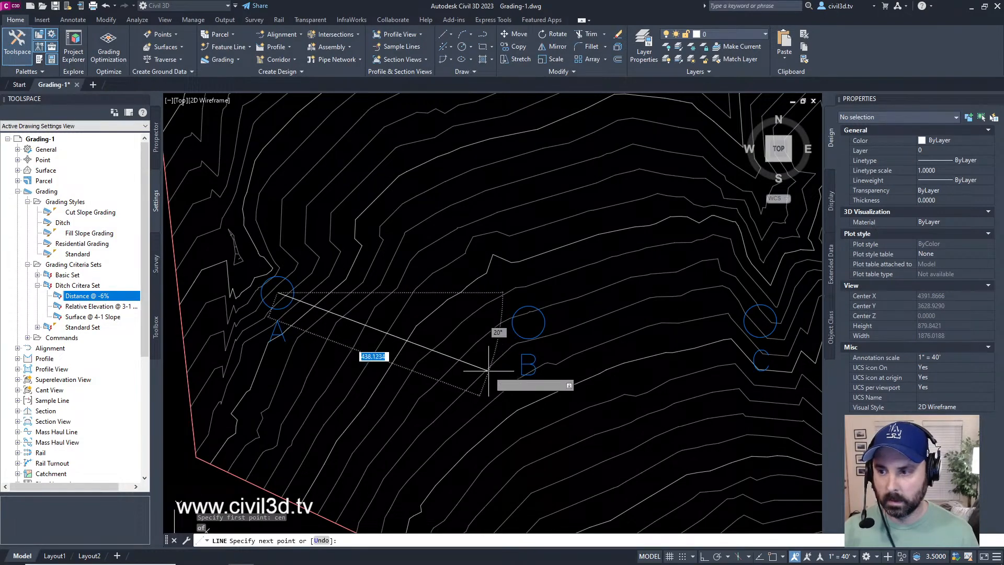
text(cen)
key(Return)
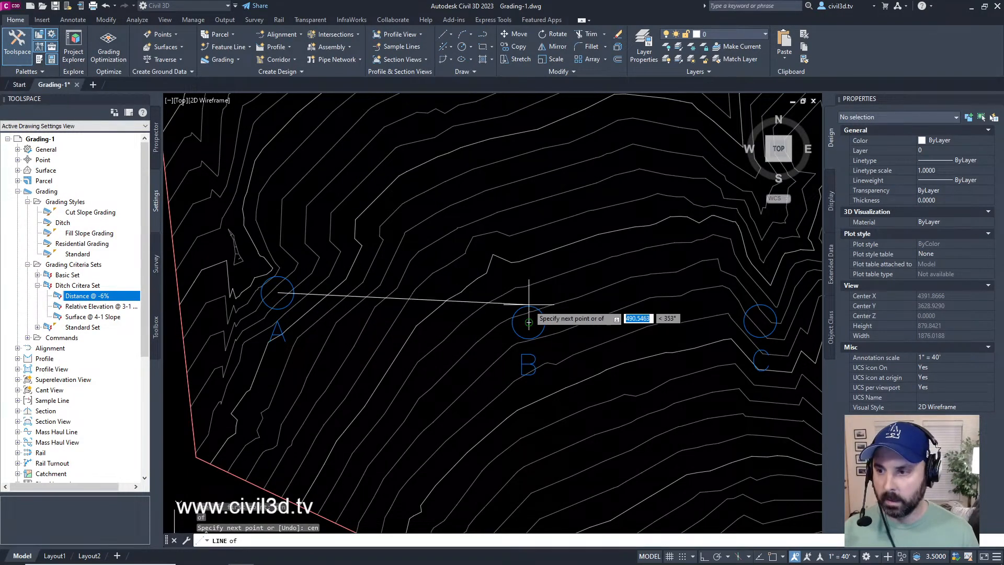
Step: Continue the line with a segment to the center of circle C and end the Line command
middle_drag(671, 328, 393, 348)
text(cen)
key(Return)
click(493, 340)
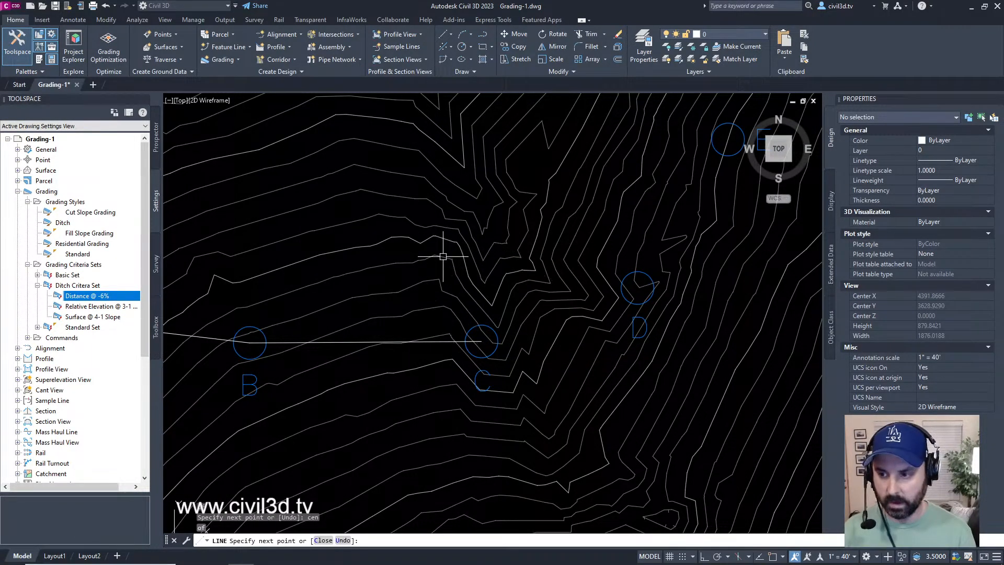
key(Escape)
key(Escape)
Step: Examine the B–C and A–B line segments by selecting each one in turn, and clear the selection
middle_drag(404, 343, 558, 306)
scroll(558, 306, down, 3)
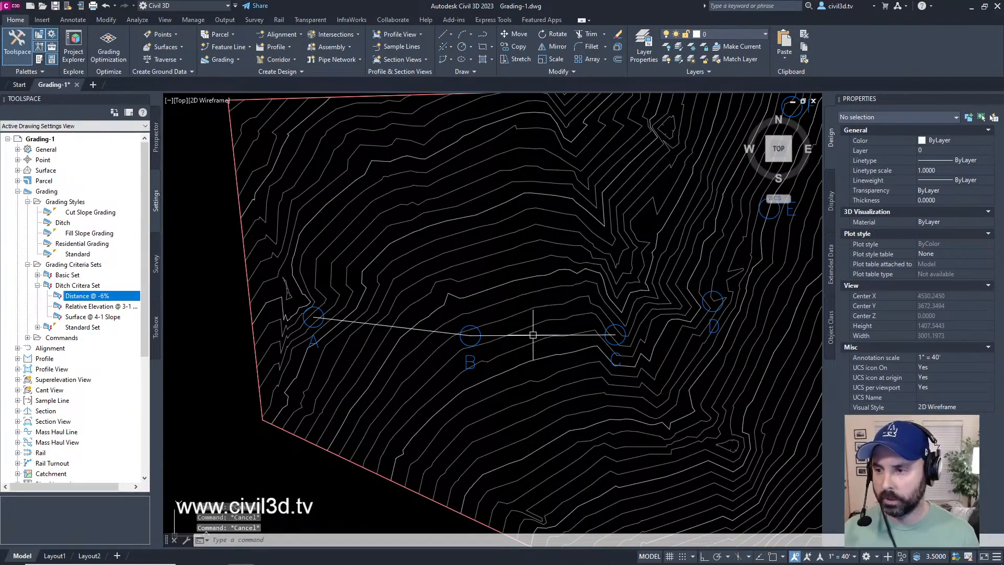
scroll(533, 335, up, 3)
click(582, 311)
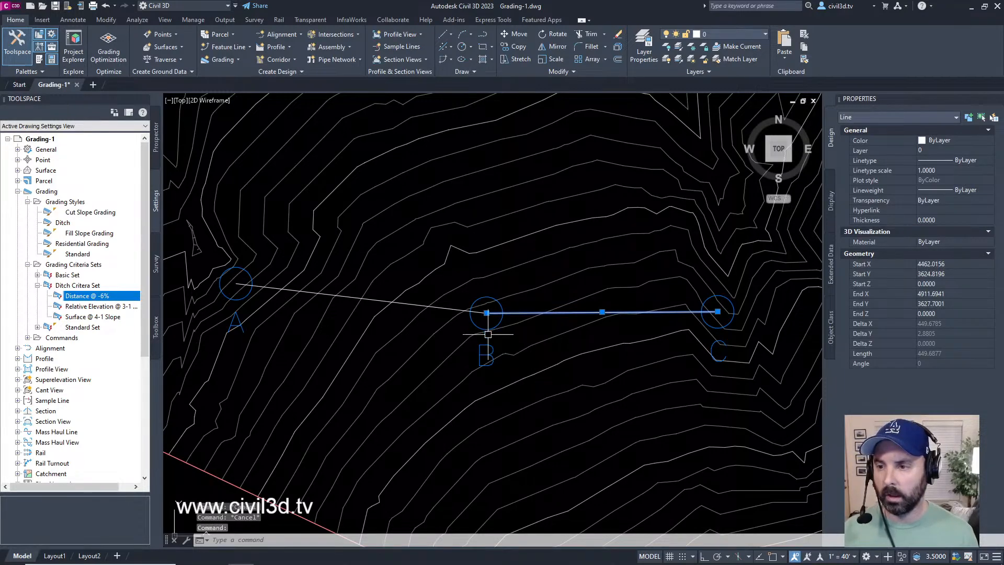
key(Escape)
click(440, 307)
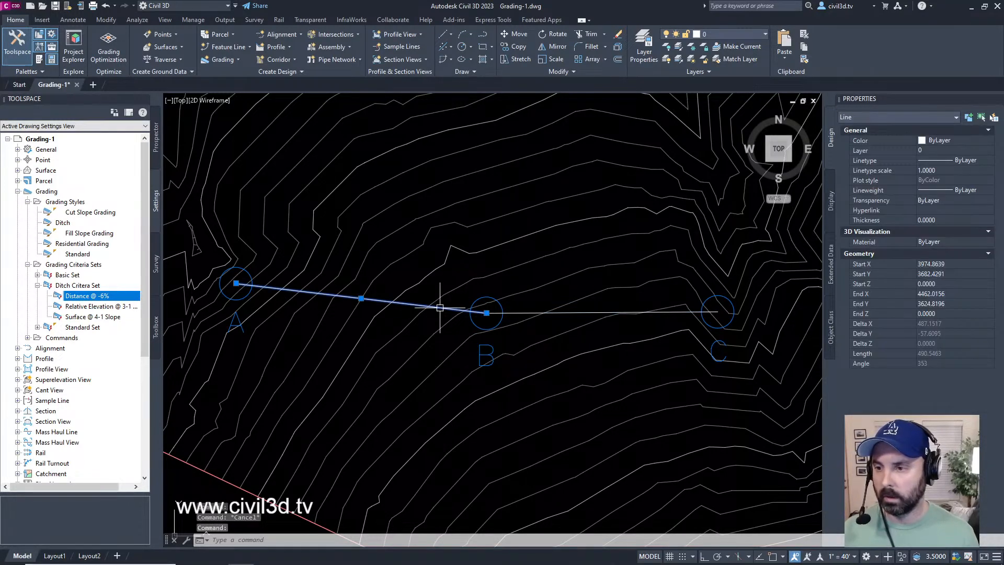
key(Escape)
key(Escape)
click(439, 307)
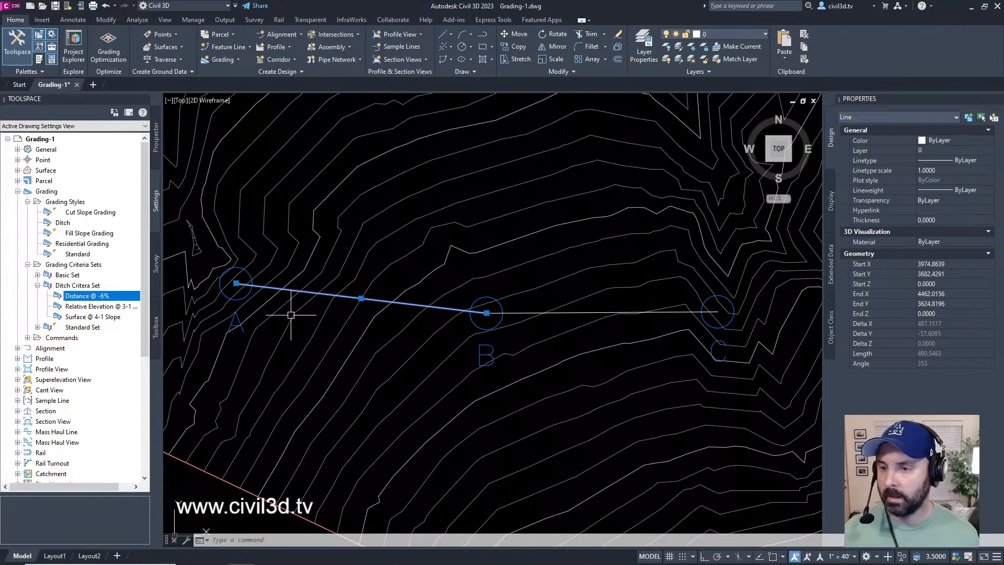
key(Escape)
key(Escape)
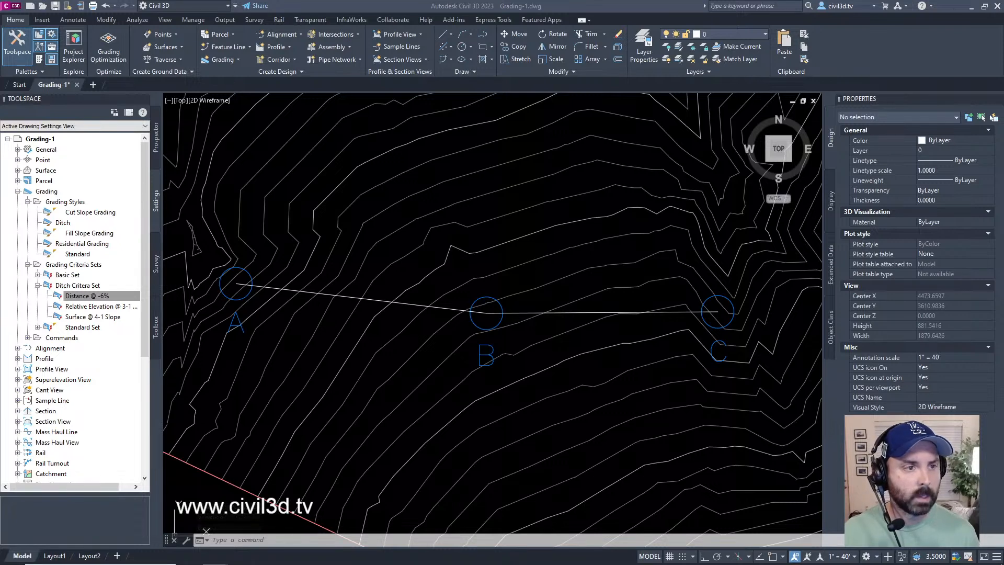
Step: Start Create Feature Lines from Objects with the A–B and B–C lines as the source objects
click(417, 5)
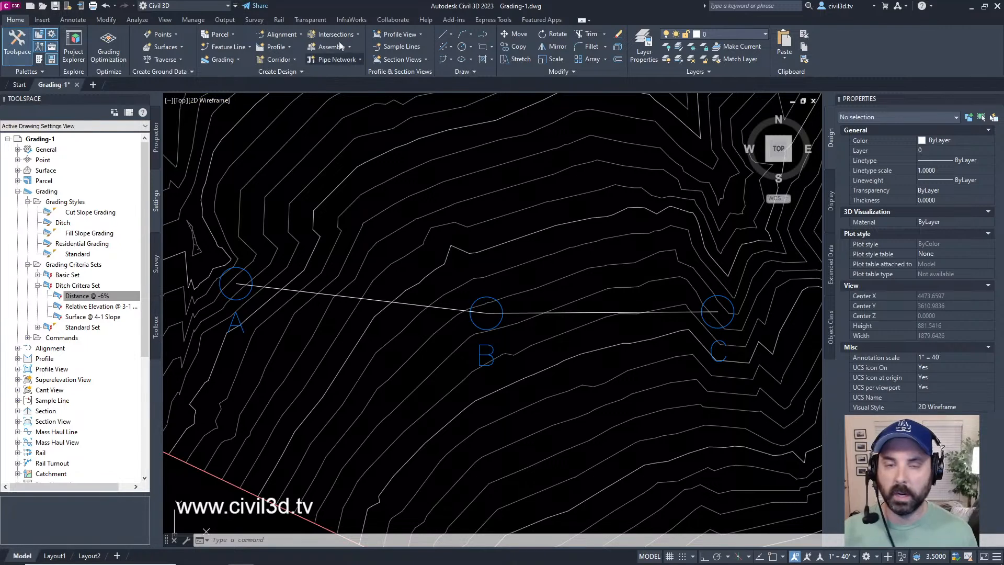
click(251, 47)
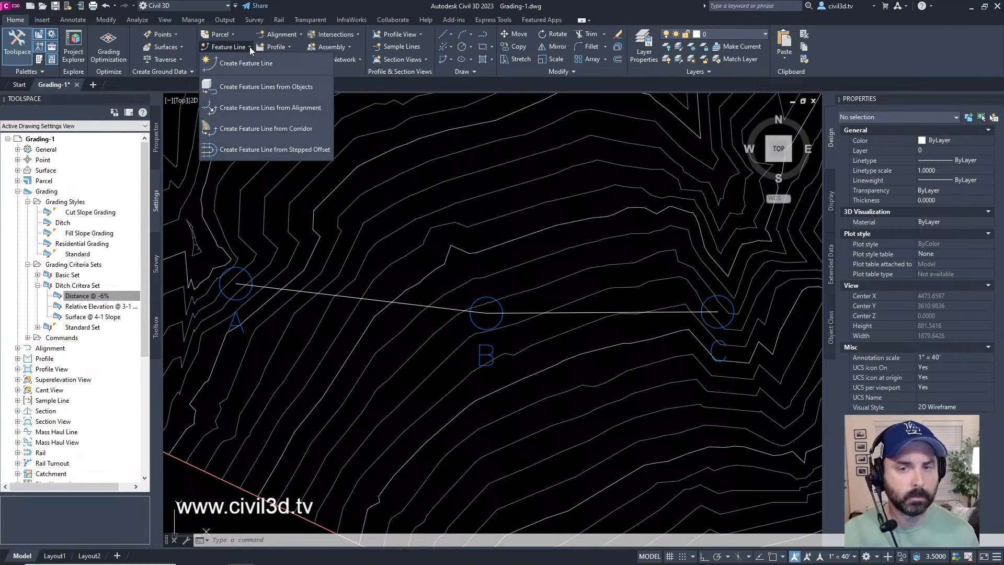
click(290, 89)
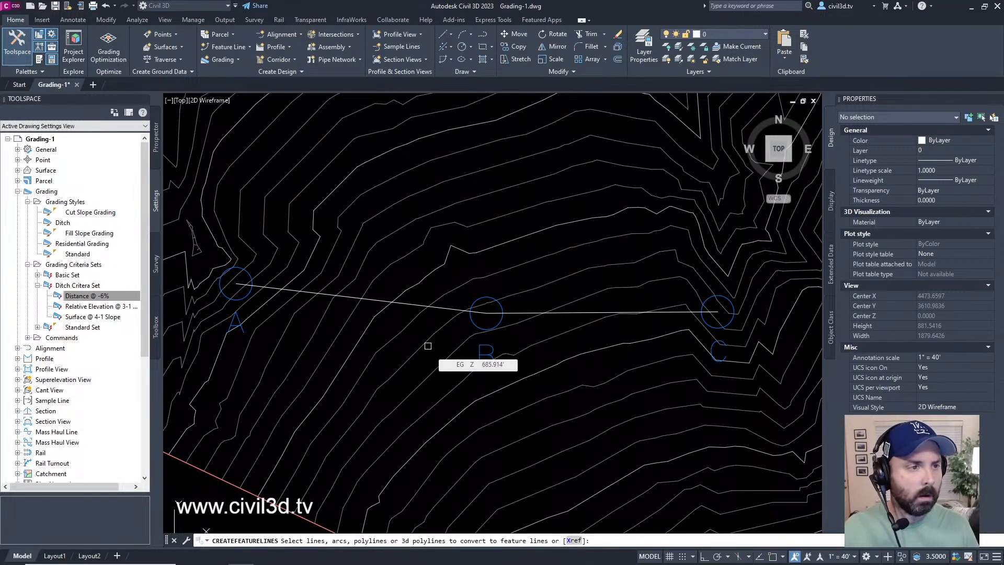
click(444, 307)
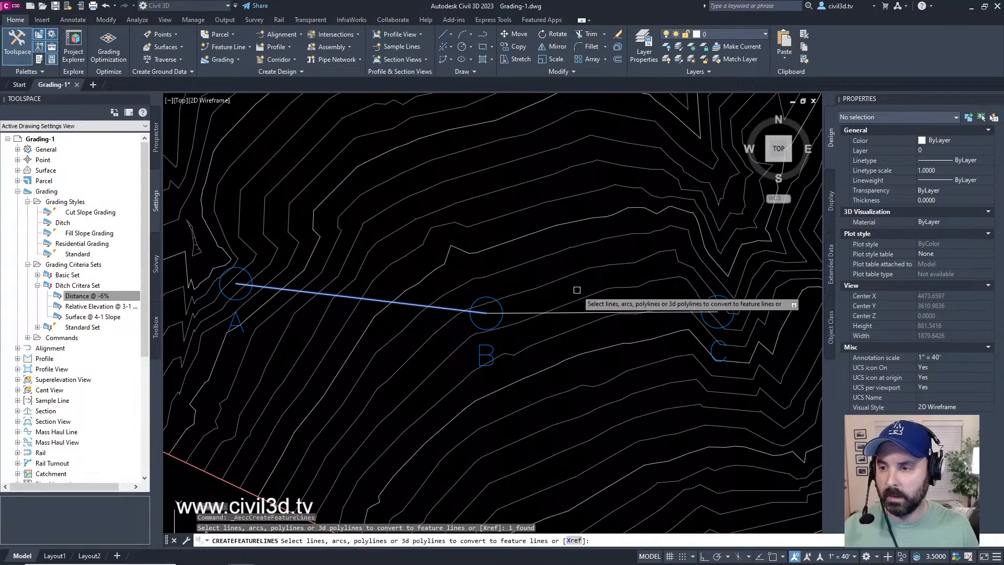
click(584, 311)
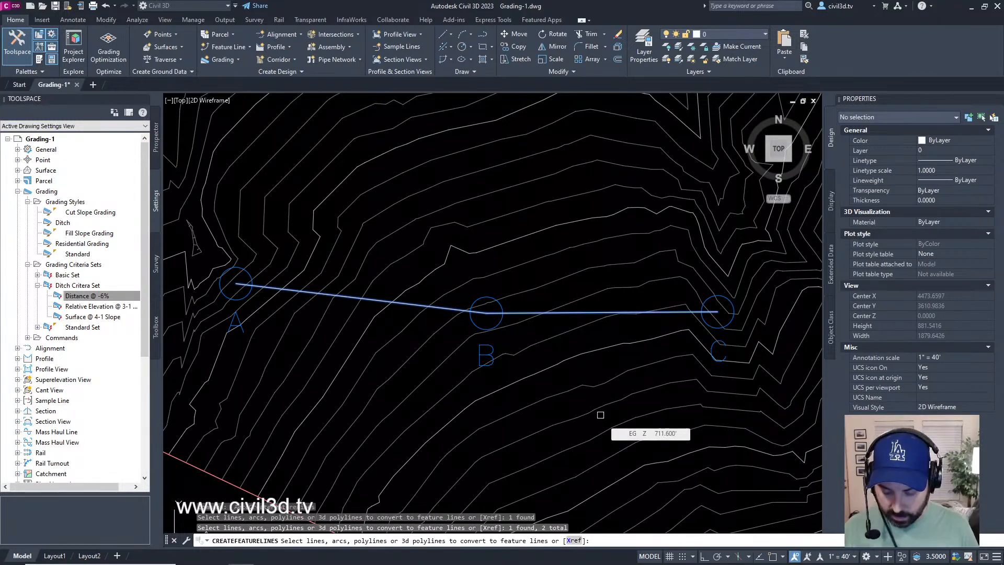
key(Return)
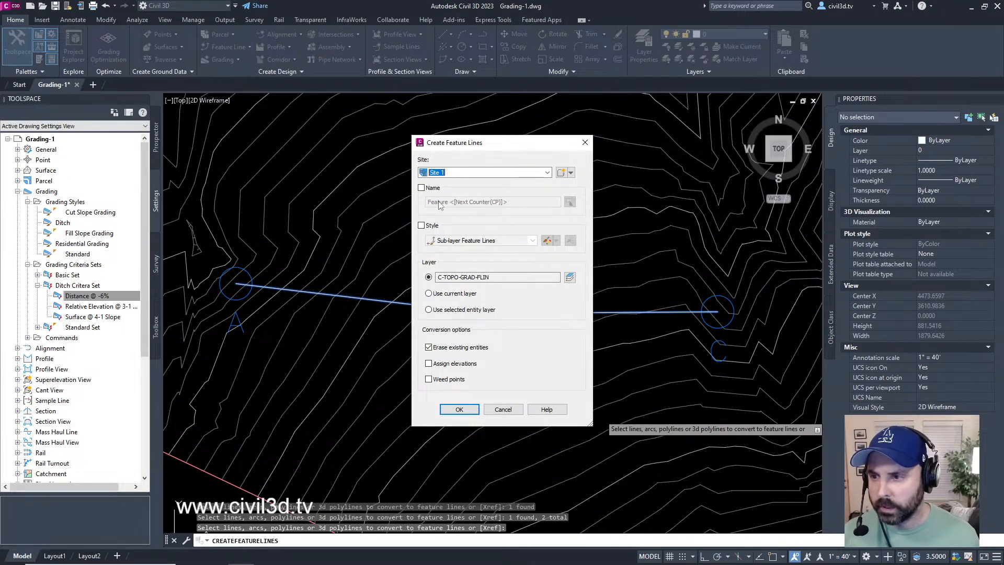
Step: Keep the feature lines unnamed and assign them to Site 1
click(421, 187)
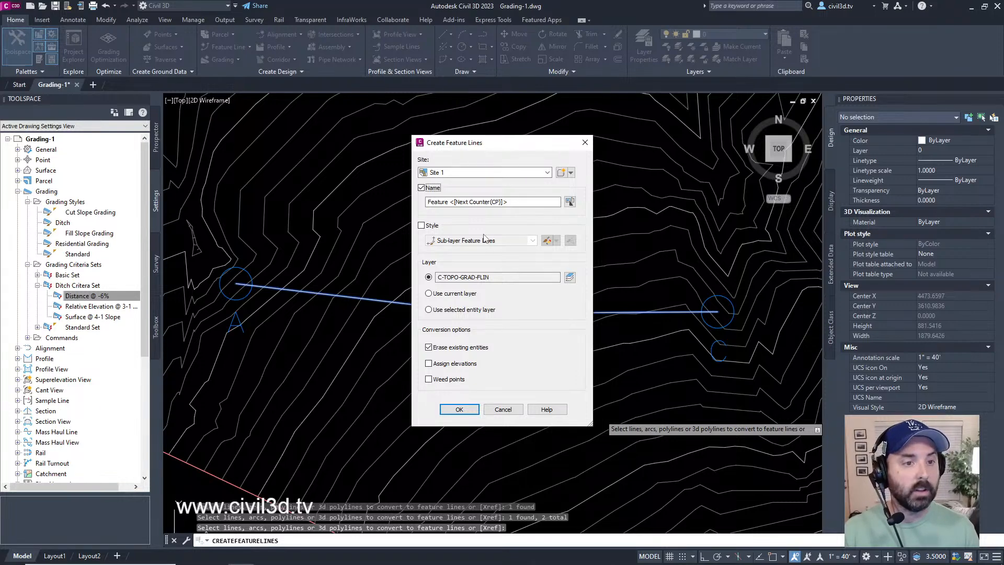
click(423, 189)
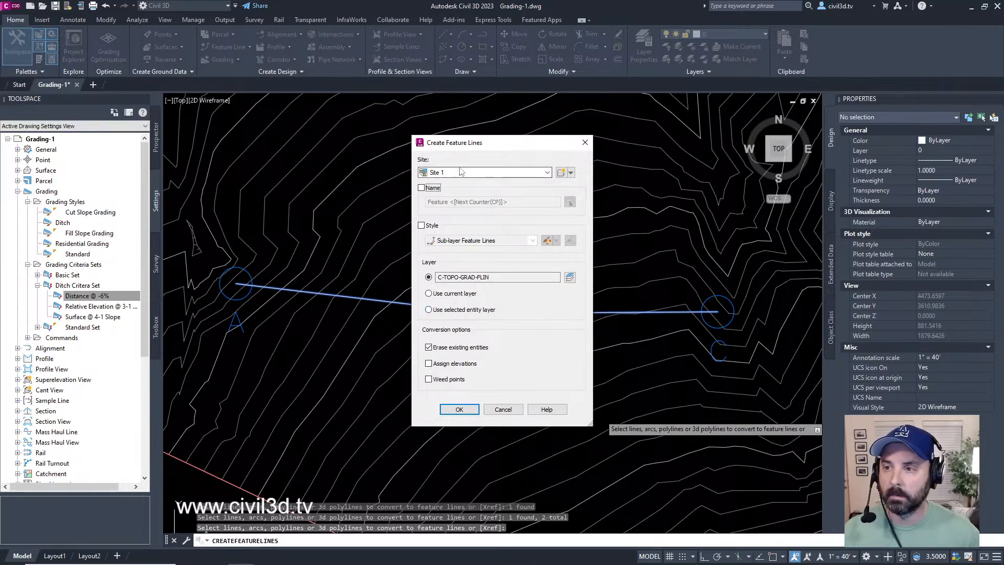
click(547, 173)
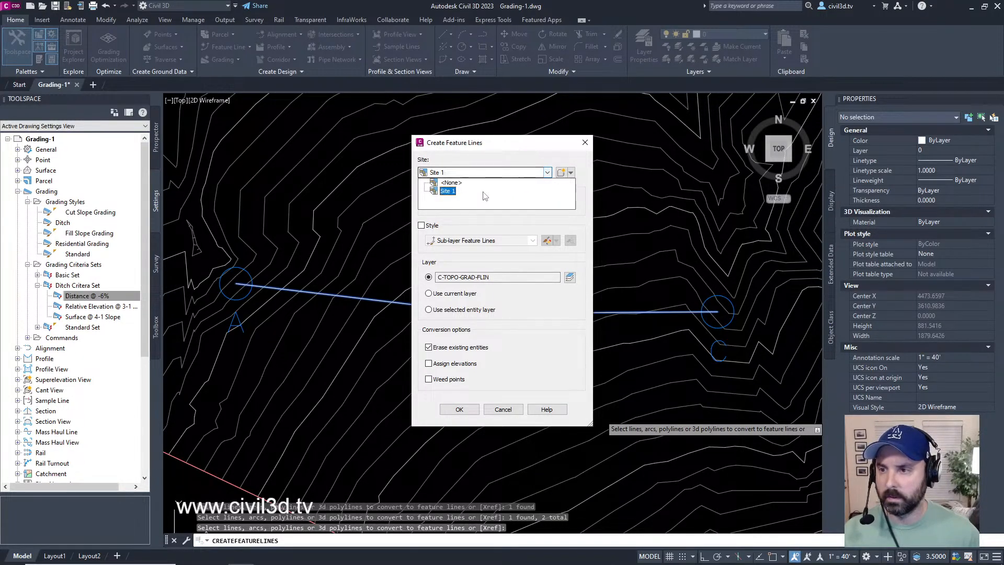
click(452, 196)
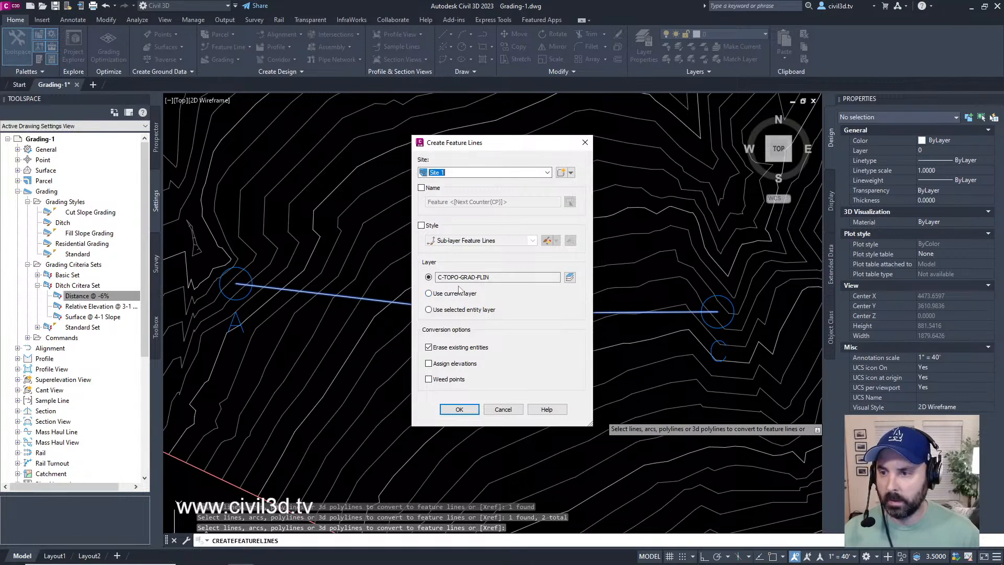
click(569, 277)
click(559, 288)
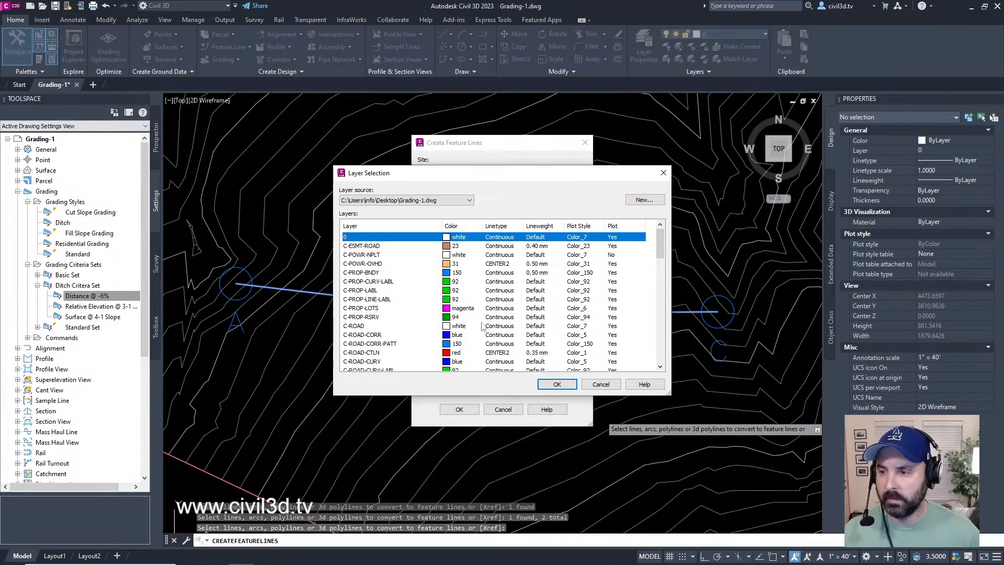
click(619, 388)
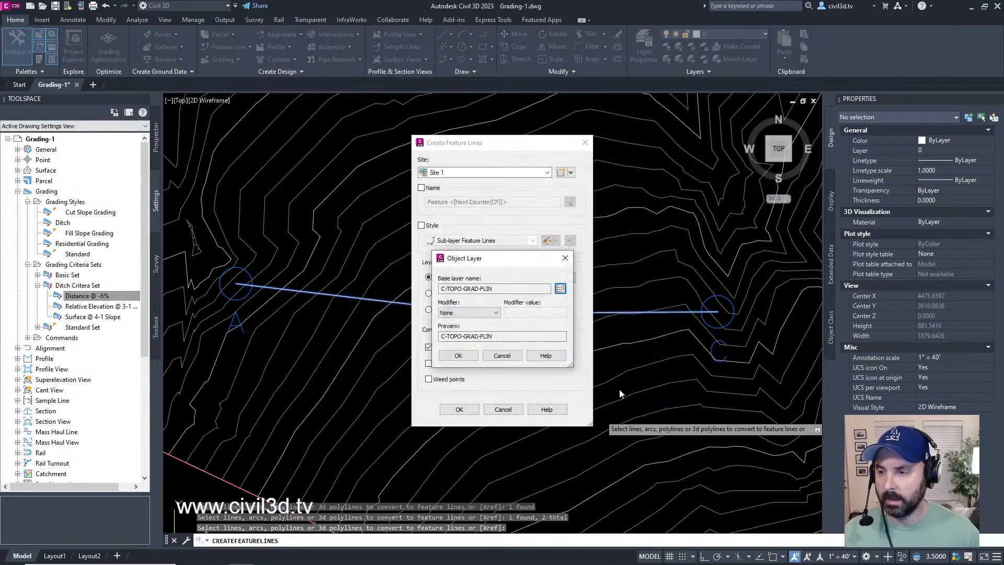
click(505, 358)
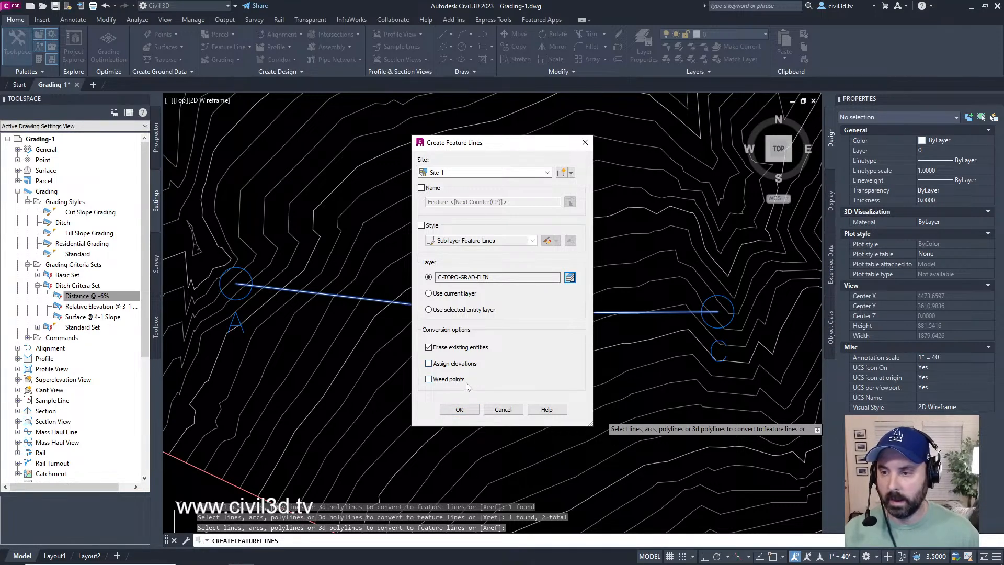
Step: Create the feature lines on layer C-TOPO-GRAD-FLIN, erasing the existing entities, and select each one in turn to check it
click(459, 410)
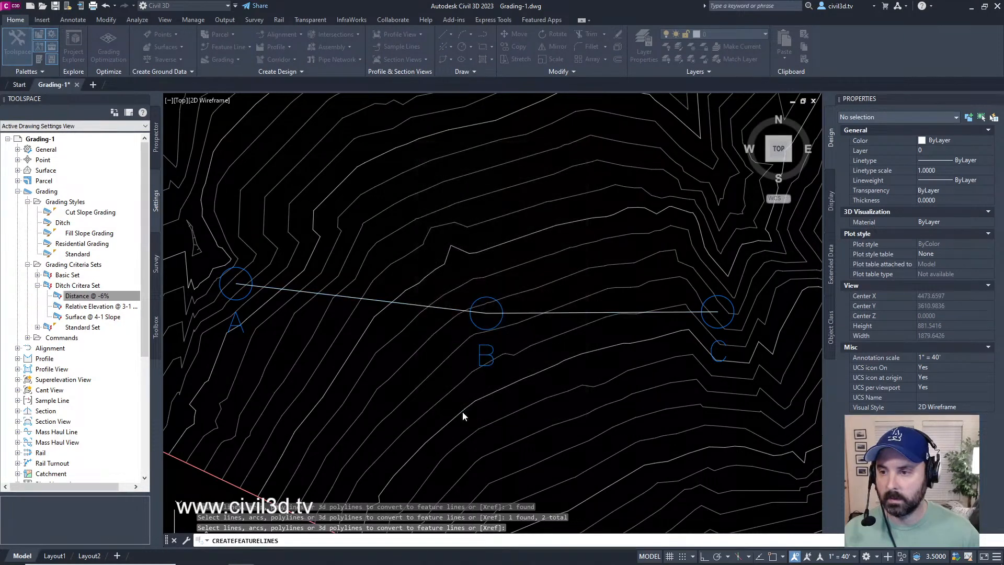
click(443, 309)
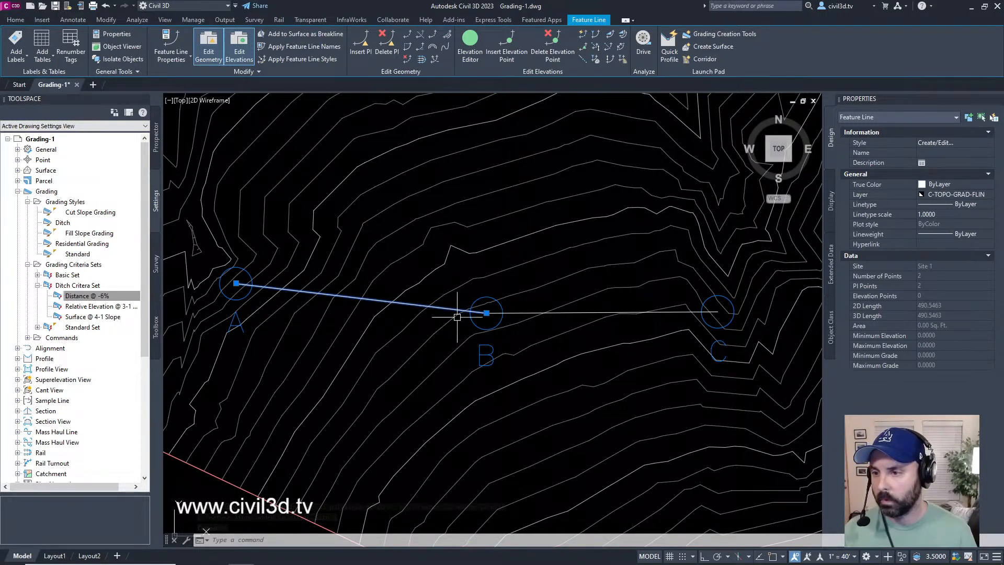
key(Escape)
click(517, 312)
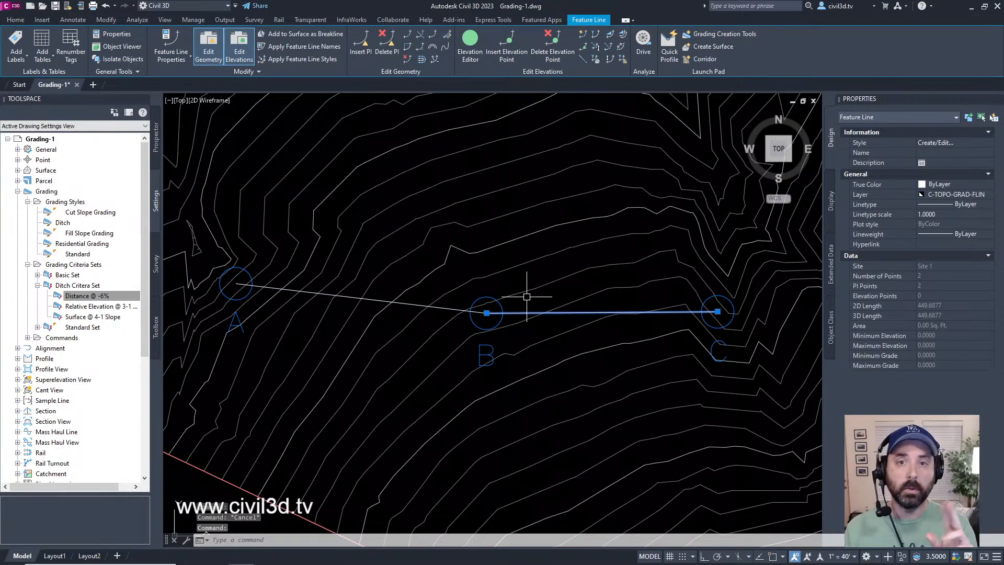
key(Escape)
key(Escape)
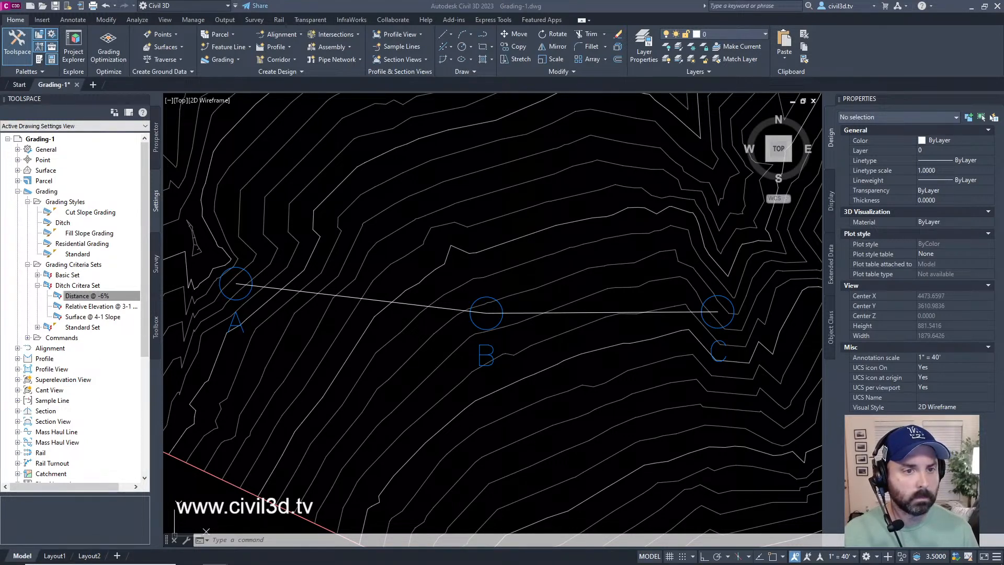
Step: Apply the name template ABC <[Next Counter(CP)]> to both the A–B and B–C feature lines
click(411, 293)
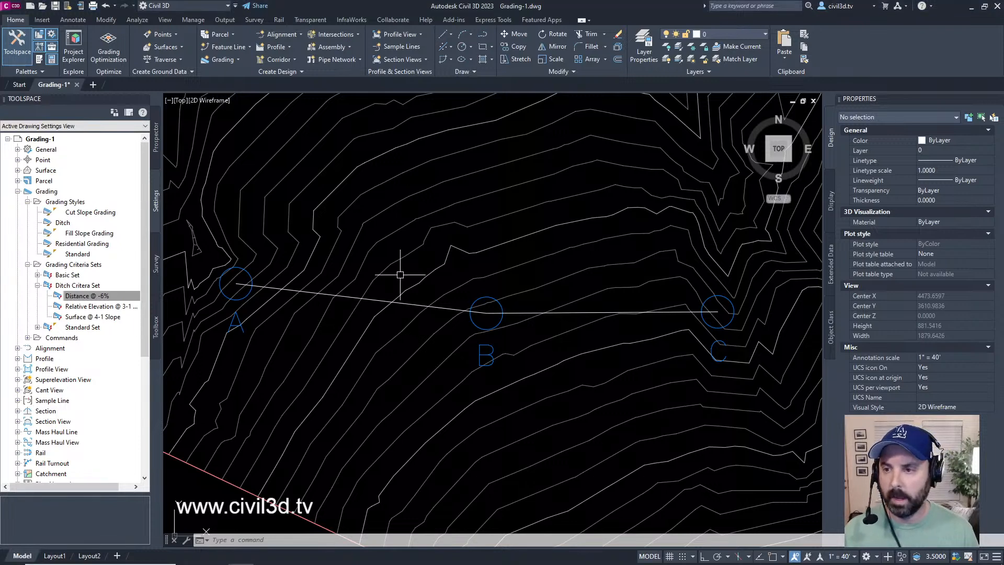
click(374, 298)
click(520, 312)
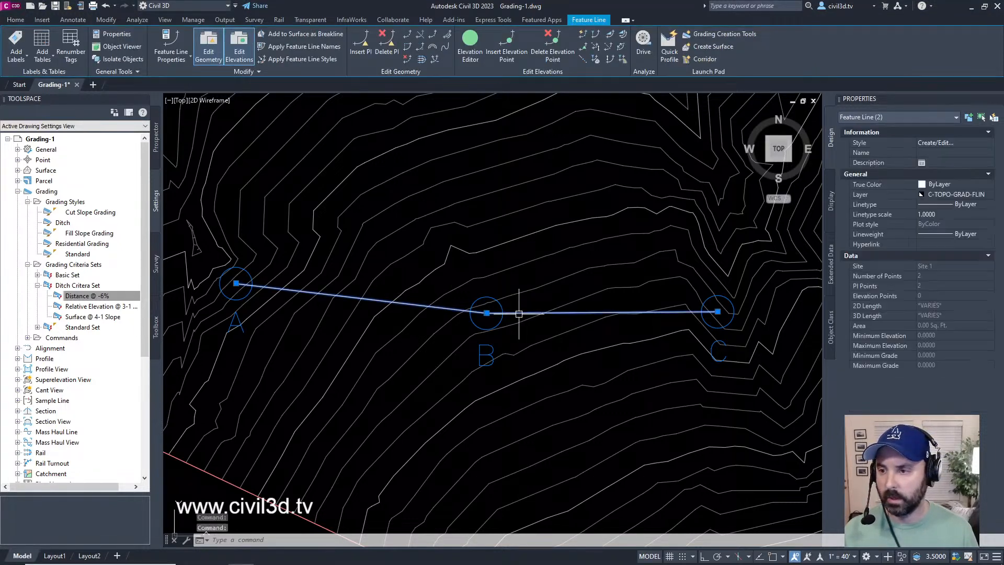
right_click(448, 255)
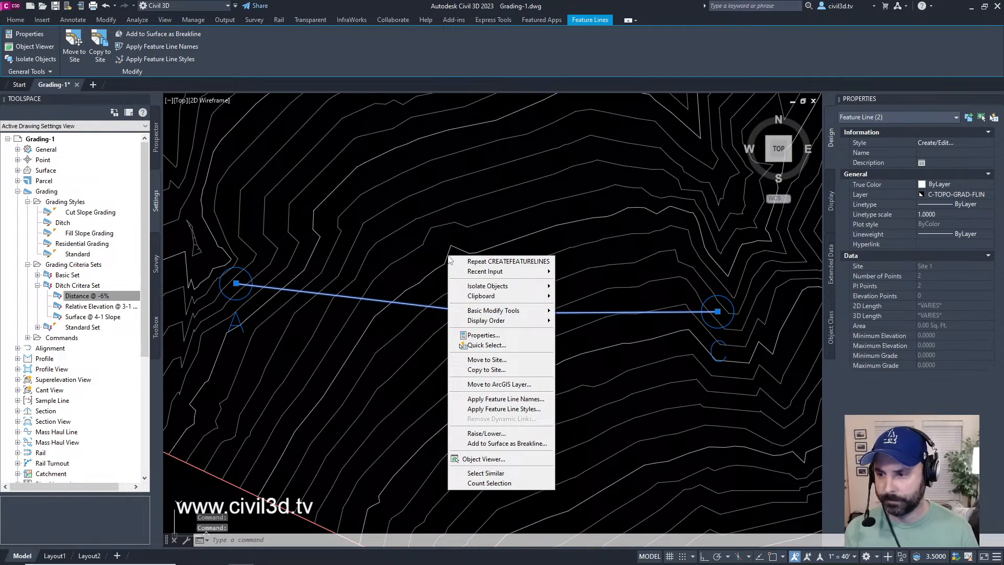
click(541, 402)
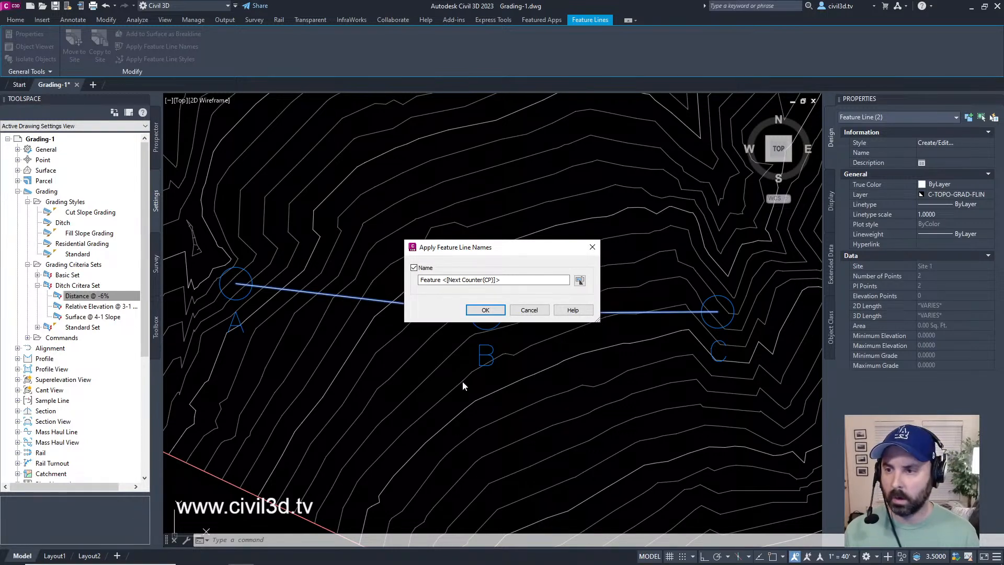
drag(441, 280, 325, 287)
text(ABC)
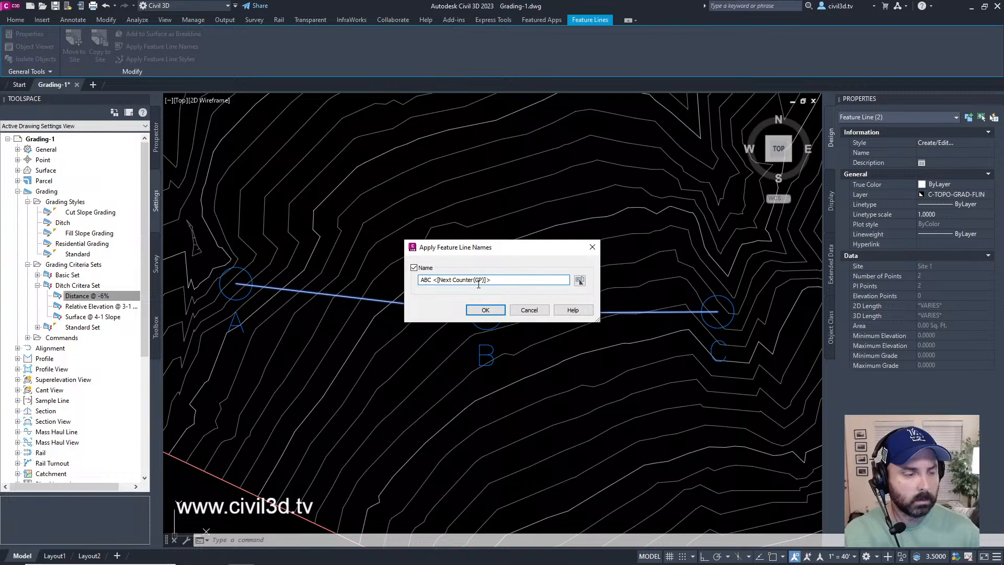
click(485, 310)
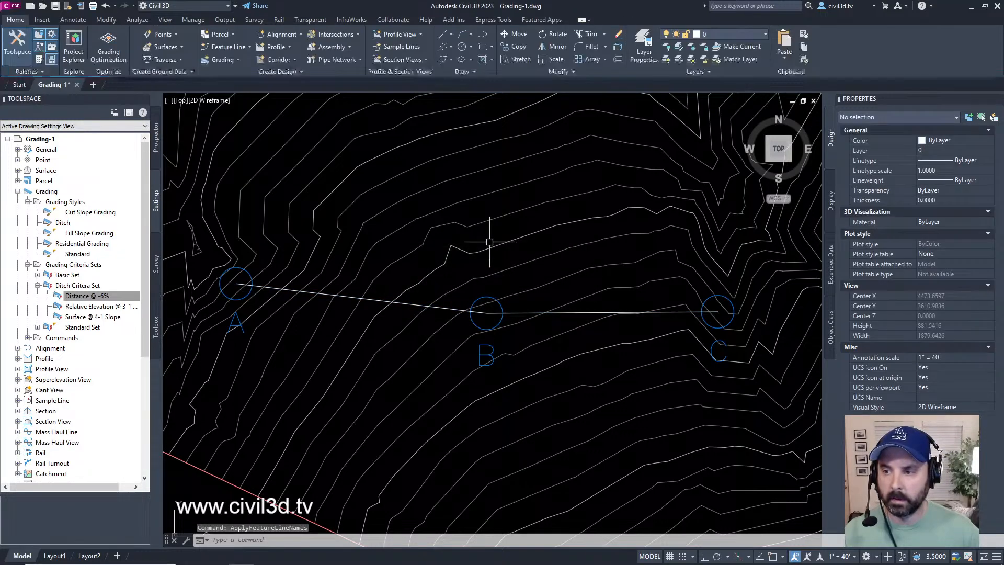
Step: List the feature lines under Site 1, enlarge the list area and highlight ABC 1 and ABC 2 in turn
mouse_move(441, 307)
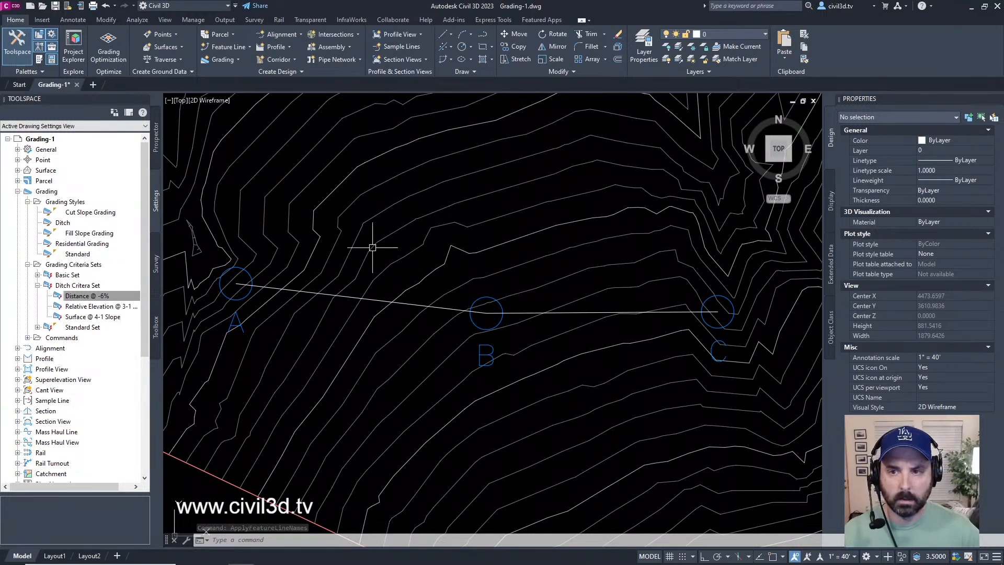
click(155, 149)
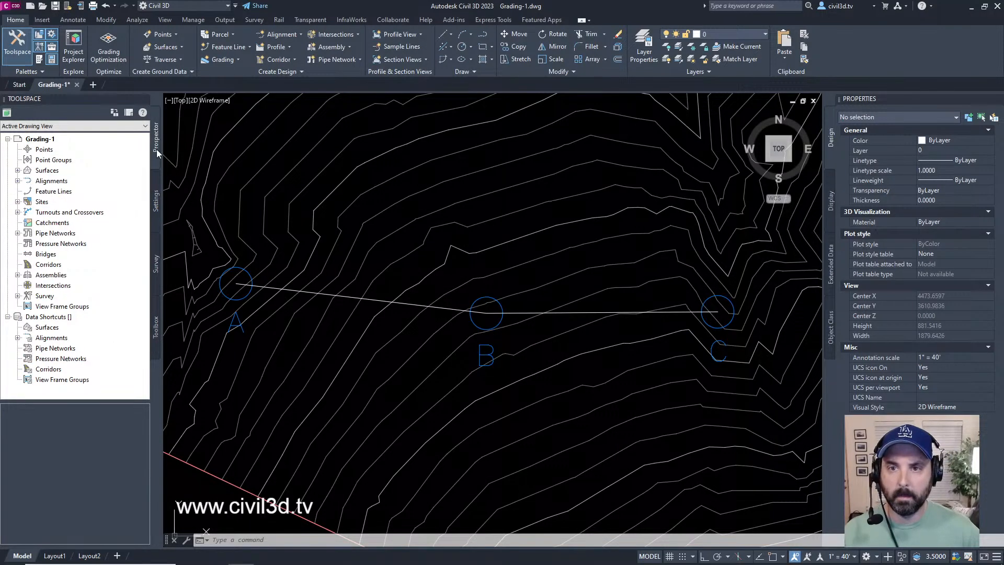
click(18, 202)
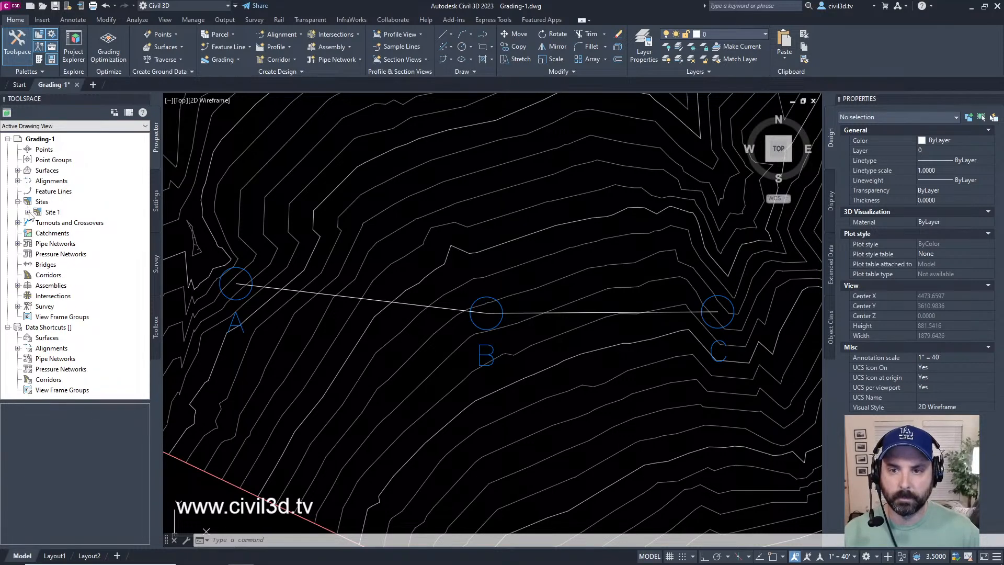
click(27, 212)
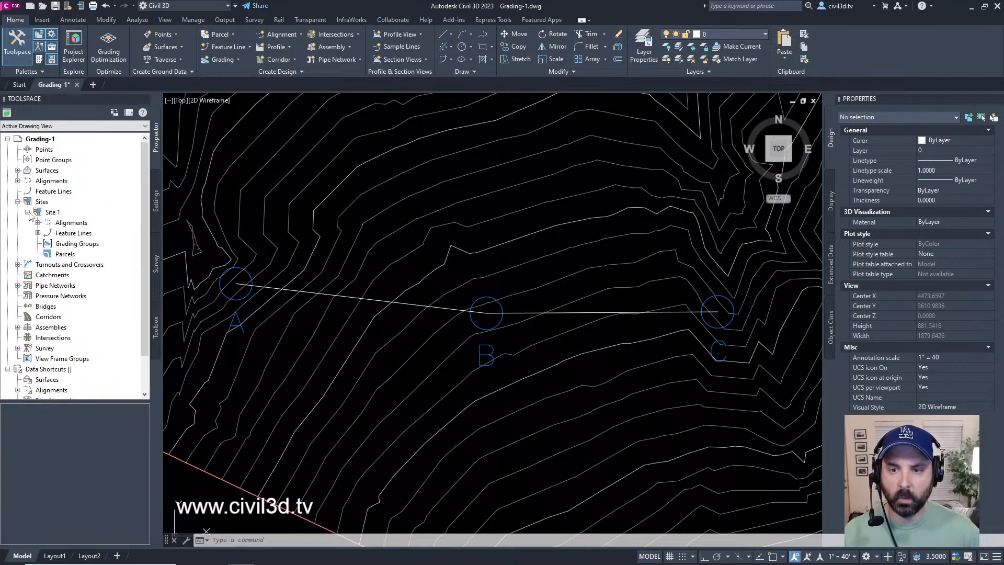
click(85, 235)
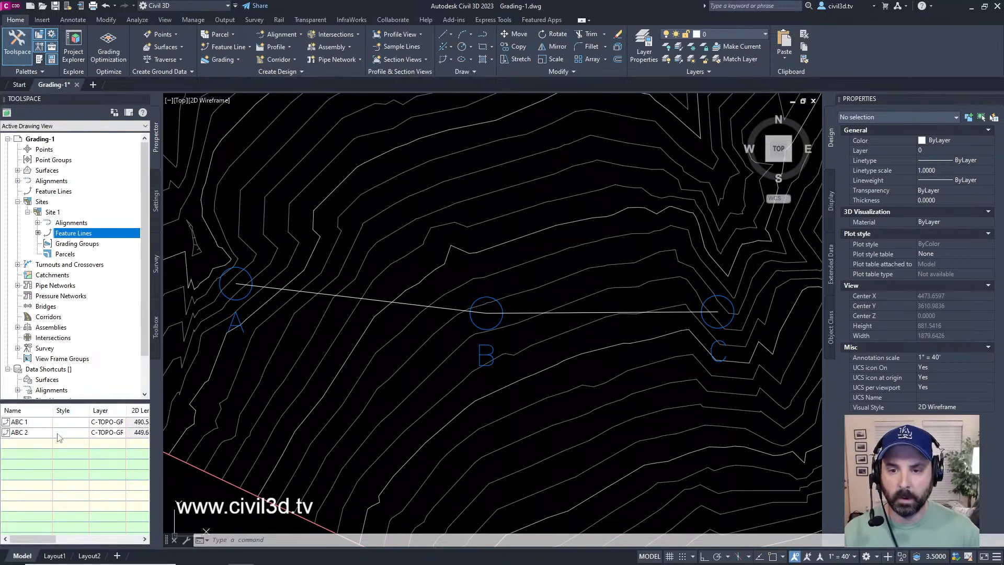
drag(87, 402, 87, 313)
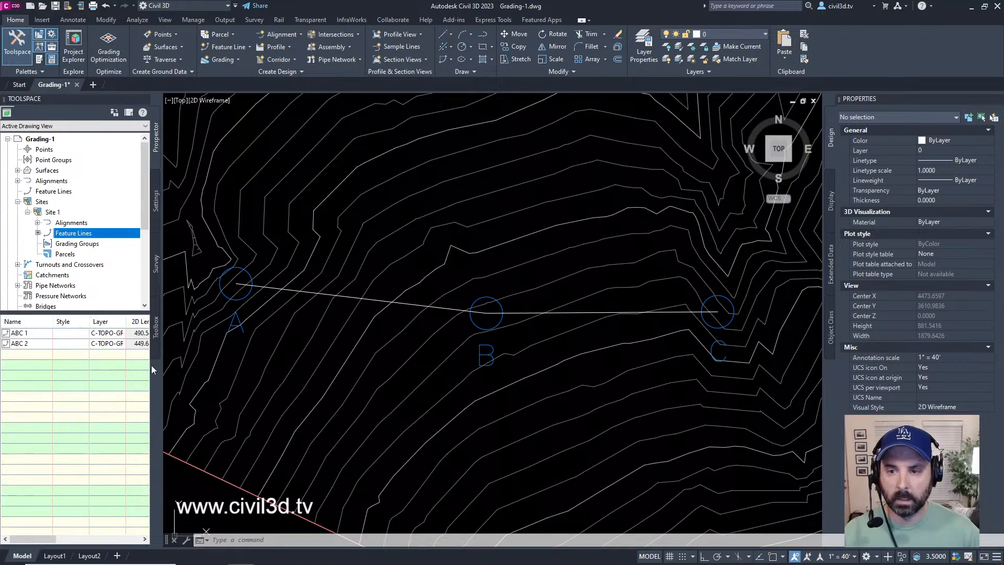
click(32, 333)
click(33, 344)
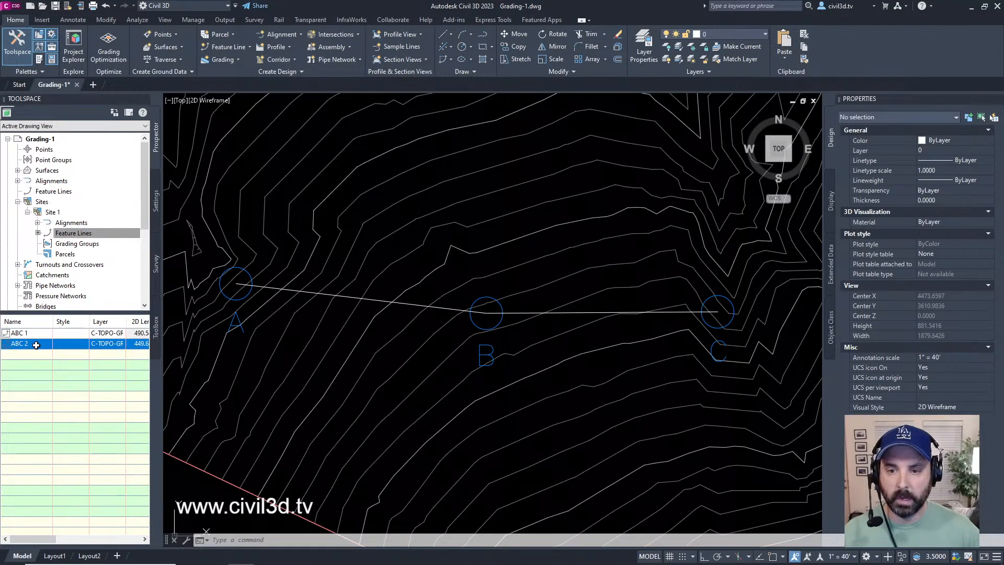
Step: Select feature line ABC 2 in the drawing from the Site 1 feature line list
right_click(37, 346)
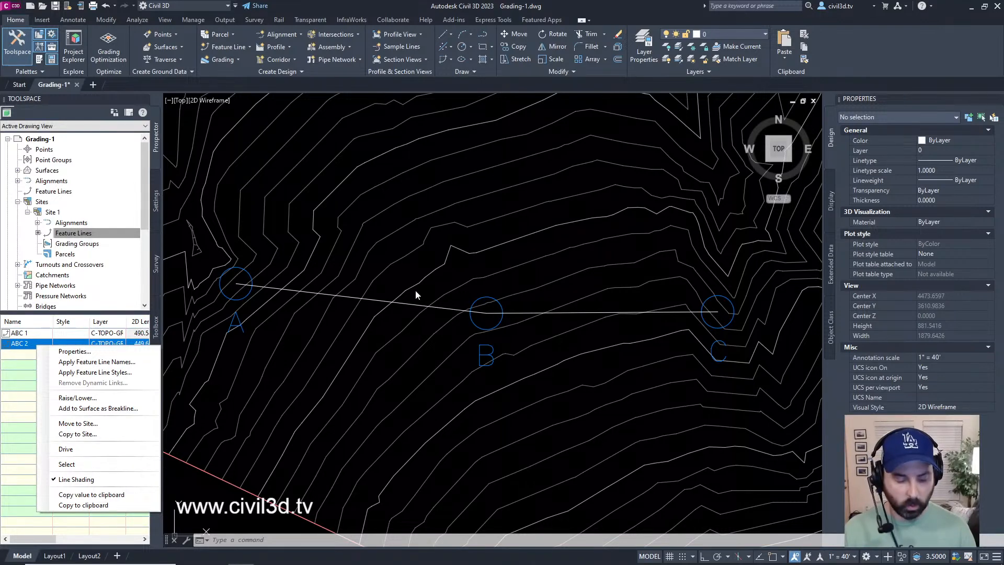
click(93, 467)
scroll(492, 220, down, 15)
middle_drag(492, 220, 276, 284)
middle_drag(383, 269, 344, 276)
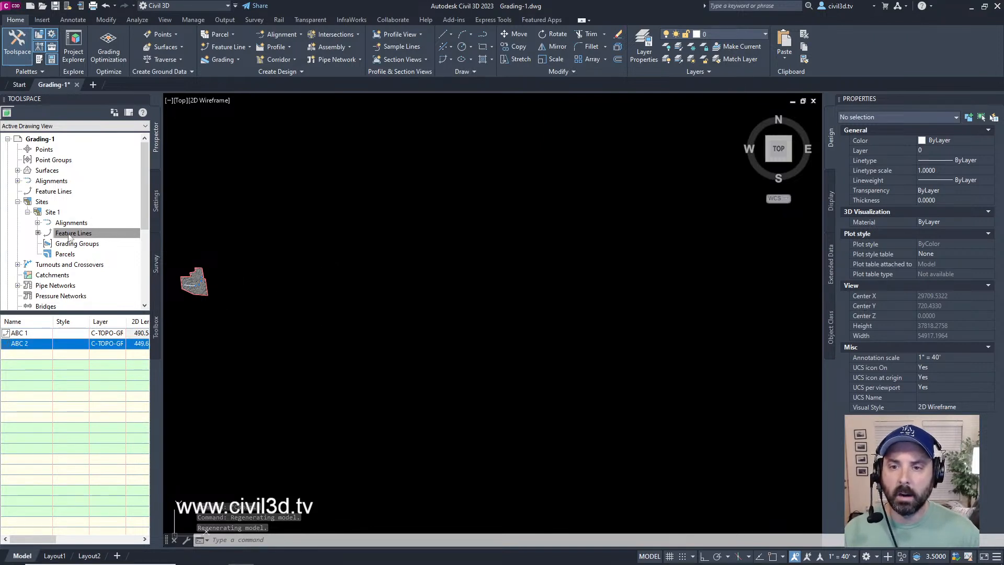
right_click(38, 345)
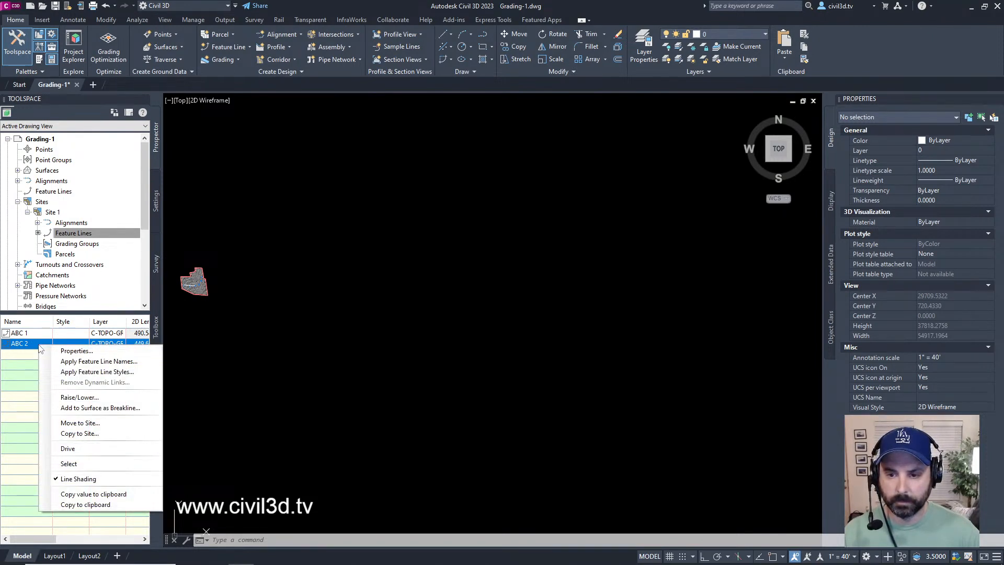
click(75, 465)
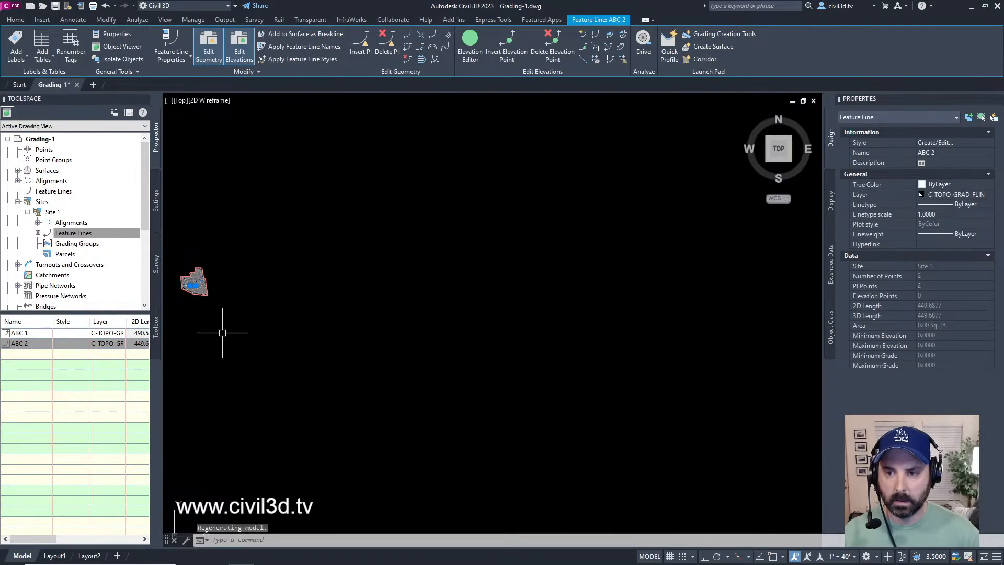
Step: Locate the selected ABC 2 feature line in the drawing, view it within the whole site, and clear the selection
scroll(336, 291, up, 9)
middle_drag(259, 232, 347, 278)
scroll(304, 240, up, 5)
mouse_move(305, 245)
middle_down()
mouse_move(331, 335)
mouse_move(317, 408)
middle_up()
mouse_move(395, 434)
middle_down()
mouse_move(419, 366)
mouse_move(478, 334)
mouse_move(463, 366)
middle_up()
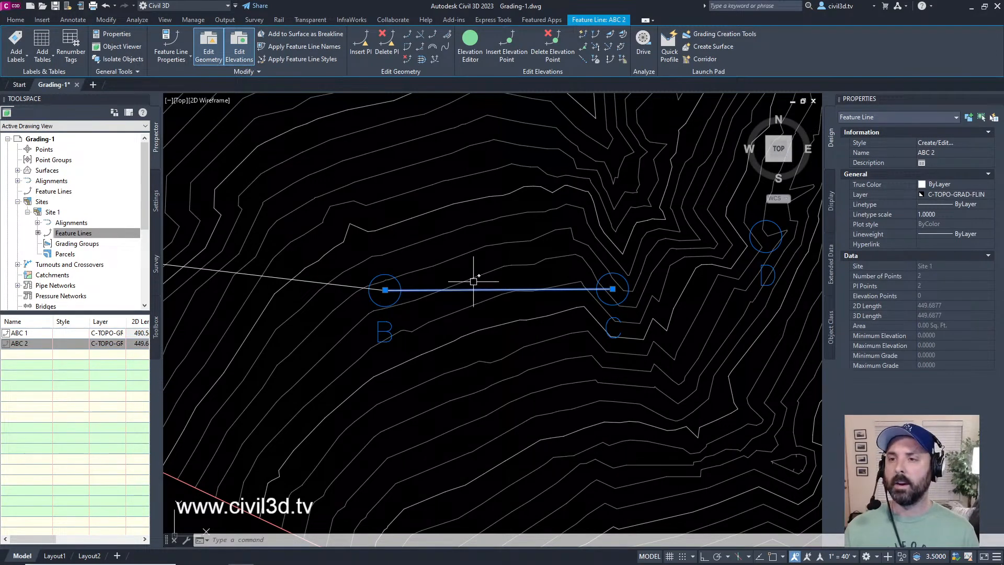
scroll(475, 280, down, 4)
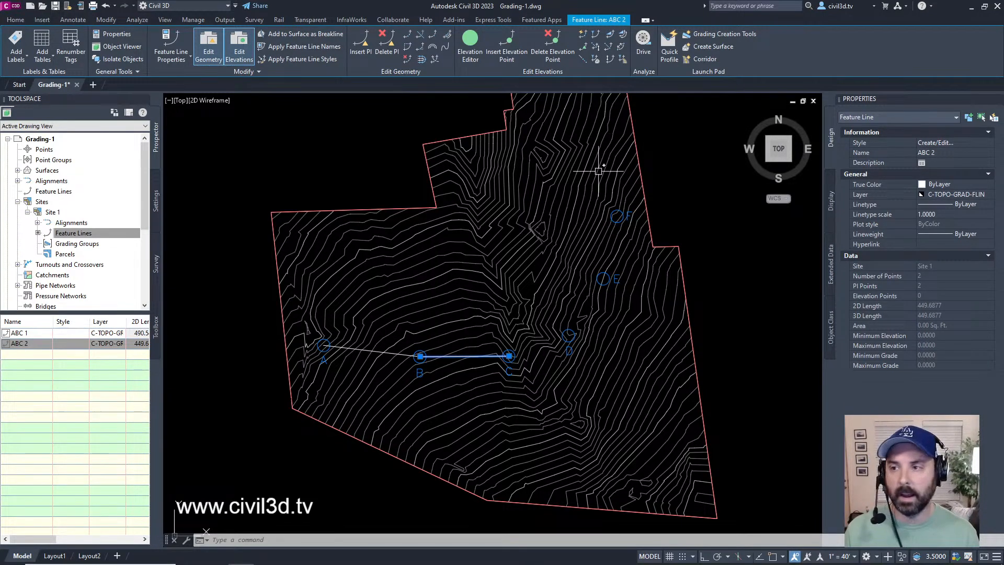
mouse_move(559, 196)
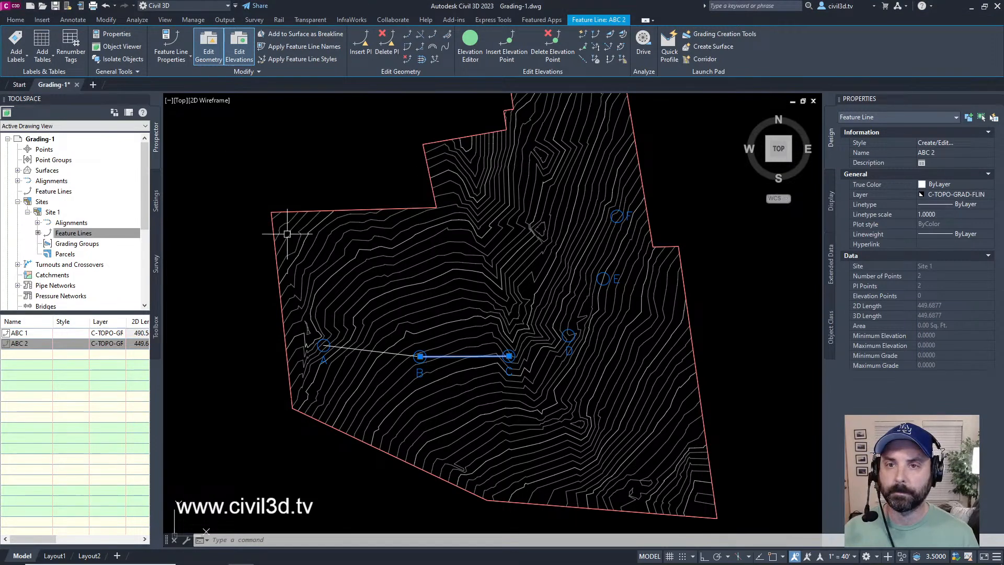
key(Escape)
key(Escape)
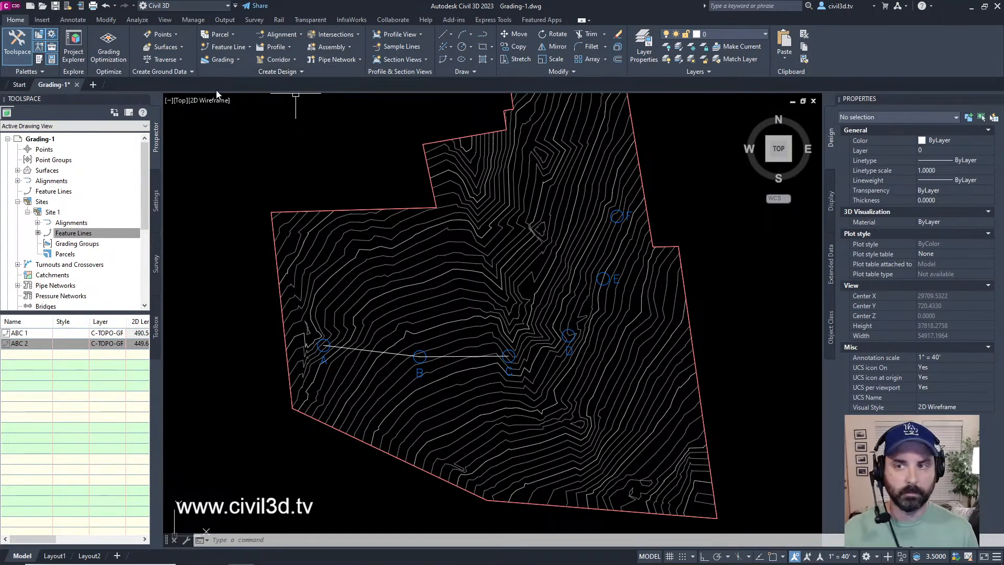
Step: Start Create Feature Line in Site 1, enable naming and replace the name prefix with CDEF
click(249, 48)
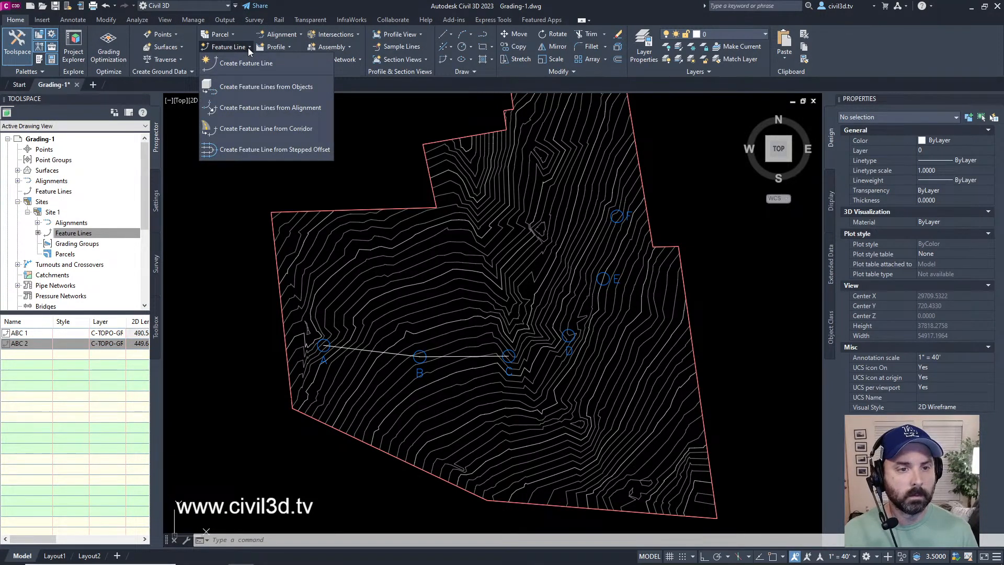
click(267, 64)
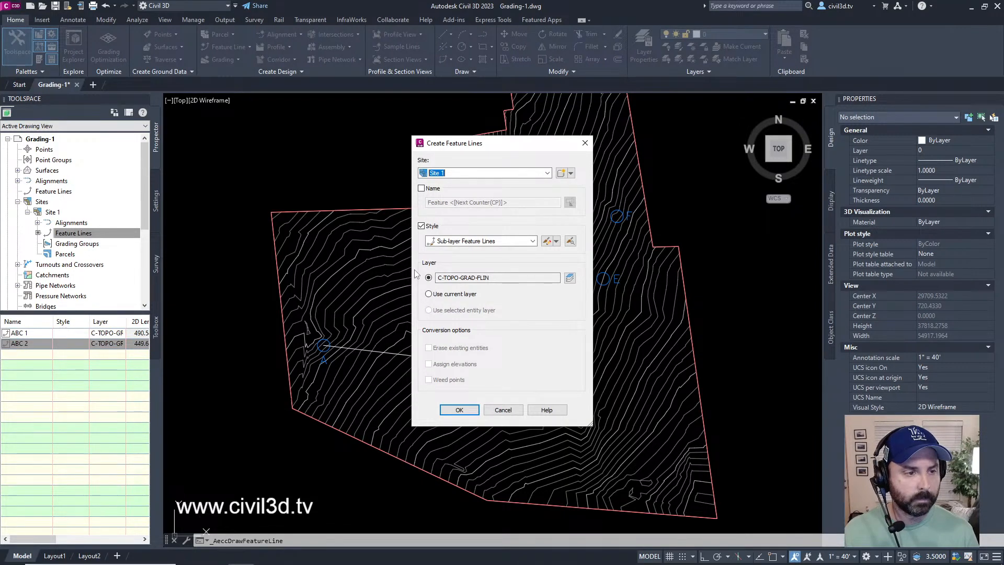
click(421, 189)
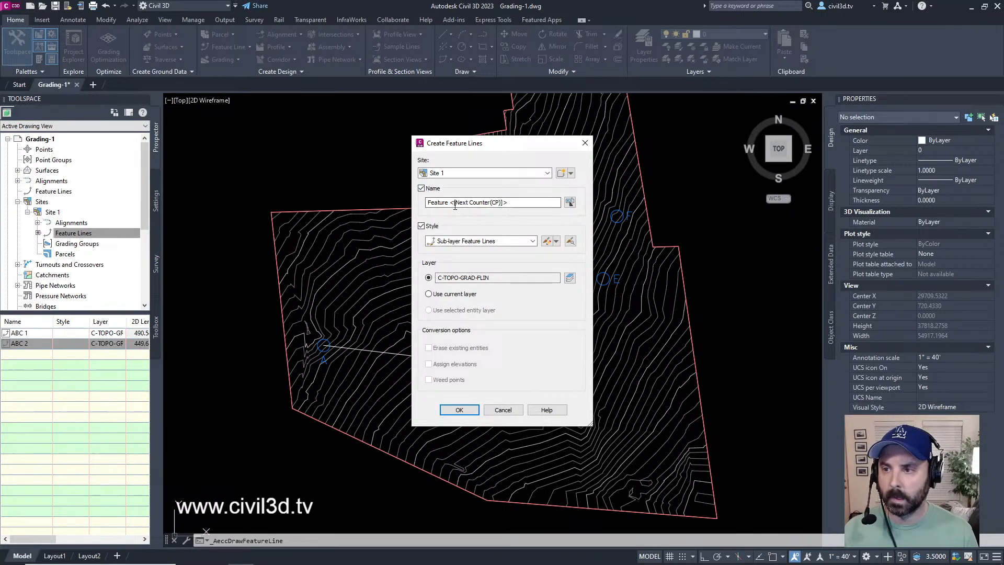
drag(449, 204, 428, 204)
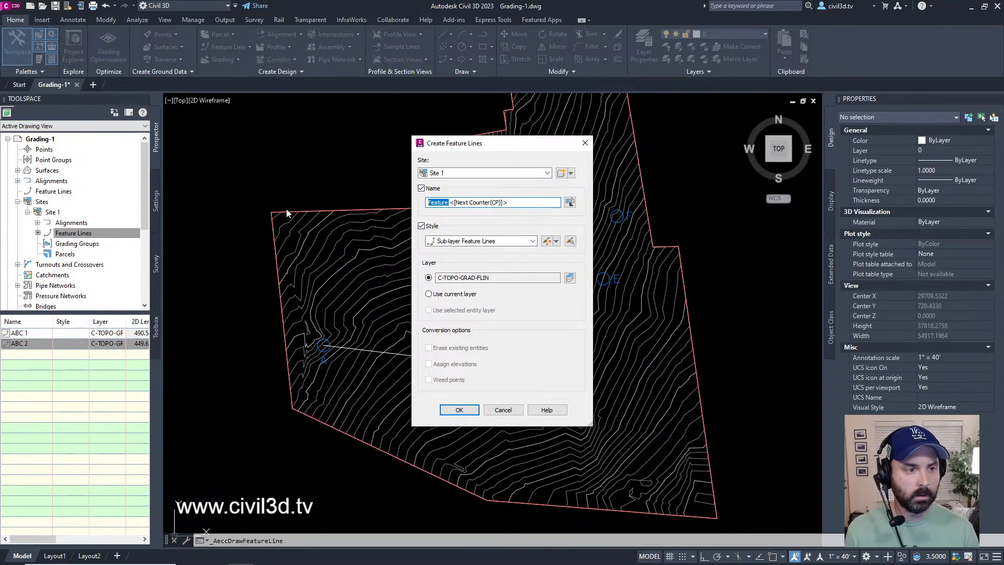
text(CDEF)
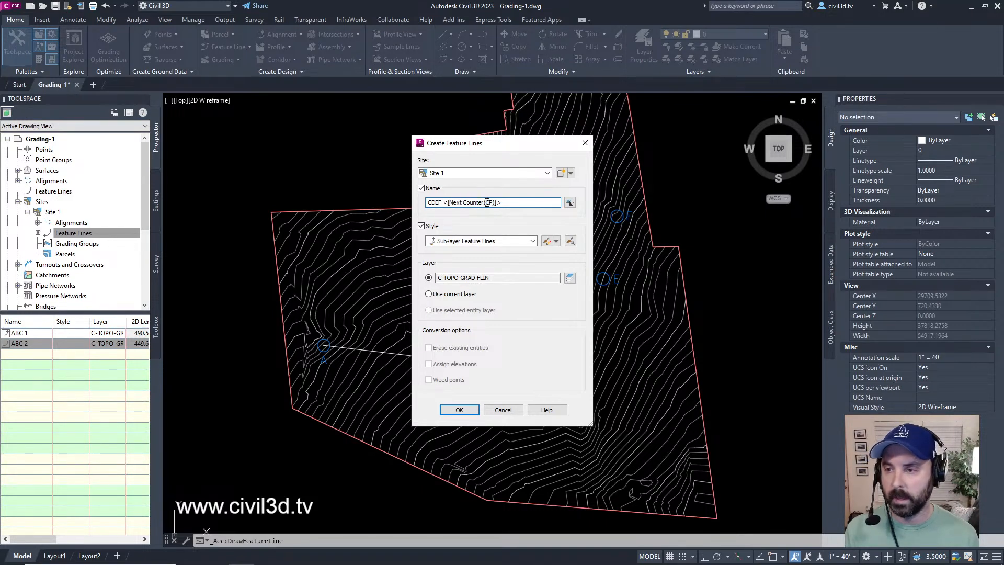
Step: Try a name template reading CDEF Parking Lot plus the next counter with 1, 2, 3... numbering, without keeping it
drag(502, 203, 445, 213)
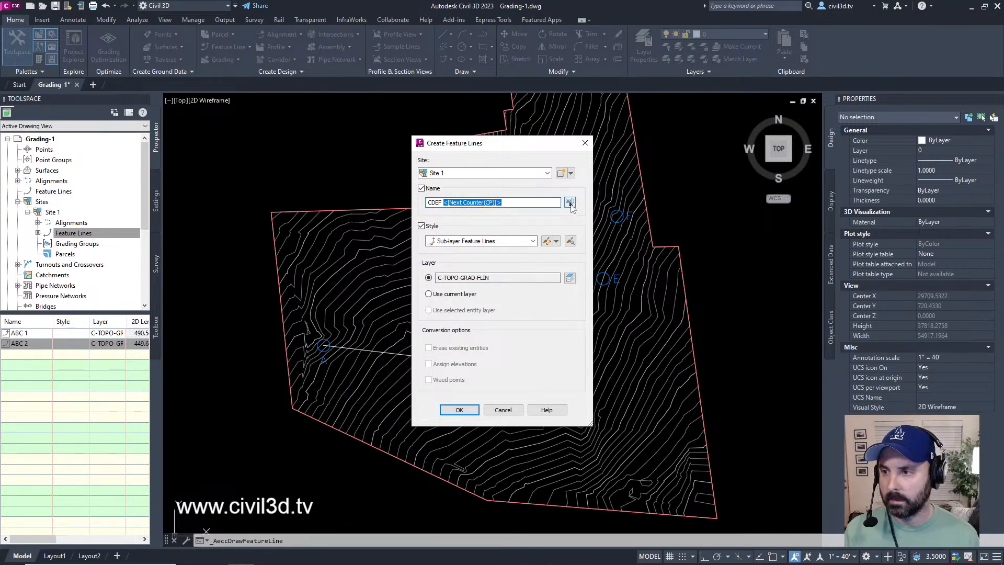
click(570, 203)
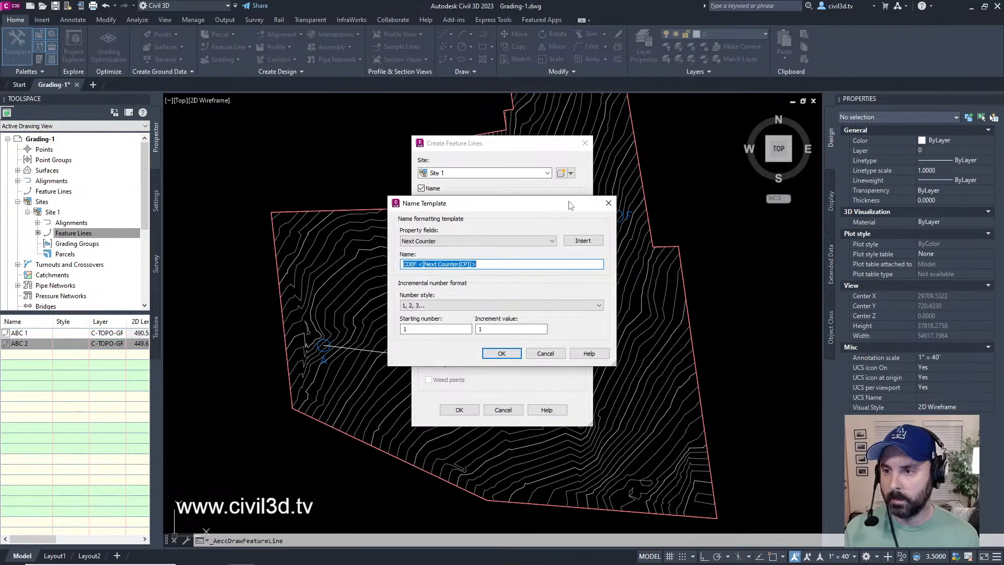
click(427, 239)
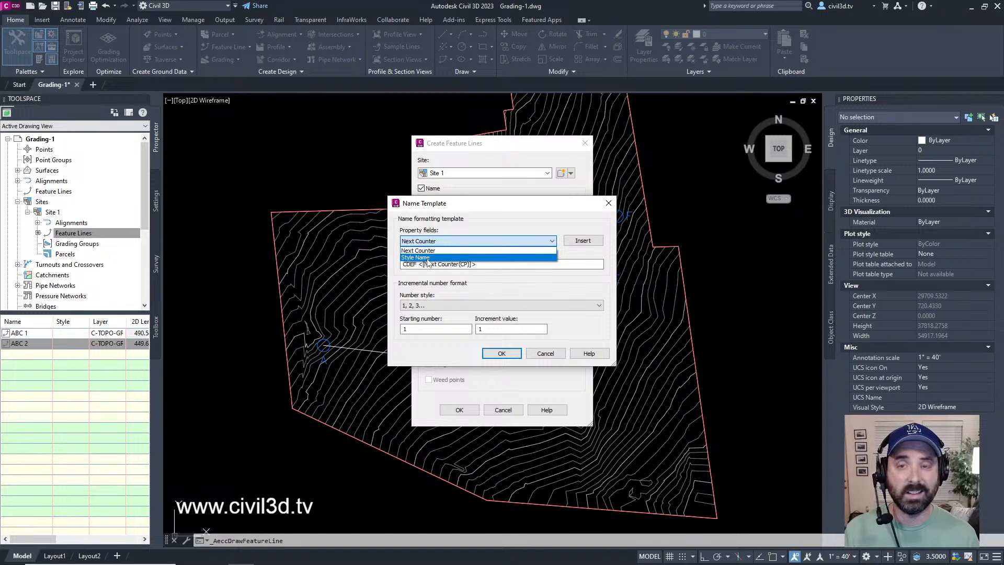
click(478, 240)
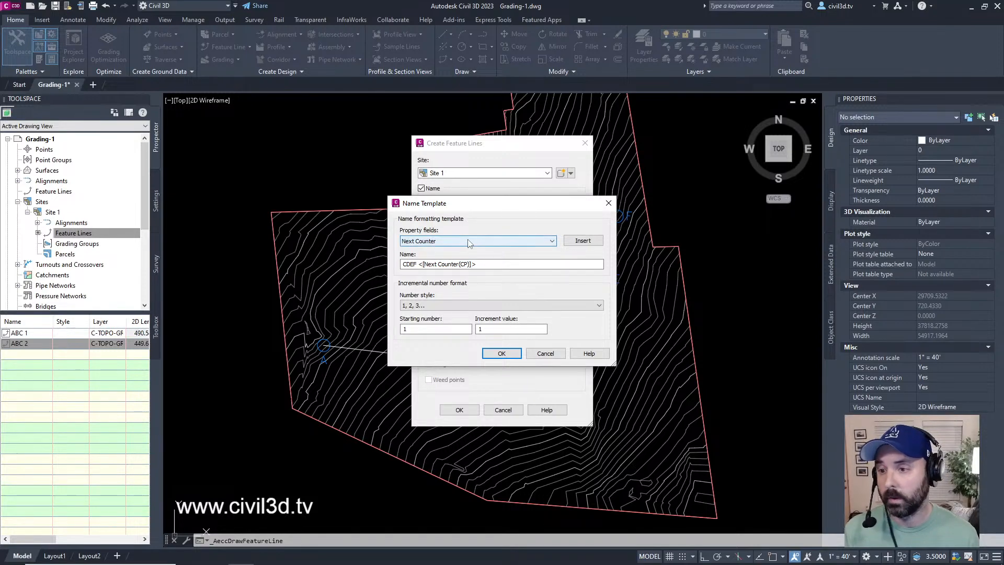
click(418, 264)
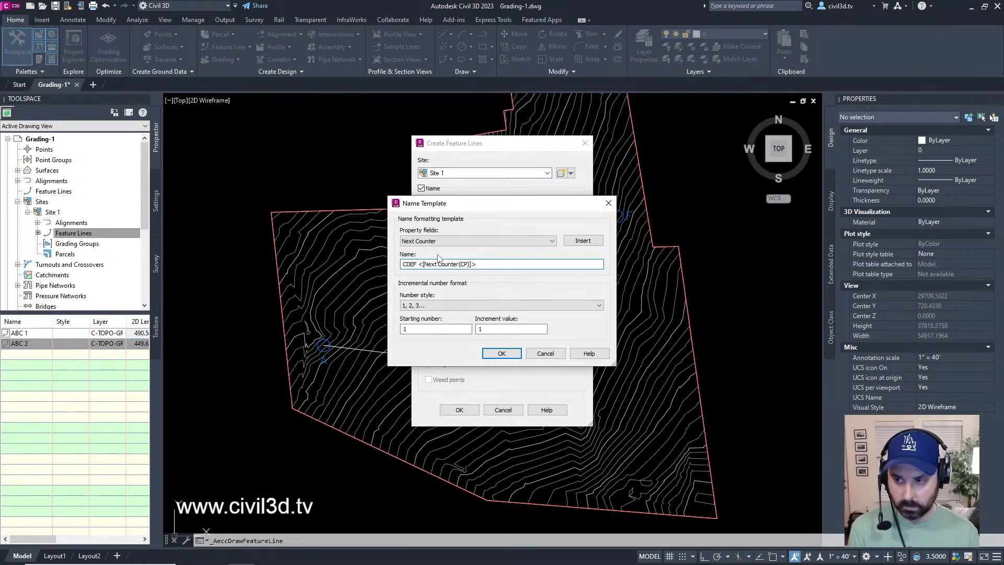
text(Park)
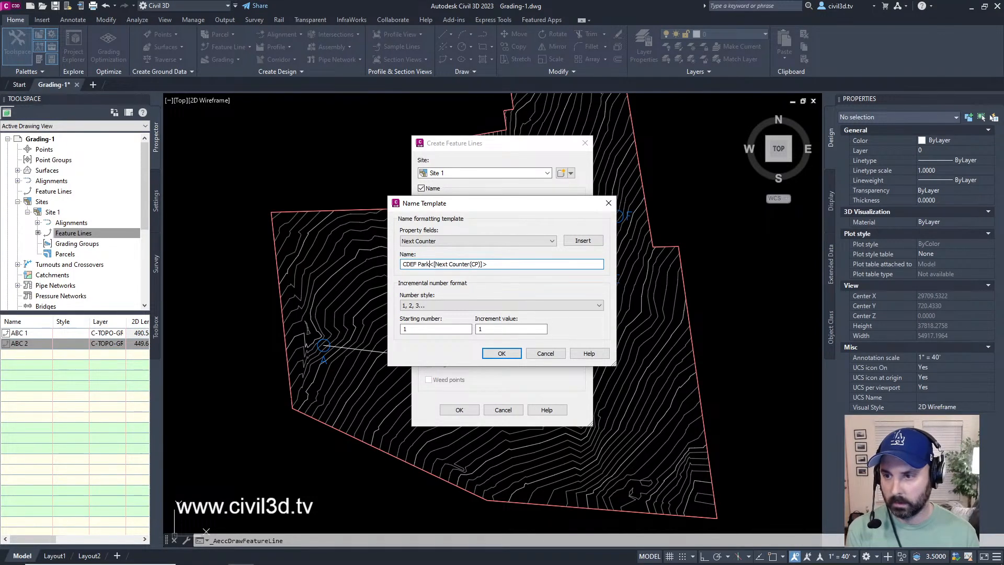
text(ing )
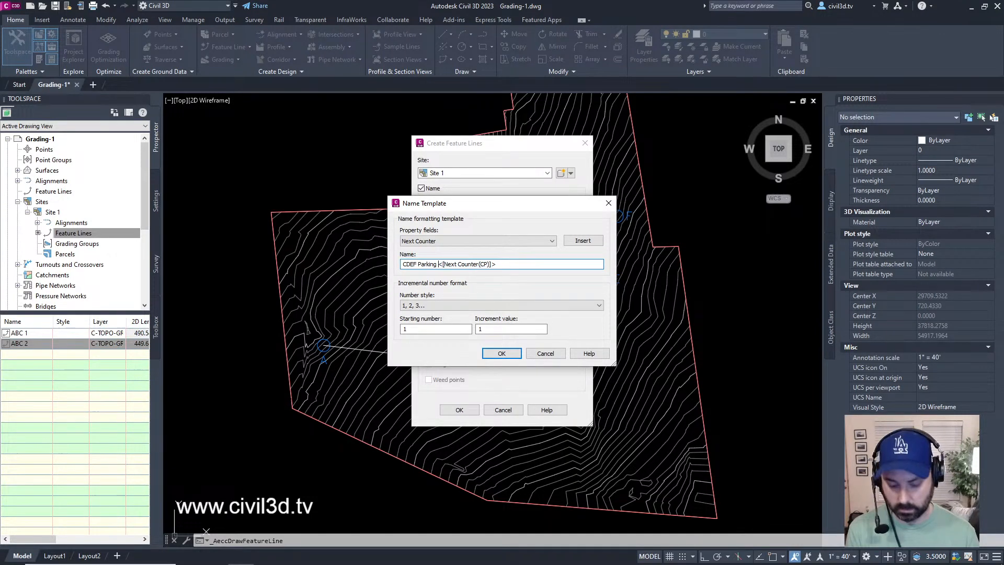
text(Lot)
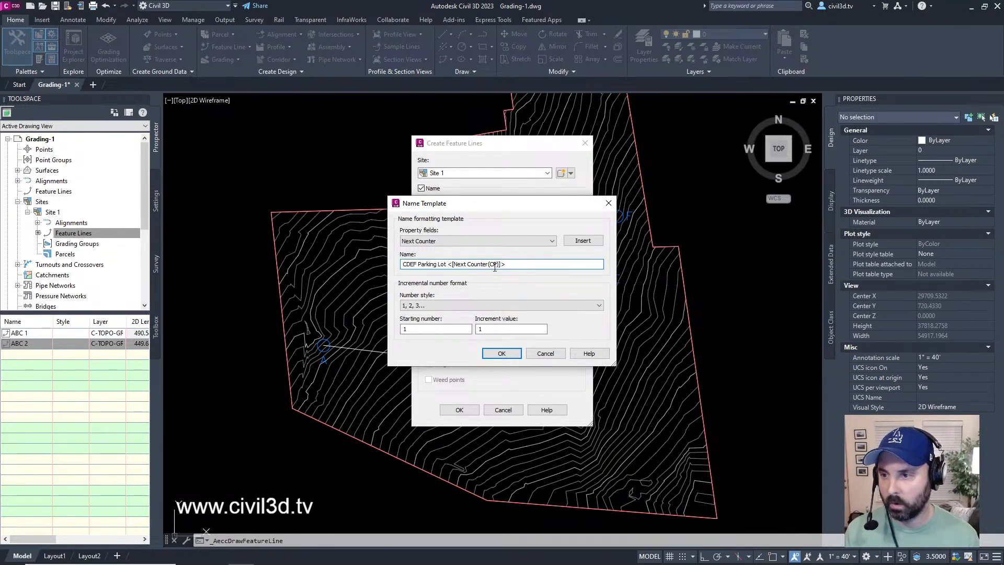
click(453, 307)
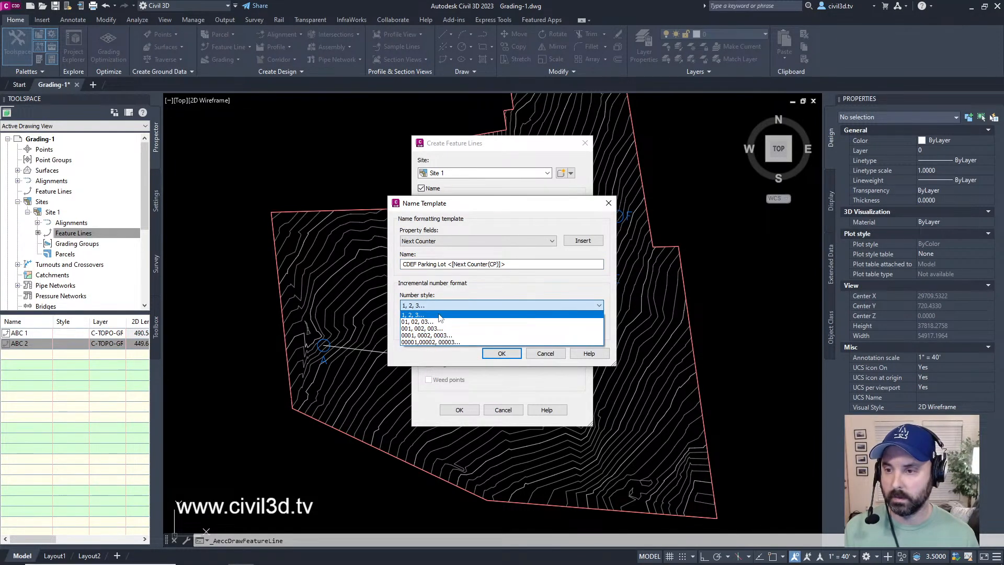
click(436, 315)
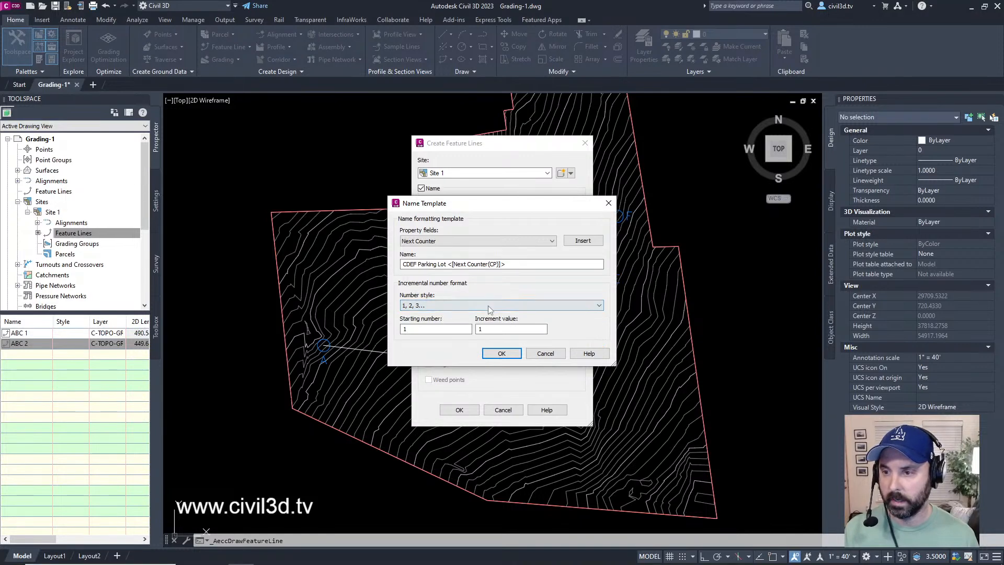
click(550, 357)
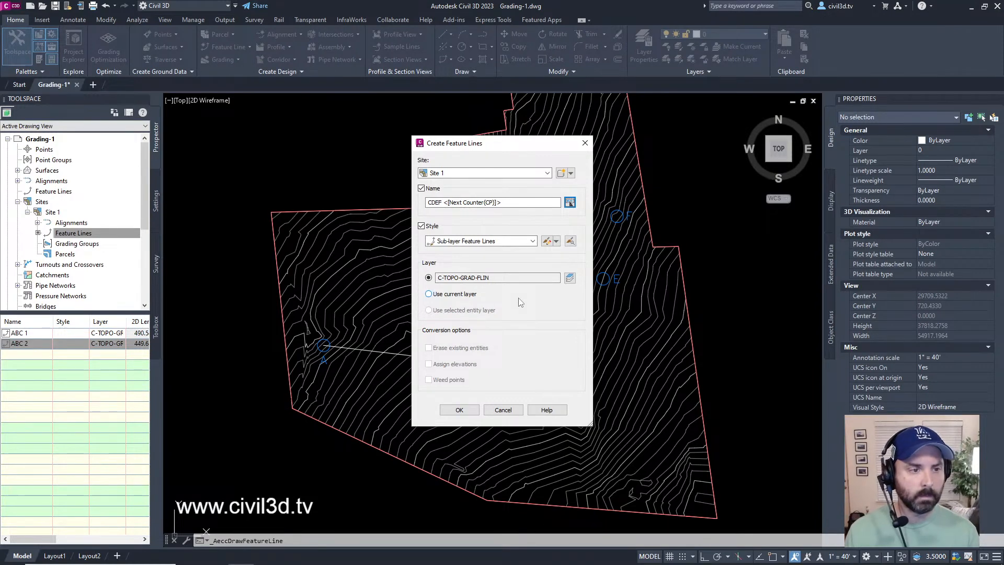
Step: Set the new feature line's style to Ditch and accept the creation settings
click(477, 242)
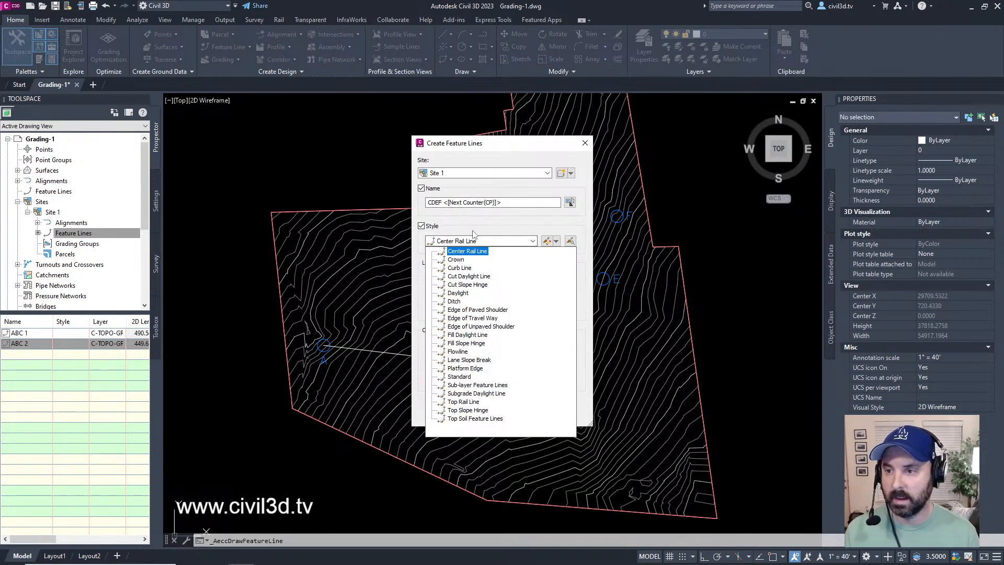
click(474, 231)
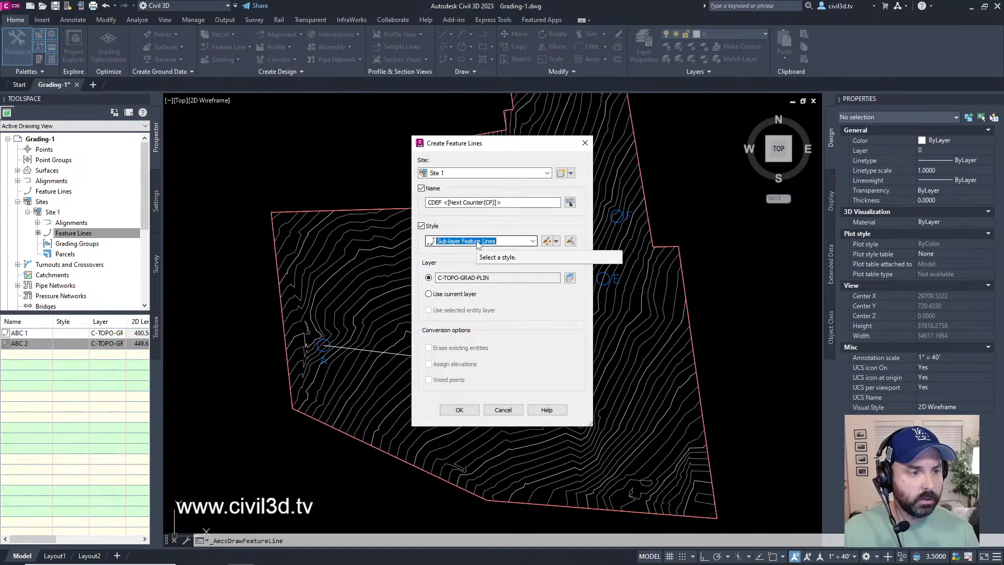
click(478, 242)
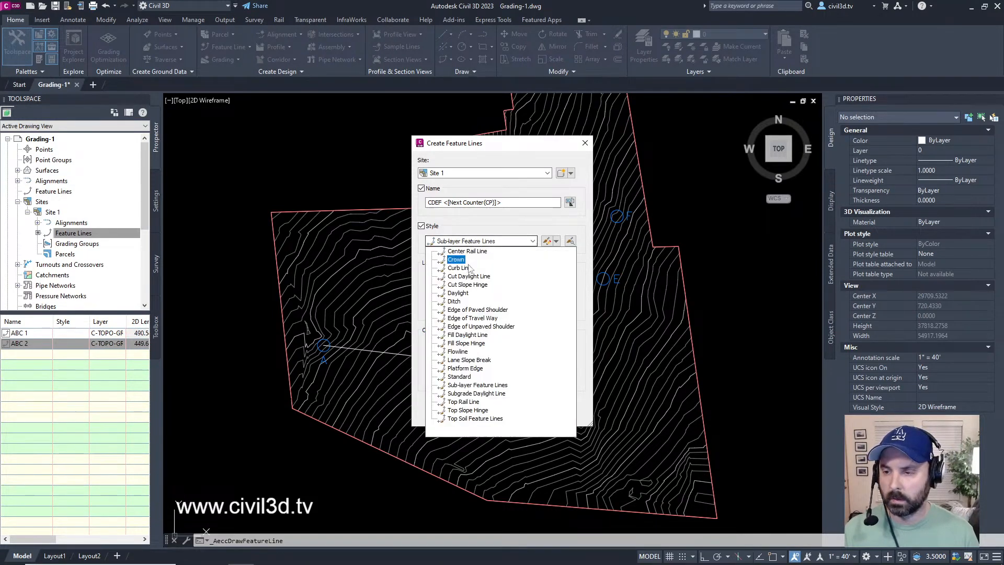
click(454, 302)
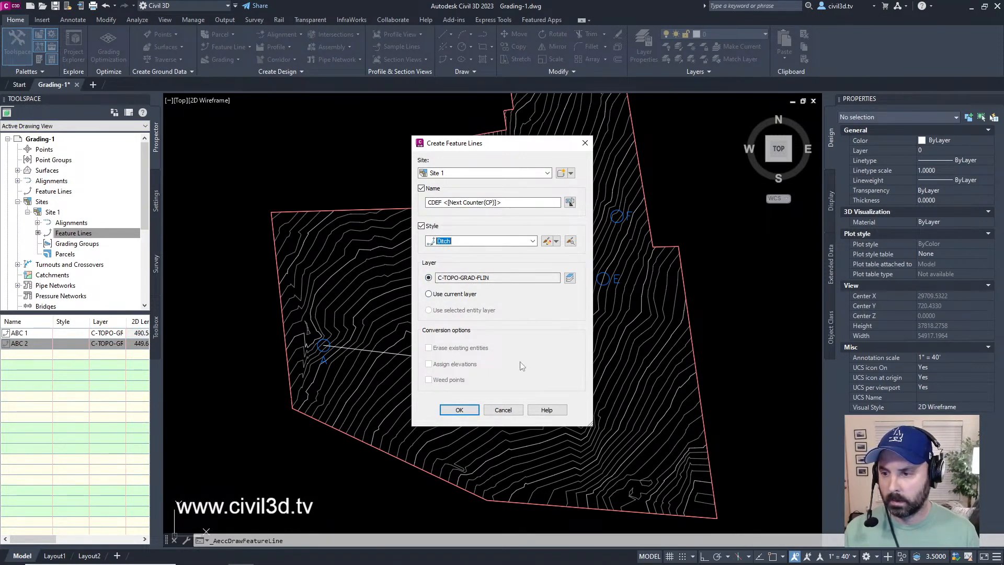
click(459, 409)
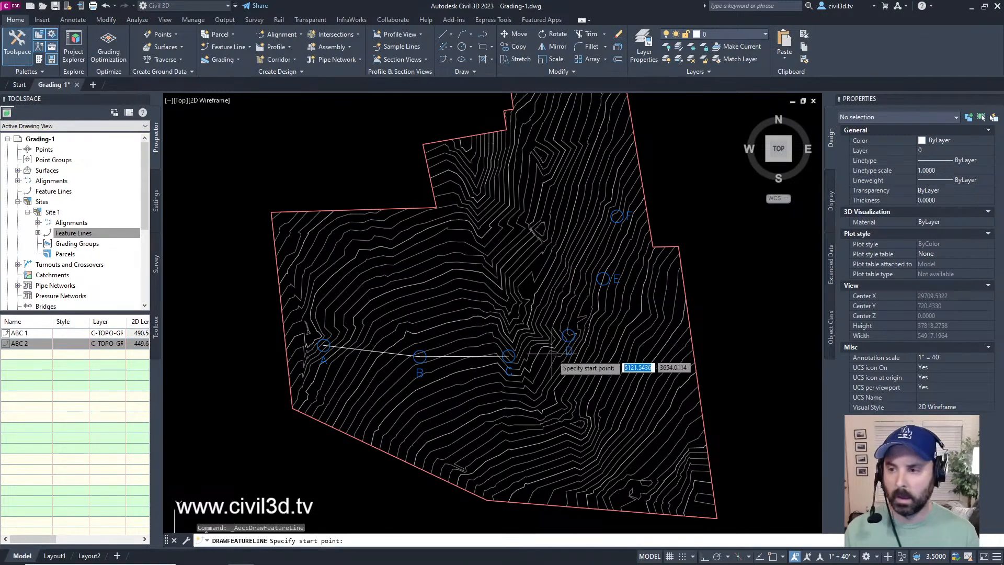
Step: Start the feature line at the exact center of circle C
scroll(534, 377, up, 2)
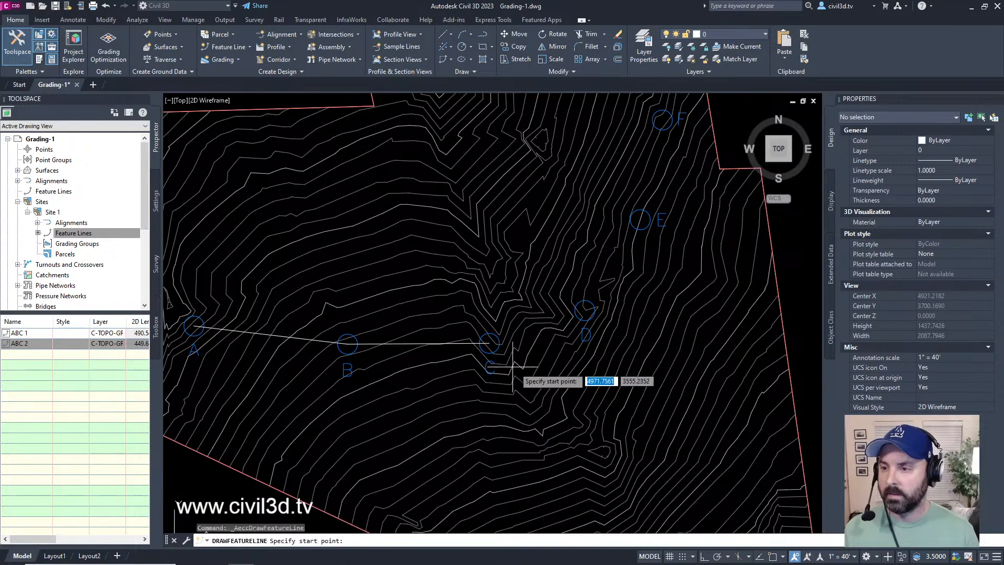
middle_drag(657, 175, 628, 232)
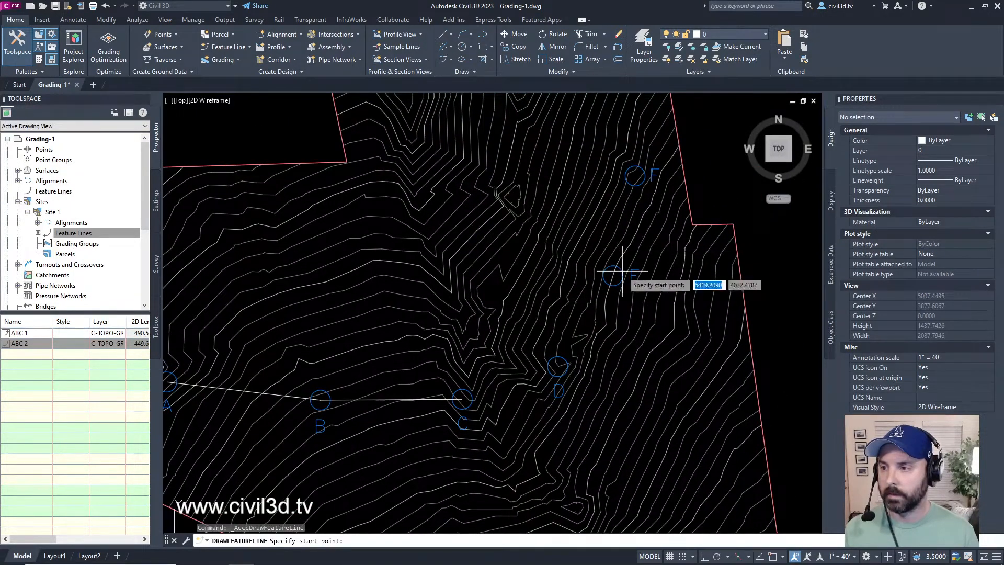
middle_drag(621, 271, 591, 298)
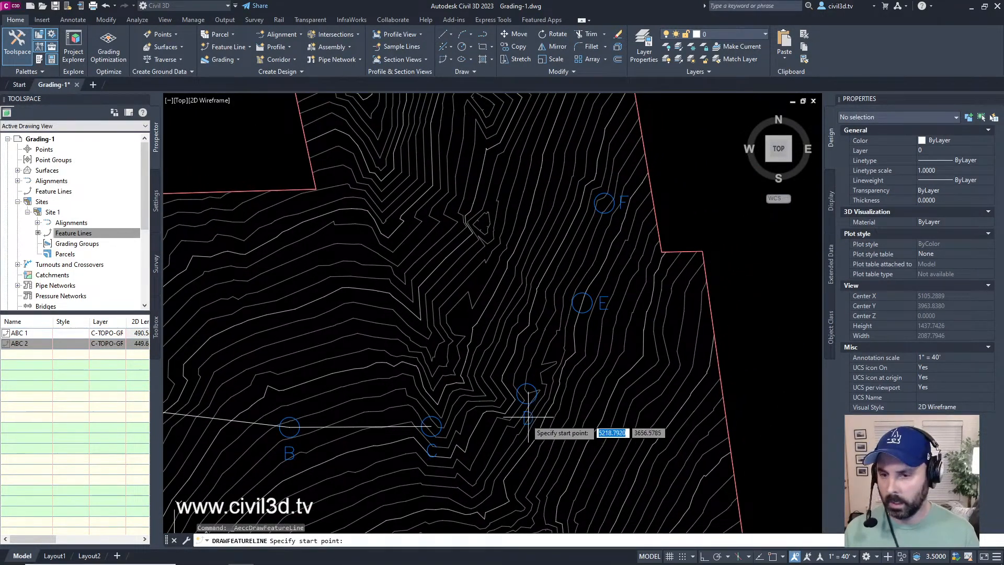
middle_drag(505, 449, 509, 430)
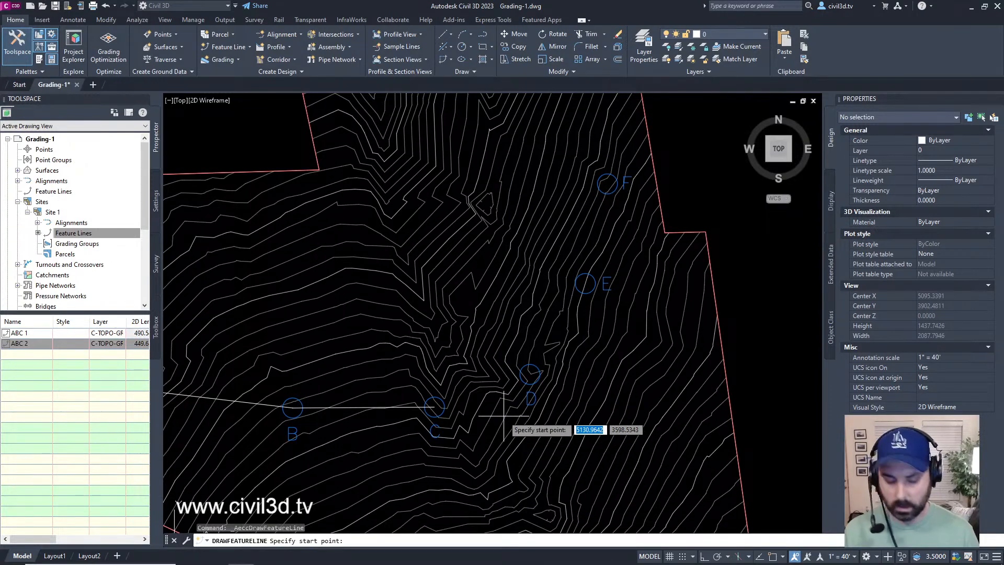
text(cen)
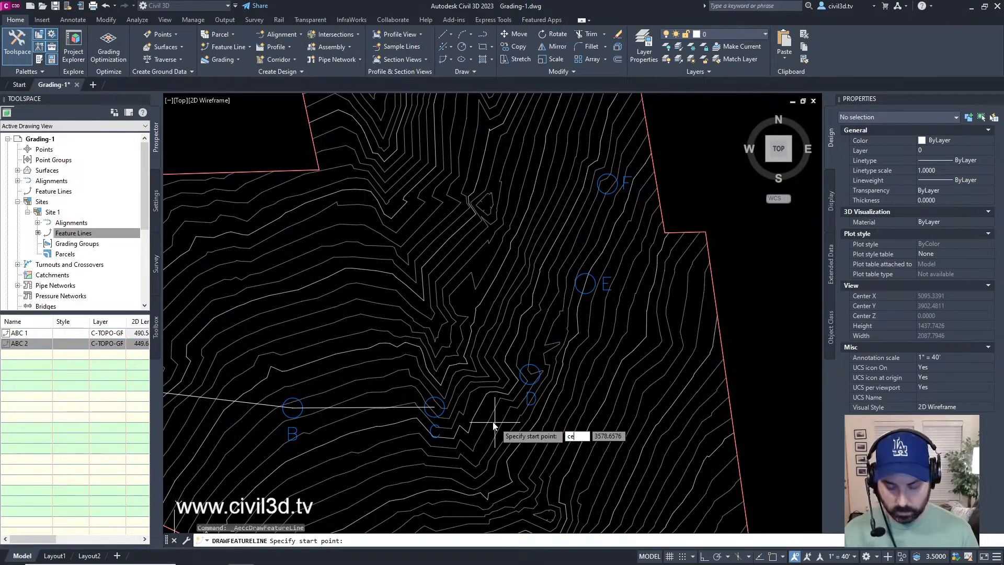
key(Return)
click(439, 411)
Step: Set the feature line's starting elevation at C to 688
text(cen)
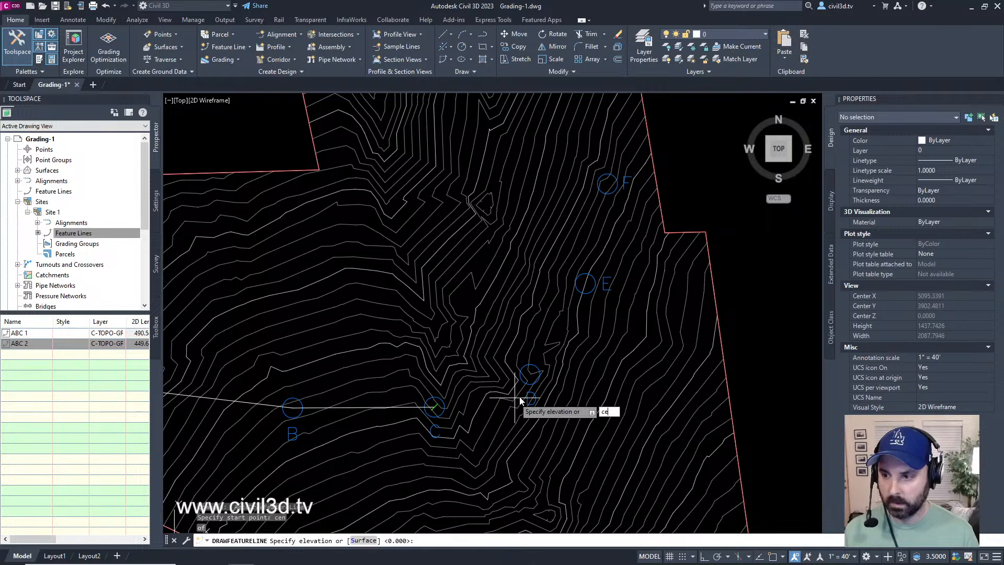
key(BackSpace)
key(BackSpace)
key(BackSpace)
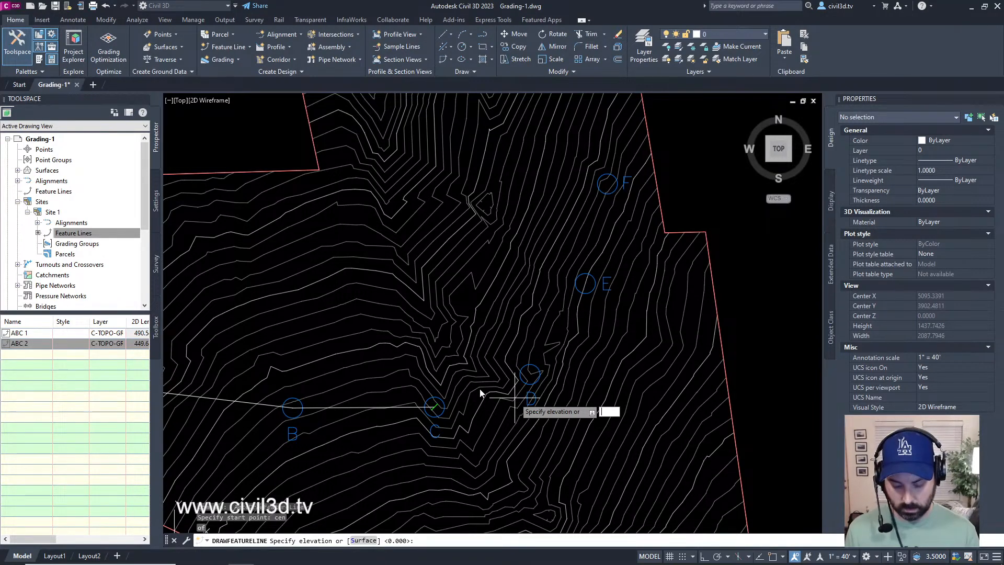
middle_drag(515, 398, 540, 347)
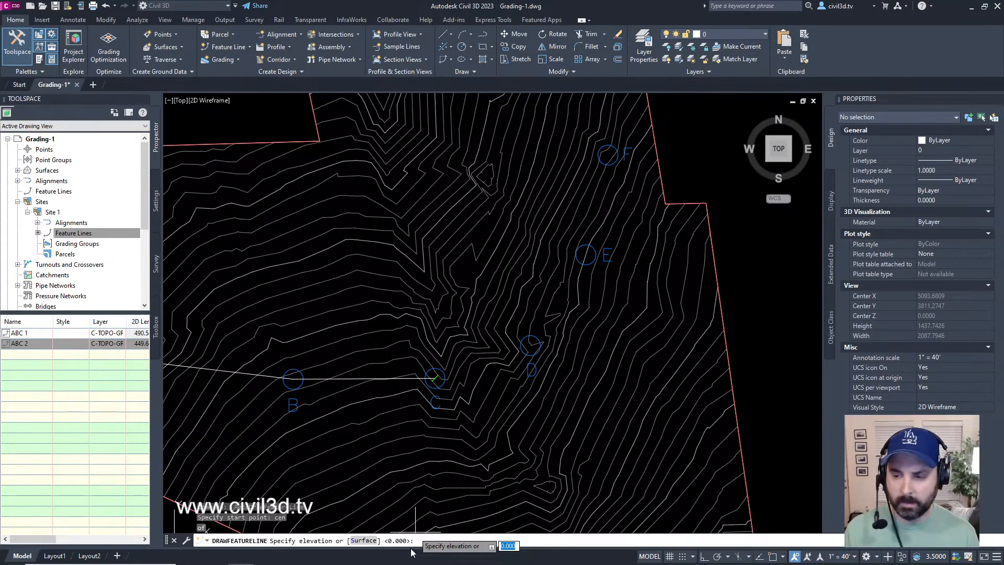
text(688)
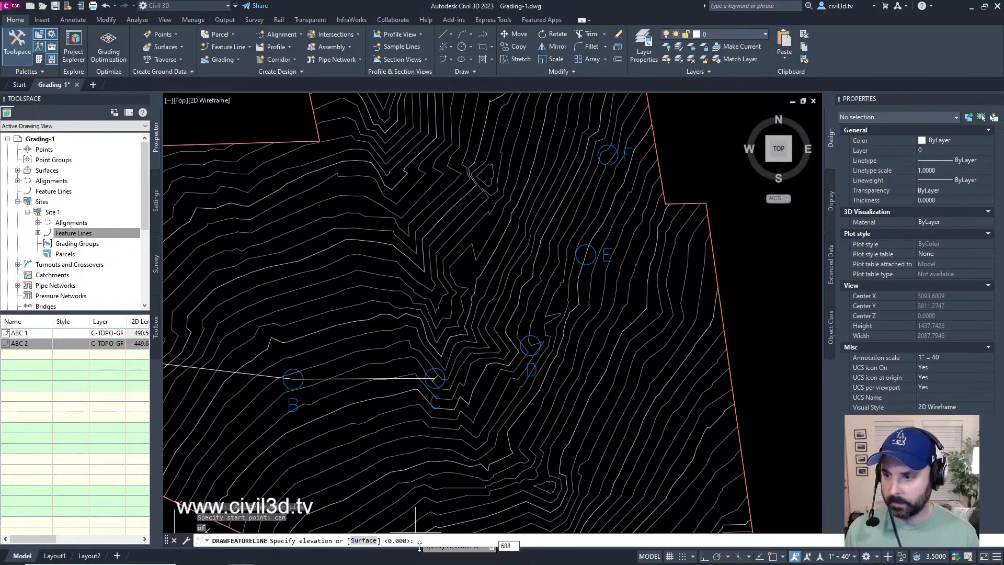
key(Return)
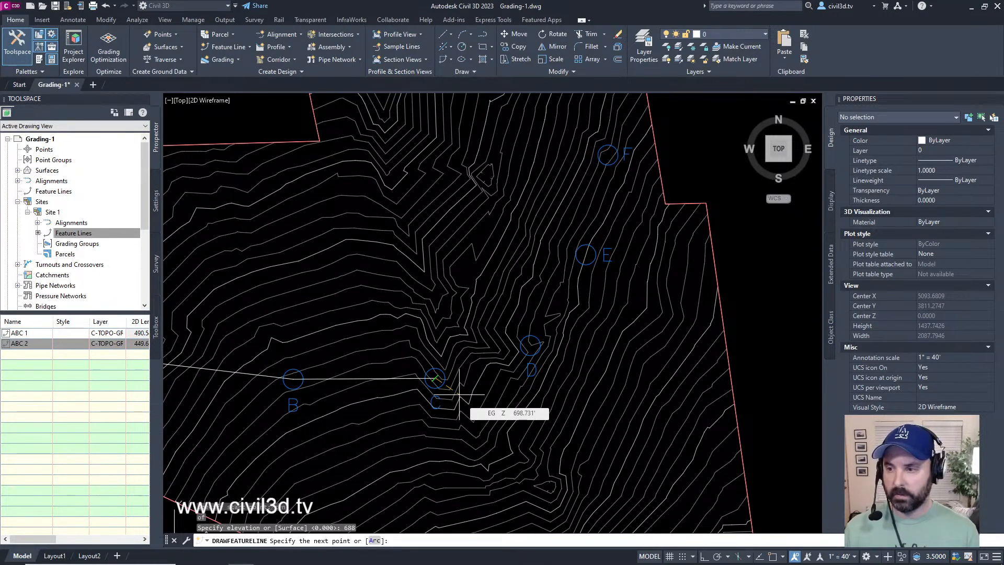
Step: Add the next feature line point at the center of circle D and make it a Transition point
text(cen)
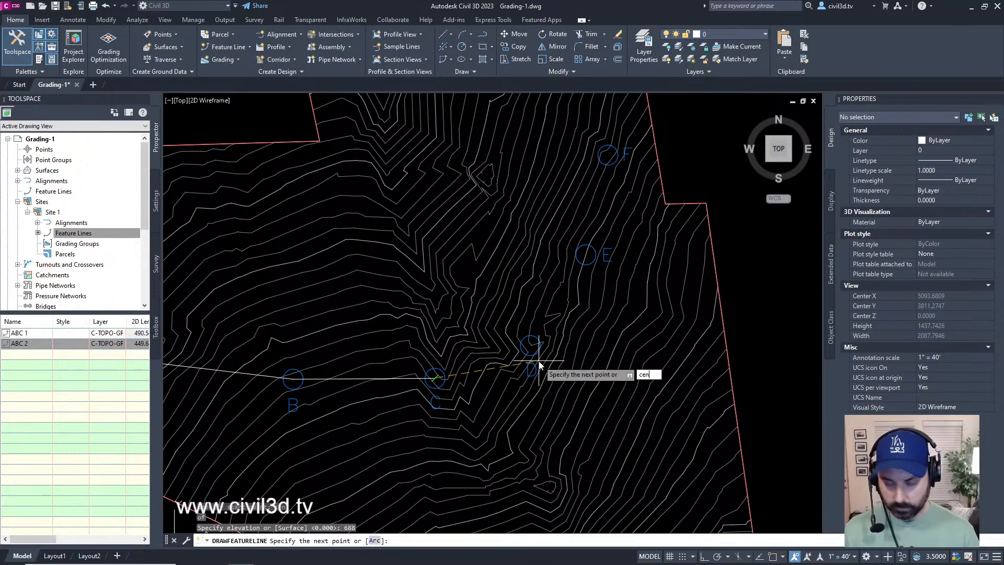
key(Return)
click(531, 345)
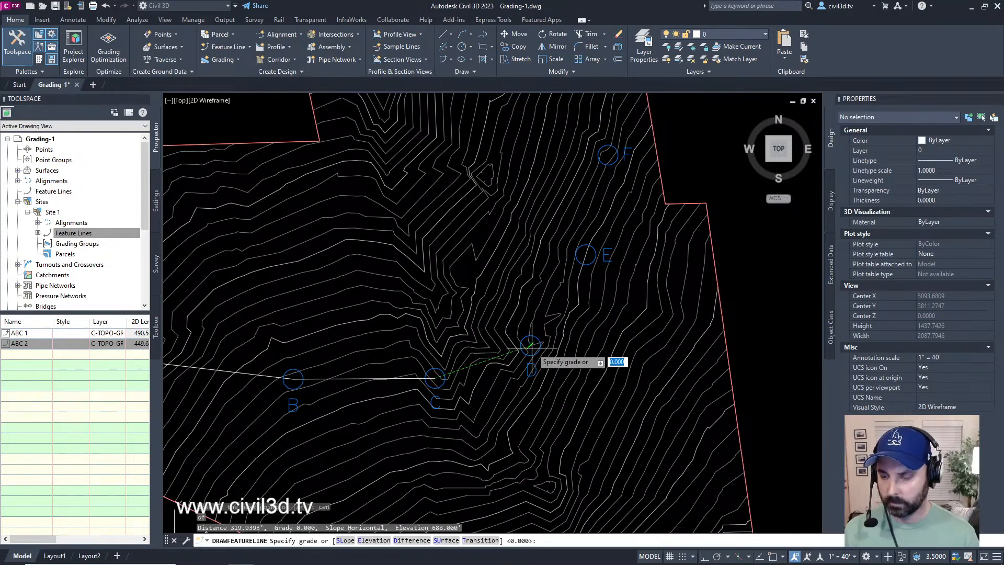
scroll(531, 346, up, 5)
mouse_move(493, 359)
middle_down()
mouse_move(578, 287)
mouse_move(574, 298)
middle_up()
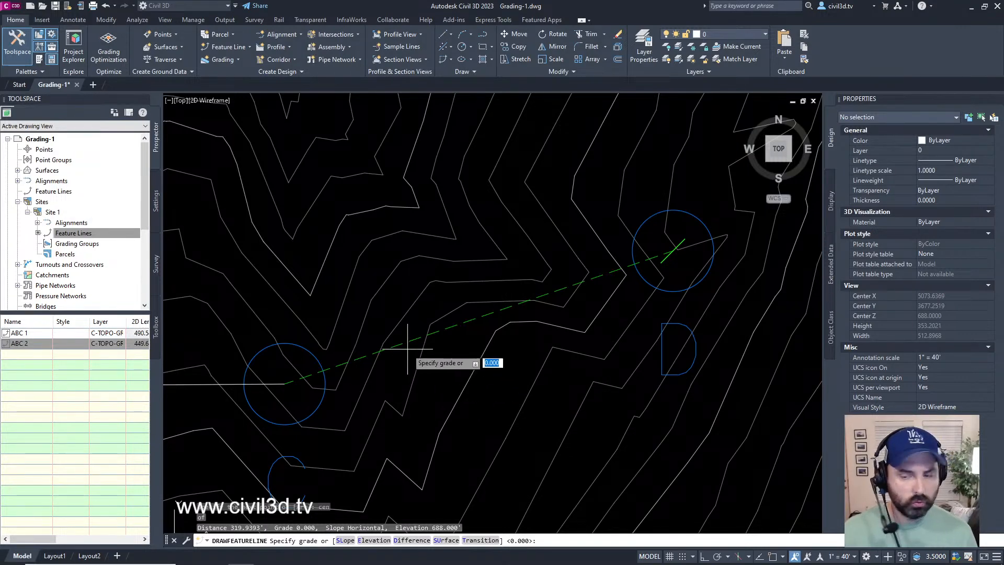
click(487, 542)
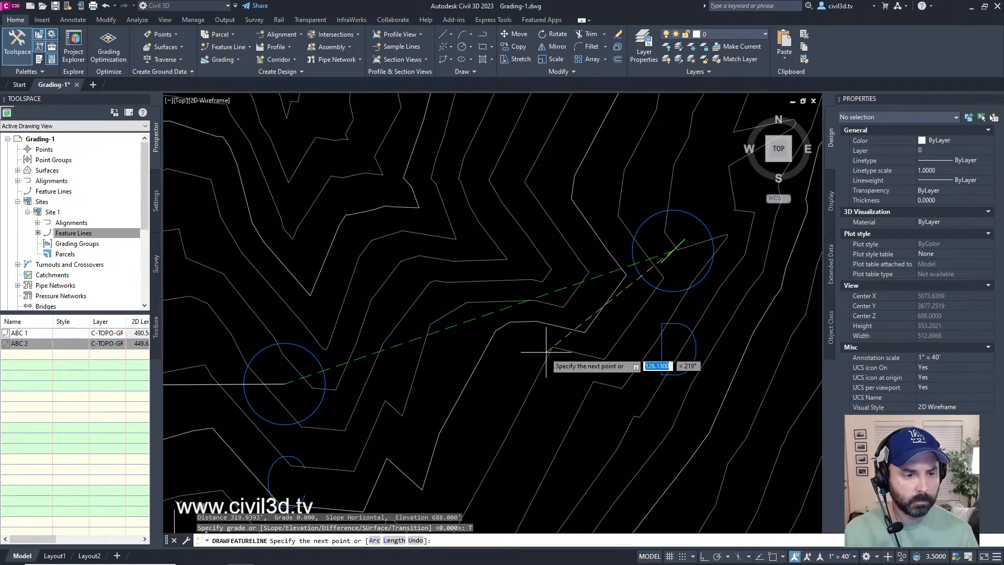
Step: Extend the feature line to the center of circle E and continue the Transition through that point
scroll(522, 296, down, 5)
scroll(529, 314, up, 3)
middle_drag(528, 331, 515, 328)
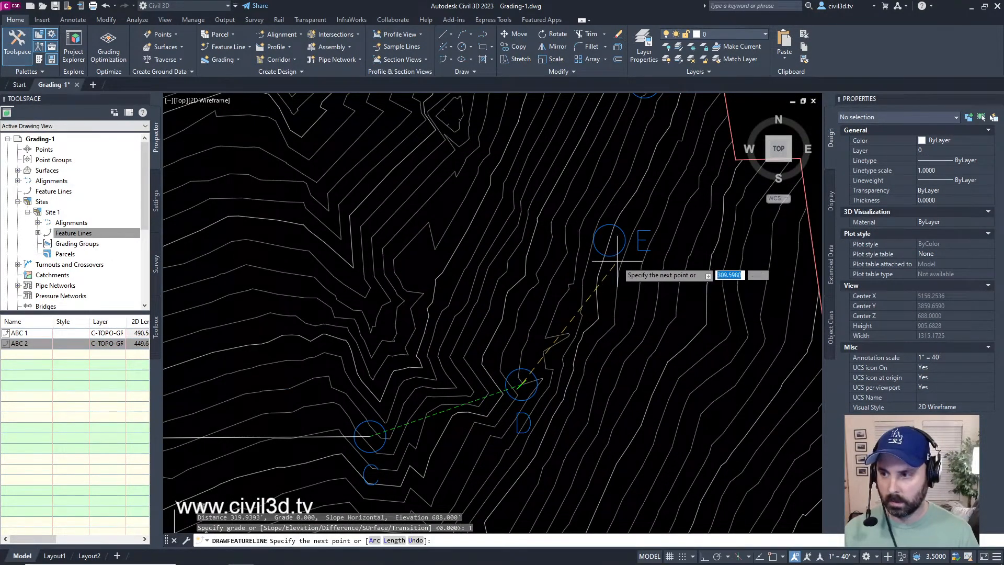
text(cen)
key(Return)
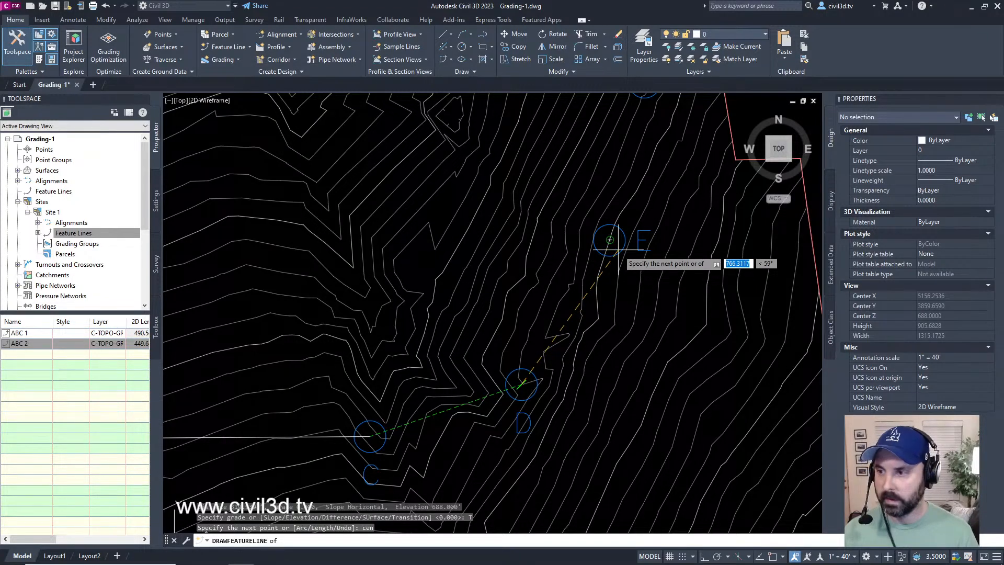
click(617, 250)
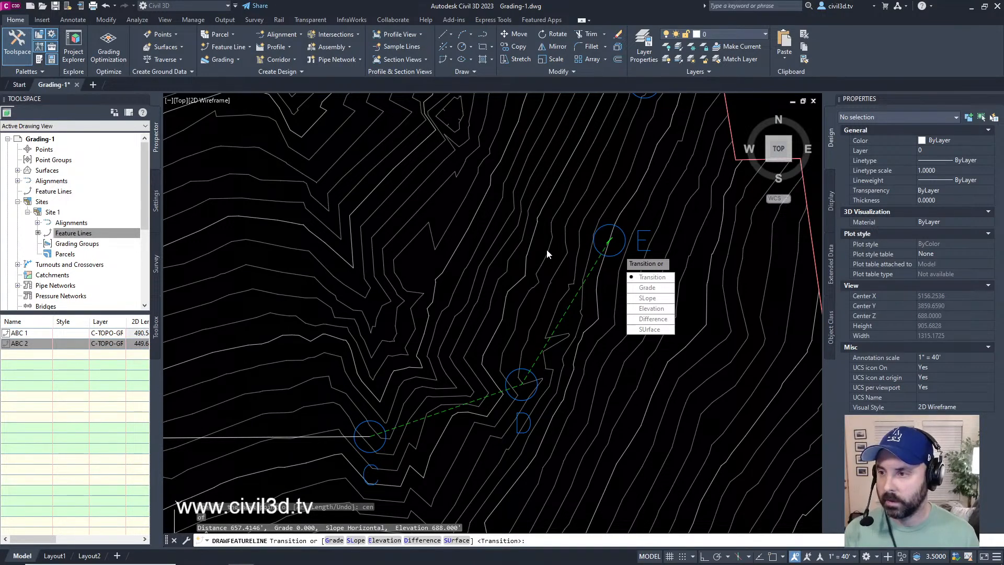
key(Return)
Step: Extend the feature line to the center of circle F
mouse_move(629, 200)
middle_down()
mouse_move(544, 361)
mouse_move(580, 320)
middle_up()
text(cen)
key(Return)
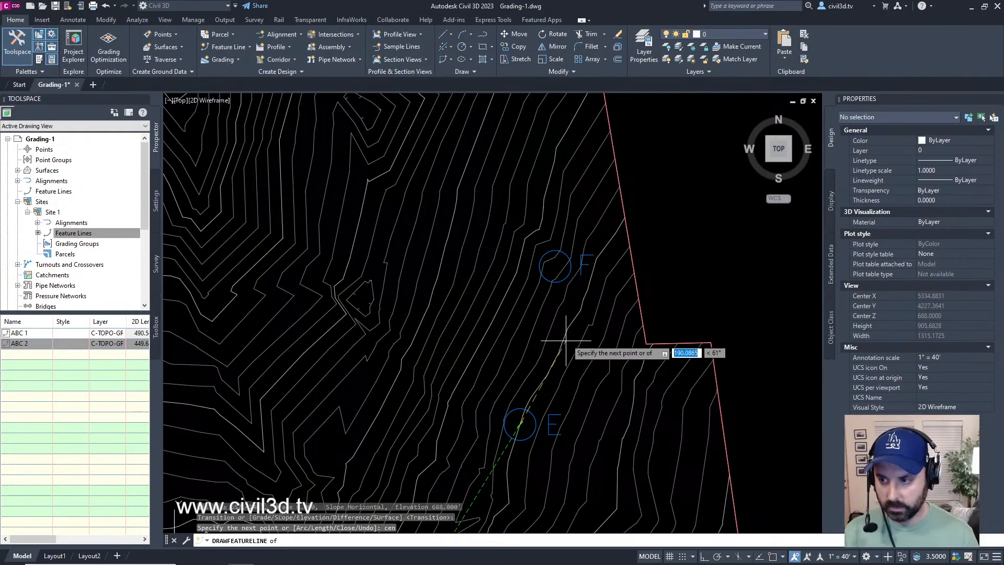
click(558, 281)
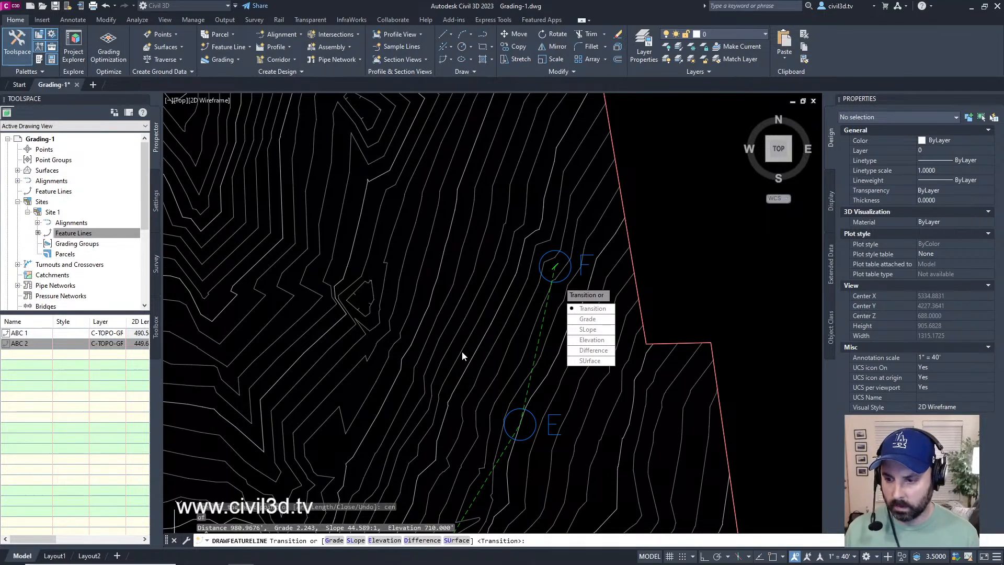
Step: Set the elevation at point F from the EG surface, accept the surface value, and finish the feature line
click(456, 540)
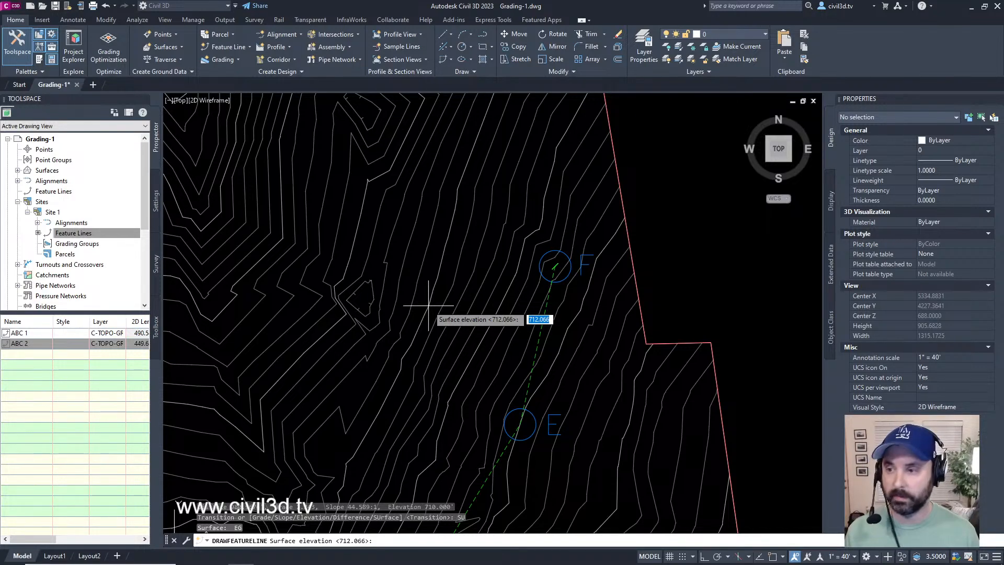
key(Return)
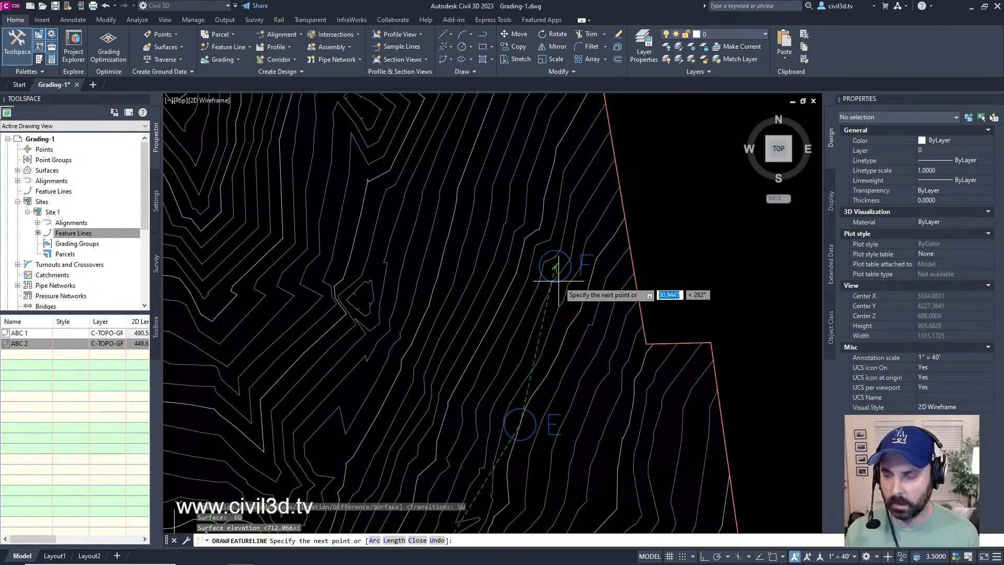
key(Return)
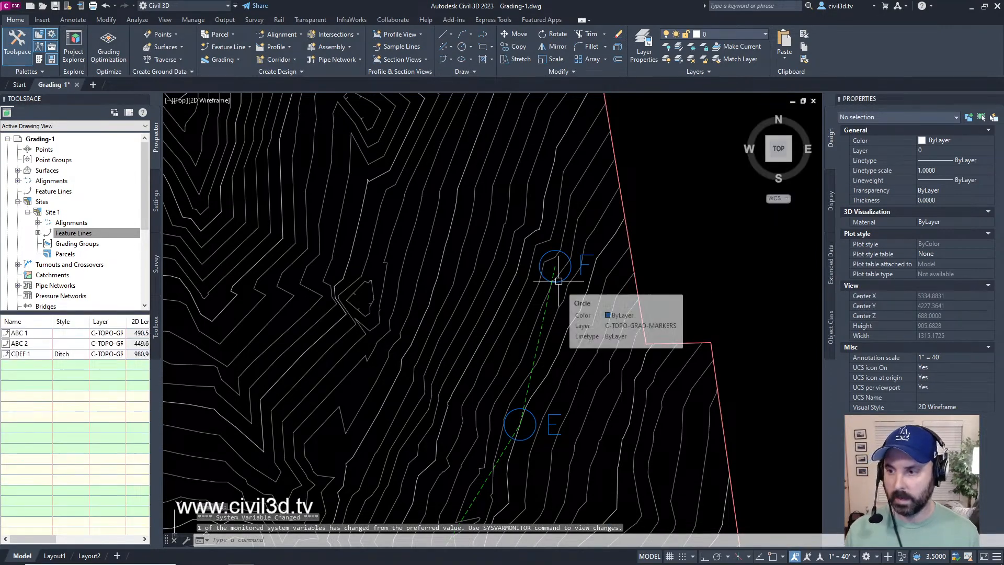
key(Escape)
Step: Change the style of the CDEF feature line to Crown and deselect it
mouse_move(551, 321)
middle_down()
mouse_move(567, 242)
mouse_move(586, 266)
mouse_move(596, 254)
middle_up()
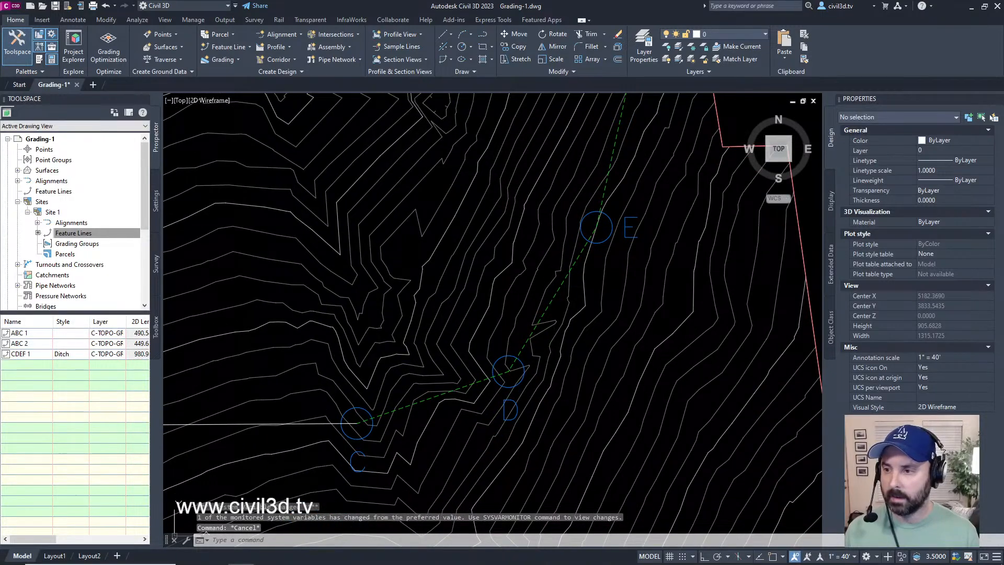
click(549, 314)
mouse_move(548, 313)
middle_down()
mouse_move(540, 367)
mouse_move(609, 350)
mouse_move(584, 439)
middle_up()
middle_drag(609, 336, 601, 372)
scroll(616, 276, up, 2)
middle_drag(571, 479, 620, 274)
middle_drag(522, 476, 616, 348)
middle_drag(579, 392, 634, 377)
middle_drag(664, 331, 636, 417)
scroll(636, 416, down, 2)
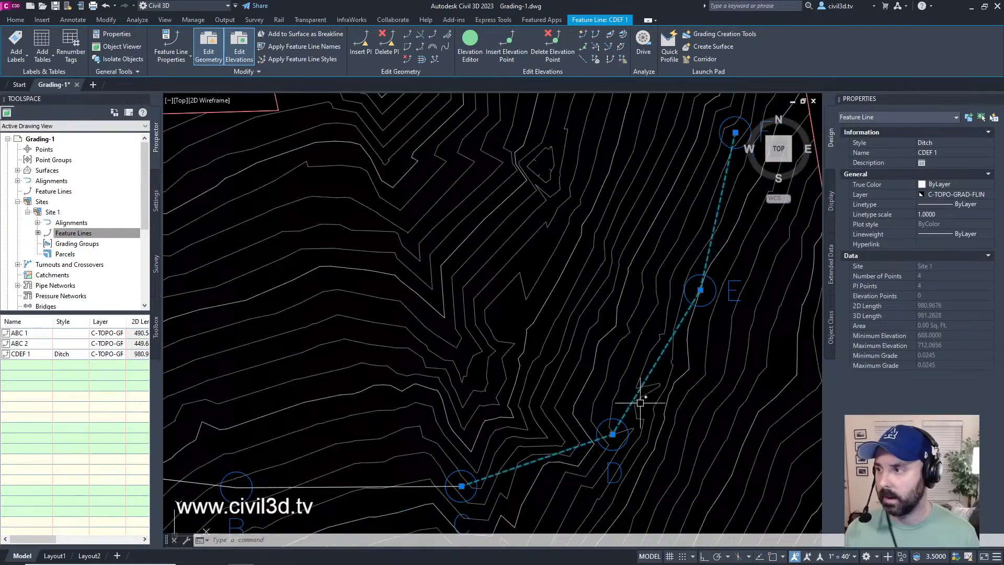
middle_drag(656, 357, 634, 398)
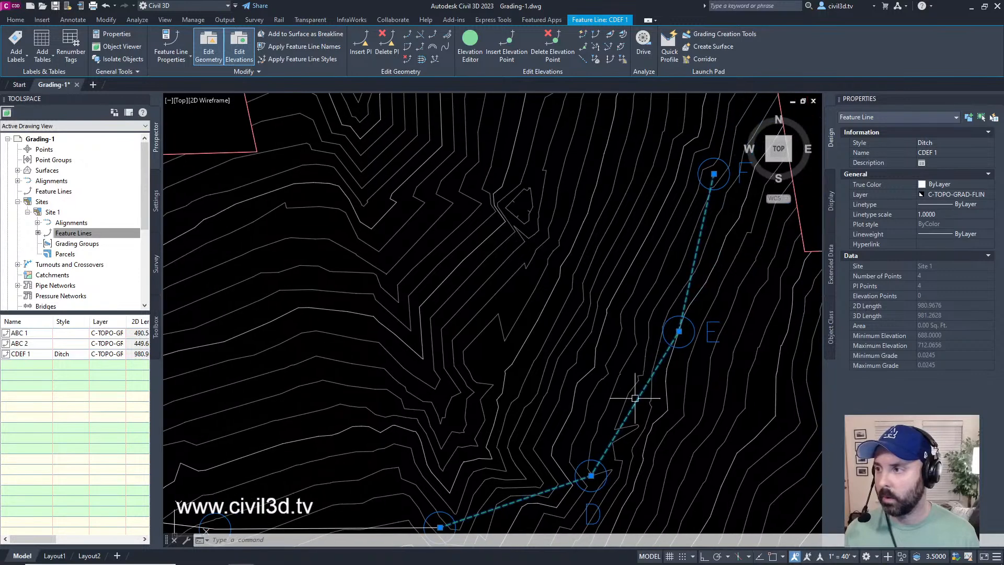
click(936, 144)
click(942, 142)
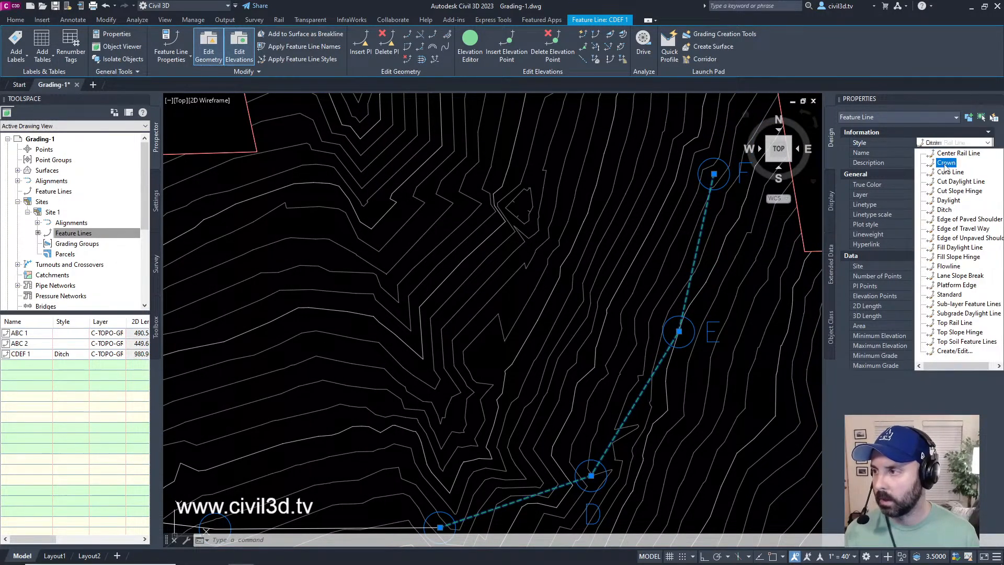
click(945, 163)
key(Escape)
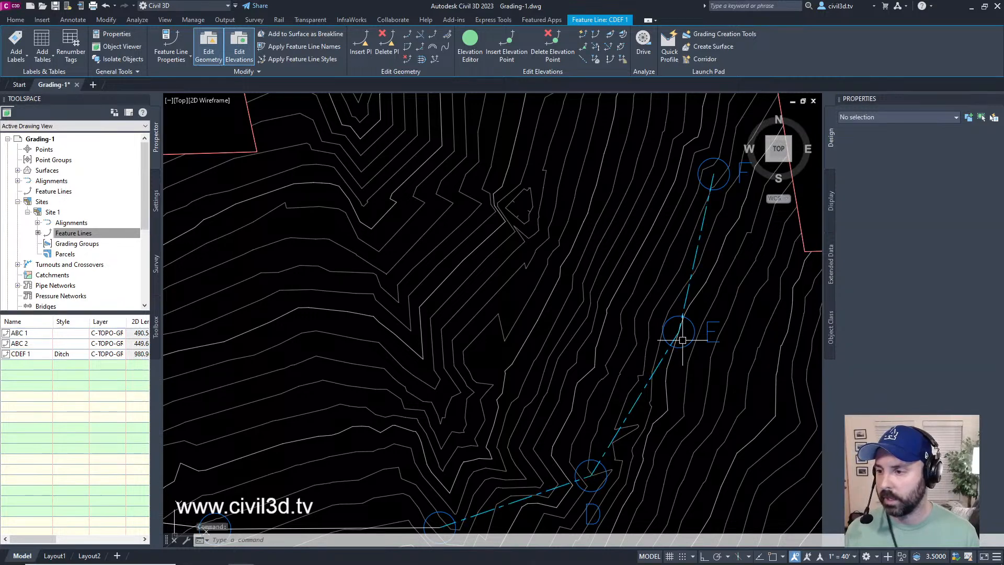
Step: Change the style of the CDEF feature line back to Ditch and deselect it
click(660, 365)
click(956, 143)
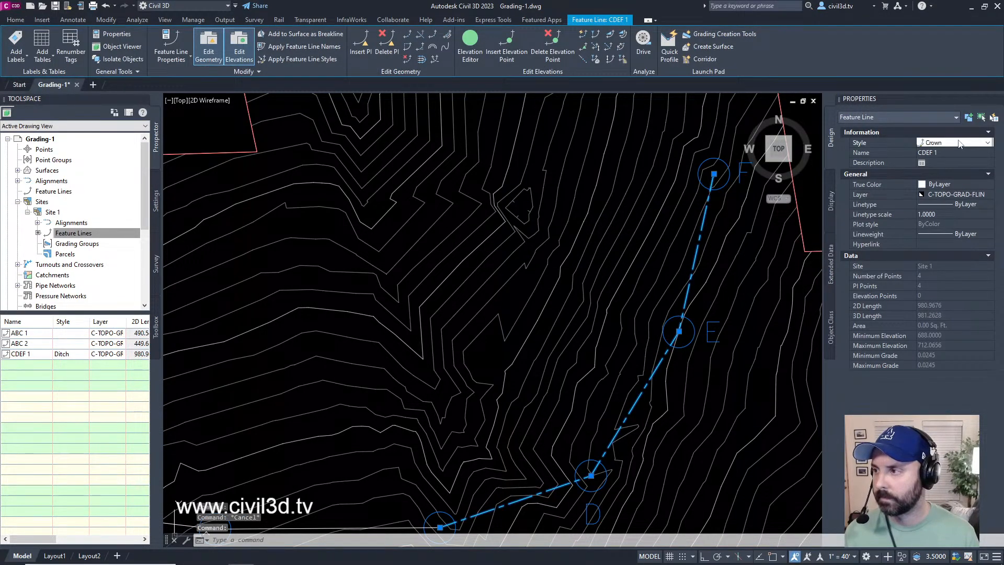
click(961, 143)
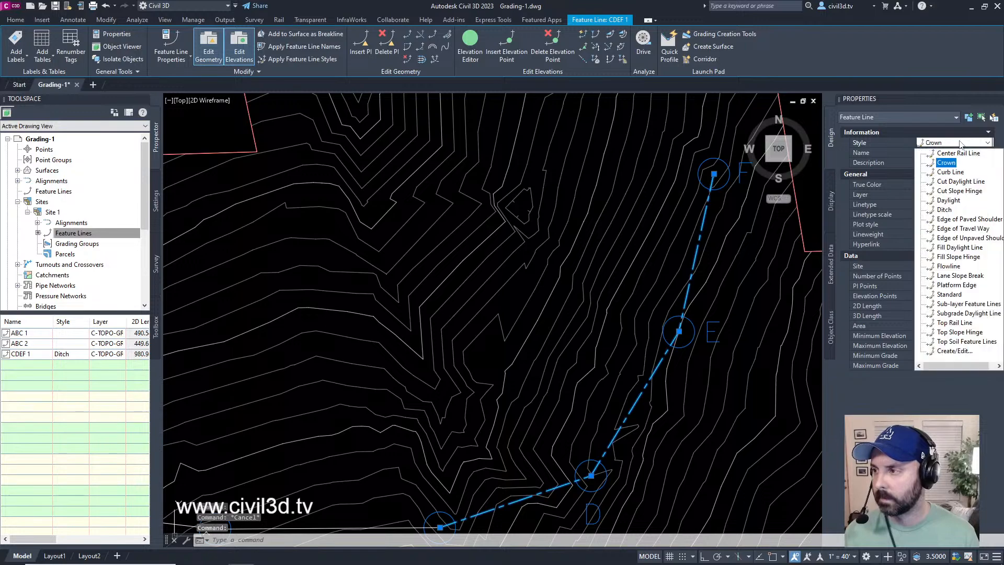
click(944, 210)
key(Escape)
mouse_move(611, 435)
middle_down()
mouse_move(569, 367)
mouse_move(530, 418)
middle_up()
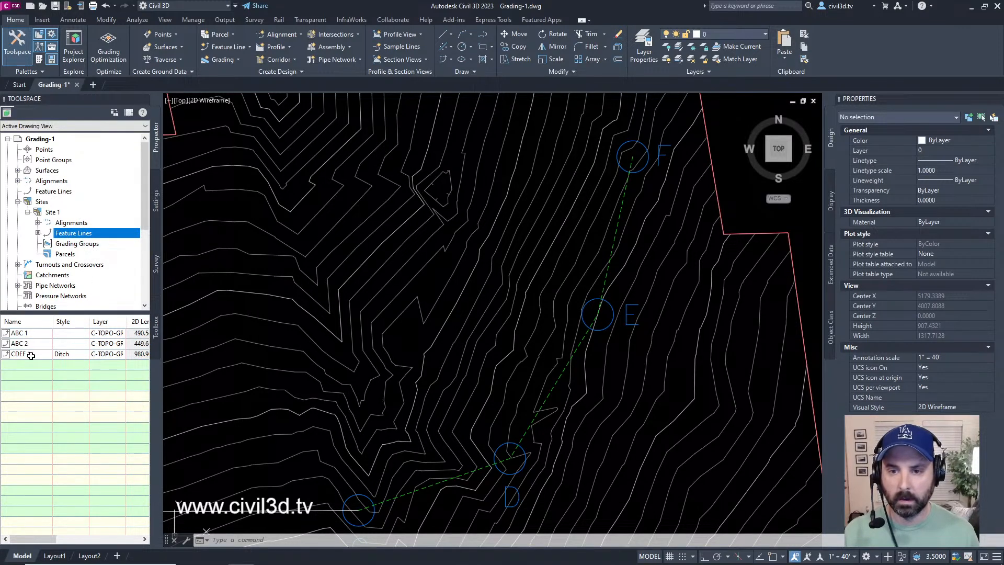
Step: Inspect the elevations and grades at points and segments of the CDEF feature line with Quick Elevation Edit
click(581, 338)
middle_drag(426, 419, 437, 395)
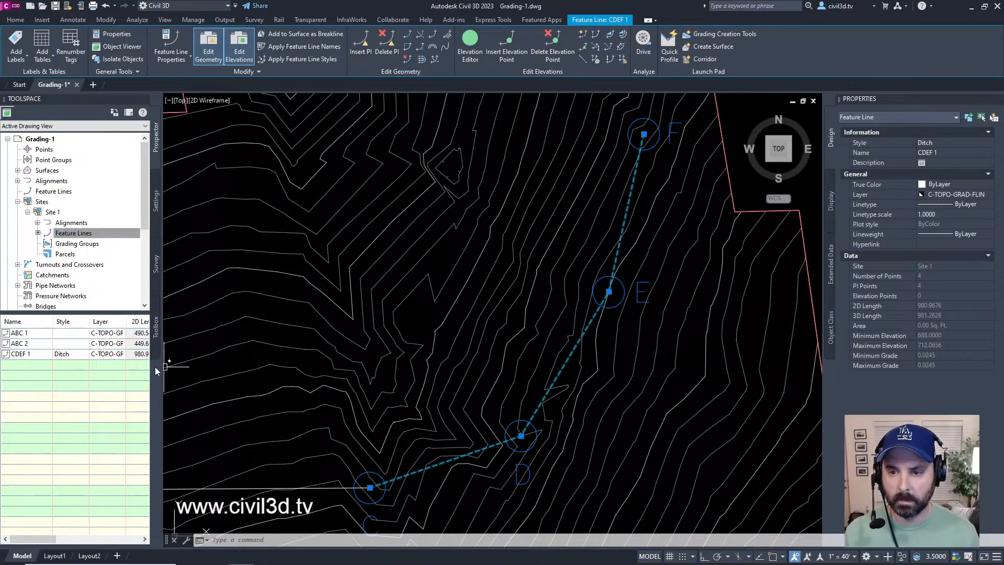
middle_drag(360, 406, 309, 421)
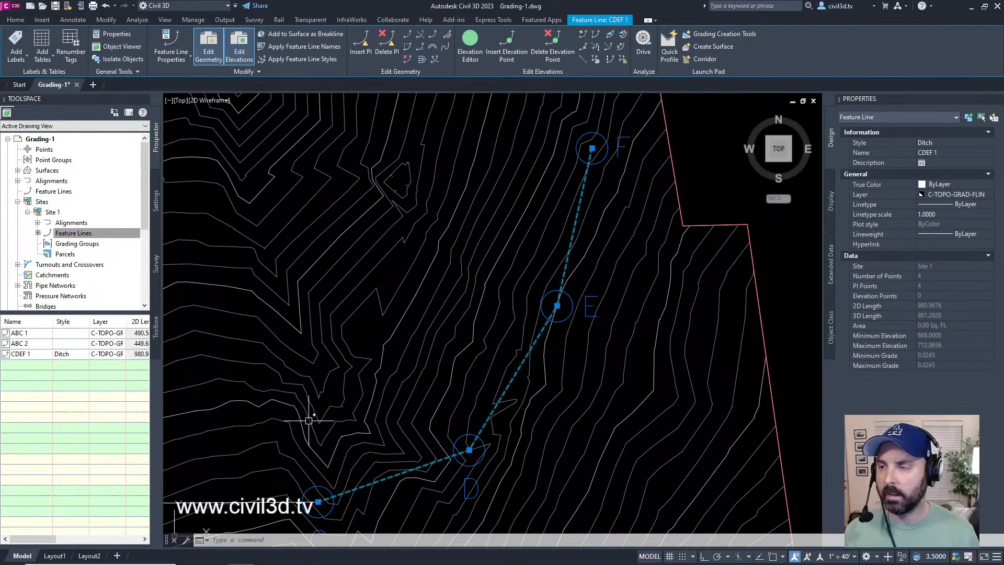
click(583, 34)
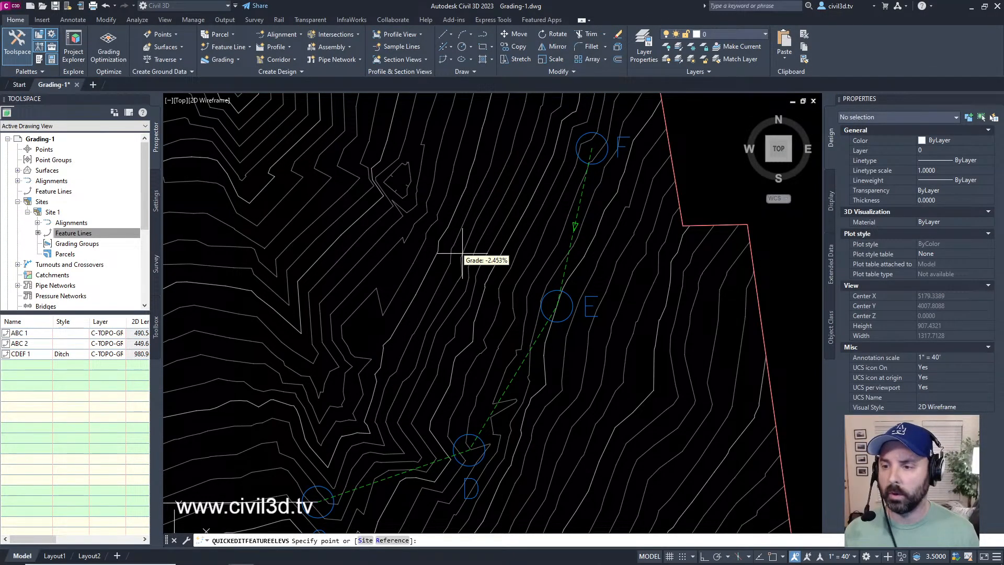
middle_drag(402, 368, 427, 341)
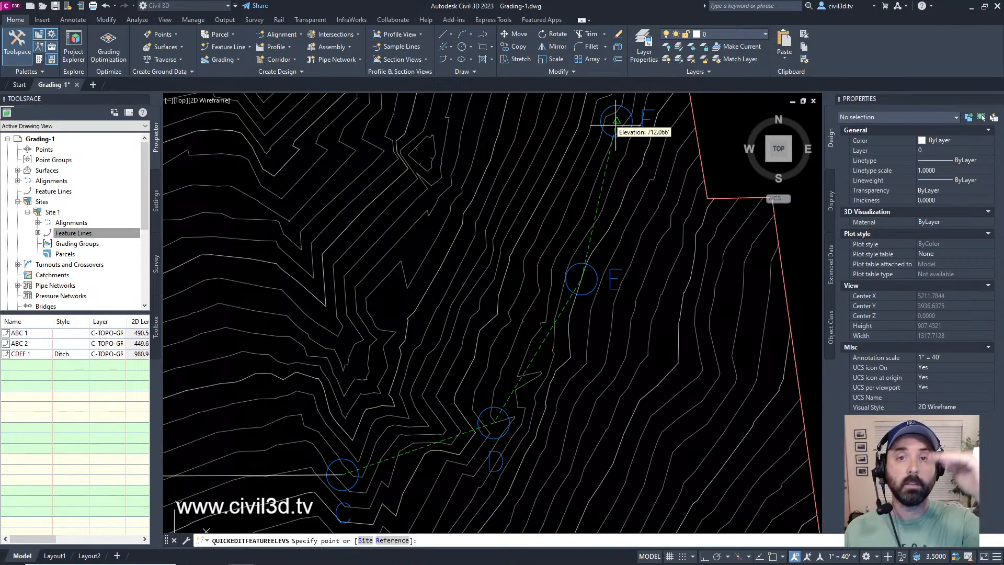
scroll(651, 303, down, 4)
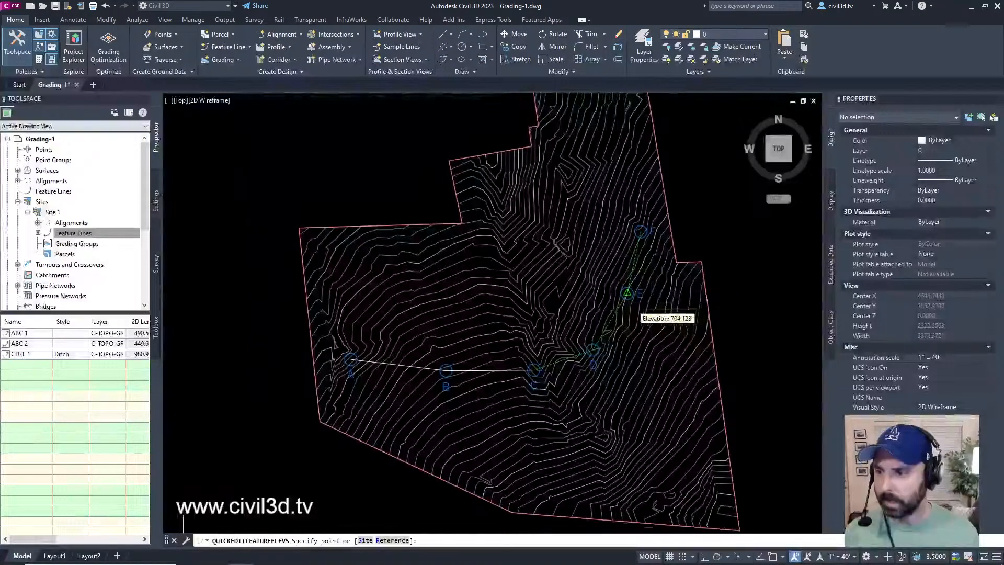
scroll(635, 308, up, 4)
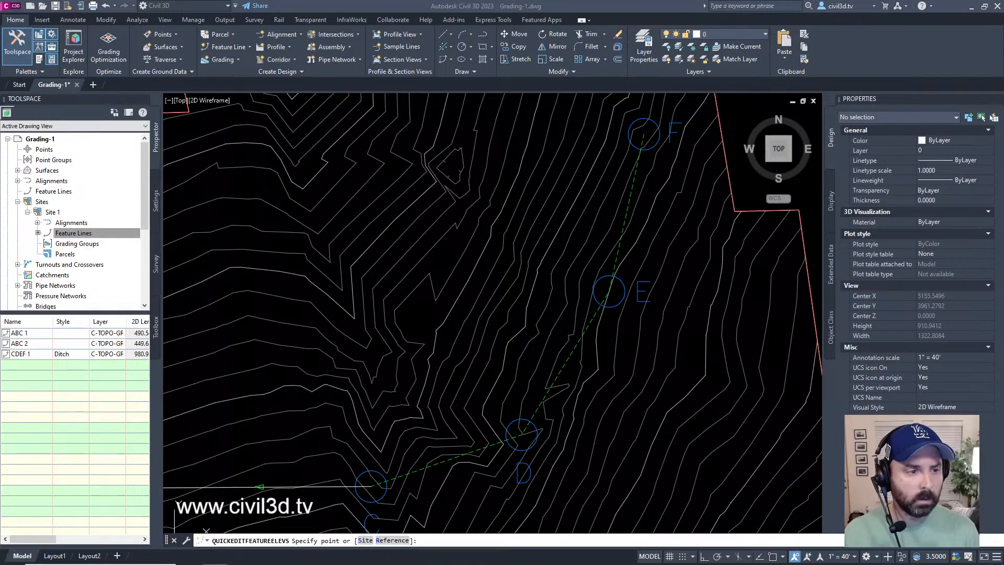
key(Escape)
key(Escape)
Step: Examine the ABC feature lines and the CDEF feature line together by selecting them across the site
scroll(512, 276, down, 2)
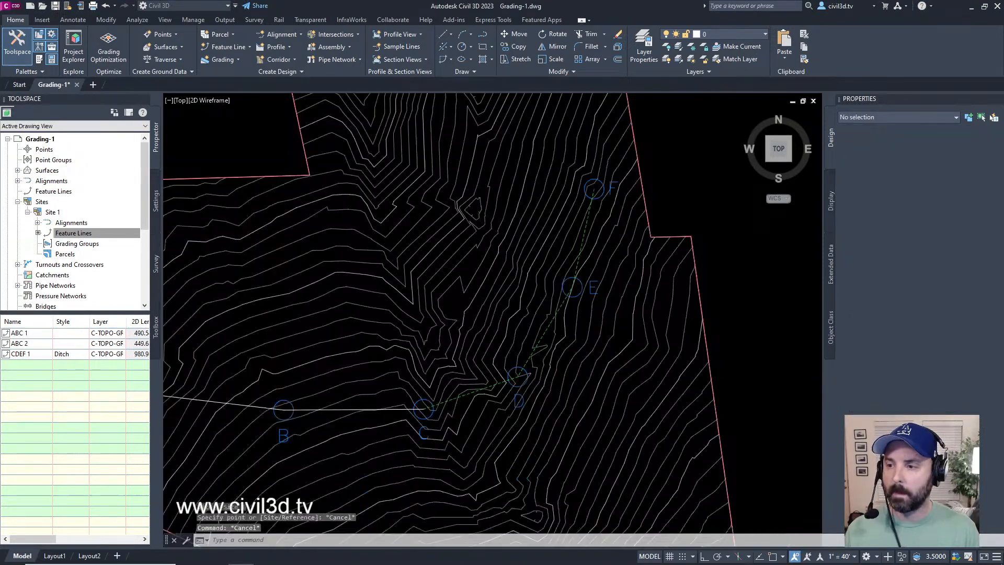
scroll(512, 276, down, 3)
scroll(531, 291, up, 2)
scroll(494, 307, down, 2)
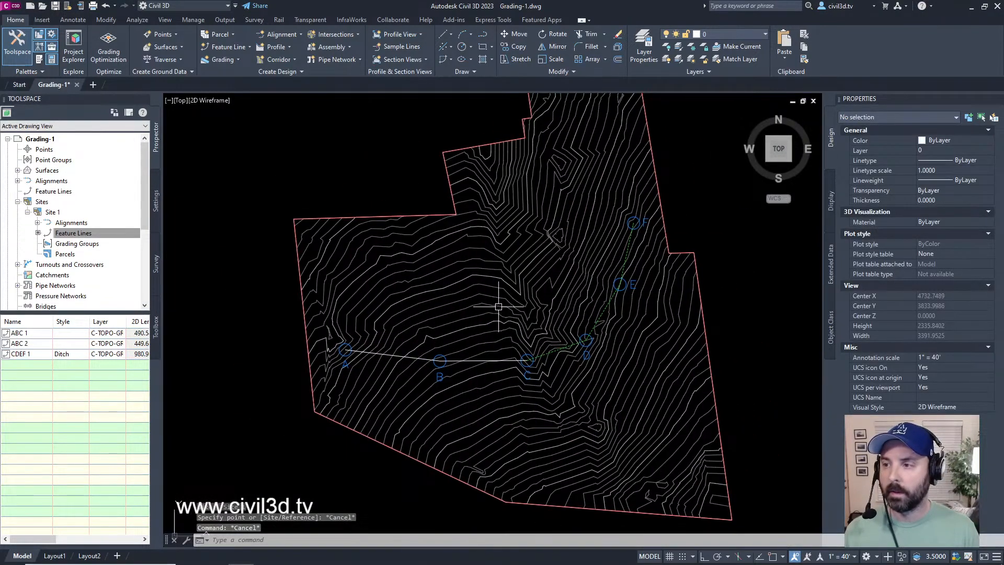
scroll(494, 307, up, 2)
click(292, 416)
key(Escape)
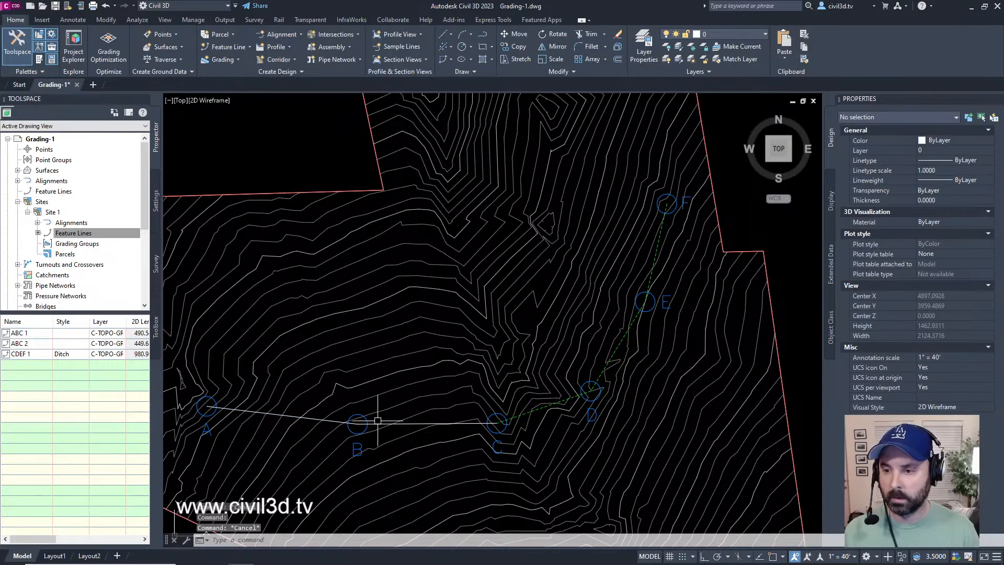
click(337, 421)
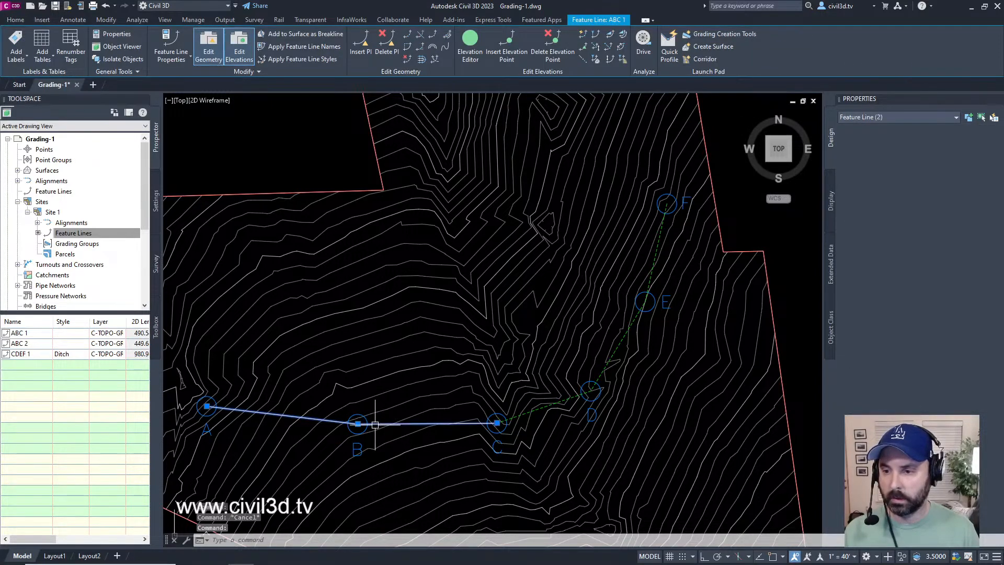
click(375, 425)
click(544, 405)
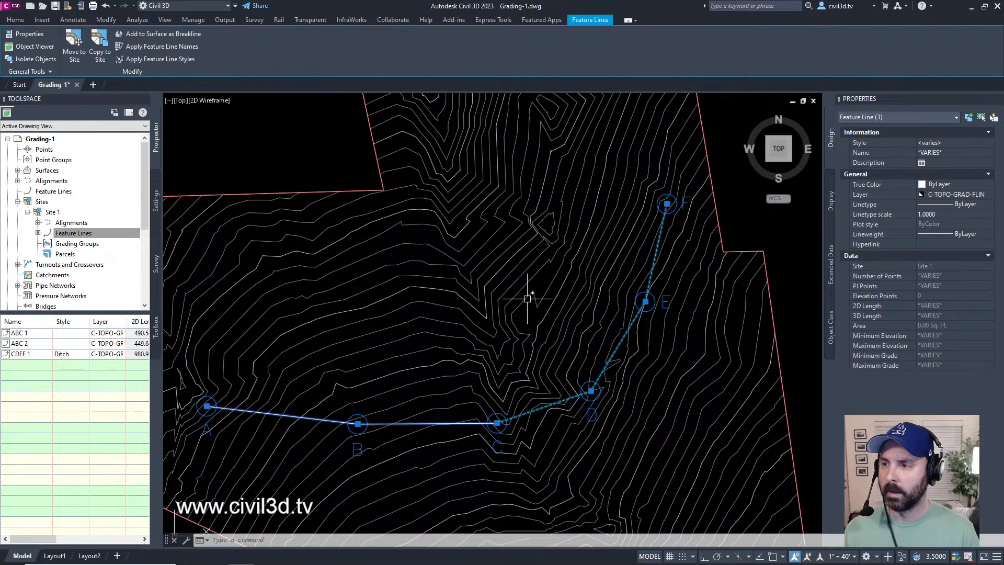
key(Escape)
key(Escape)
mouse_move(527, 294)
middle_down()
mouse_move(549, 291)
mouse_move(539, 301)
middle_up()
mouse_move(539, 301)
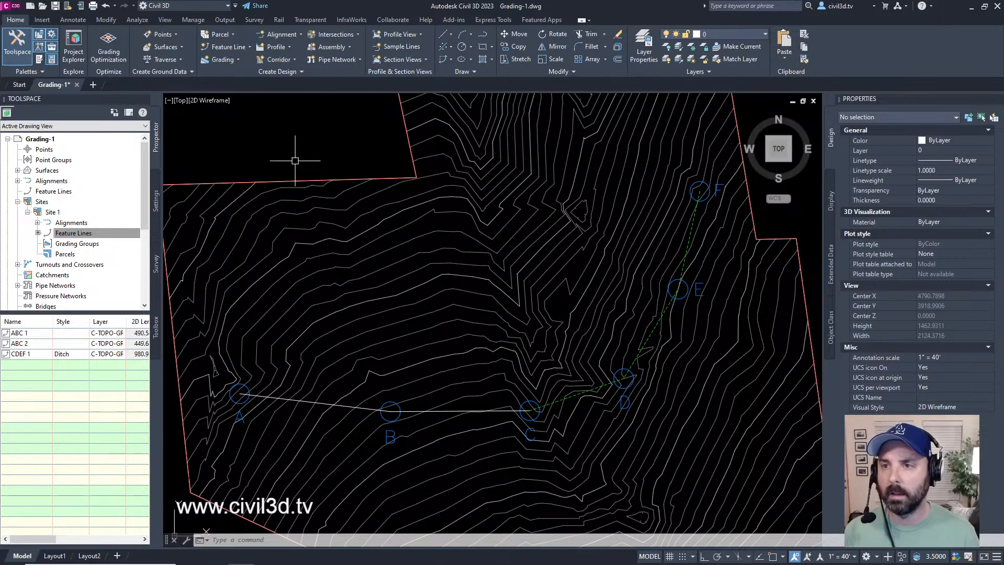
Step: Draw a four-vertex 3D polyline (3DPOLY) about 1655 ft long across the contours north of the existing feature lines
text(cd)
key(BackSpace)
key(BackSpace)
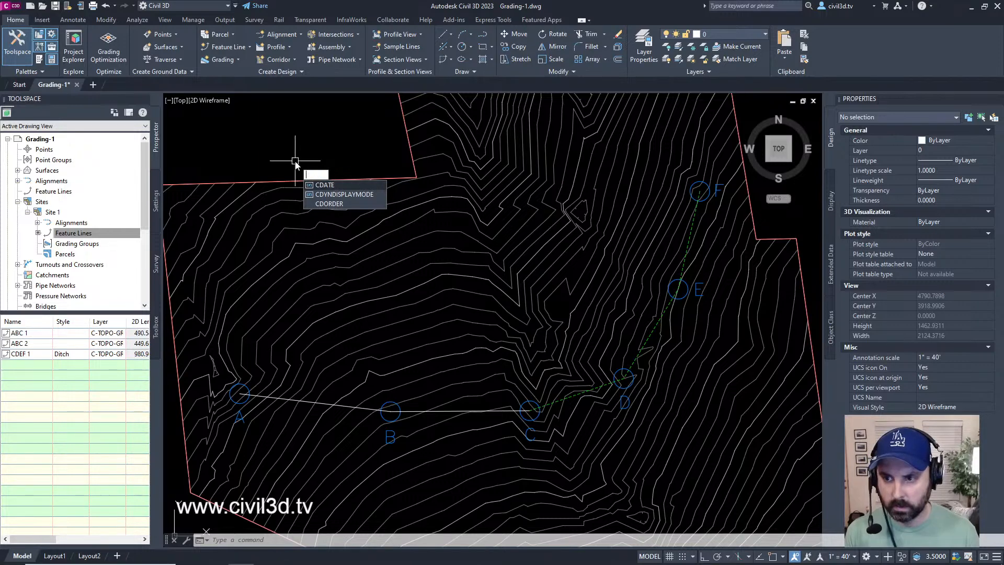
text(3DO)
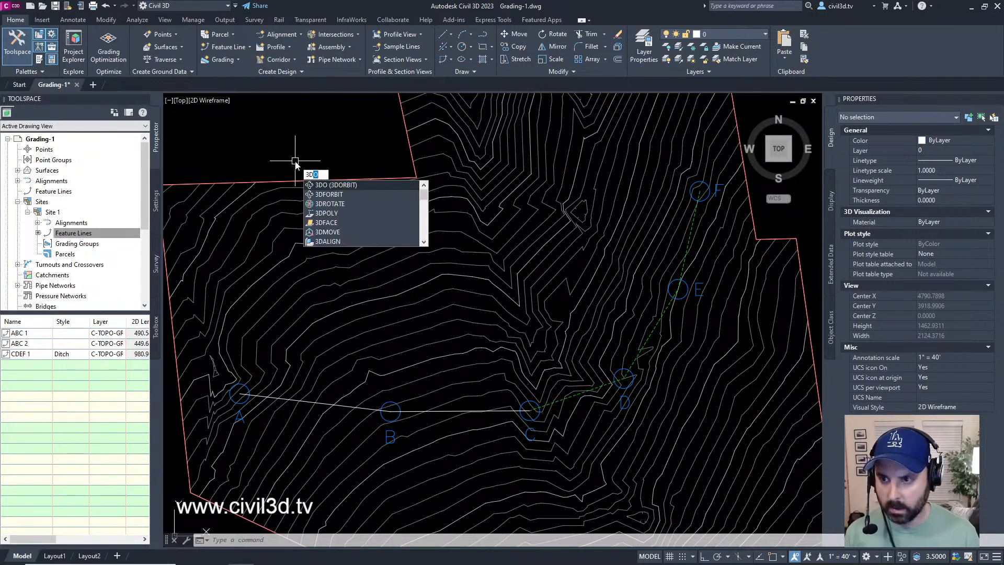
key(Down)
key(Down)
key(Down)
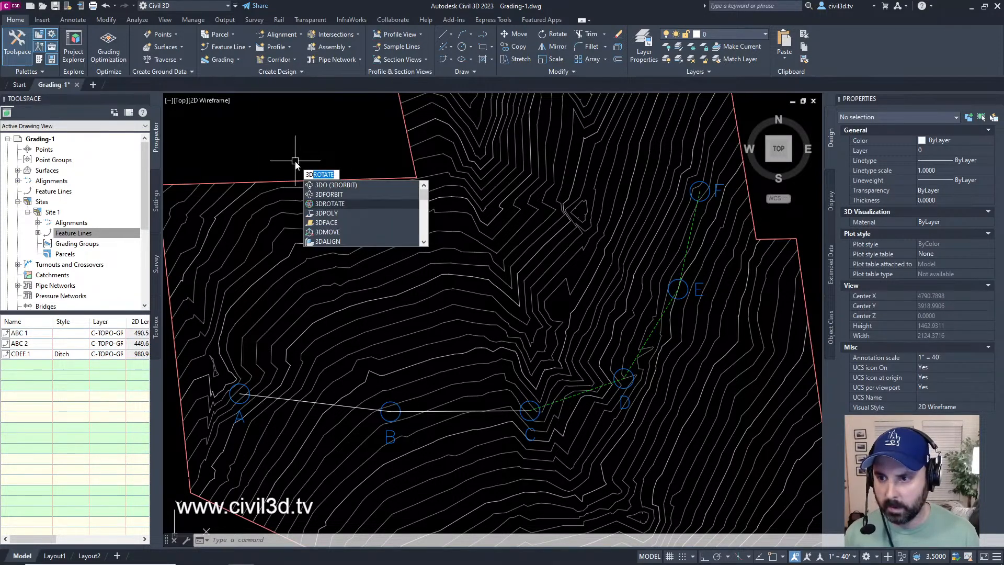
key(Return)
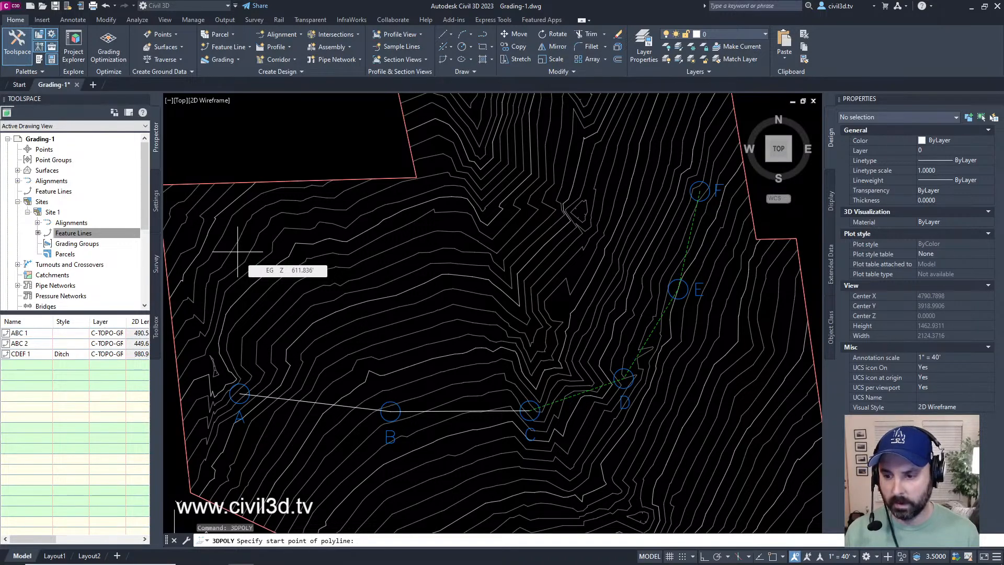
click(238, 253)
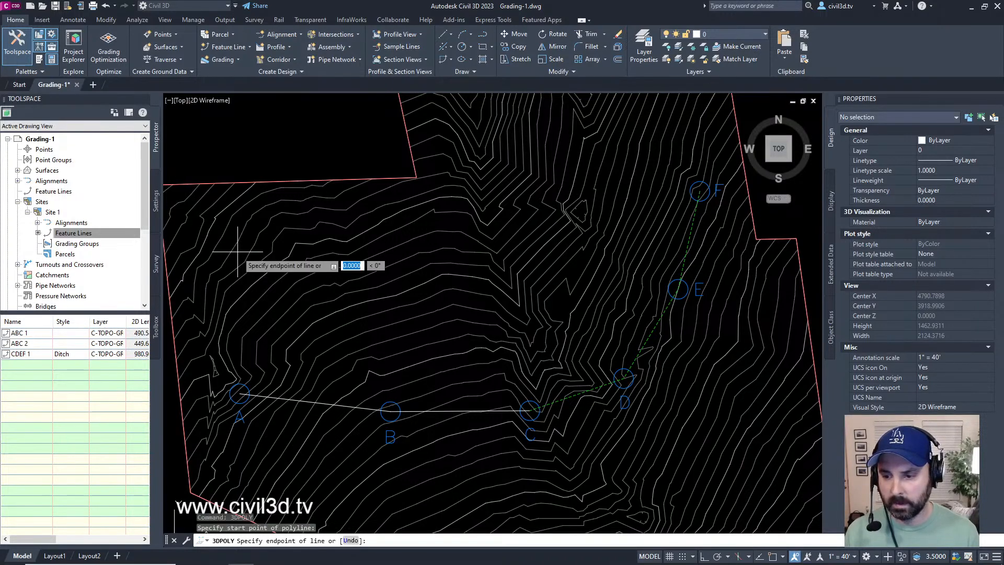
click(421, 291)
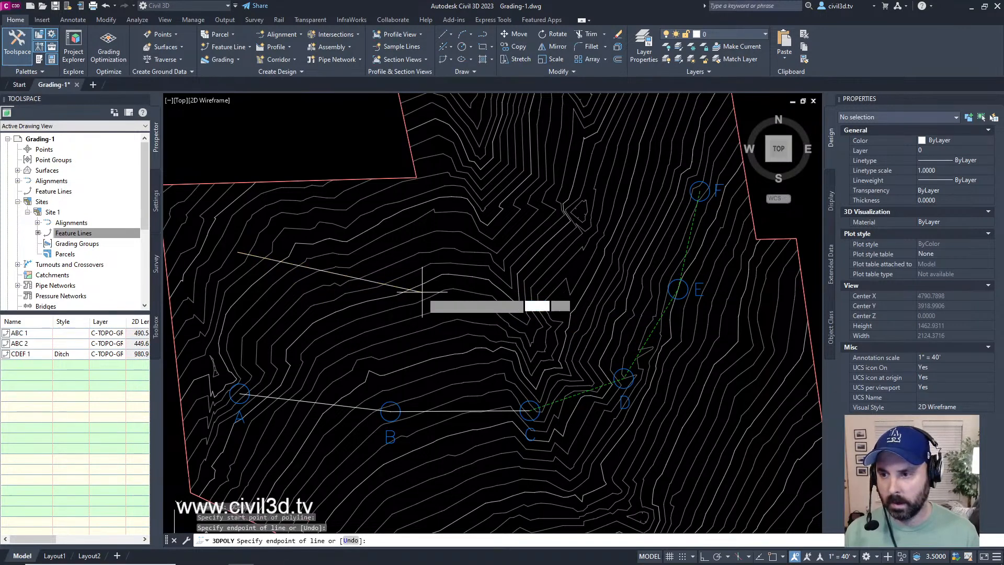
click(574, 262)
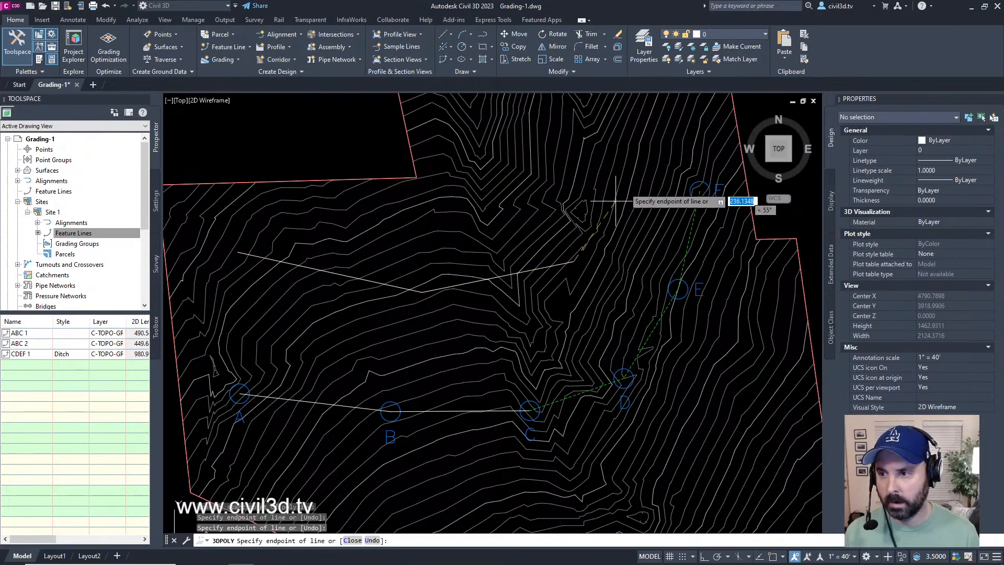
click(671, 122)
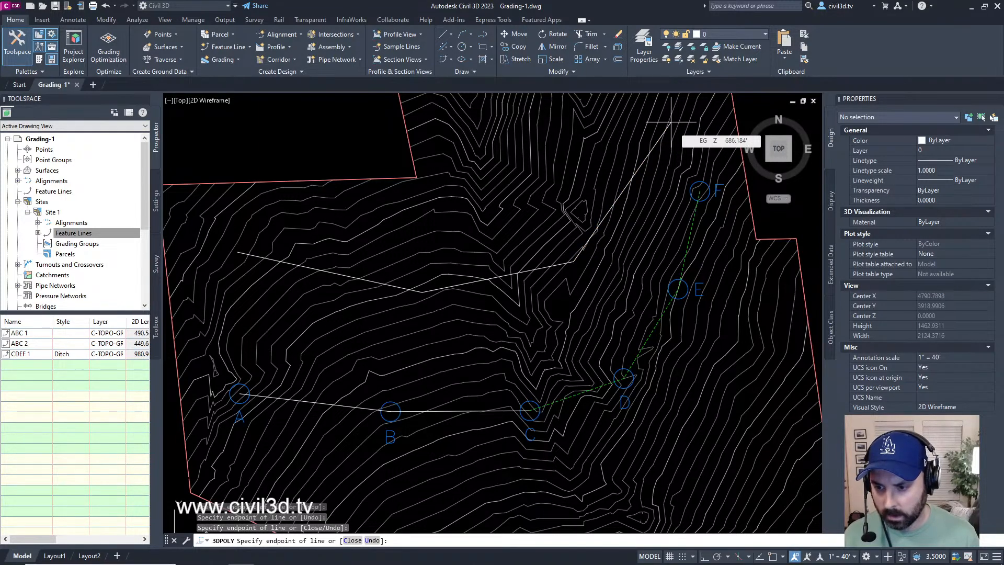
key(Return)
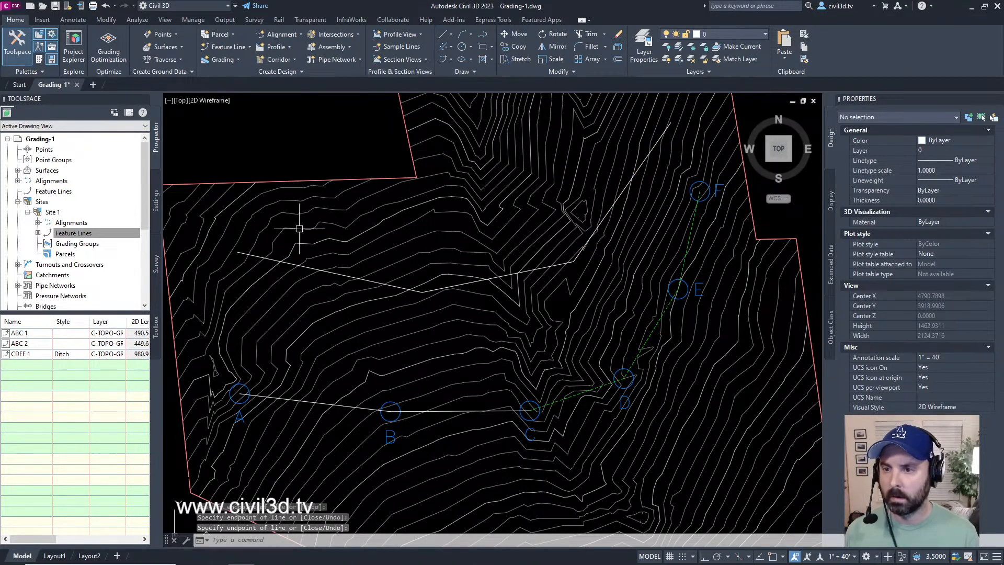
Step: Set the Z elevation of the new 3D polyline's first vertex to 700
click(307, 266)
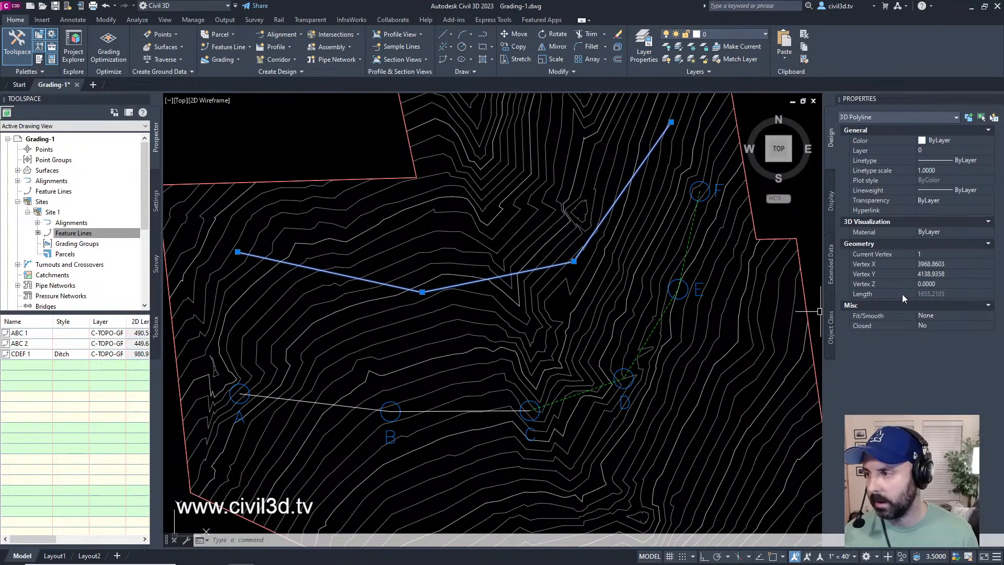
click(940, 282)
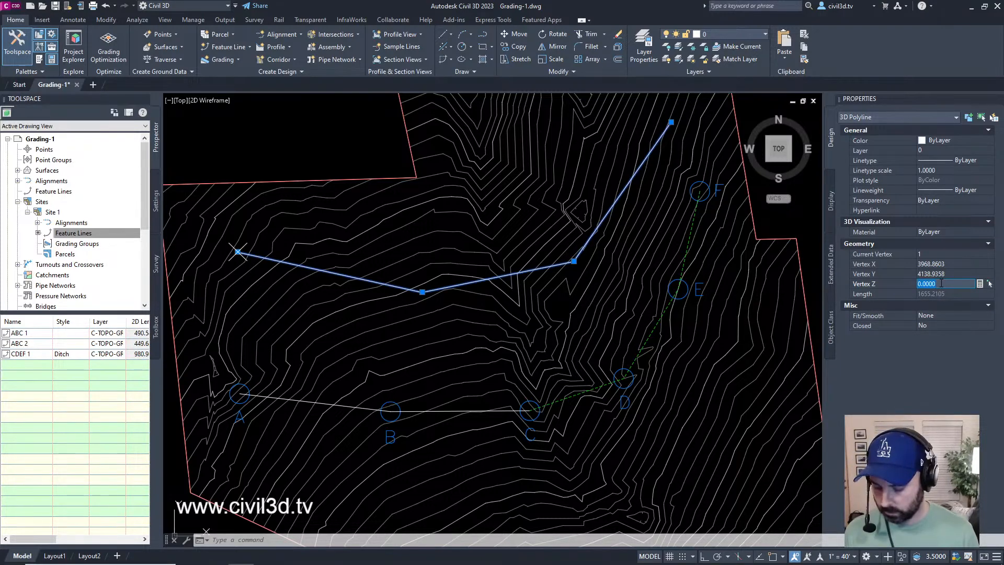
text(700)
key(Return)
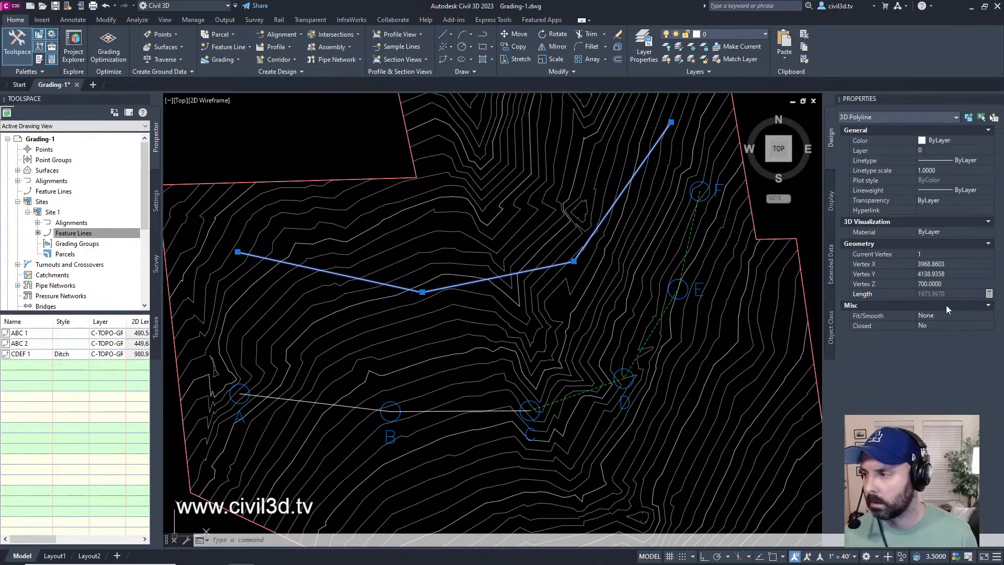
Step: Try Quadratic and Cubic Fit/Smooth on the 3D polyline and return the setting to None
middle_drag(637, 232, 616, 266)
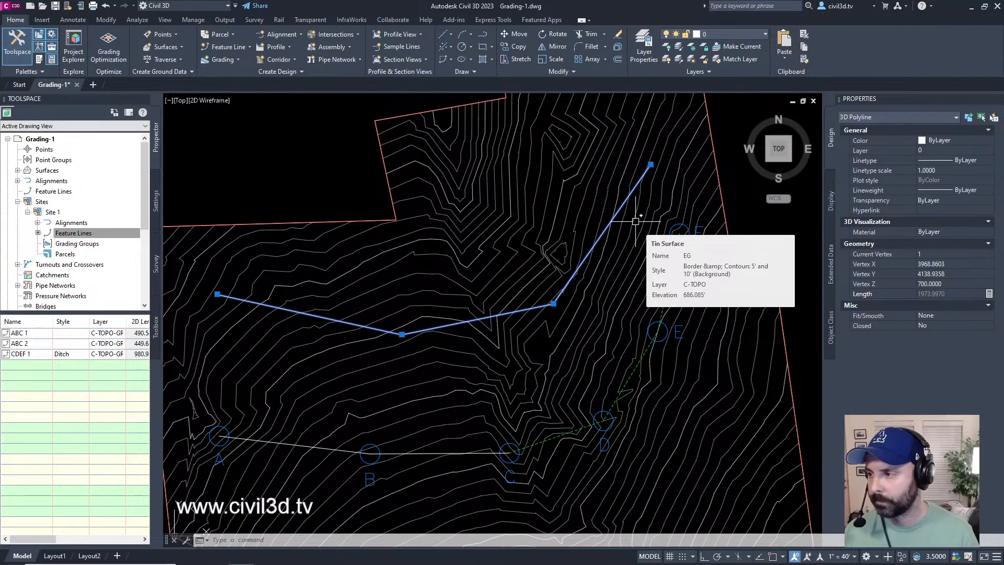
click(932, 314)
click(936, 314)
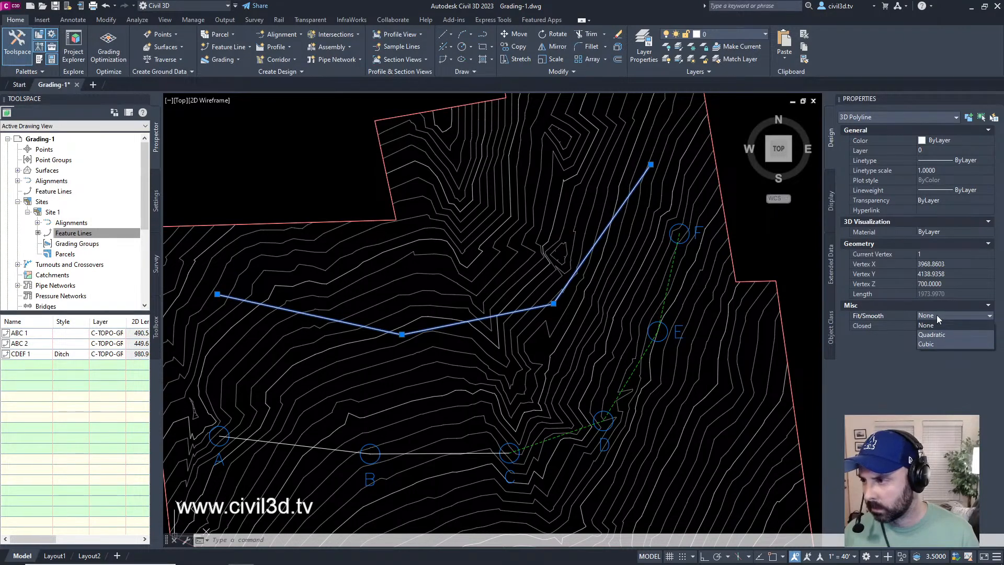
click(937, 315)
click(936, 315)
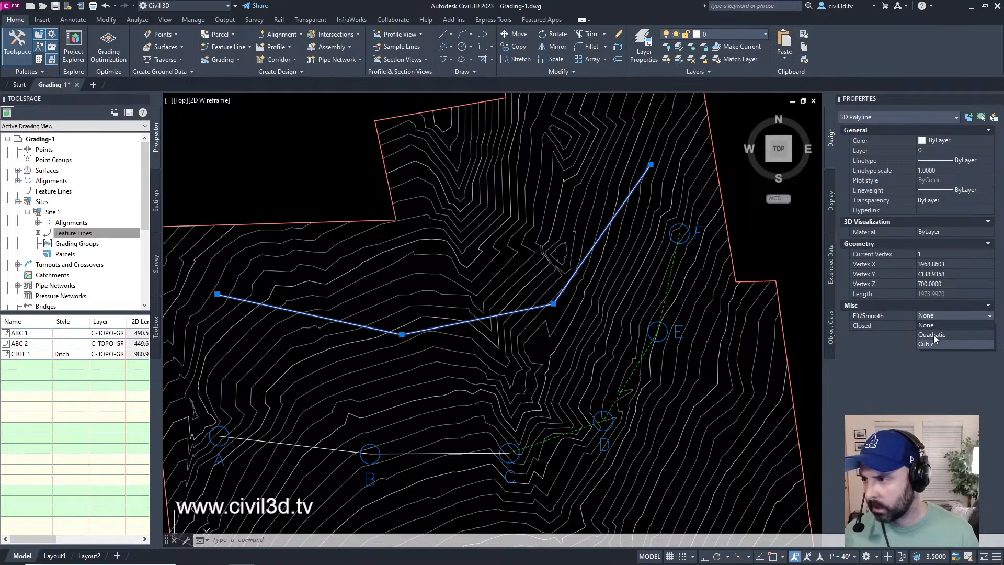
click(934, 336)
click(930, 314)
click(935, 344)
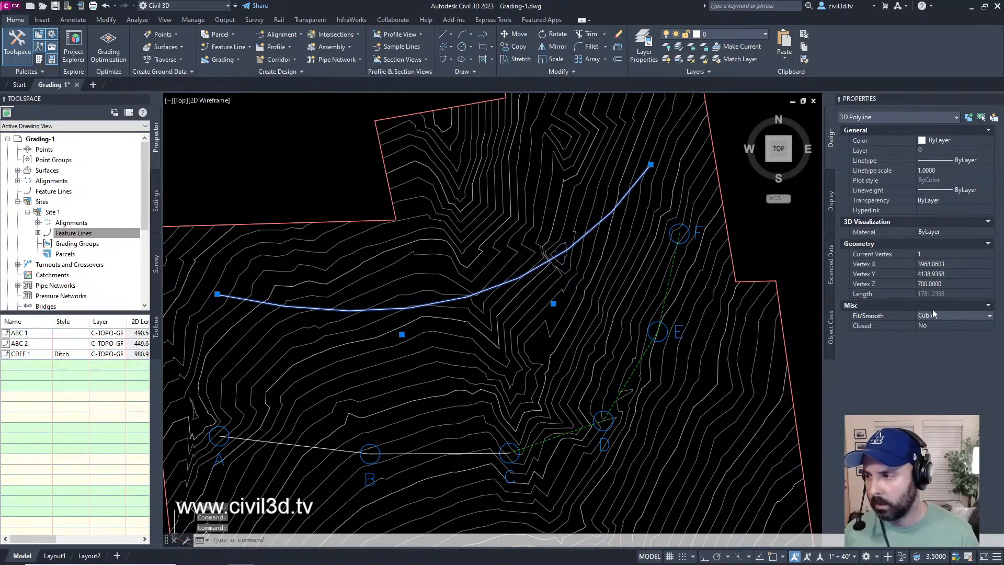
click(931, 315)
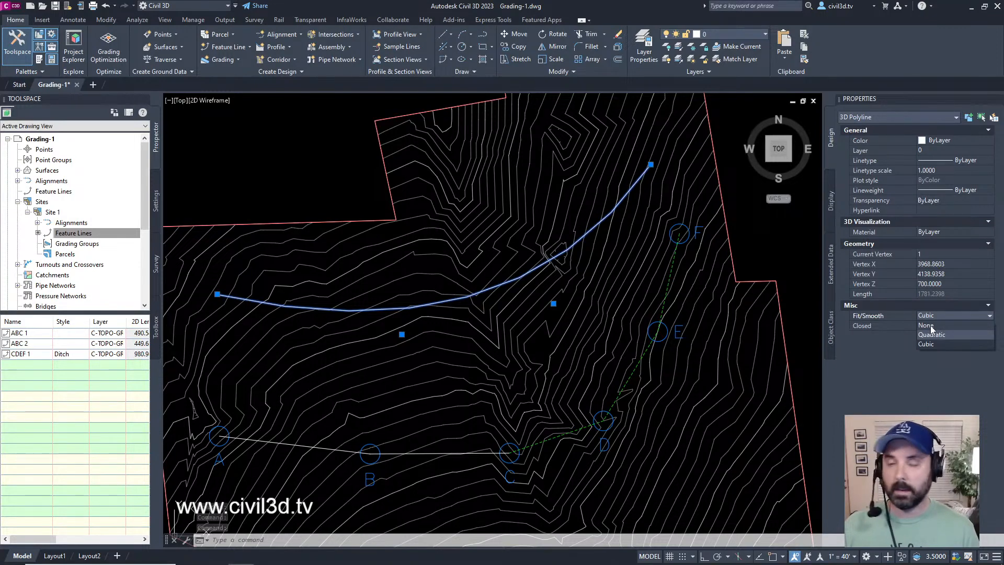
click(927, 325)
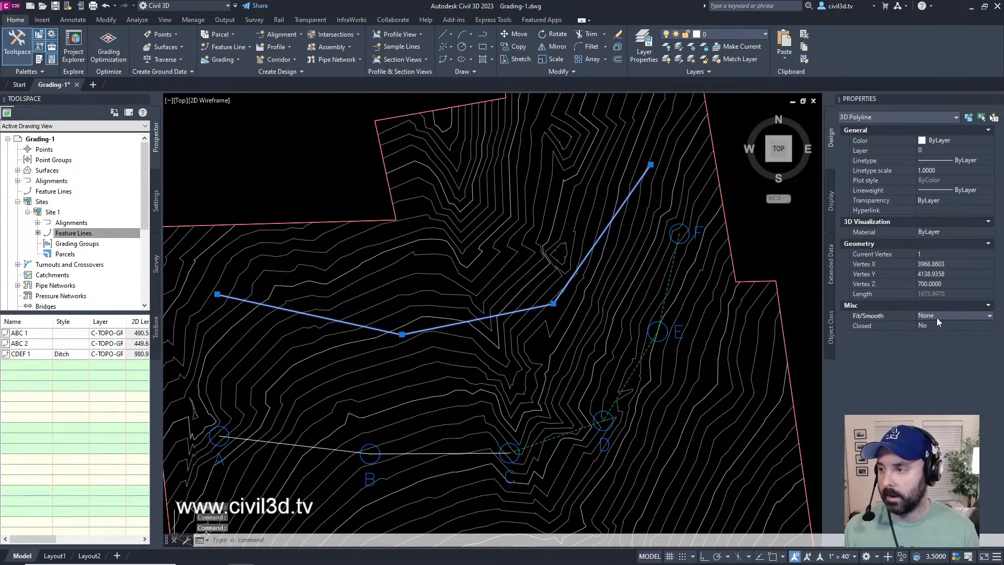
middle_drag(578, 341, 603, 343)
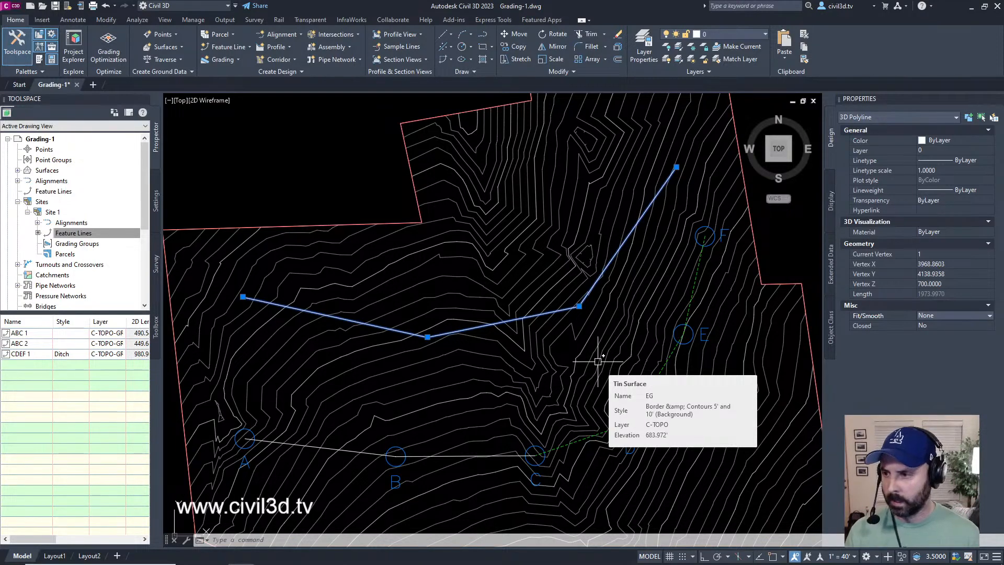
middle_drag(620, 344, 618, 351)
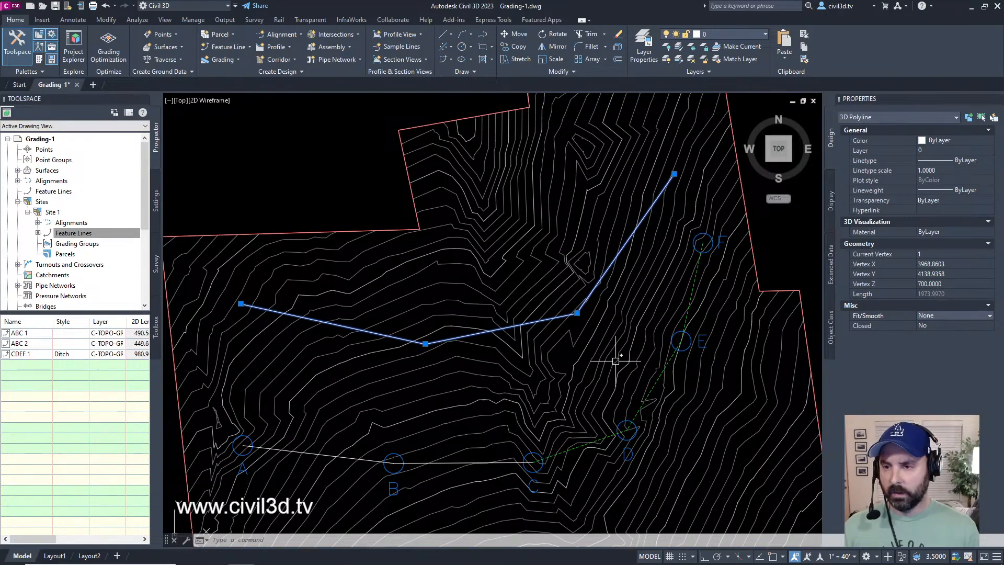
mouse_move(617, 360)
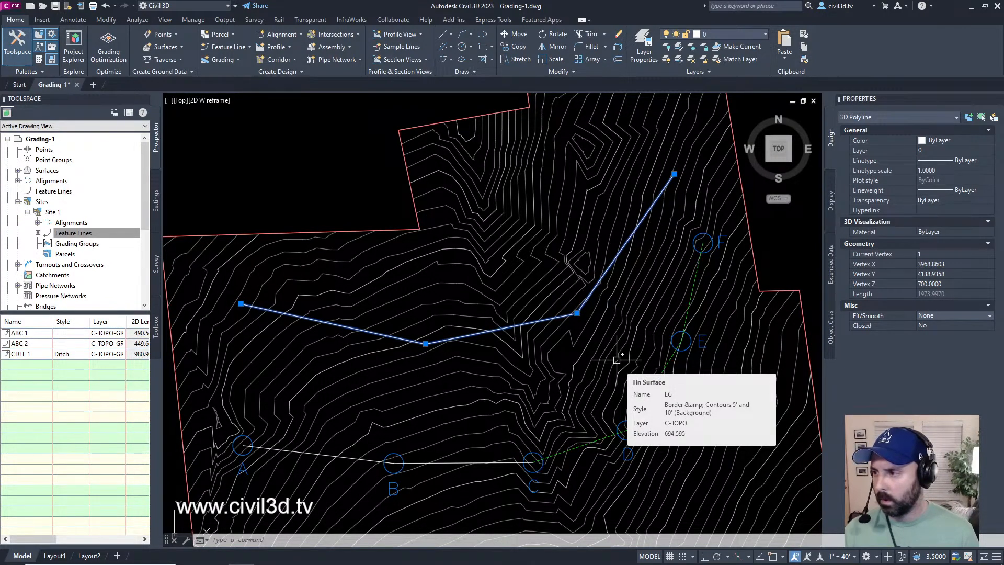
mouse_move(616, 359)
middle_down()
mouse_move(621, 321)
mouse_move(624, 338)
middle_up()
Step: Open the EG surface alone in the Object Viewer and enlarge the viewer window
key(Escape)
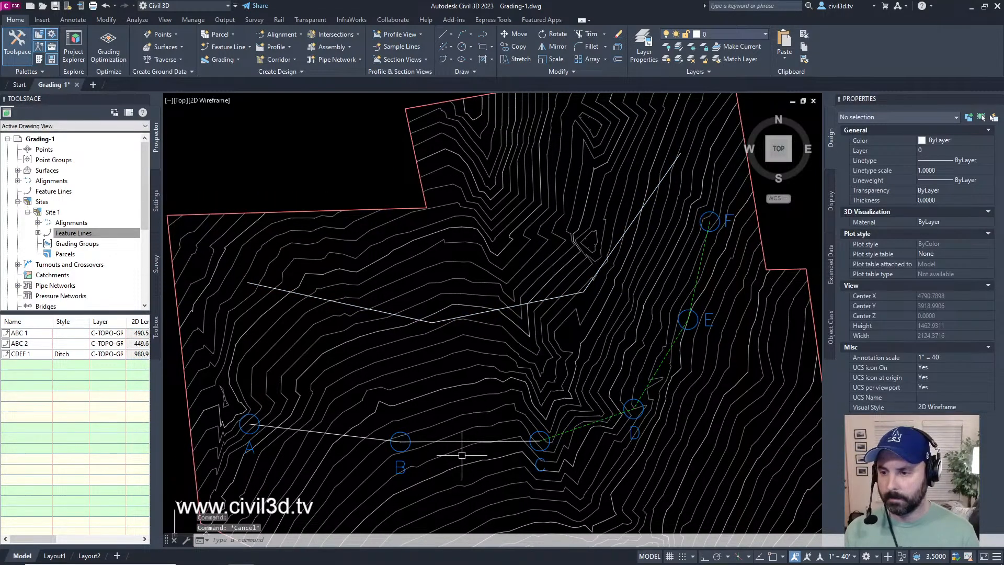
click(478, 424)
right_click(453, 390)
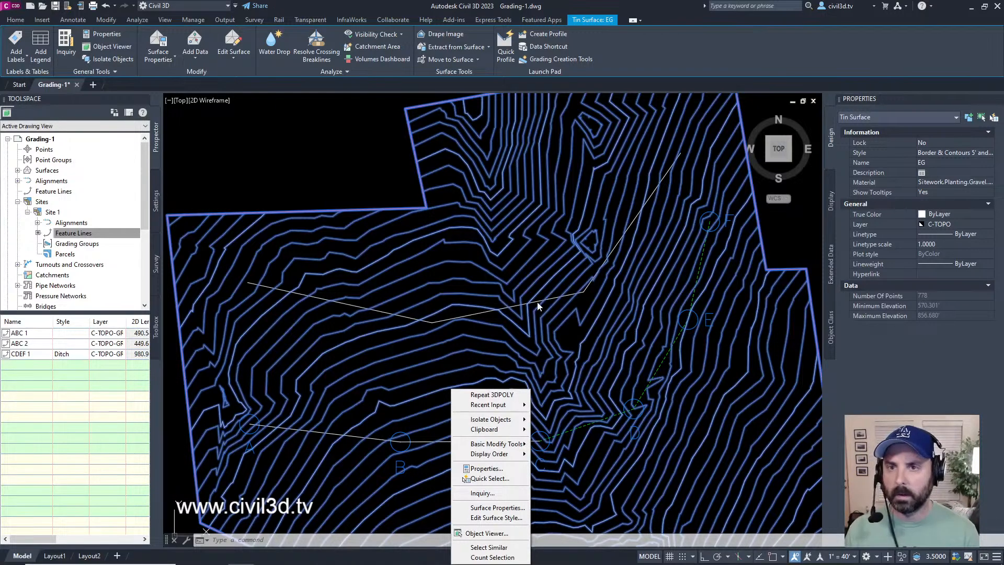
key(Escape)
click(480, 355)
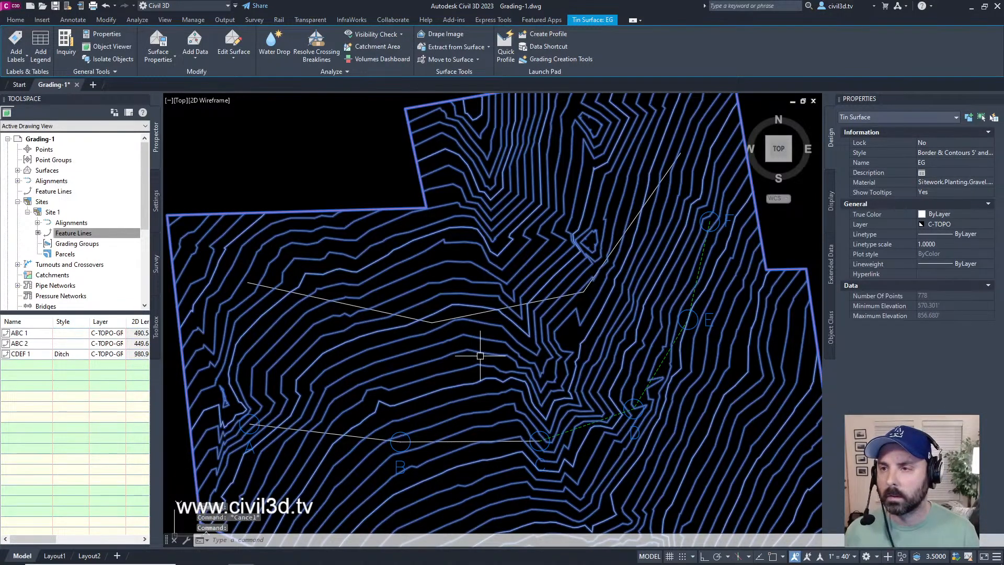
scroll(480, 356, down, 5)
right_click(474, 316)
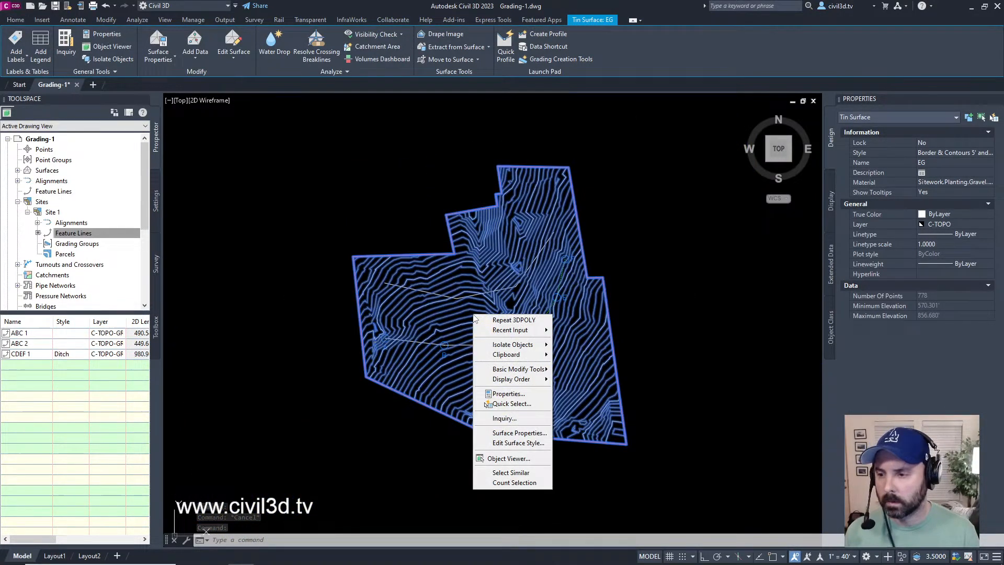
click(525, 460)
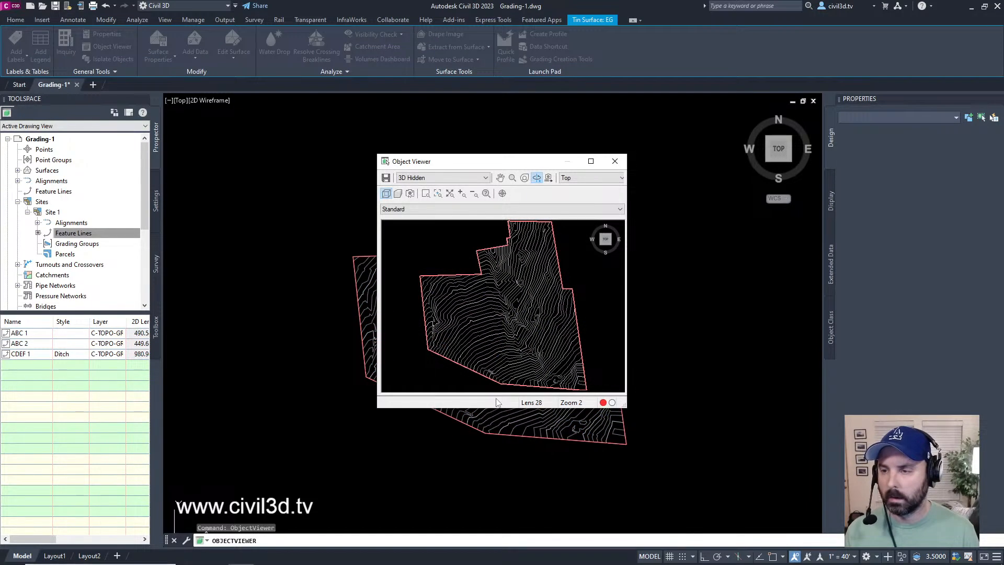
drag(542, 165, 311, 47)
drag(393, 289, 767, 503)
Step: Orbit the EG surface in the Object Viewer to examine its terrain from a tilted front view
mouse_move(517, 301)
middle_down()
mouse_move(513, 292)
mouse_move(515, 313)
middle_up()
right_click(648, 286)
click(649, 260)
drag(648, 298, 653, 254)
drag(439, 359, 424, 231)
drag(382, 302, 401, 283)
scroll(463, 326, up, 4)
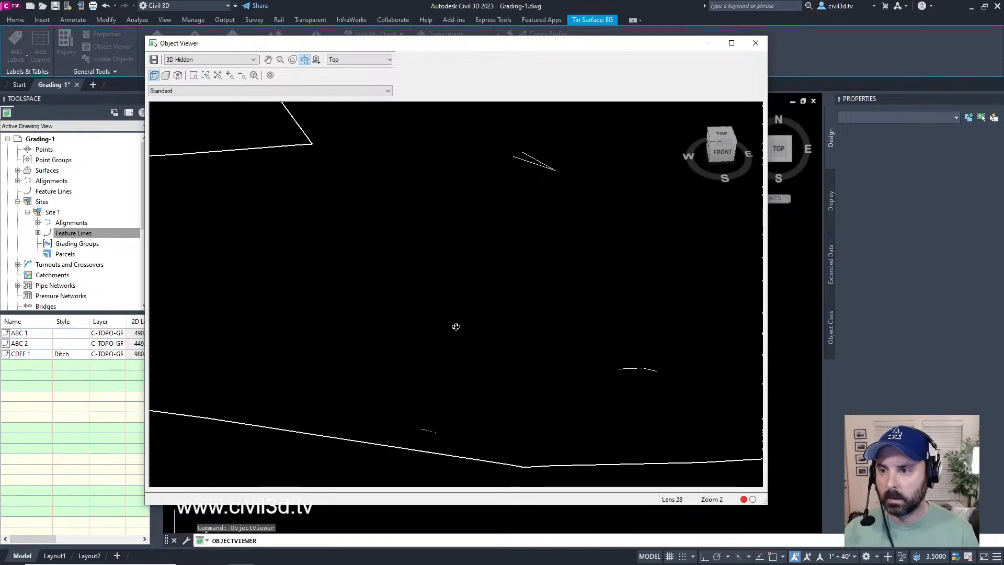
scroll(454, 325, down, 5)
scroll(453, 324, up, 2)
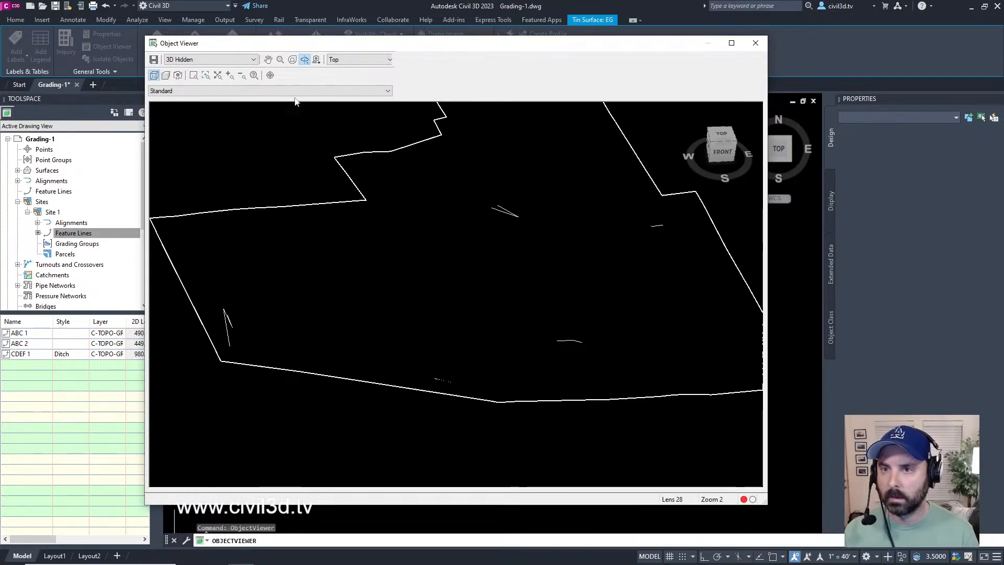
Step: Examine the EG surface in the 3dWireframe and Conceptual visual styles
click(222, 59)
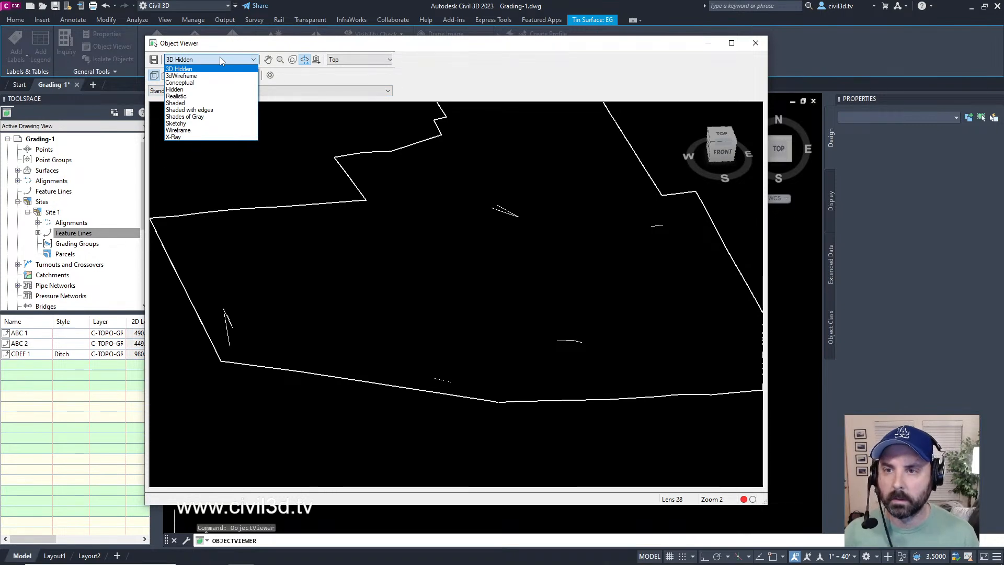
click(198, 76)
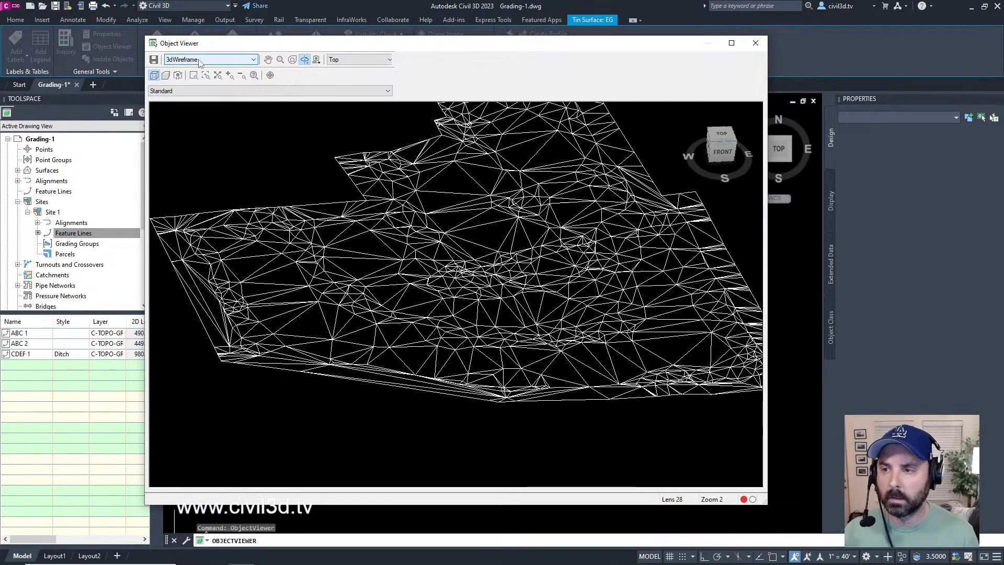
click(199, 61)
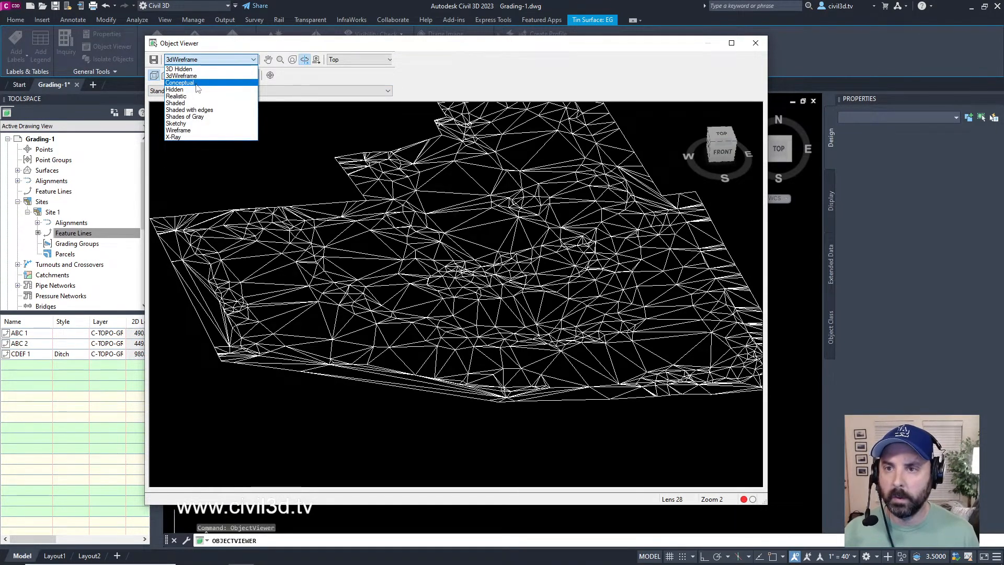
click(198, 83)
scroll(528, 258, up, 3)
scroll(529, 258, down, 3)
scroll(526, 265, up, 3)
scroll(525, 265, down, 3)
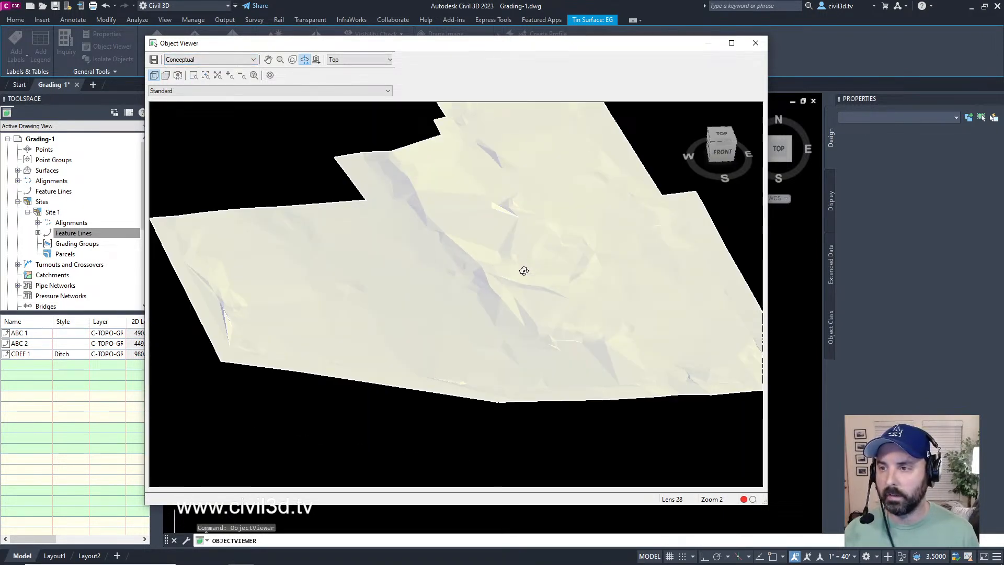
Step: Compare the EG surface in the Hidden, Realistic and Shaded visual styles, and close the Object Viewer
click(213, 60)
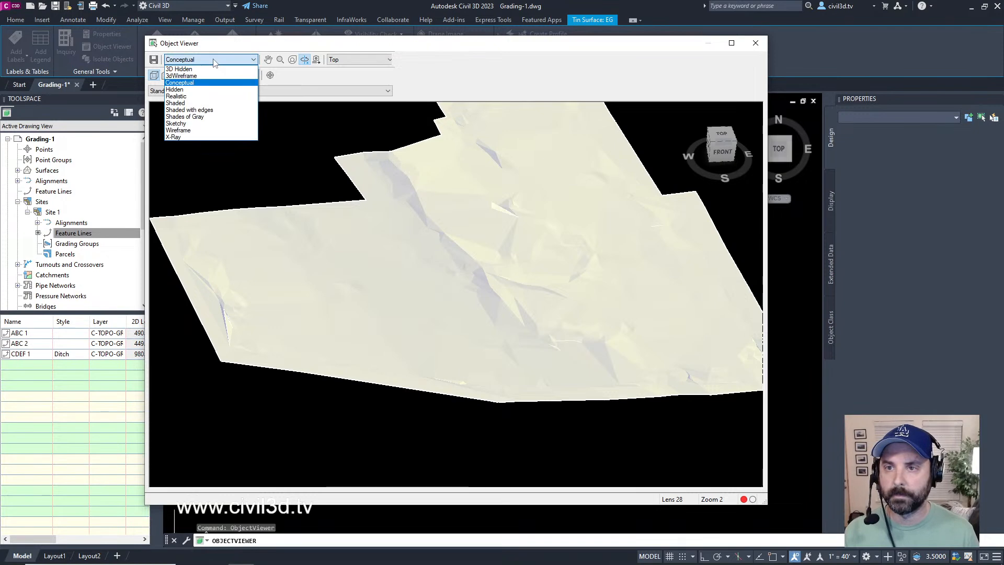
click(198, 90)
click(197, 60)
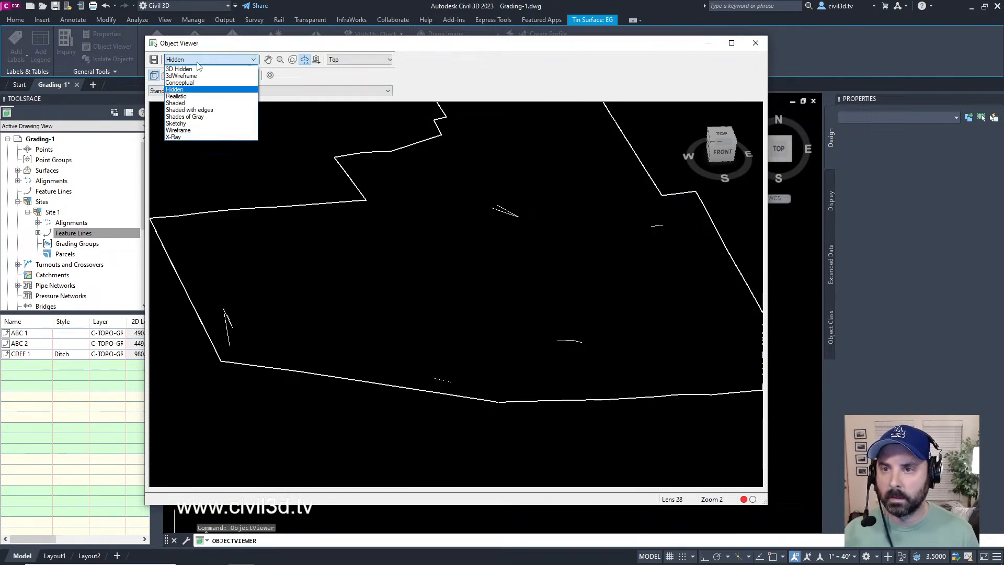
click(195, 97)
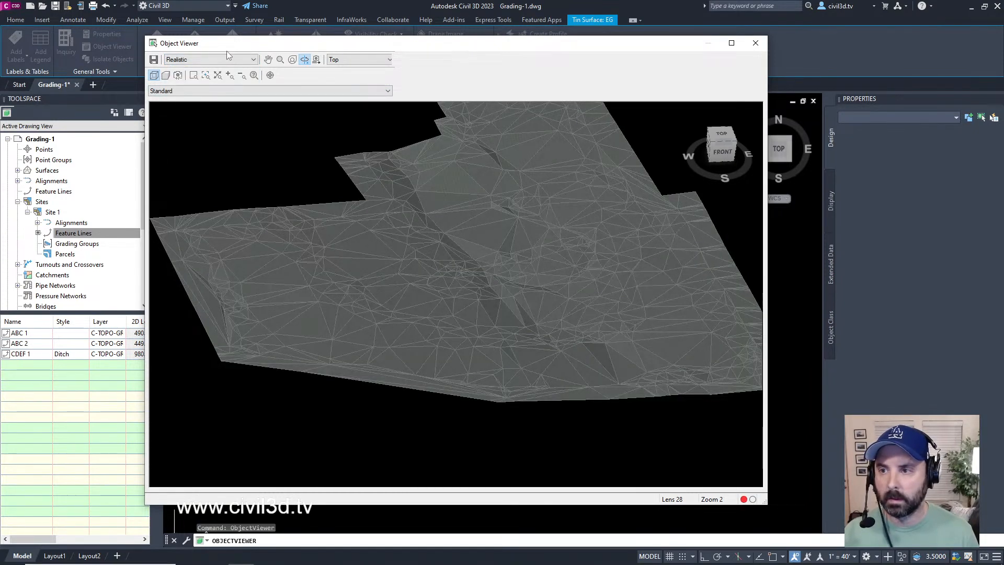
click(223, 60)
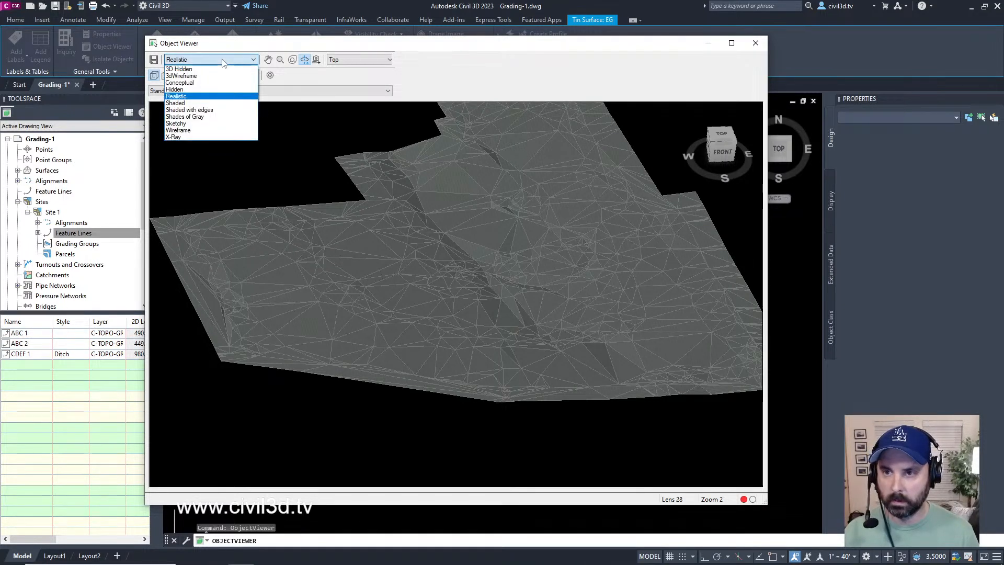
click(195, 104)
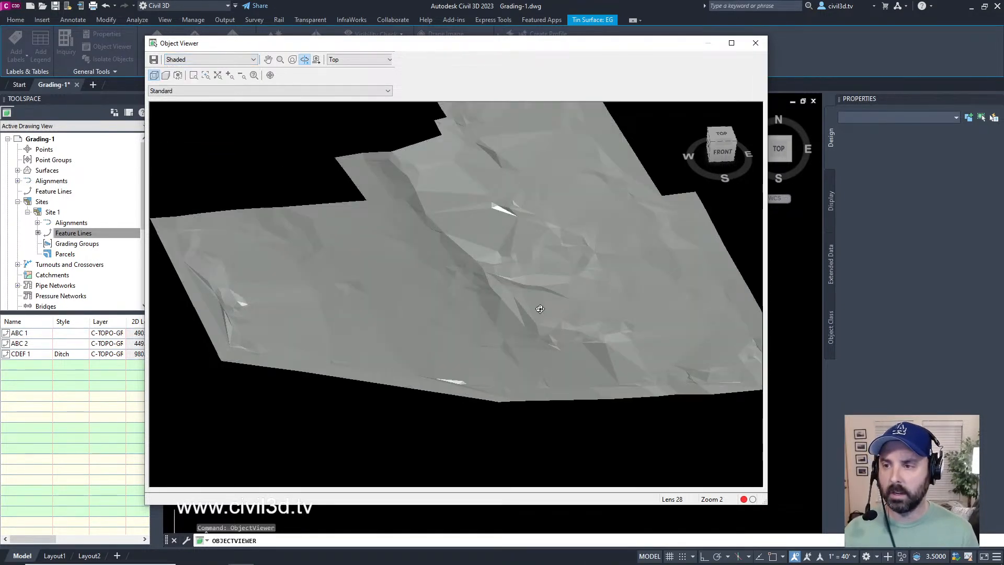
right_click(491, 303)
click(272, 170)
drag(272, 171, 429, 264)
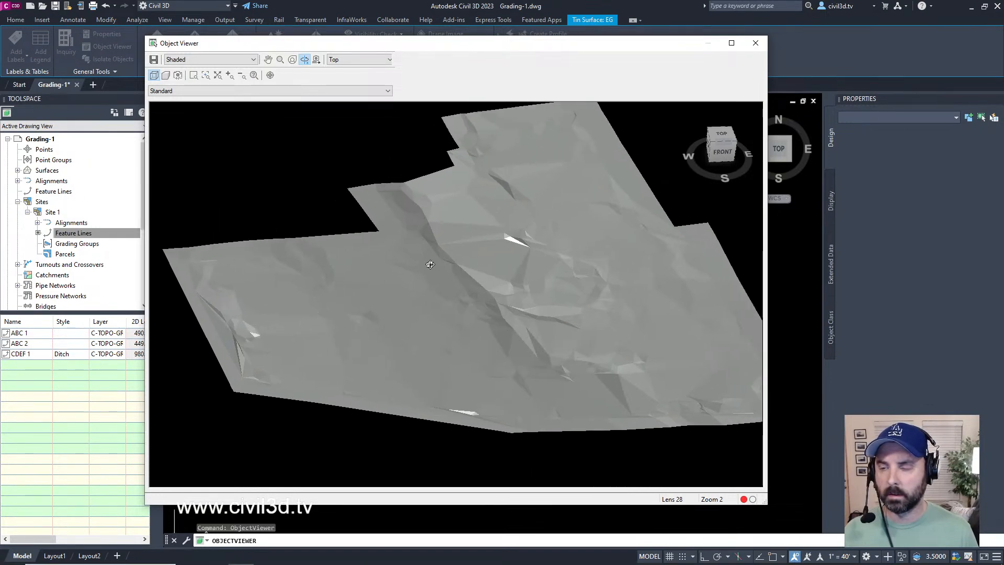
click(760, 47)
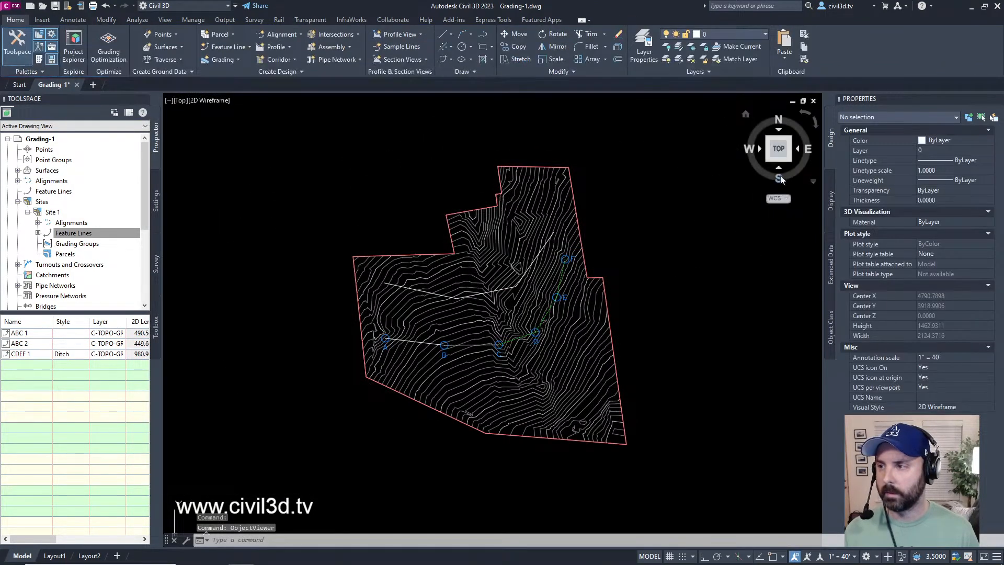
Step: Tilt the drawing view slightly off plan and restore the Top view
click(783, 158)
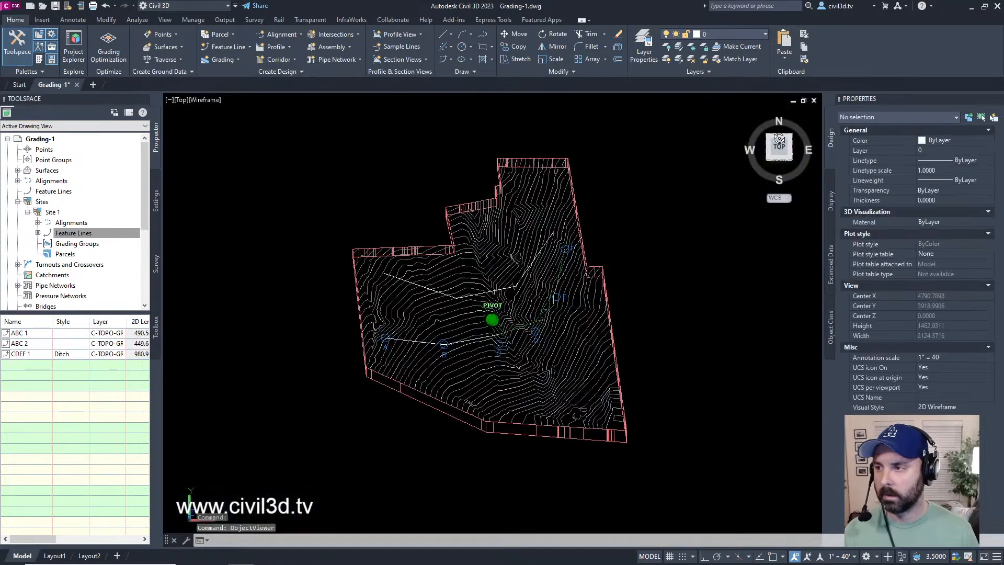
click(779, 149)
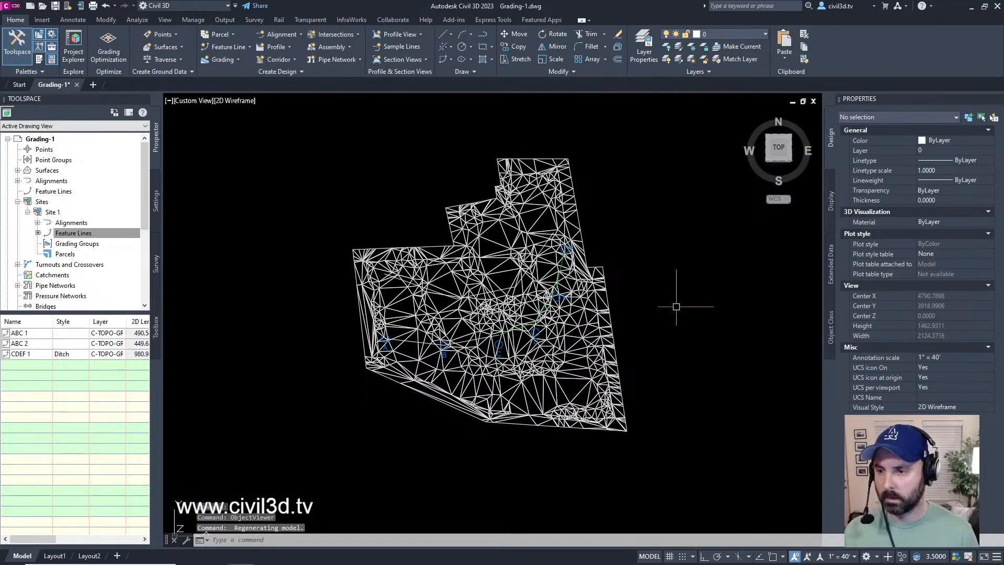
key(Escape)
key(Escape)
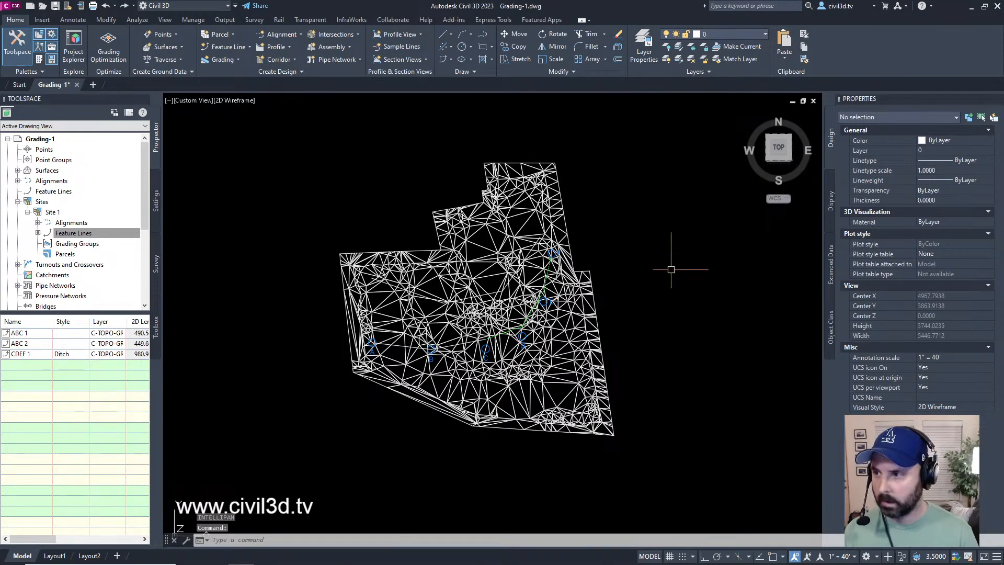
click(779, 147)
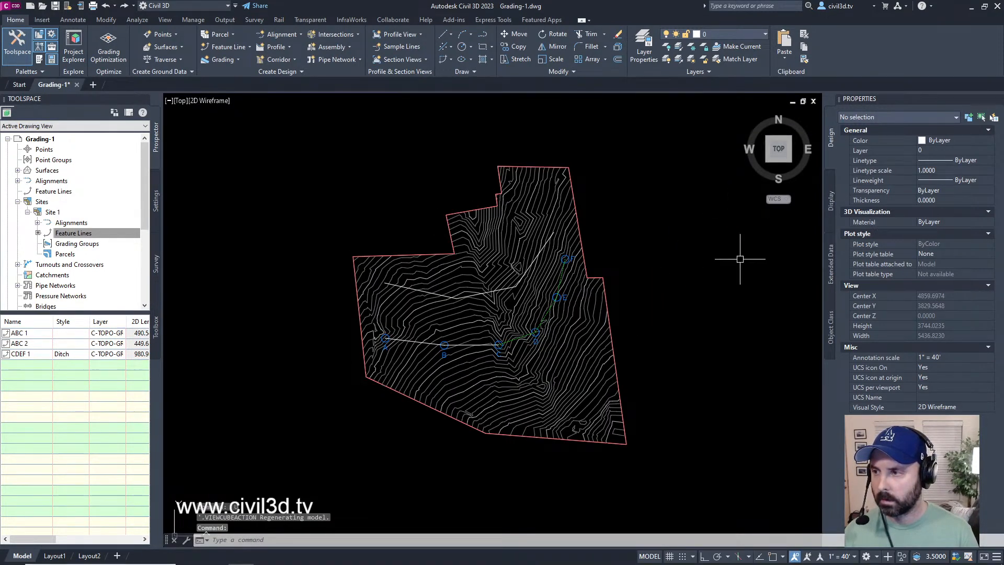
Step: View the site from the back and select the 3D polyline to examine its vertex elevations against the EG surface
click(778, 133)
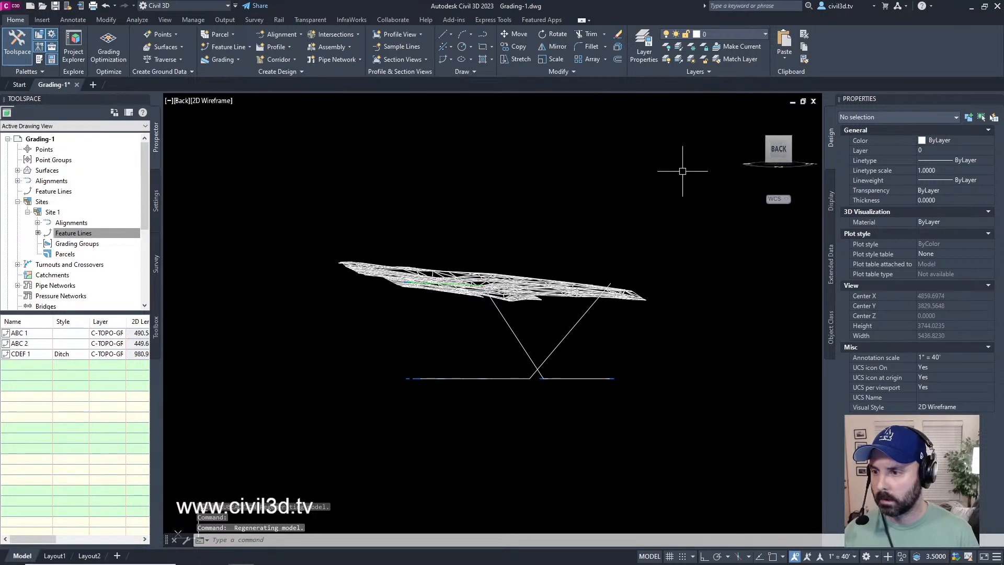
scroll(522, 368, up, 6)
scroll(551, 366, down, 4)
middle_drag(564, 363, 523, 381)
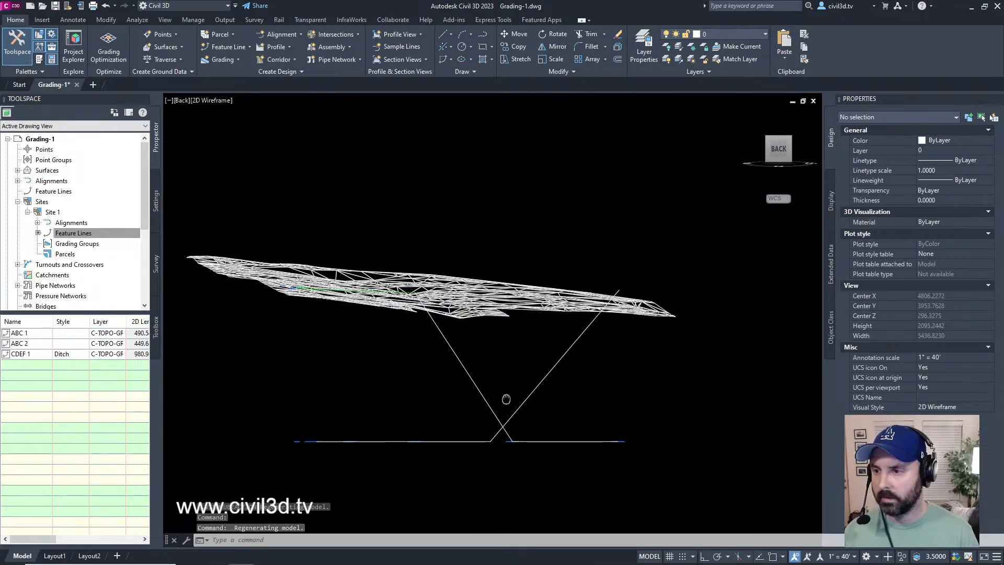
click(528, 387)
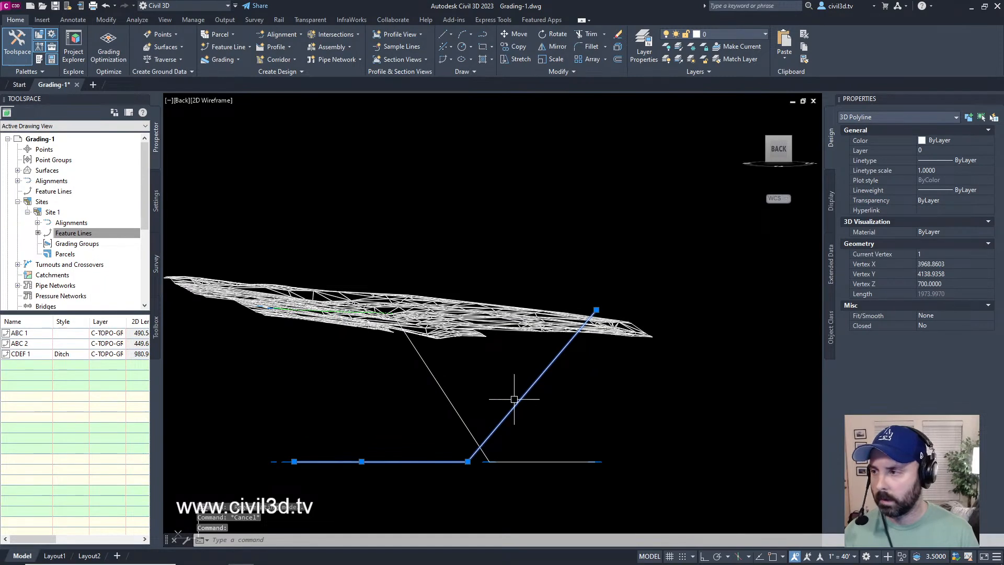
middle_drag(492, 410, 545, 385)
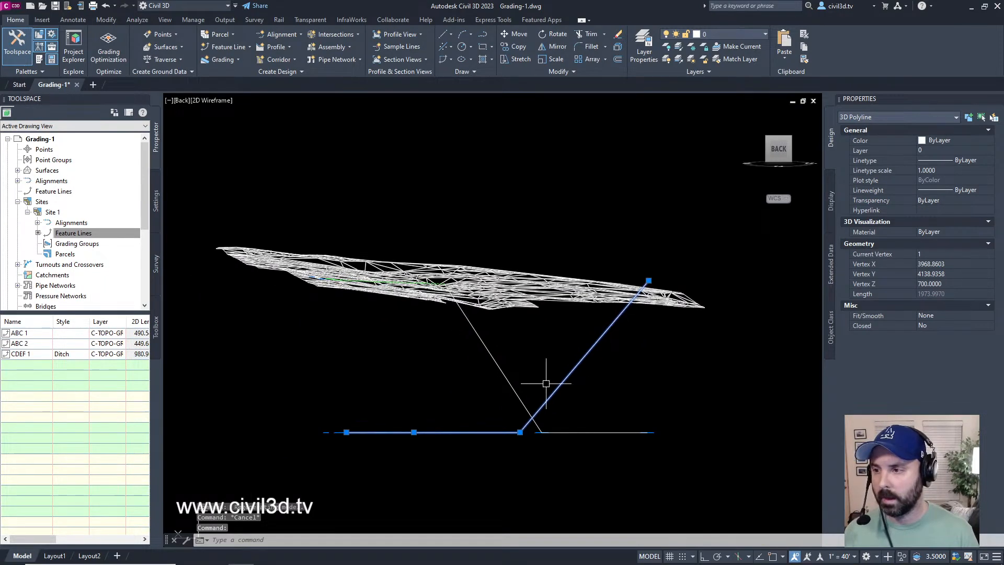
Step: Examine the selected 3D polyline against the EG surface in the Back view and clear the selection
scroll(542, 426, up, 3)
scroll(541, 423, down, 3)
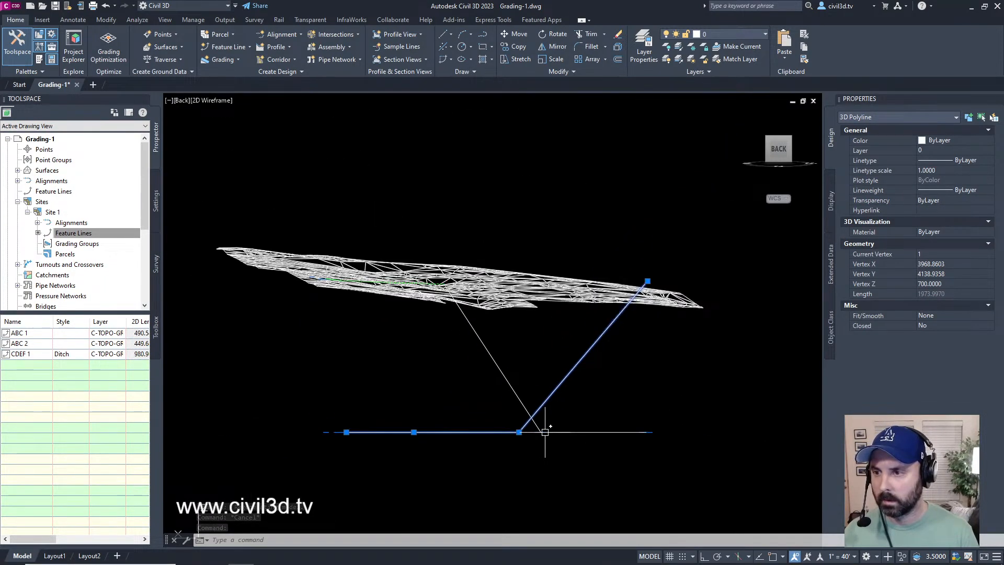
middle_drag(542, 421, 553, 405)
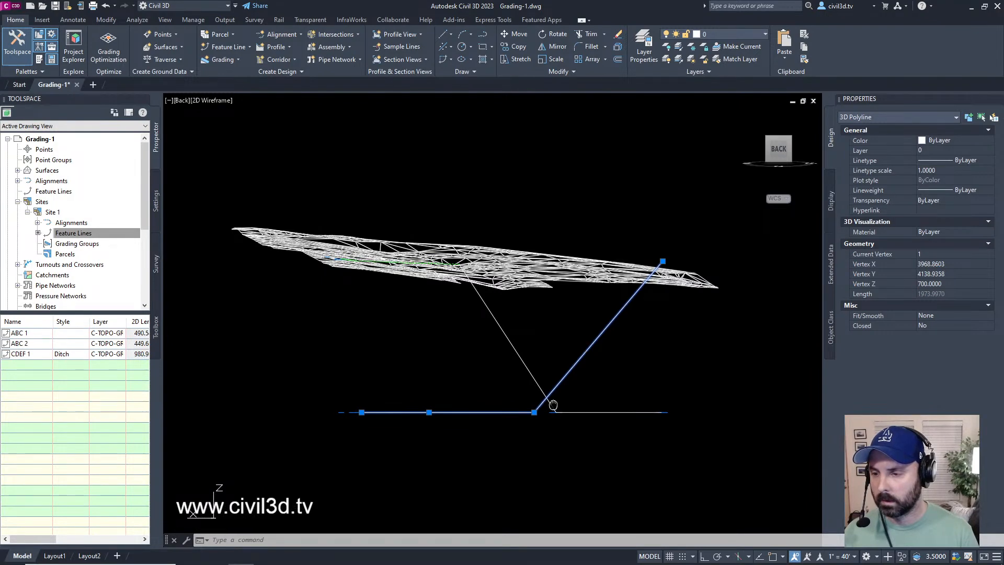
scroll(498, 421, up, 2)
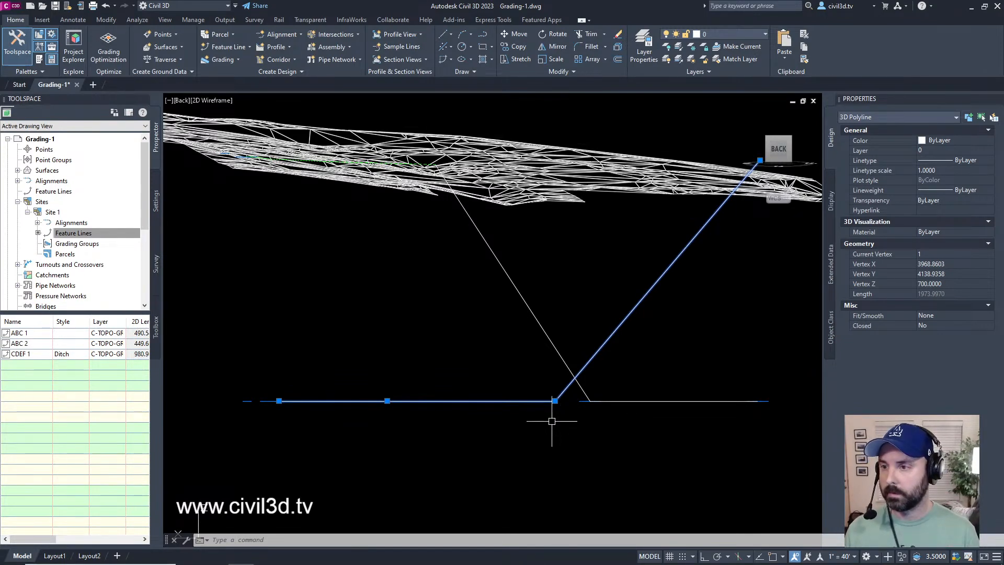
middle_drag(540, 342, 524, 352)
key(Escape)
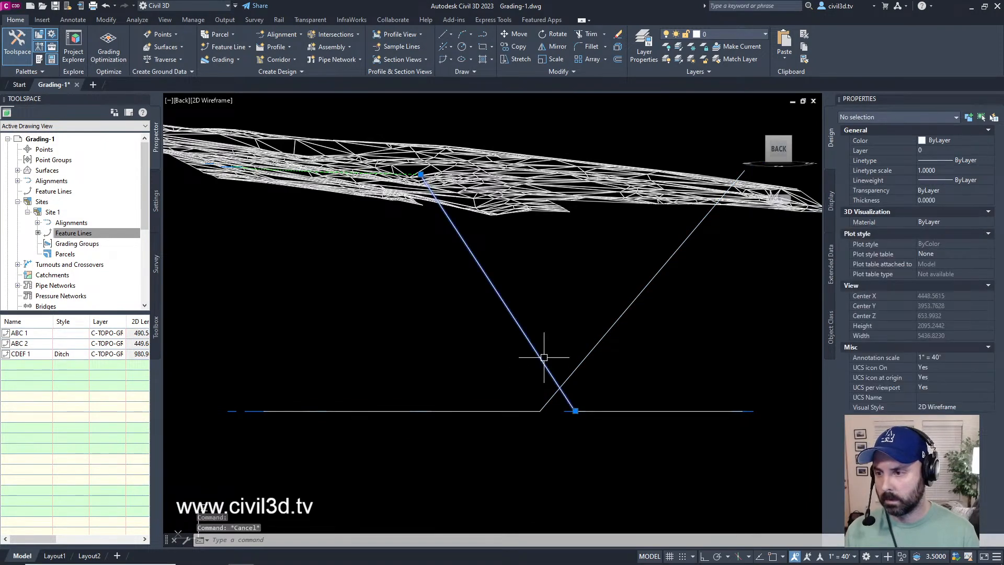
Step: Inspect the ABC 2 and ABC 1 feature lines individually from the back, including their elevations and grades
click(539, 359)
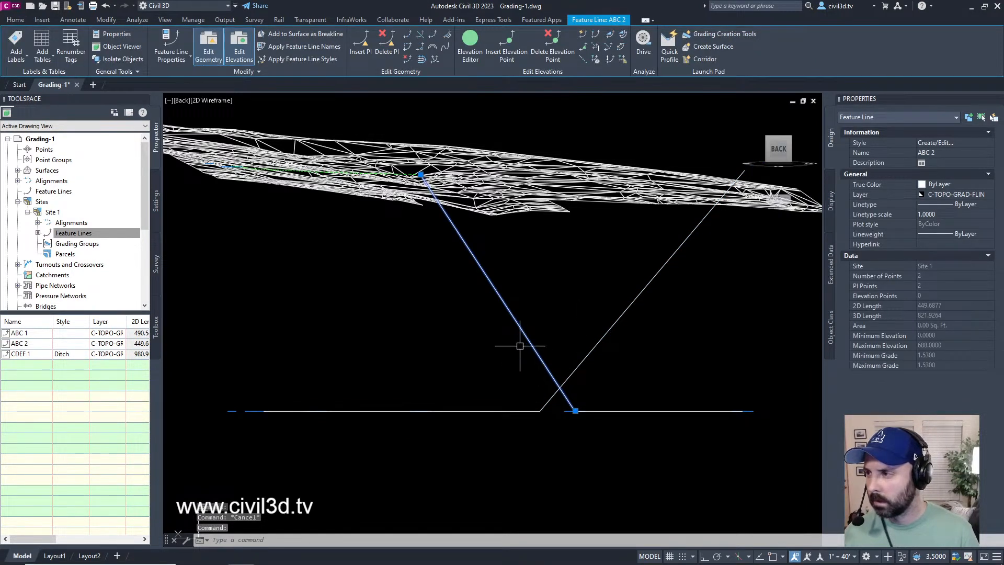
click(646, 410)
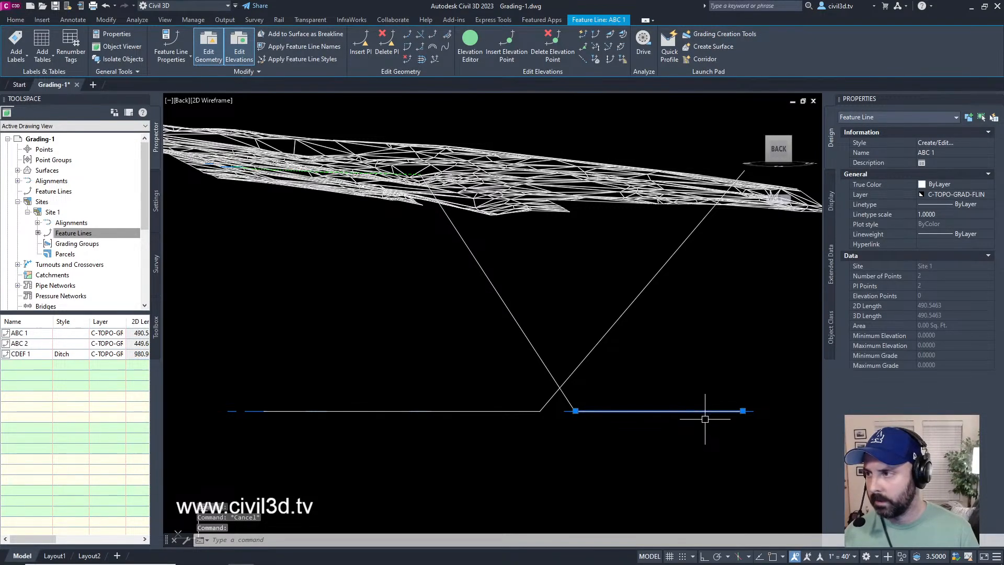
key(Escape)
click(529, 335)
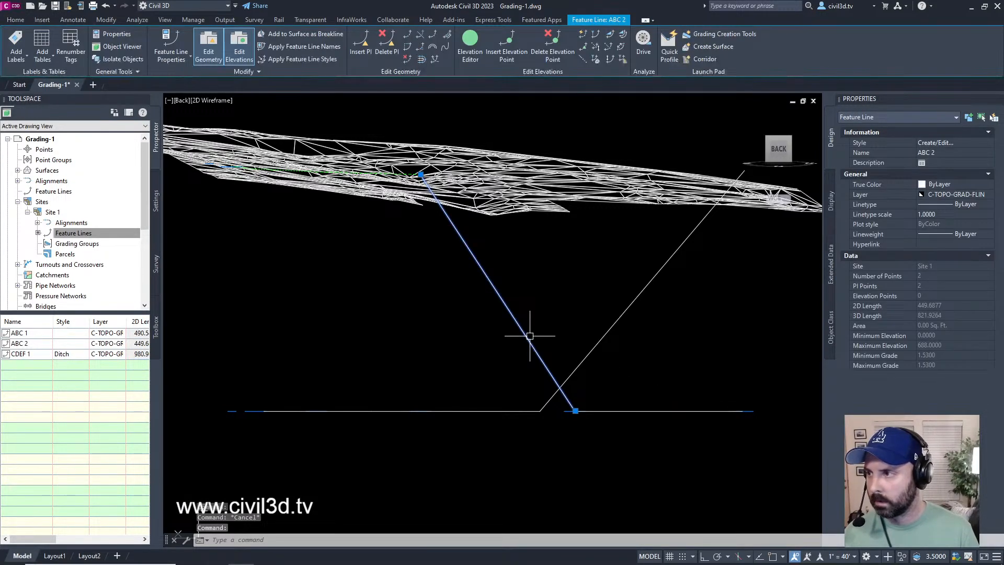
middle_drag(452, 320, 581, 345)
key(Escape)
Step: Inspect the CDEF 1 feature line along the EG surface in the Back view and deselect it
scroll(505, 188, up, 6)
middle_drag(529, 215, 521, 239)
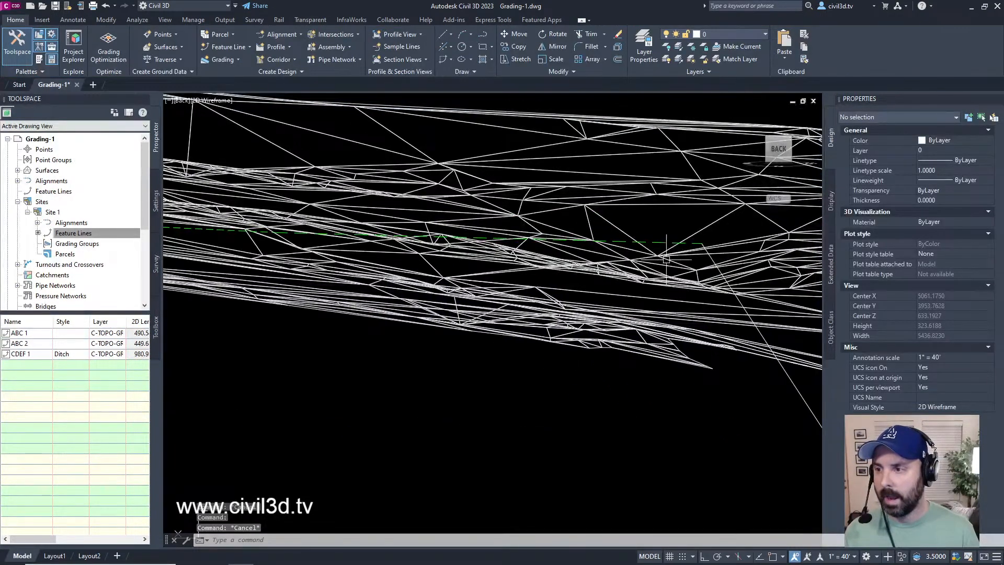
click(659, 242)
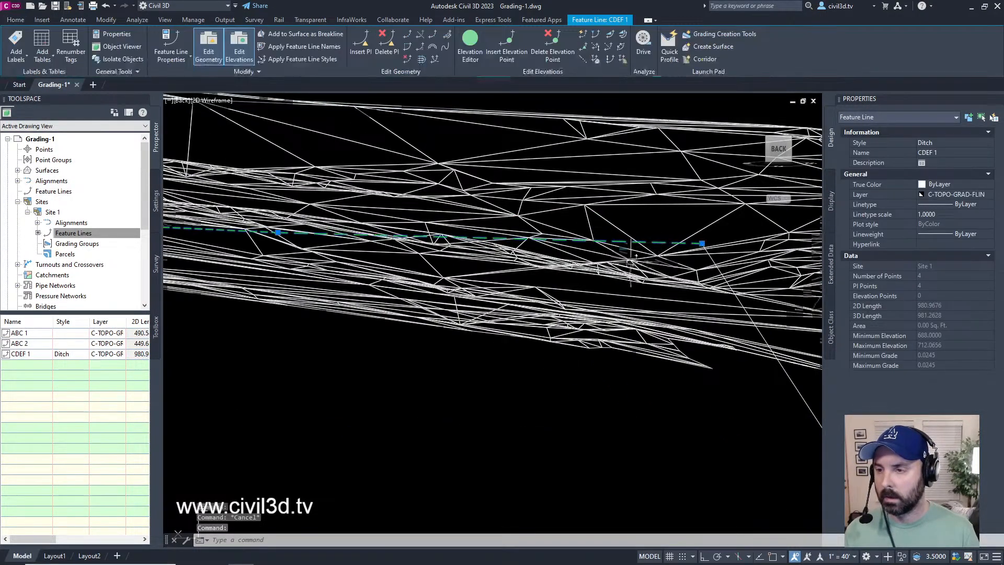
scroll(658, 243, down, 3)
middle_drag(657, 243, 652, 327)
scroll(652, 327, up, 3)
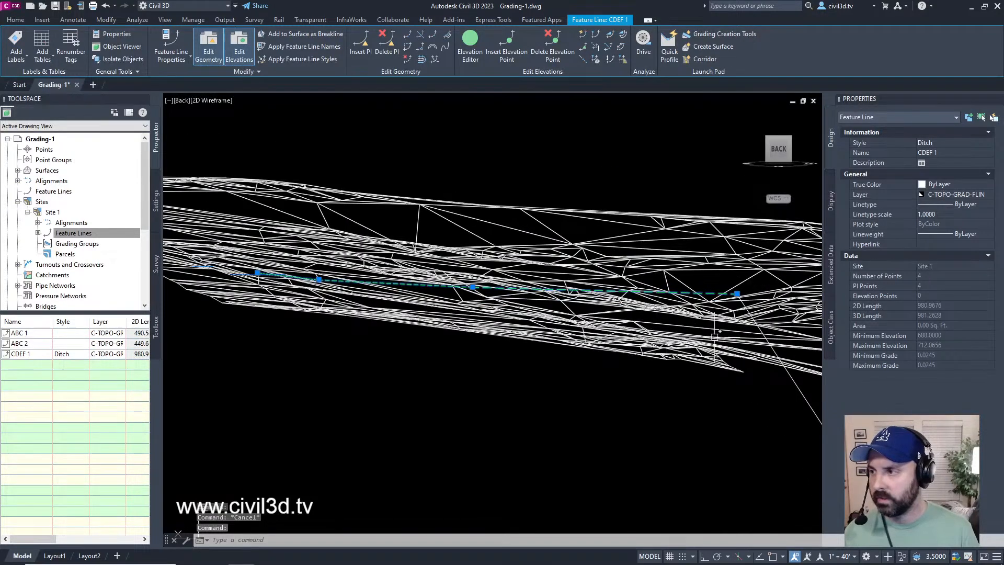
middle_drag(699, 348, 721, 346)
key(Escape)
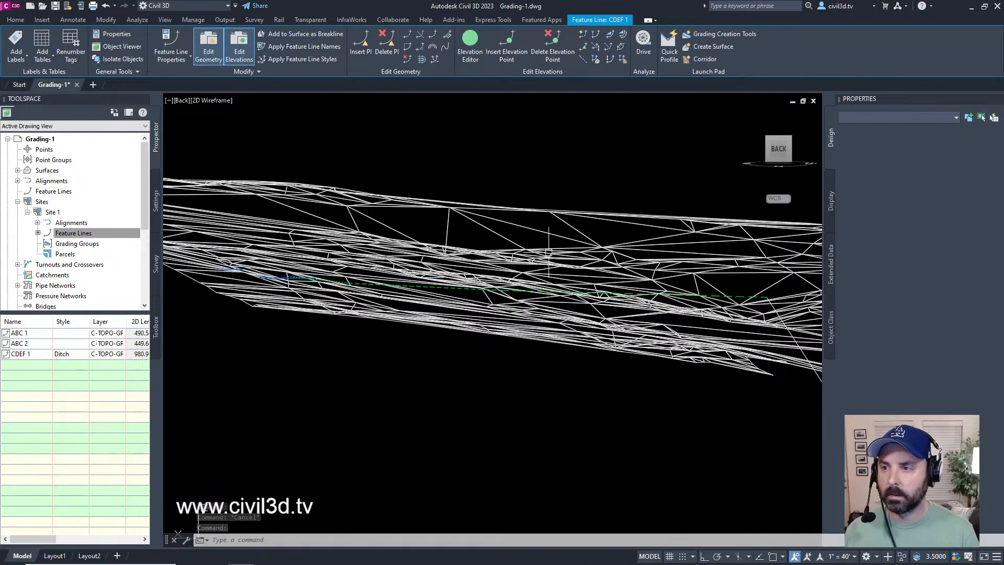
click(538, 228)
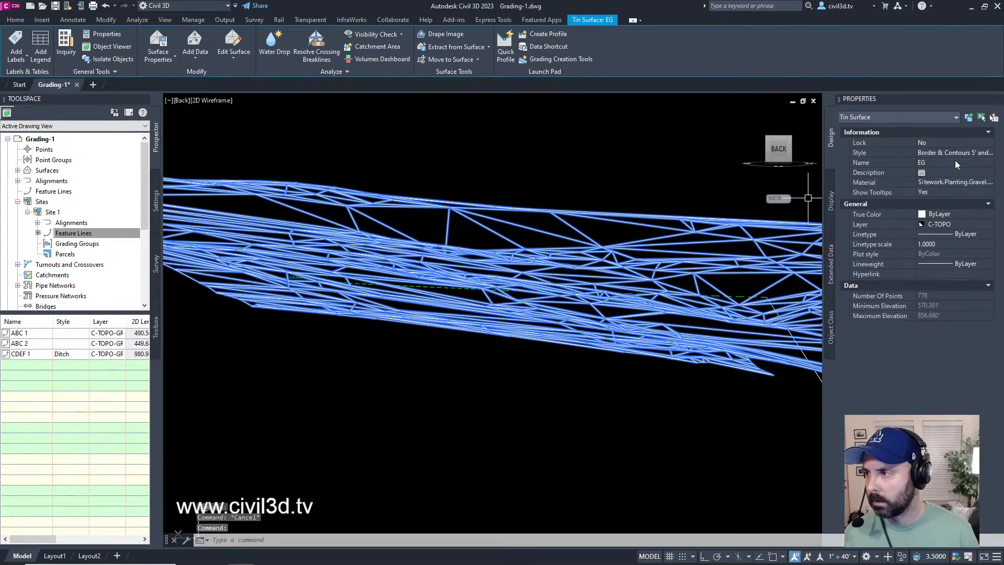
click(954, 156)
click(960, 155)
click(961, 155)
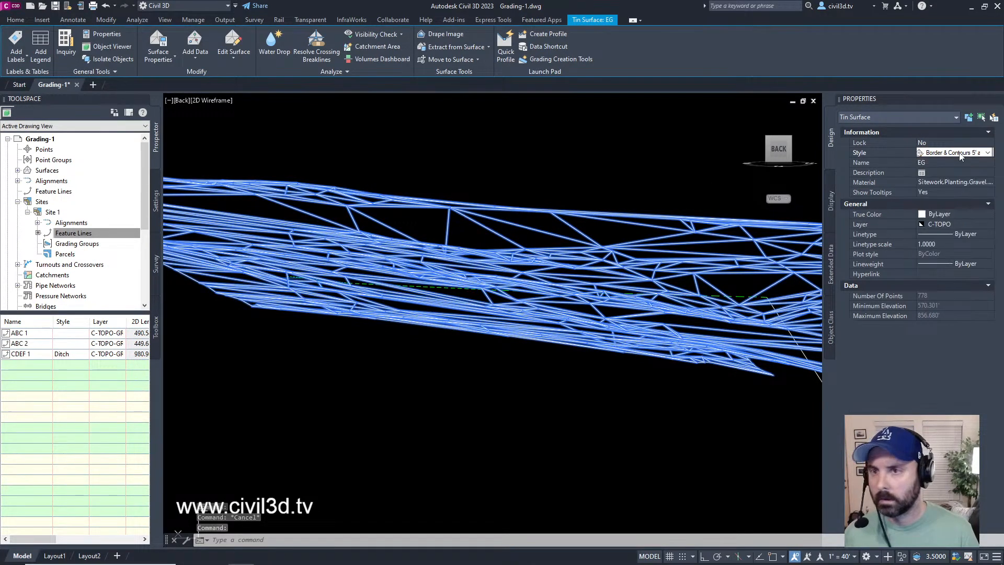
right_click(433, 248)
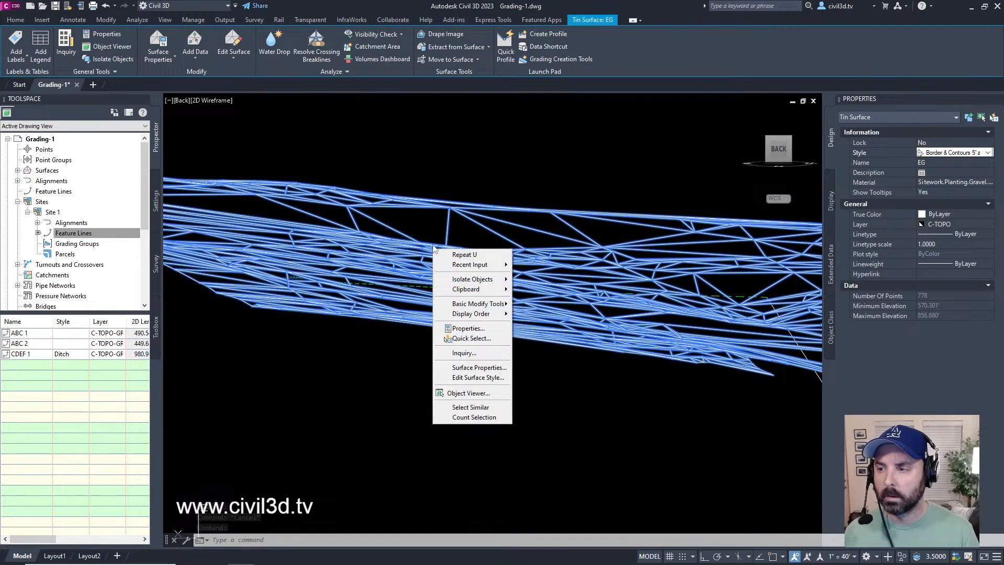
key(Escape)
key(Escape)
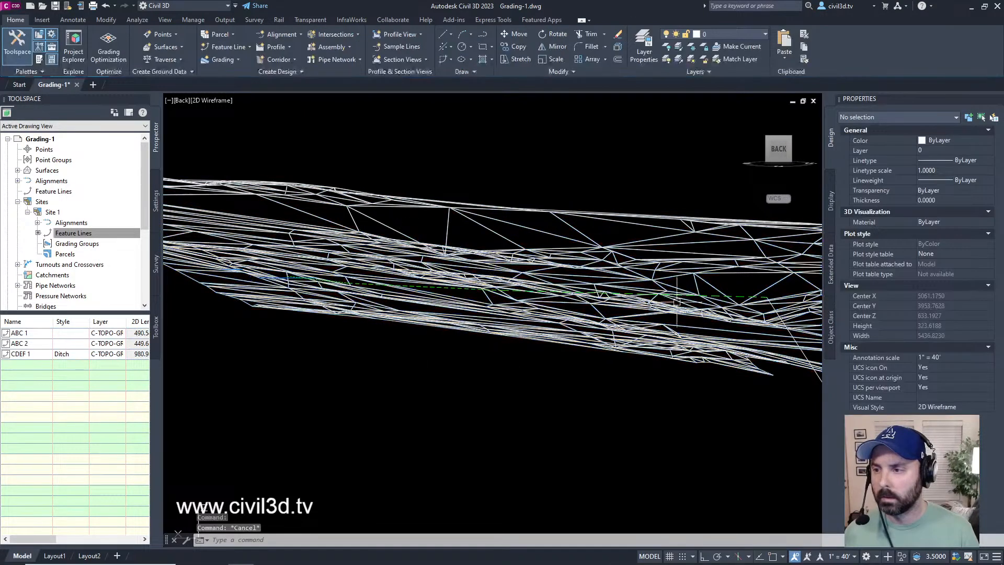
Step: Examine from the back how the feature lines and 3D polyline run between the EG surface and zero elevation
scroll(698, 297, down, 2)
scroll(695, 299, down, 4)
middle_drag(738, 335, 519, 336)
mouse_move(561, 370)
middle_down()
mouse_move(546, 347)
mouse_move(562, 361)
middle_up()
scroll(545, 355, up, 2)
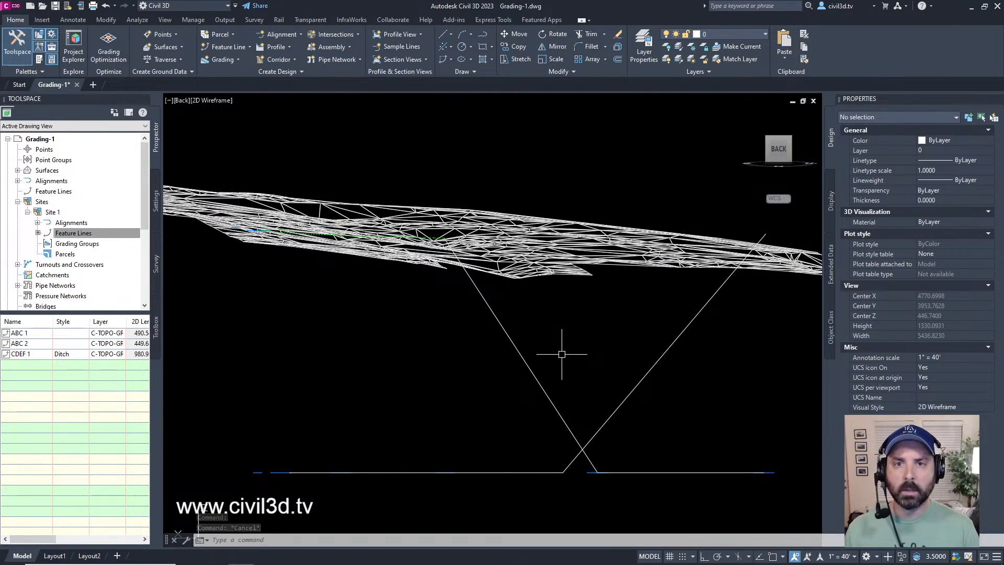
scroll(554, 345, down, 2)
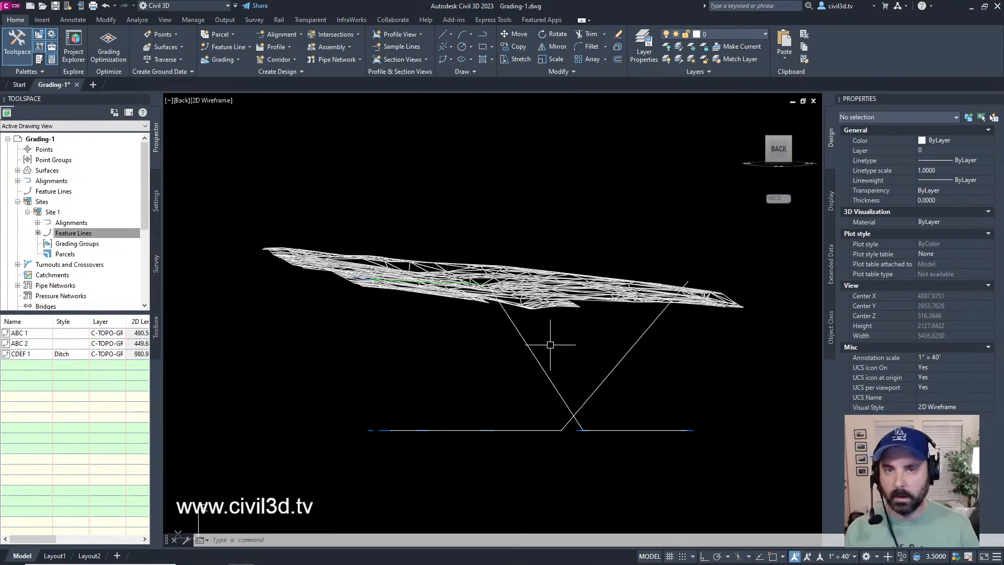
scroll(540, 365, up, 2)
middle_drag(544, 356, 527, 376)
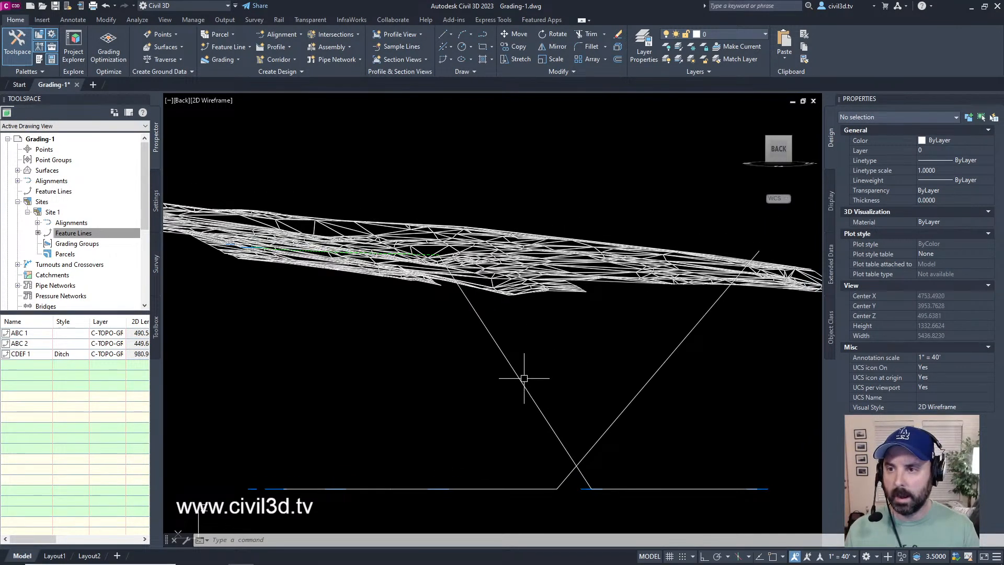
key(Escape)
key(Escape)
Step: View the site from the Top, Back and Bottom, and switch to the home isometric view
click(779, 149)
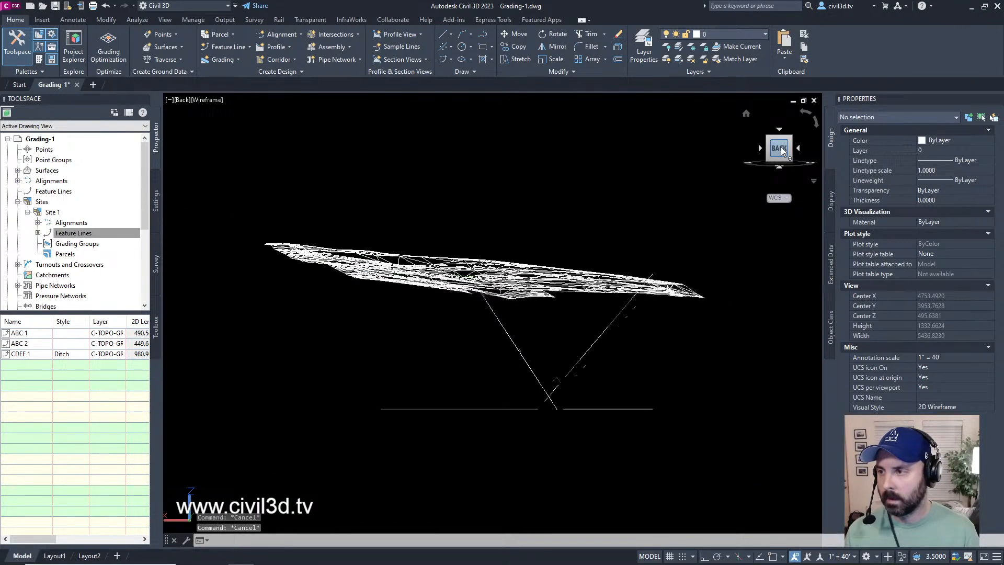
click(779, 130)
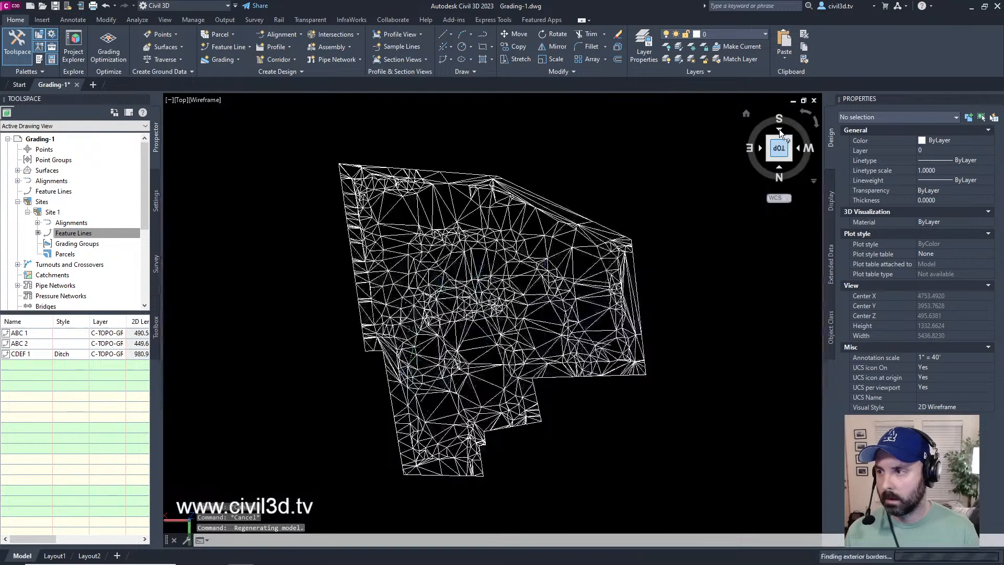
click(778, 171)
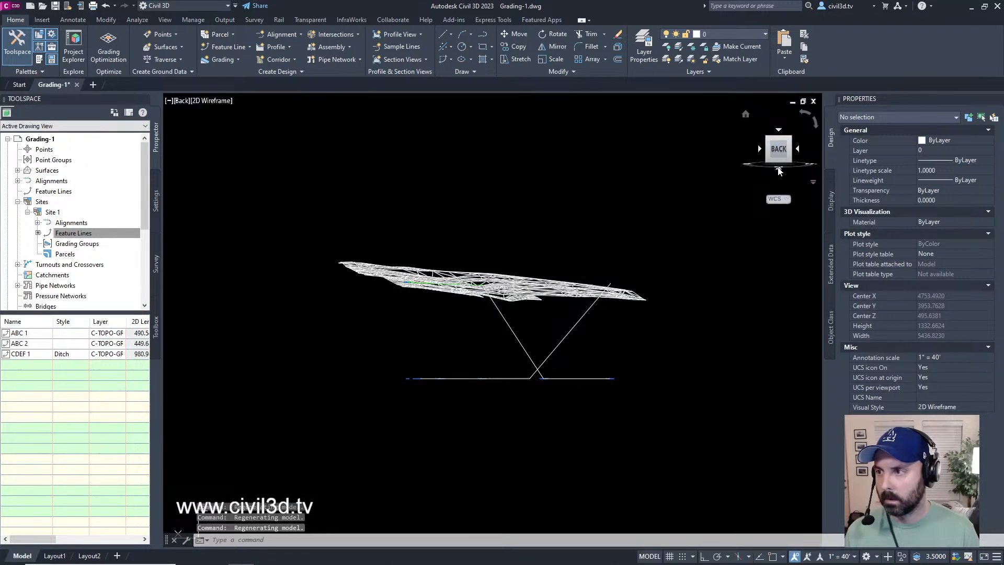
click(779, 171)
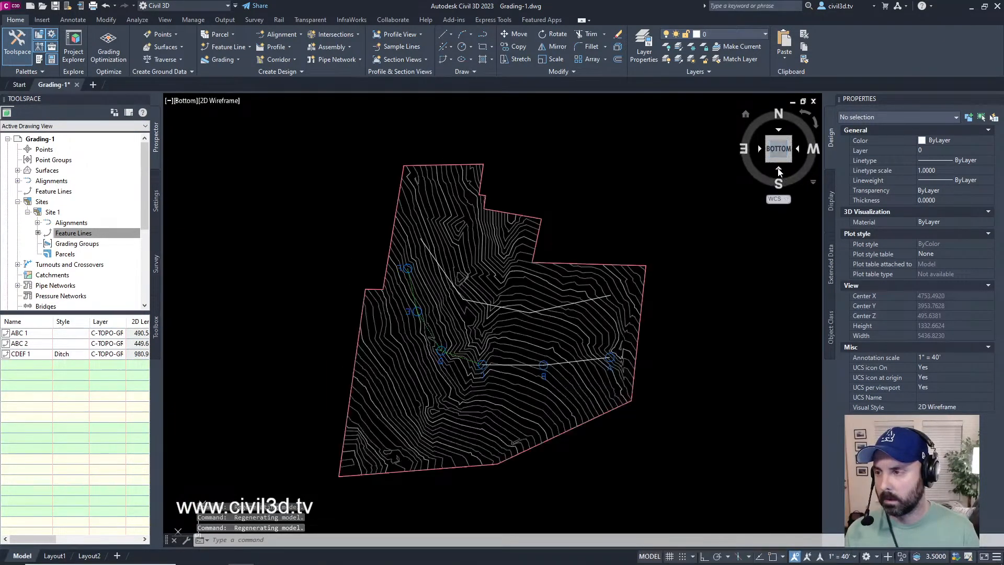
click(780, 151)
click(745, 116)
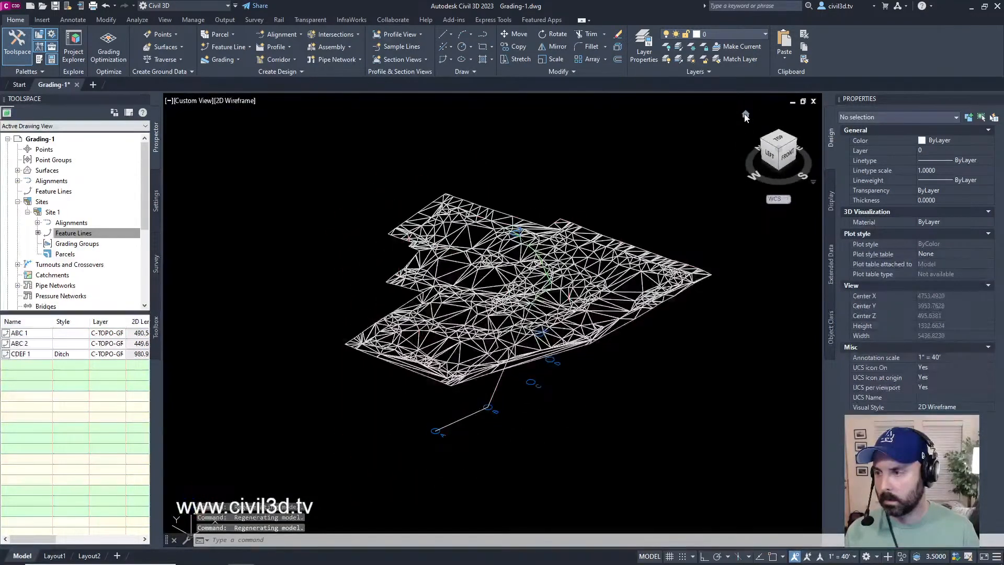
Step: Examine the A to D points and the line through A and B below the EG surface in the isometric view
scroll(586, 267, up, 3)
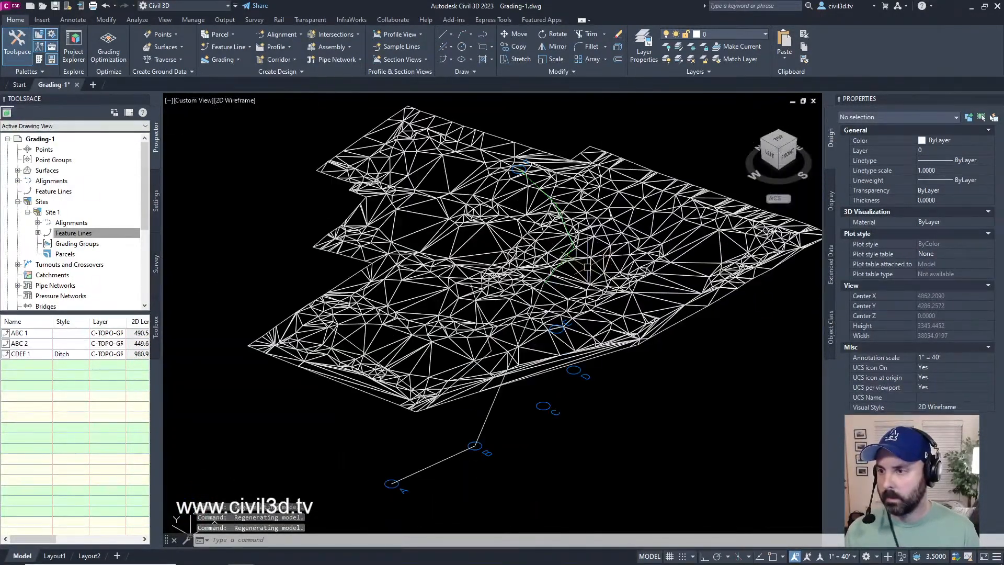
mouse_move(575, 398)
middle_down()
mouse_move(591, 319)
mouse_move(603, 376)
middle_up()
scroll(549, 356, up, 2)
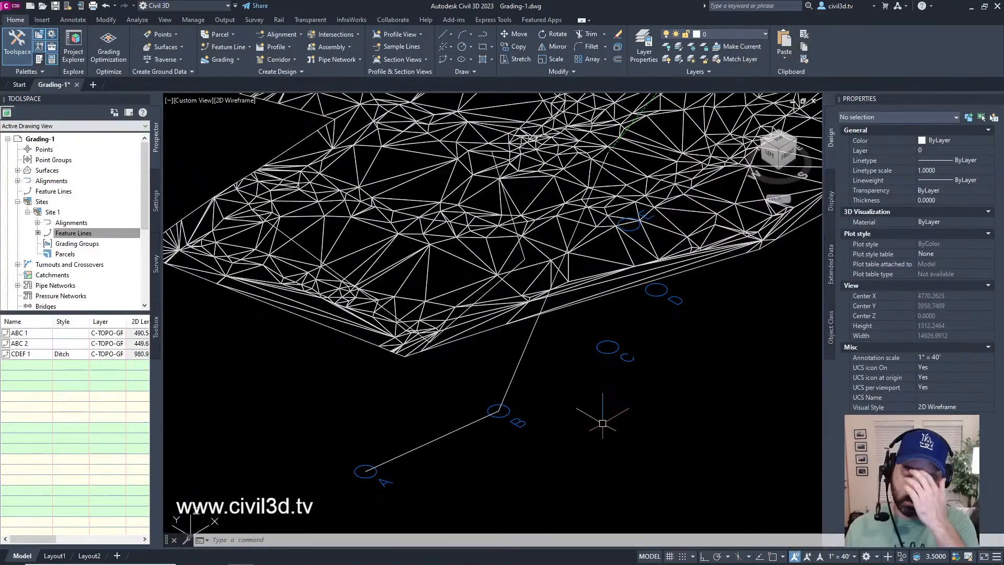
middle_drag(540, 430, 536, 444)
scroll(536, 444, down, 2)
scroll(578, 345, up, 8)
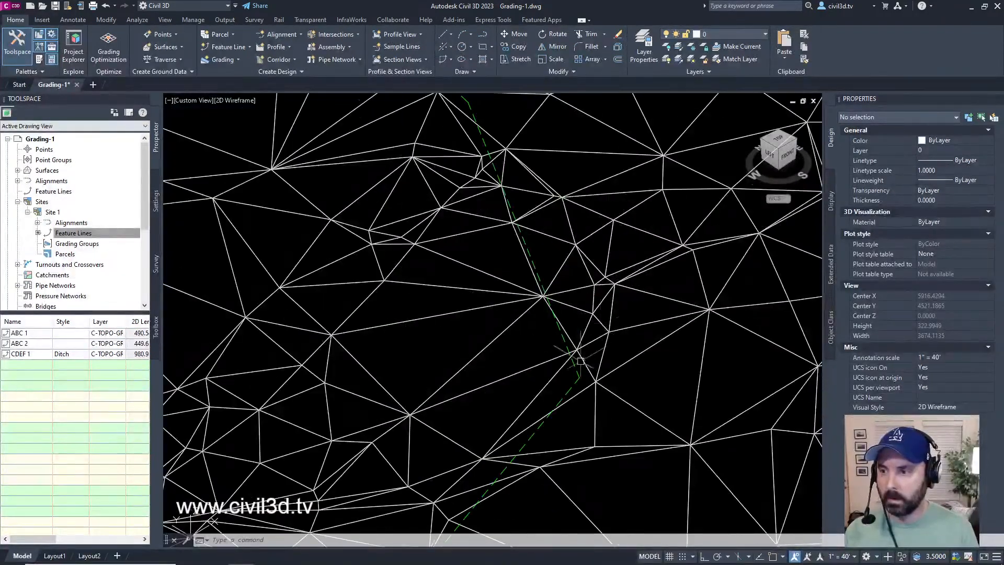
Step: Select the CDEF 1 feature line in the isometric view, compare its path with the EG surface, and deselect it
click(567, 352)
scroll(567, 352, down, 4)
scroll(490, 415, down, 4)
middle_drag(490, 415, 521, 271)
scroll(554, 364, up, 3)
middle_drag(560, 369, 602, 304)
scroll(621, 346, down, 3)
middle_drag(618, 354, 589, 396)
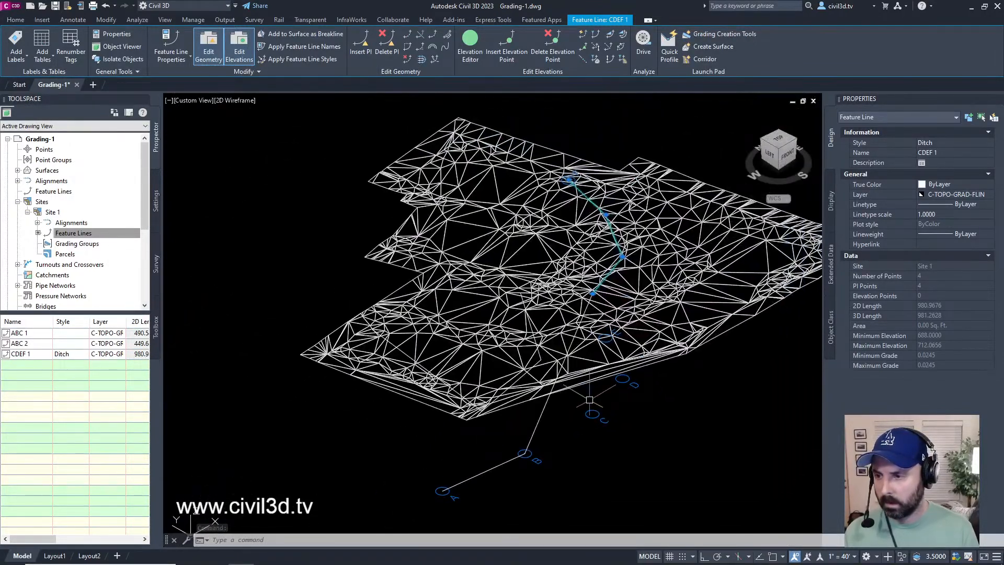
key(Escape)
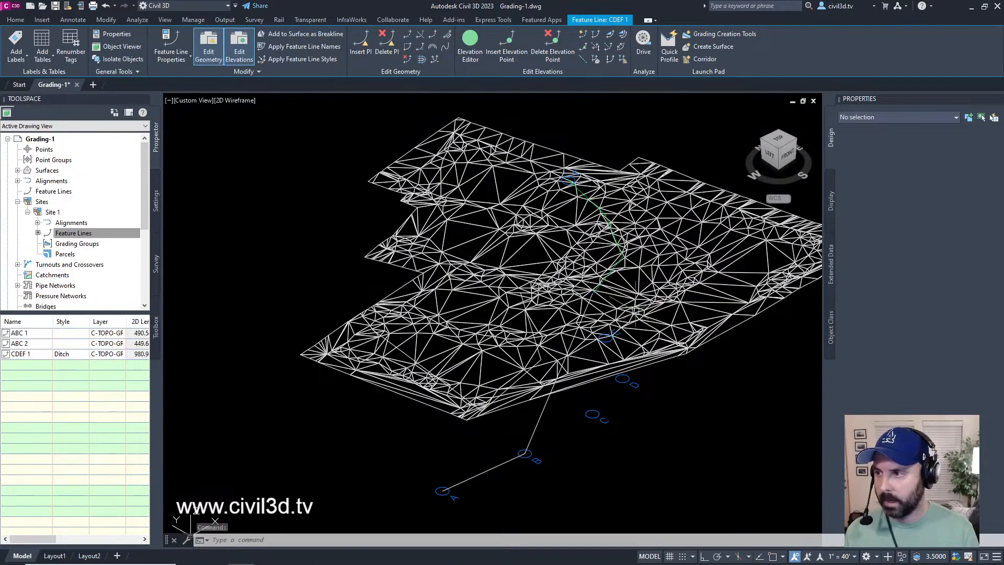
Step: Restore the Top view and frame the feature lines around points C, D and E
click(781, 139)
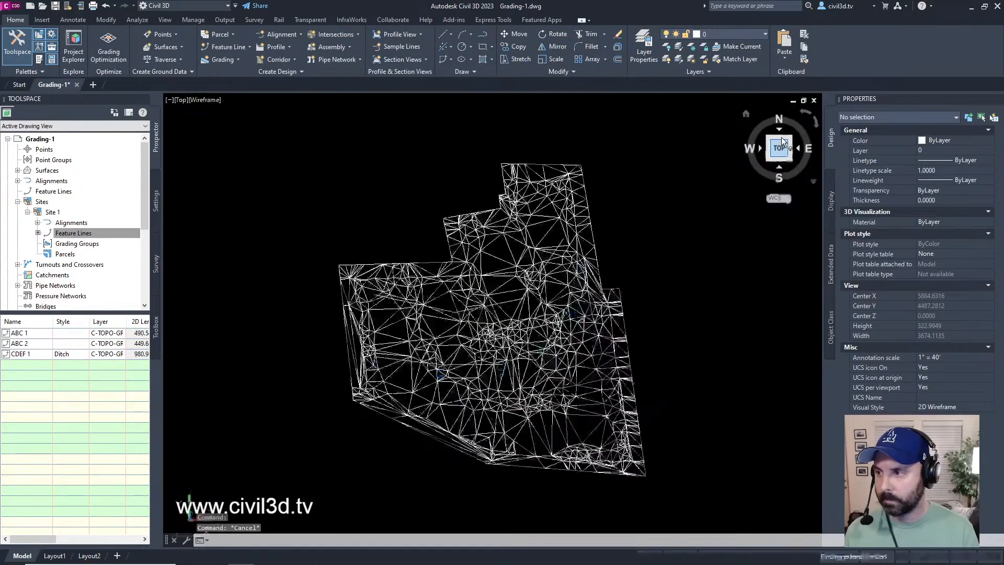
scroll(528, 355, up, 3)
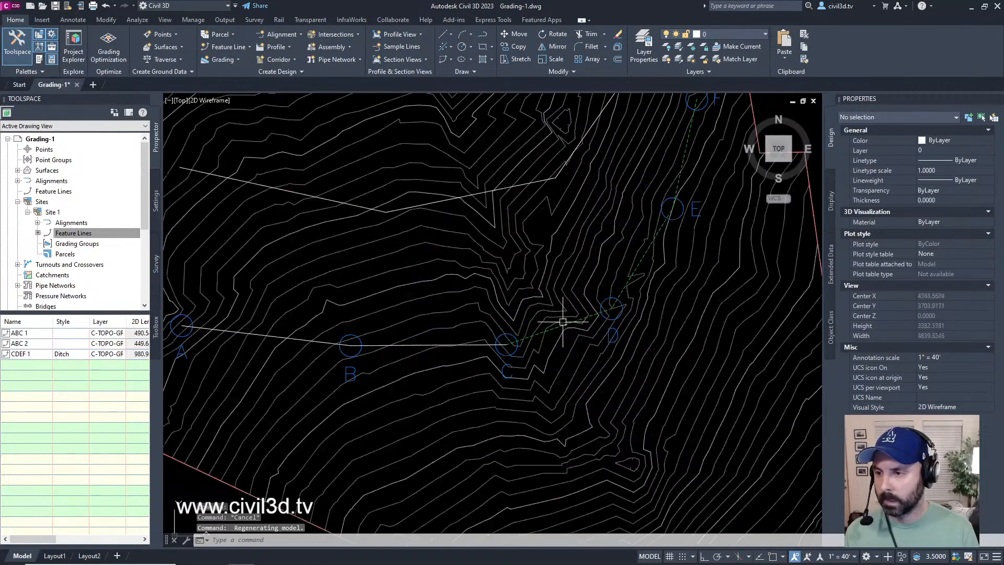
middle_drag(581, 318, 585, 323)
key(Escape)
key(Escape)
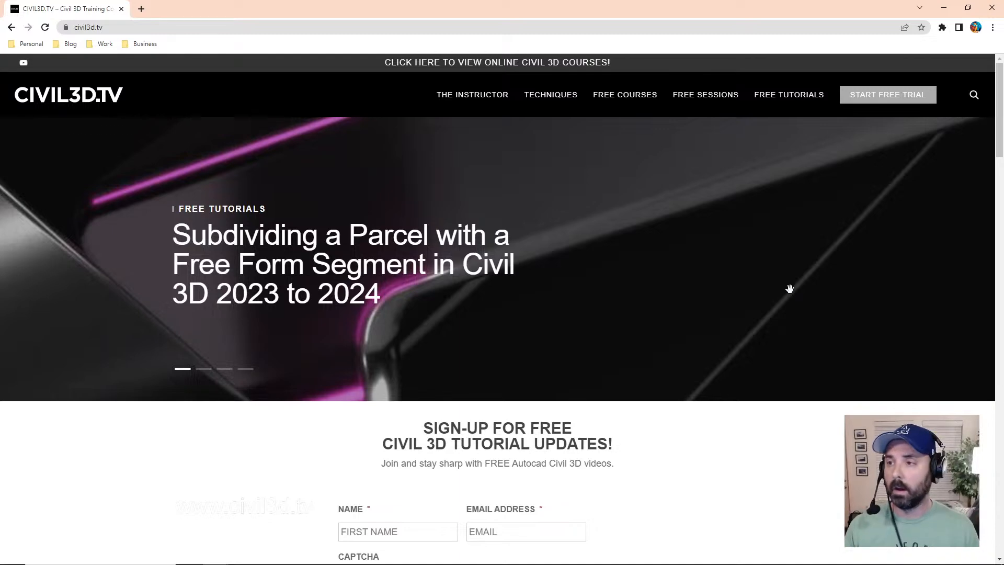
Step: Open the Civil 3D 2020 to 2022 free sessions page of civil3d.tv in the web browser and browse its sessions
mouse_move(724, 98)
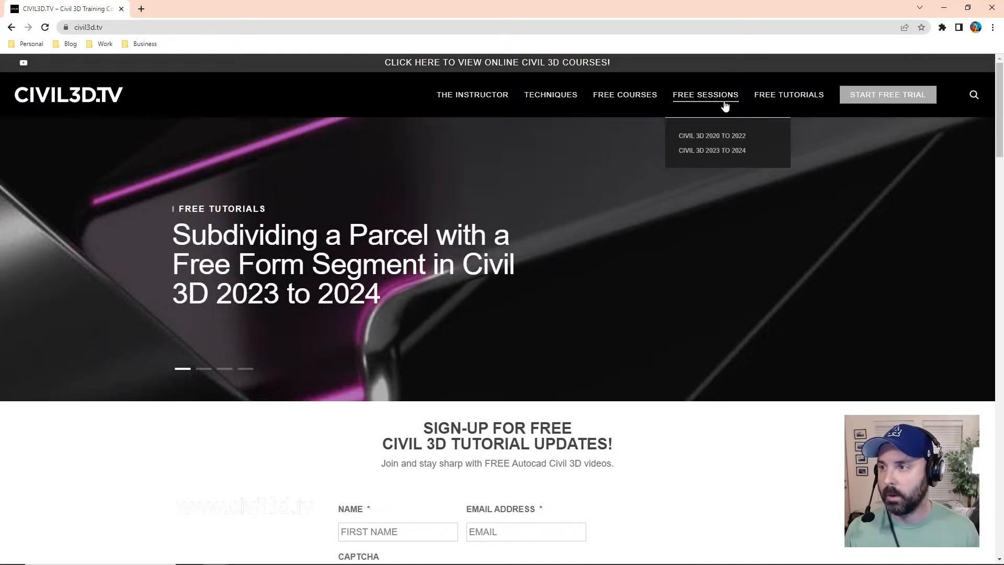
click(743, 143)
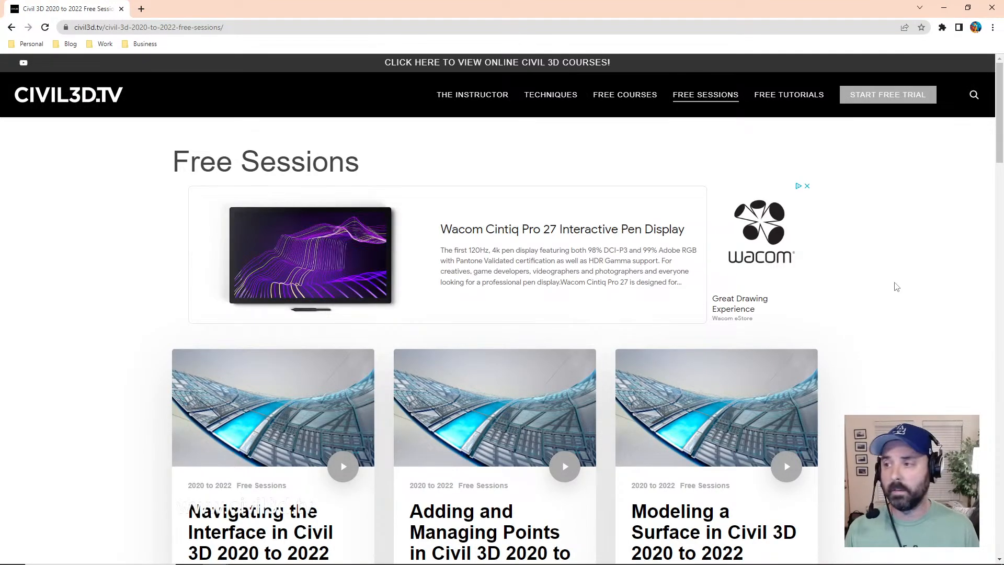
scroll(891, 310, down, 6)
scroll(891, 277, down, 2)
scroll(894, 286, up, 8)
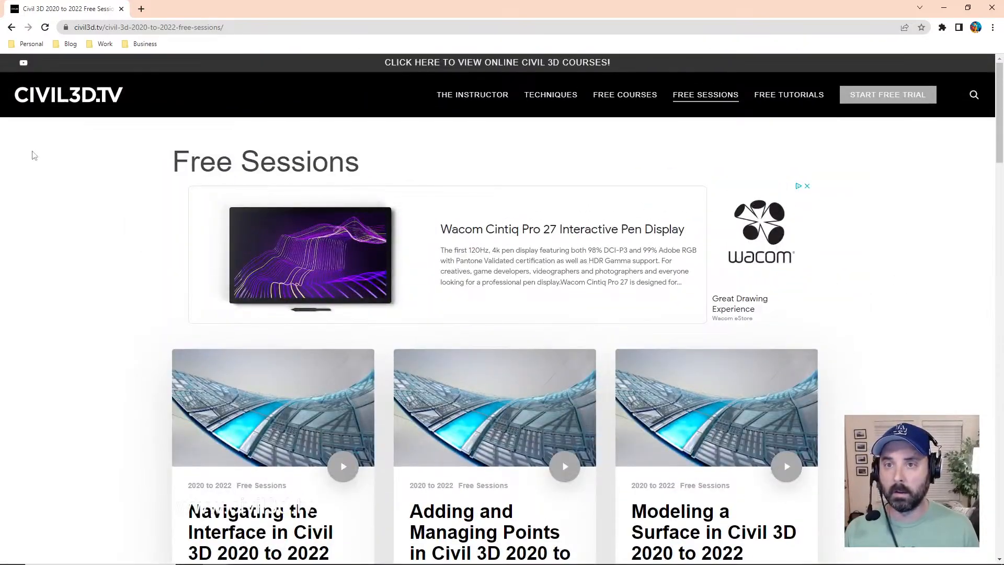
scroll(49, 225, down, 5)
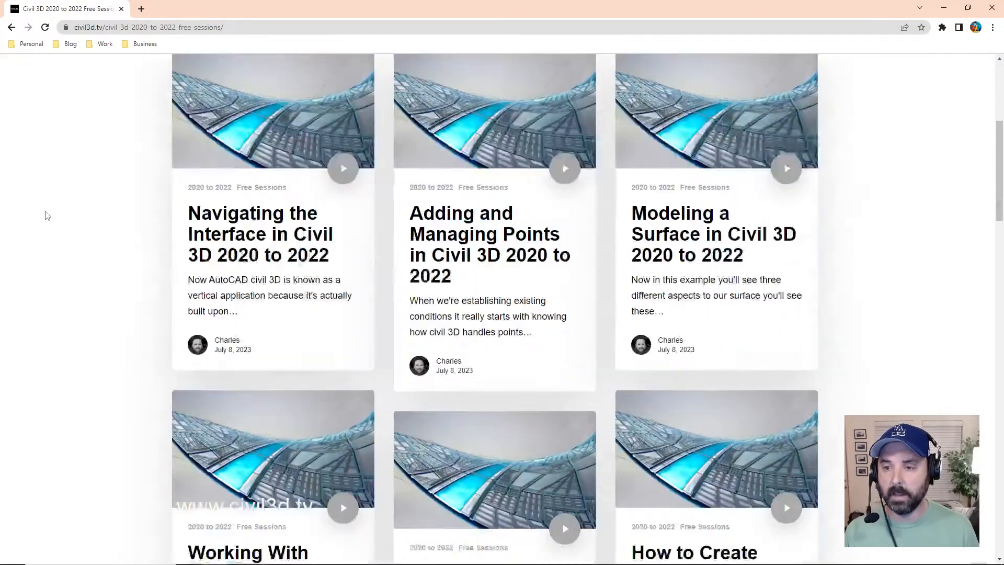
Step: Open the Navigating the Interface in Civil 3D 2020 to 2022 session, briefly play its video, pause it, and dismiss the suggested videos
click(281, 225)
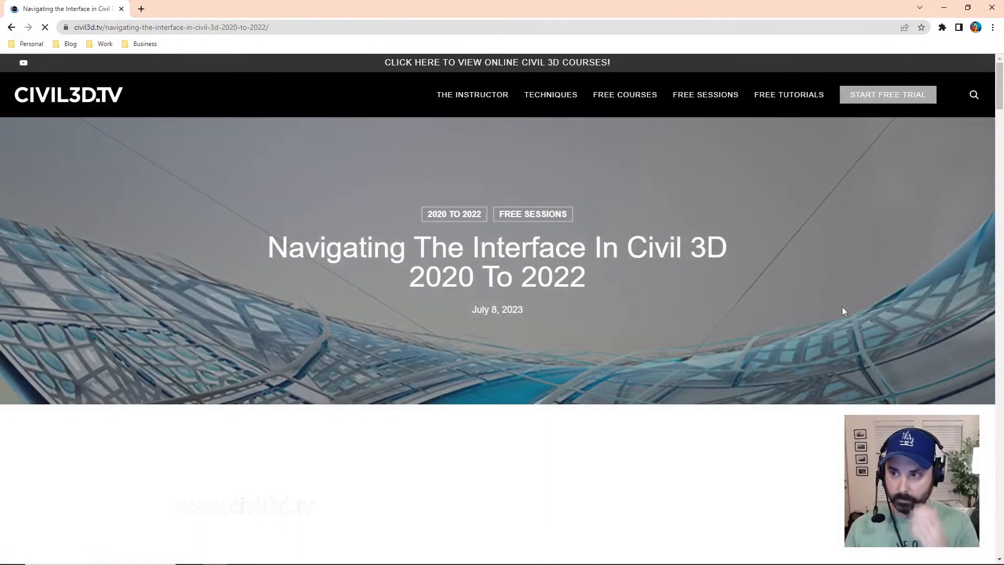
scroll(847, 295, down, 10)
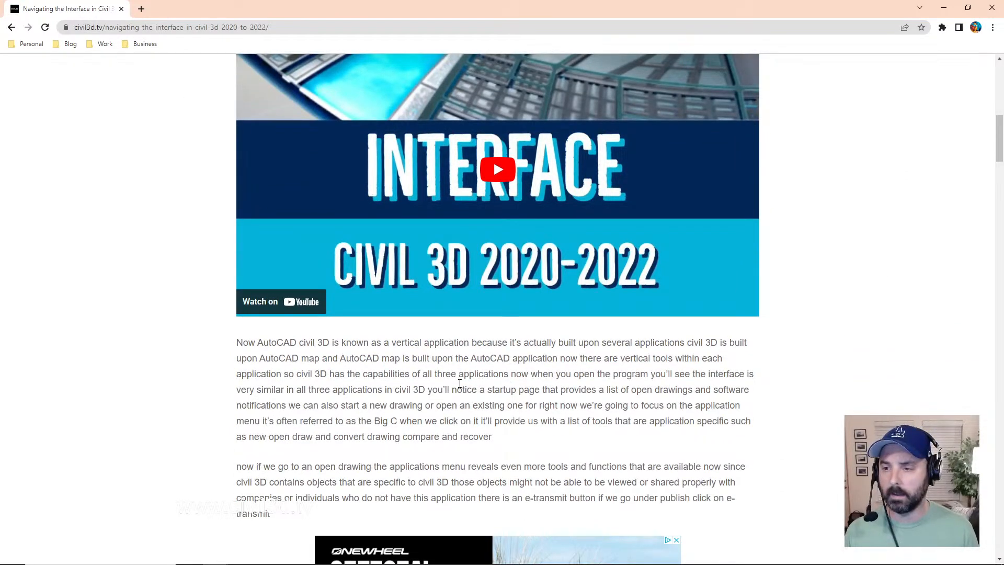
scroll(604, 439, up, 2)
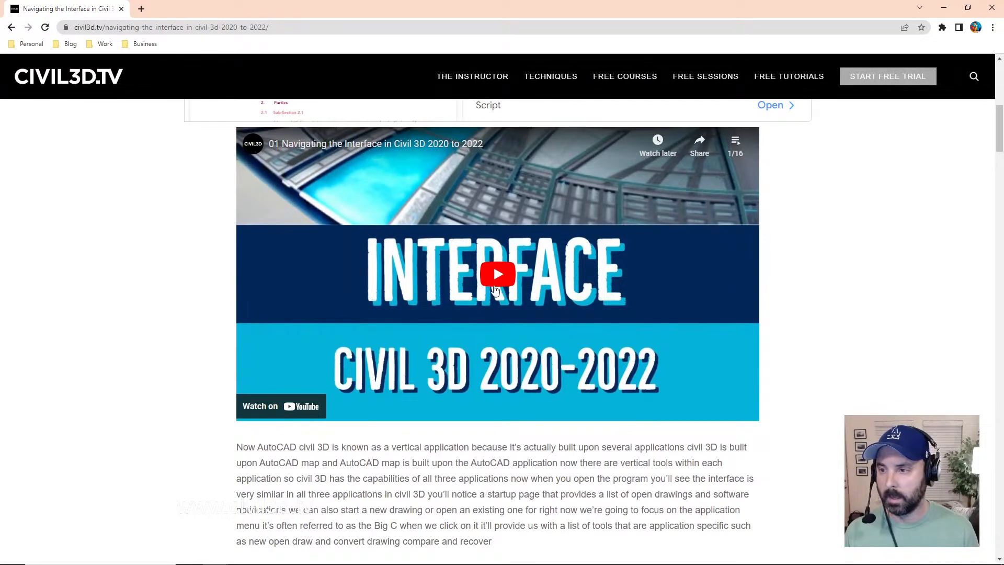
click(498, 274)
click(617, 274)
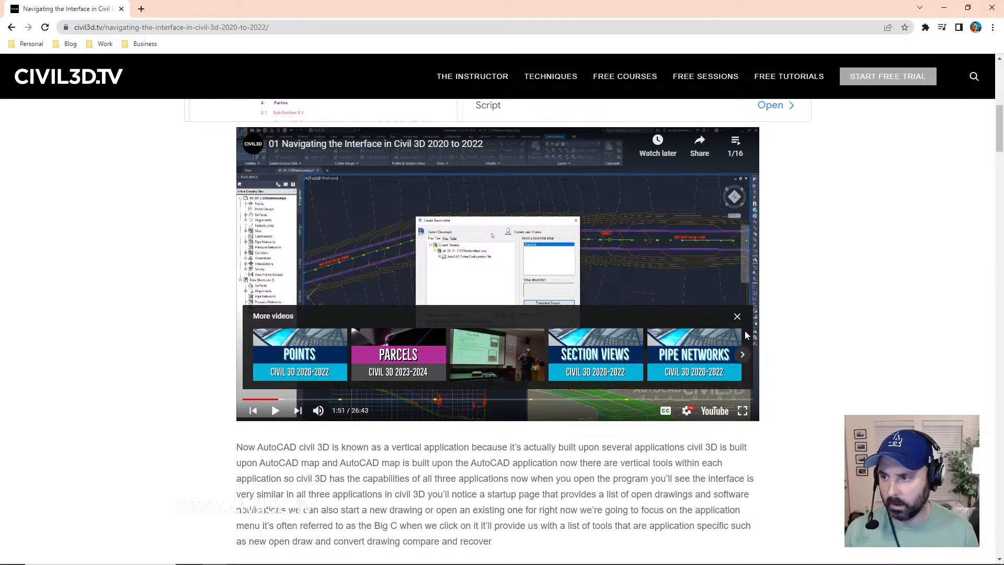
click(737, 318)
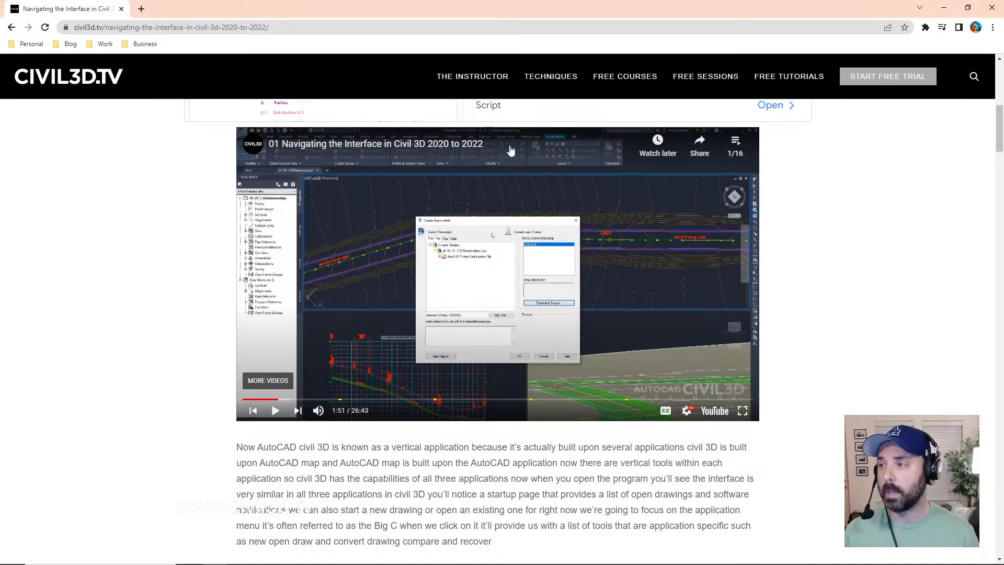
Step: Open the free trial page of the Civil 3D Essentials Subscription and browse the courses in its content listing
click(905, 77)
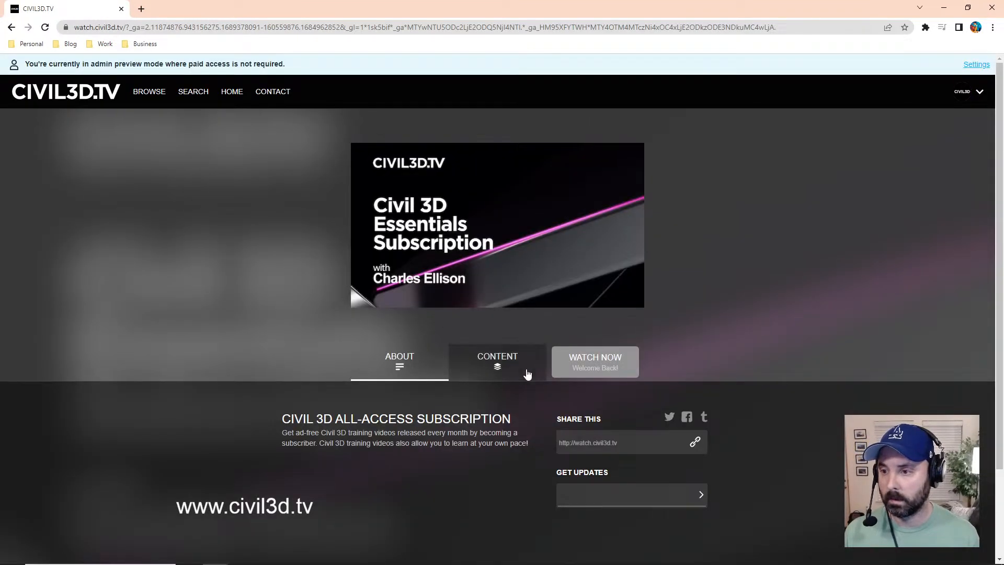
click(504, 370)
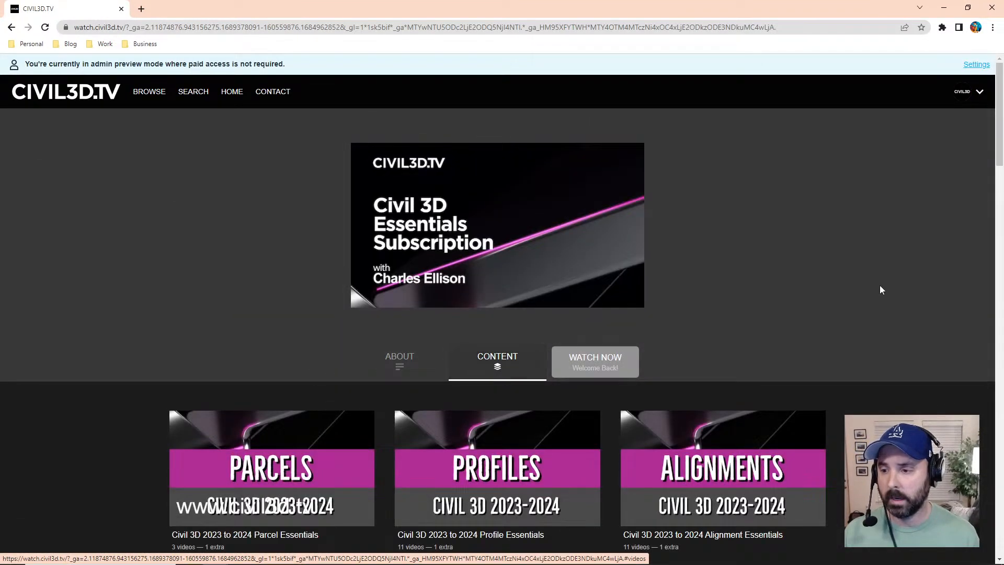
scroll(870, 279, down, 6)
scroll(888, 261, up, 6)
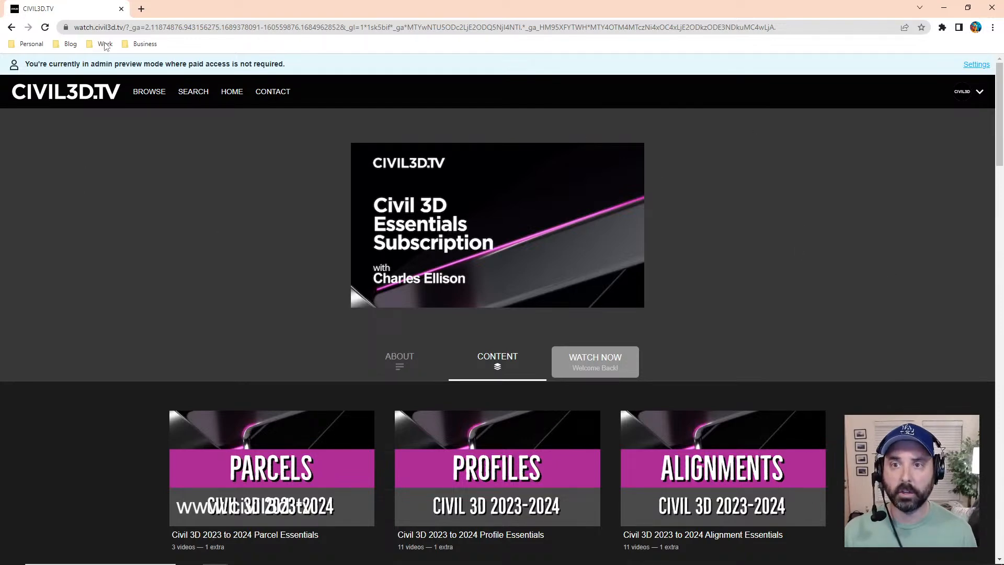
scroll(184, 197, down, 4)
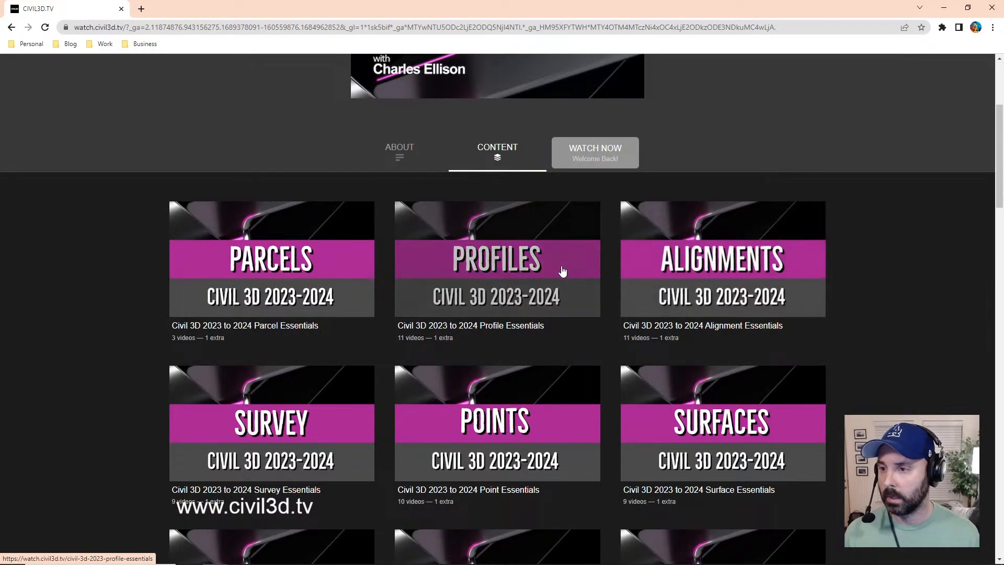
Step: Open the Civil 3D 2023 to 2024 Profile Essentials course and look through its videos and downloadable zip file
click(538, 267)
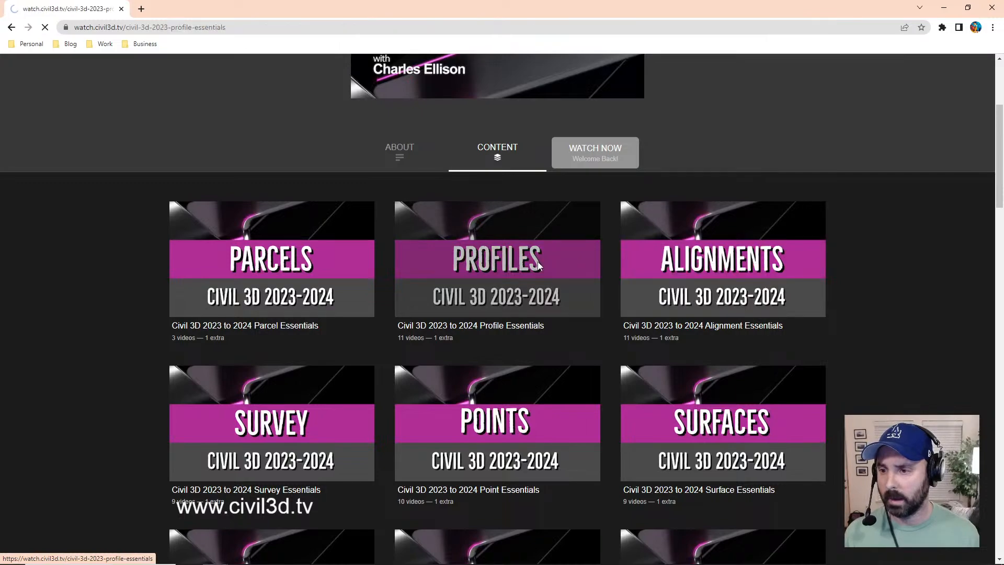
scroll(894, 289, down, 3)
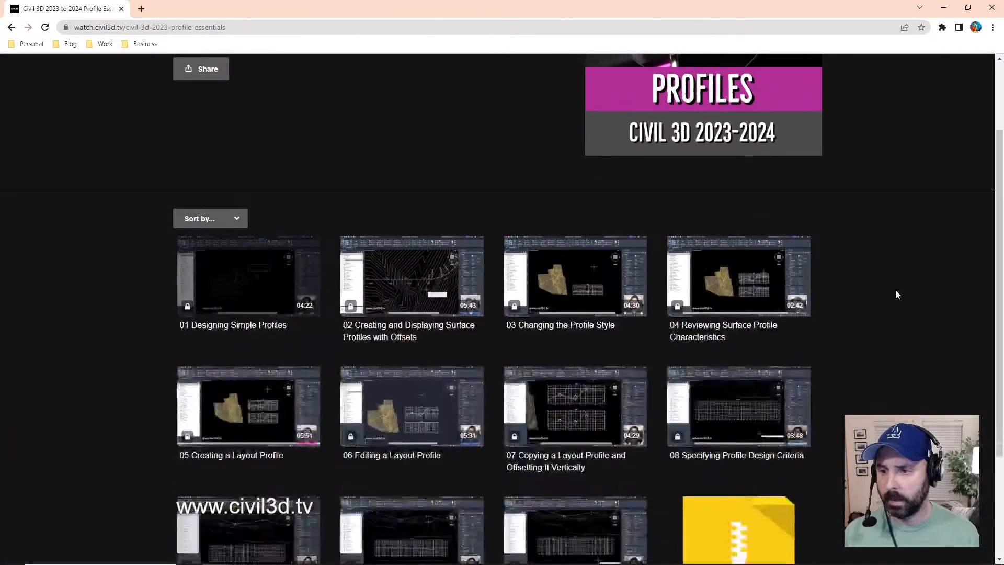
scroll(896, 288, up, 2)
scroll(896, 288, down, 5)
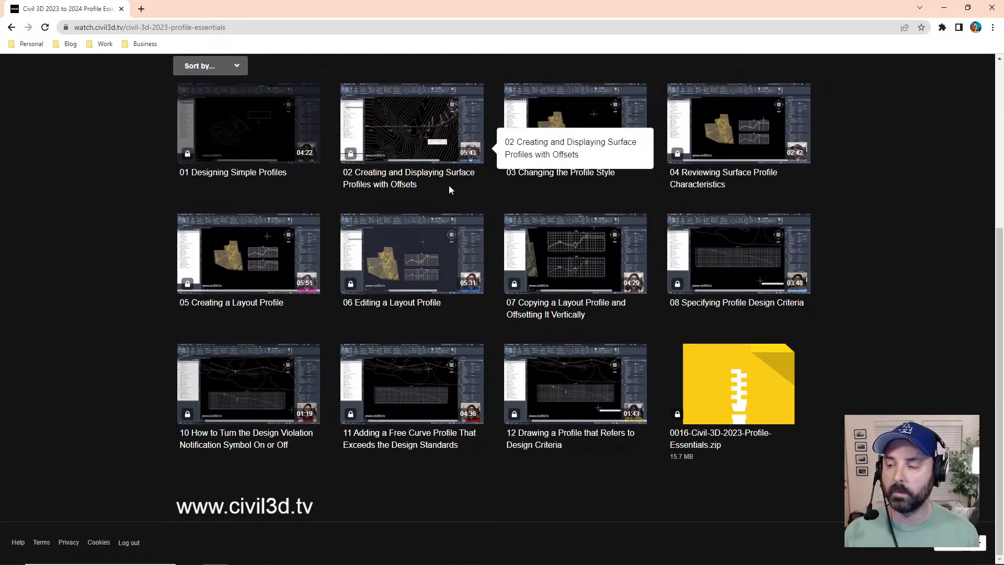
scroll(888, 293, up, 1)
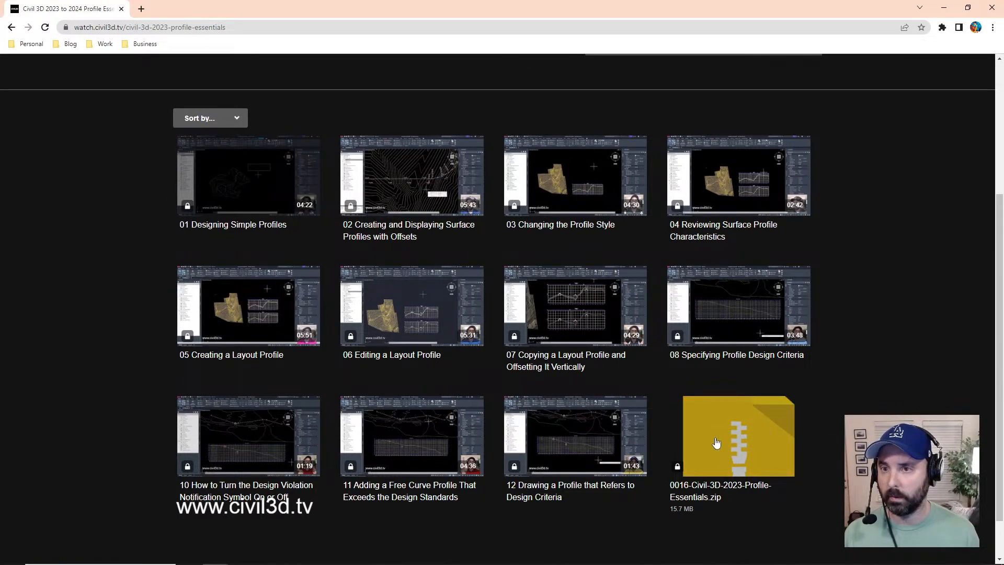
scroll(827, 385, up, 4)
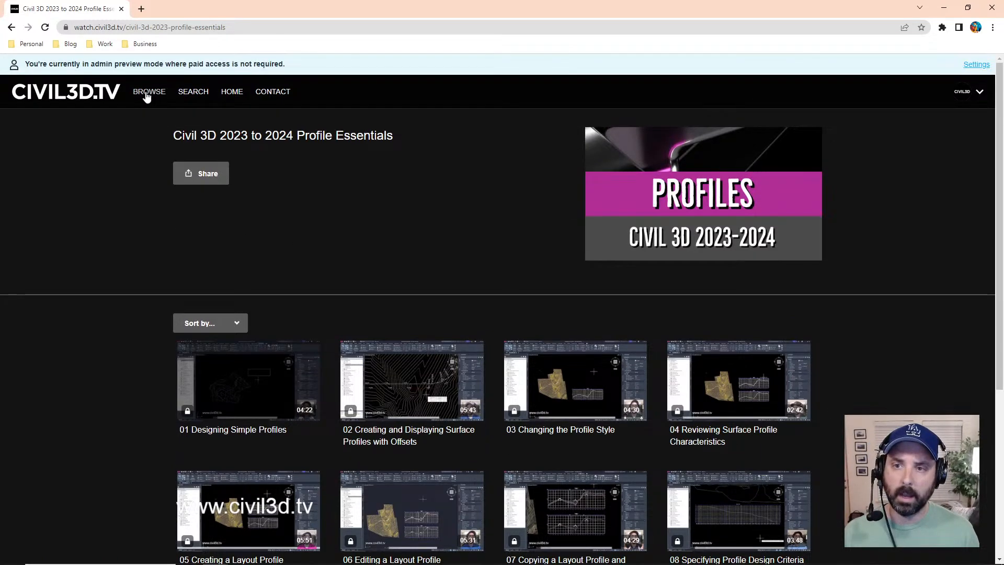
Step: Return to the subscription's content listing and open the Civil 3D 2023 to 2024 Parcel Essentials course
click(11, 28)
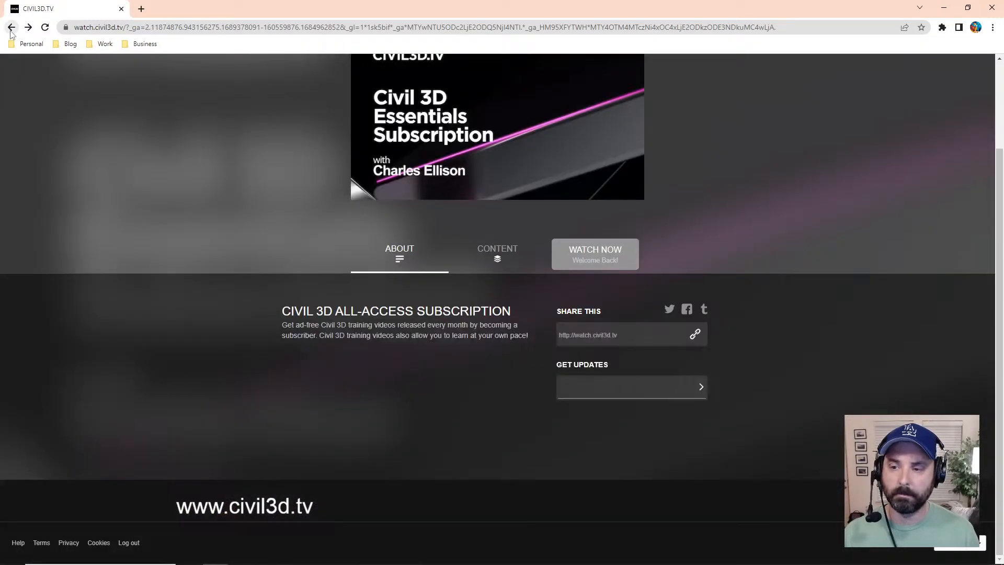
click(496, 256)
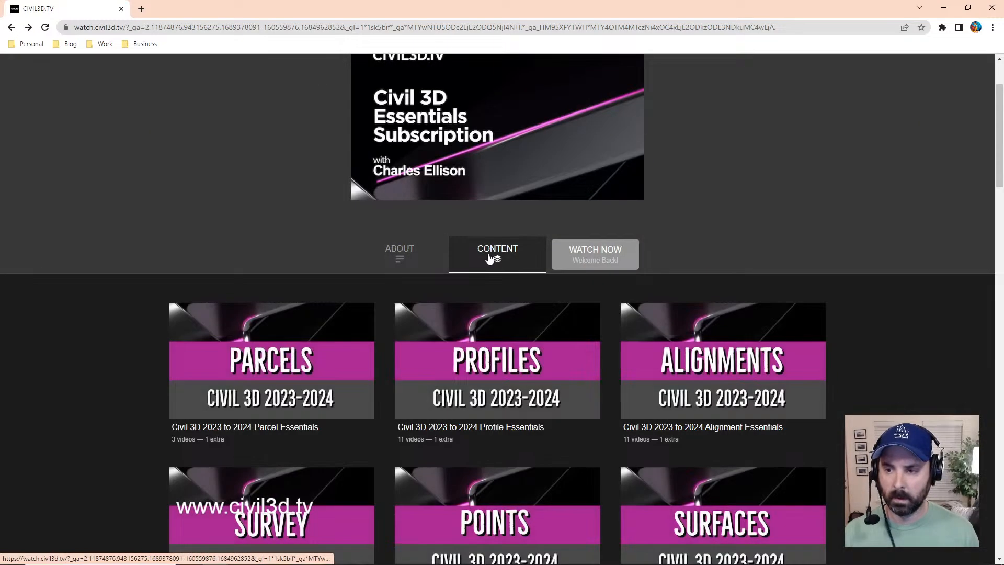
click(326, 372)
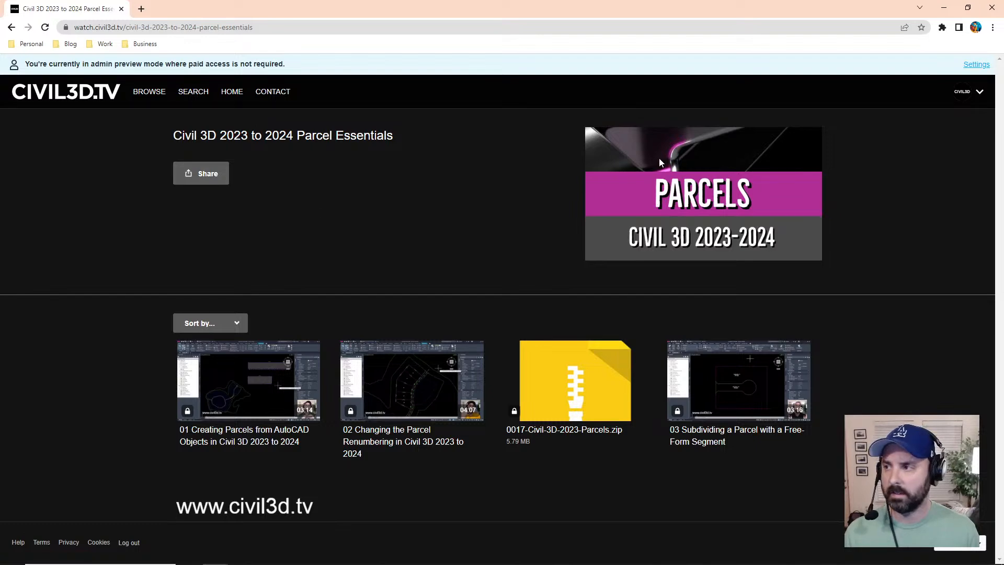
Step: Open the full course catalog of civil3d.tv and look through its topic categories
click(157, 94)
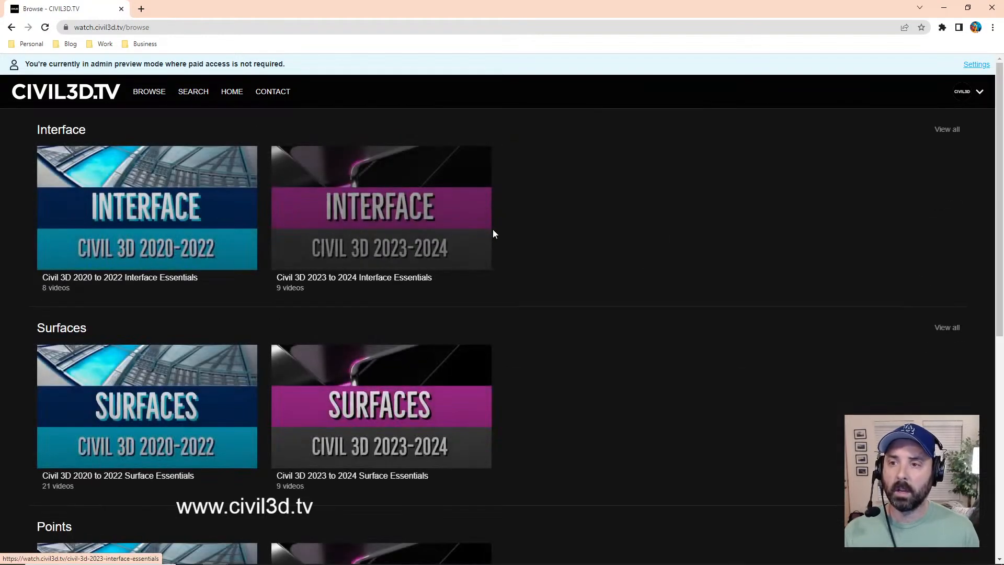
mouse_move(389, 284)
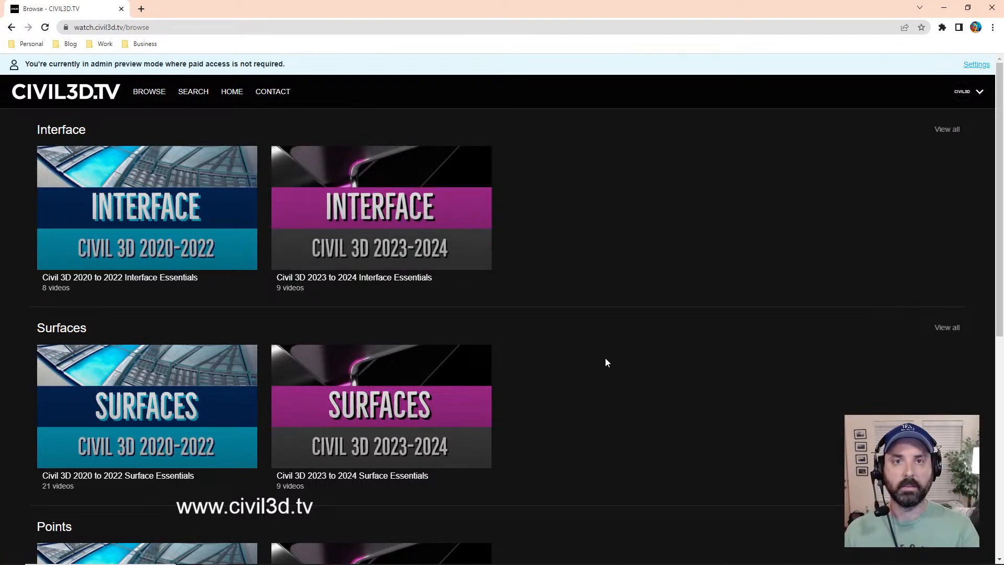
scroll(605, 337, down, 8)
scroll(620, 320, up, 8)
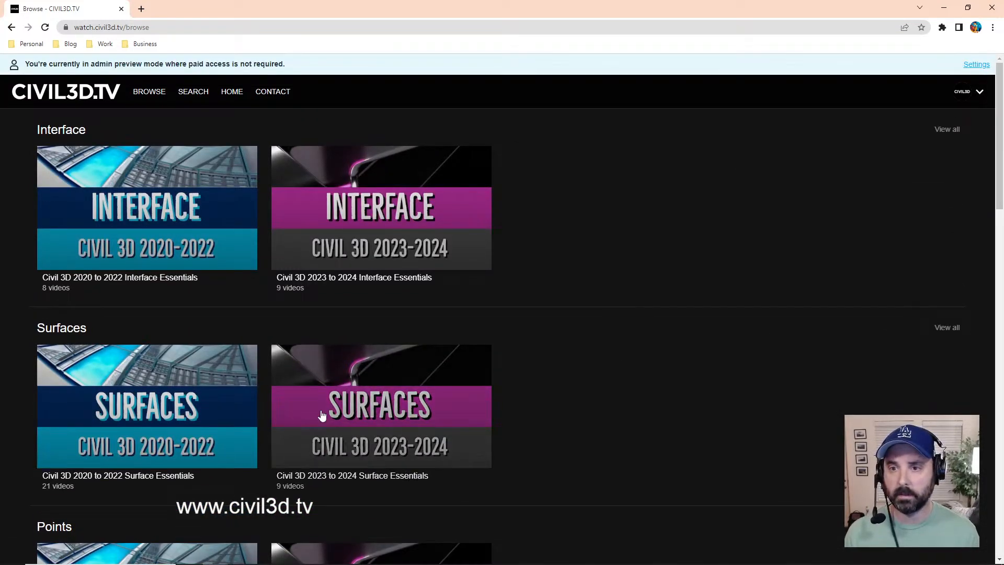
Step: Open the Civil 3D 2020 to 2022 Interface Essentials course and look through its videos and 0000-Essentials.zip file
mouse_move(210, 220)
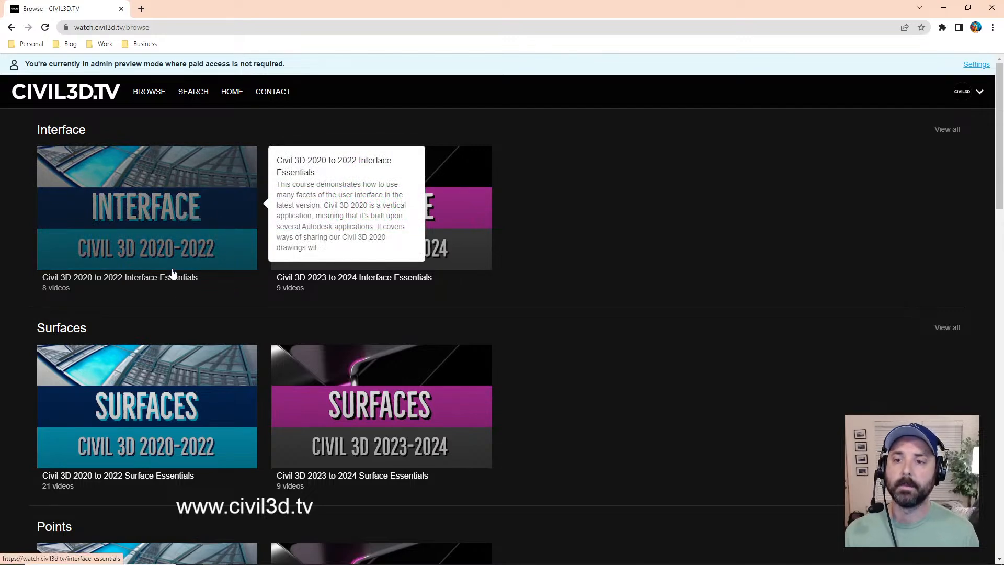
click(200, 249)
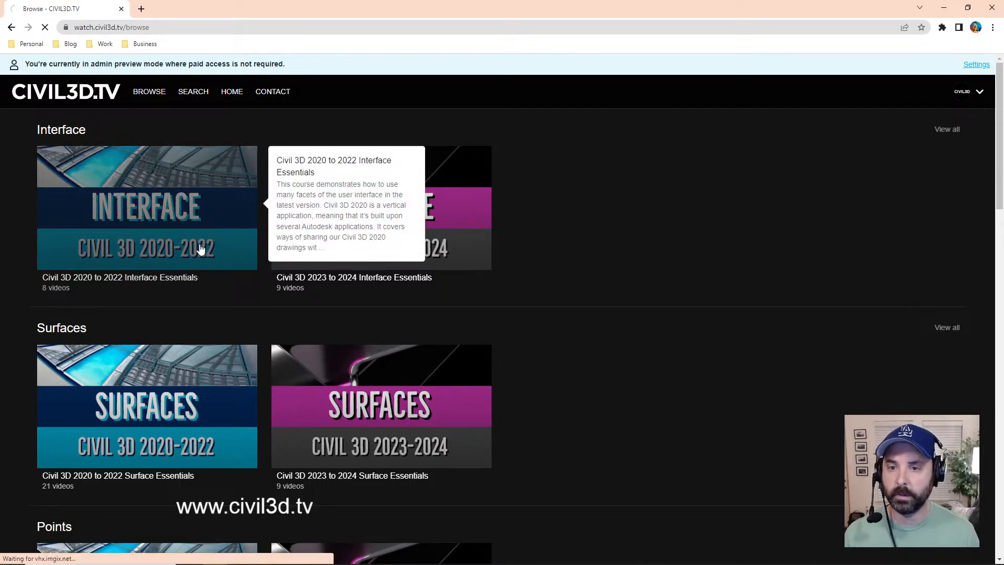
scroll(852, 259, down, 4)
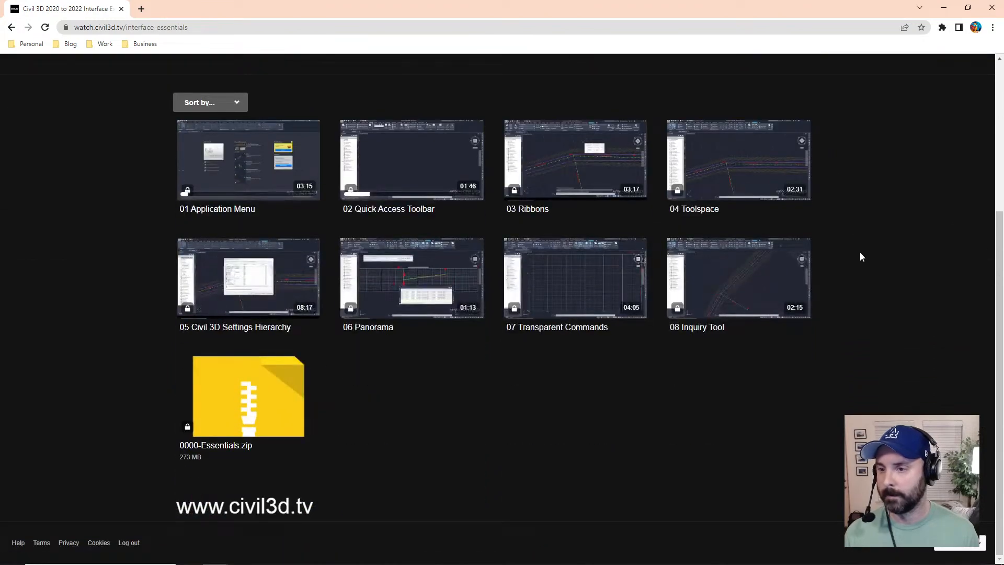
scroll(874, 259, up, 4)
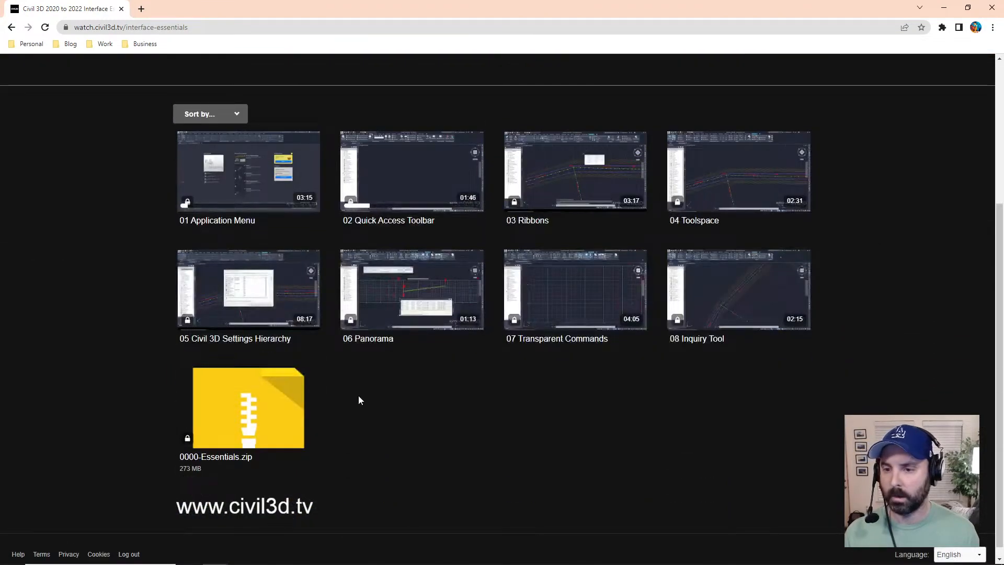